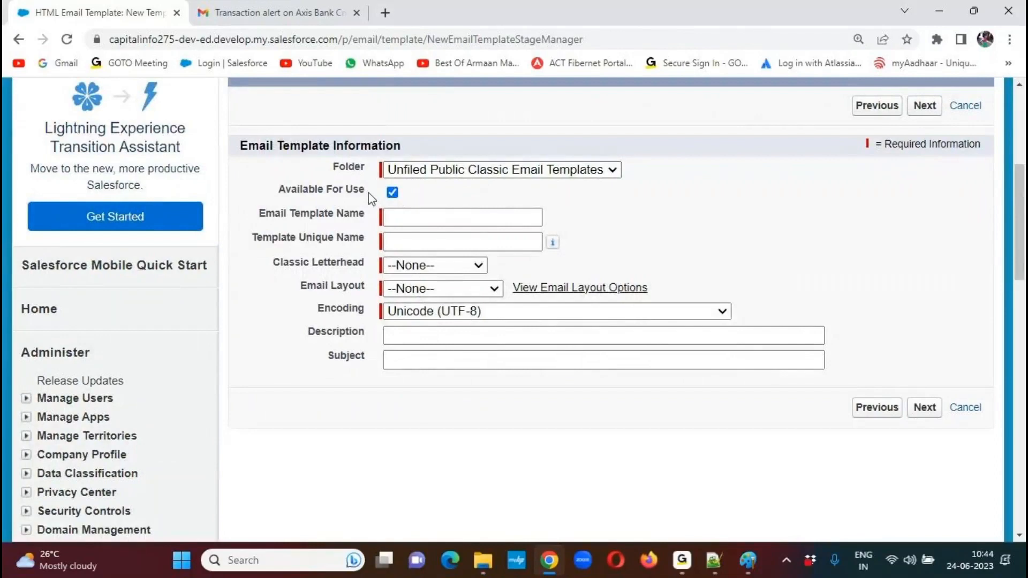
Step: Name the template 'New HR Record Creation Notification Template' and reuse that name as its description
{"action": "left_click", "coordinate": [433, 213]}
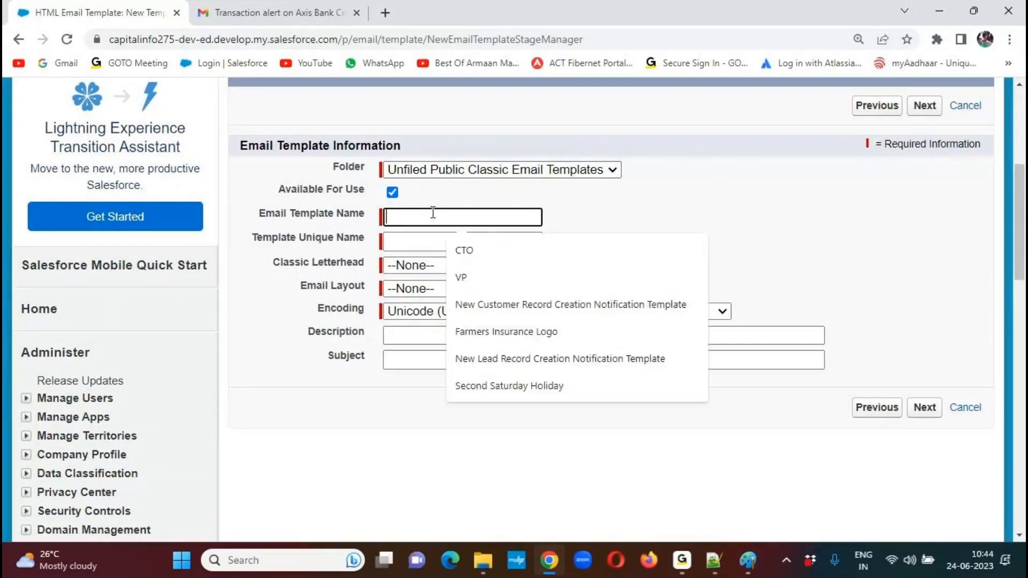
{"action": "type", "text": "Ne"}
{"action": "type", "text": "w HR Record"}
{"action": "type", "text": " Creation "}
{"action": "type", "text": "No"}
{"action": "type", "text": "tification "}
{"action": "type", "text": "Template"}
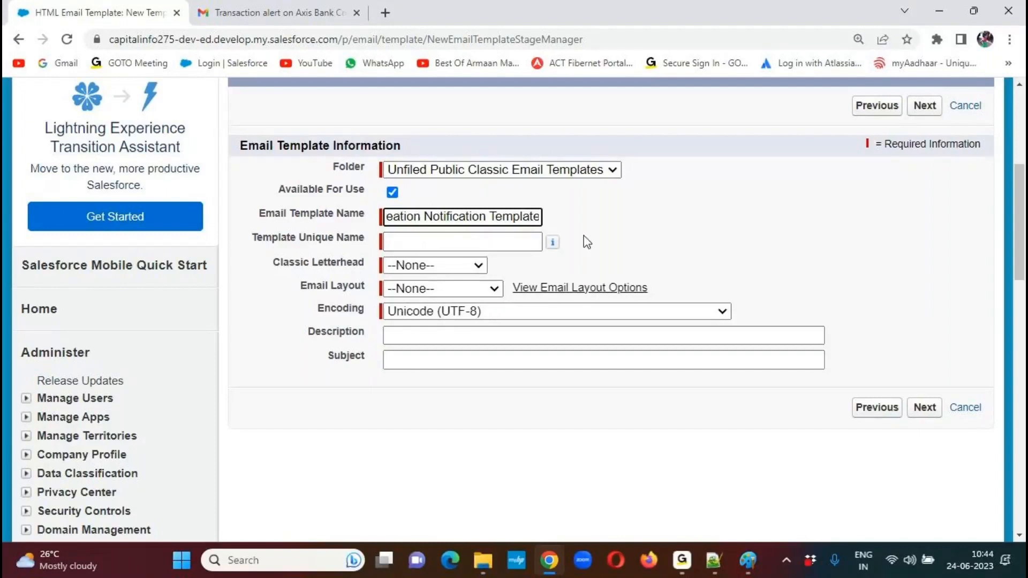
{"action": "triple_click", "coordinate": [516, 218]}
{"action": "key", "text": "ctrl+c"}
{"action": "left_click", "coordinate": [428, 279]}
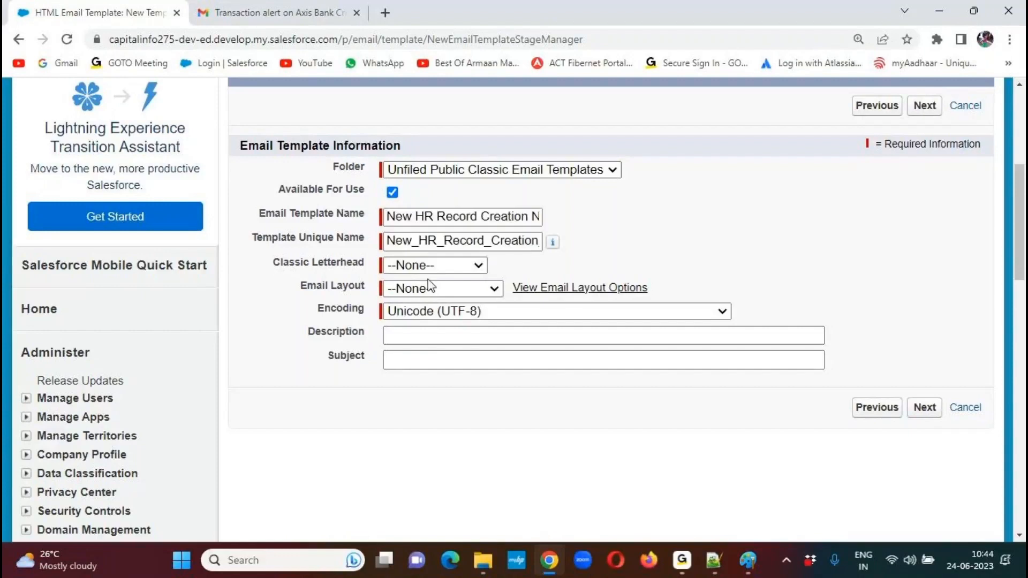
{"action": "left_click", "coordinate": [453, 329]}
{"action": "key", "text": "ctrl+v"}
{"action": "left_click", "coordinate": [661, 234]}
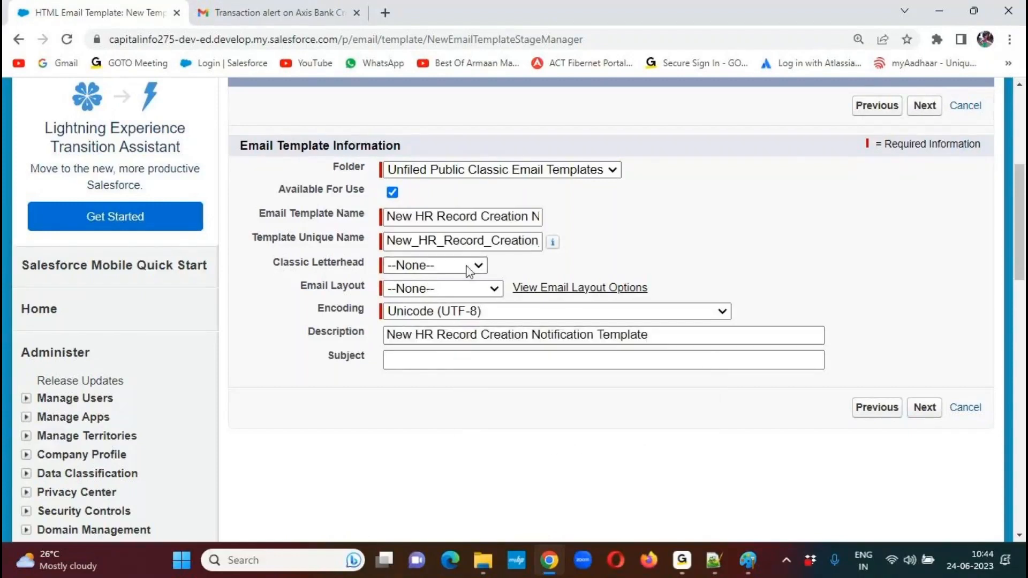
Step: Choose AB LetterHead as the letterhead and Free Form Letter as the email layout
{"action": "left_click", "coordinate": [466, 266]}
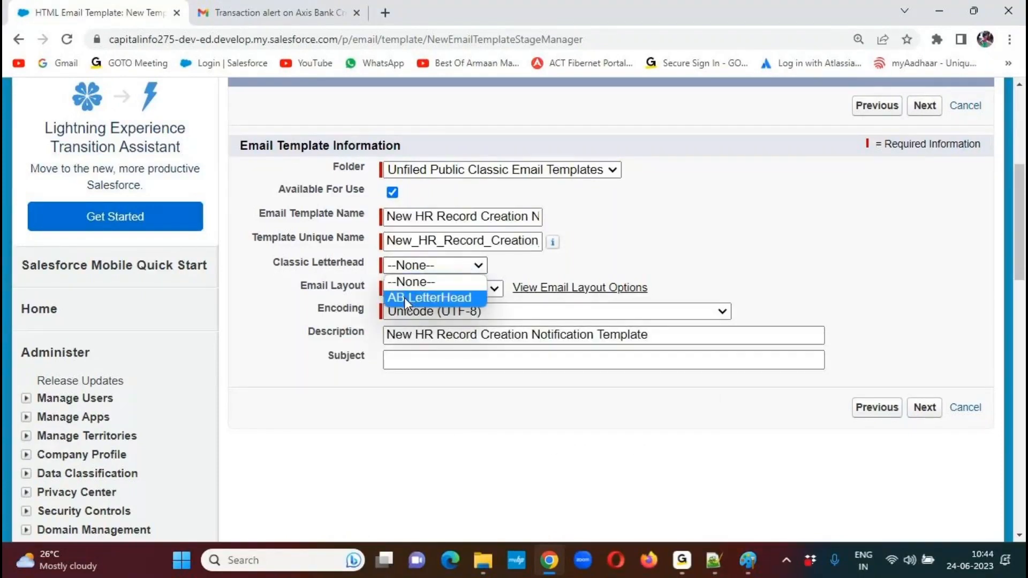
{"action": "left_click", "coordinate": [444, 297]}
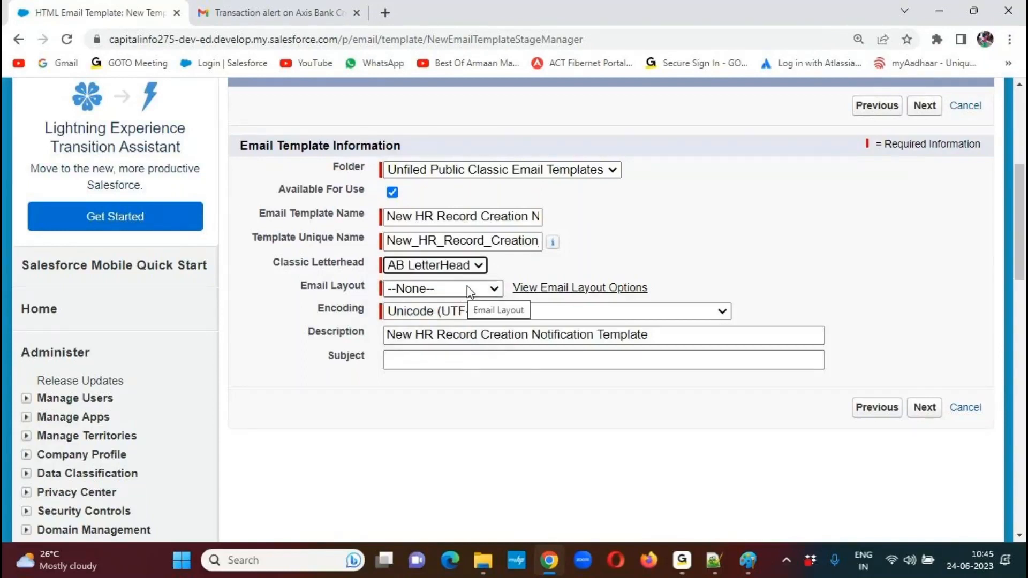
{"action": "left_click", "coordinate": [467, 289]}
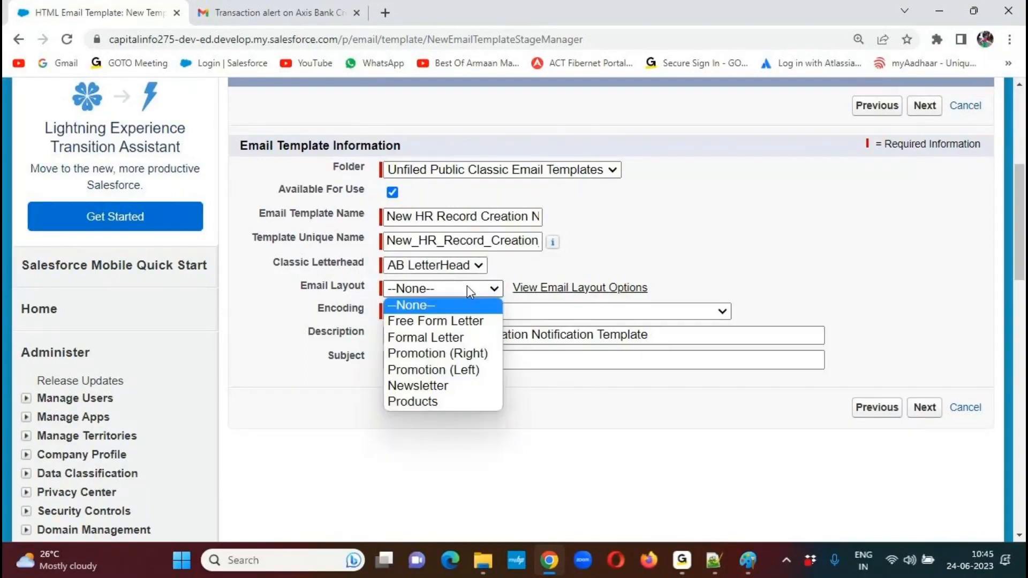
{"action": "left_click", "coordinate": [445, 323]}
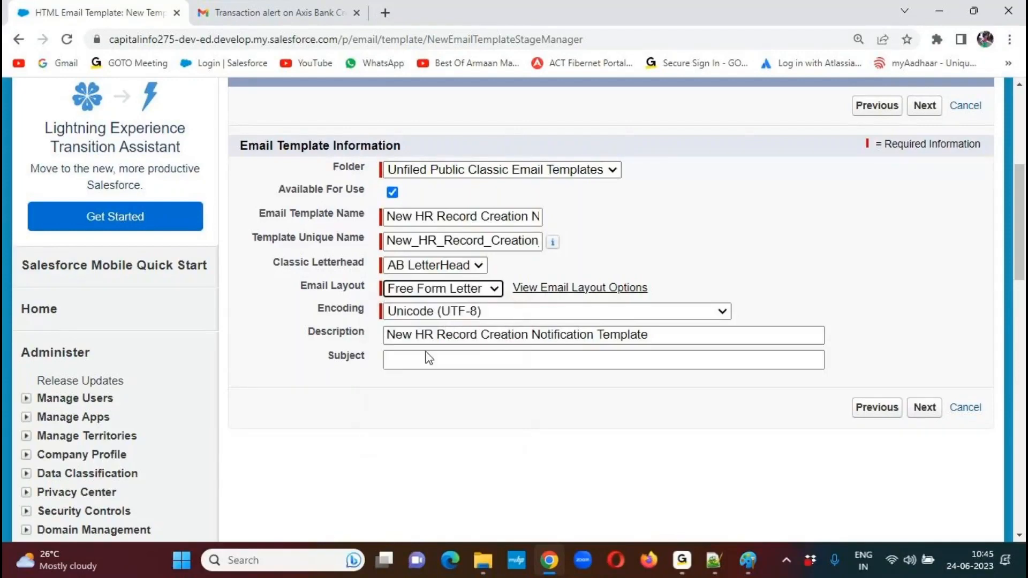
Step: Copy the congratulations subject line from the Automation Rules notes in Notepad++
{"action": "left_click", "coordinate": [413, 369]}
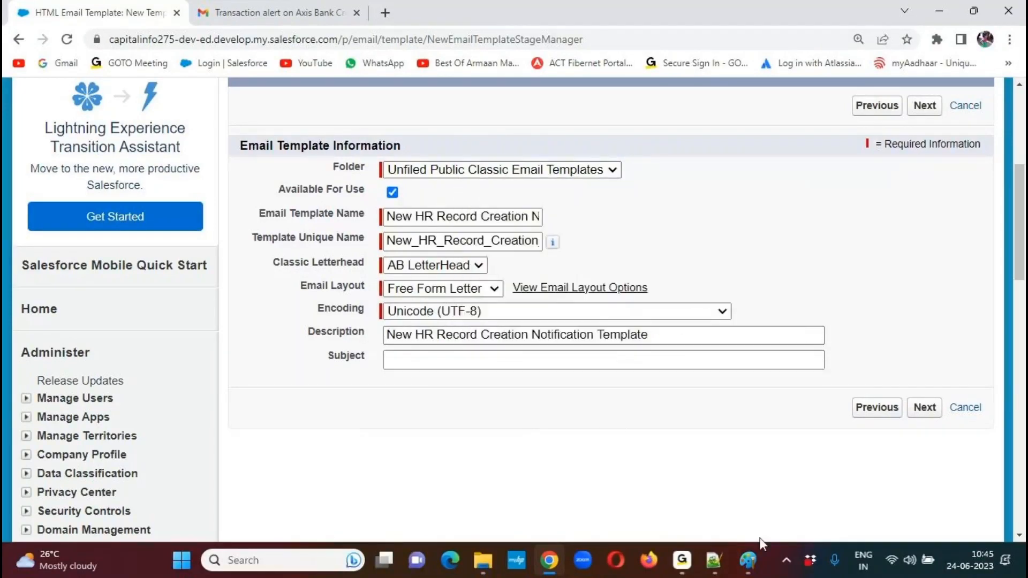
{"action": "left_click", "coordinate": [715, 561]}
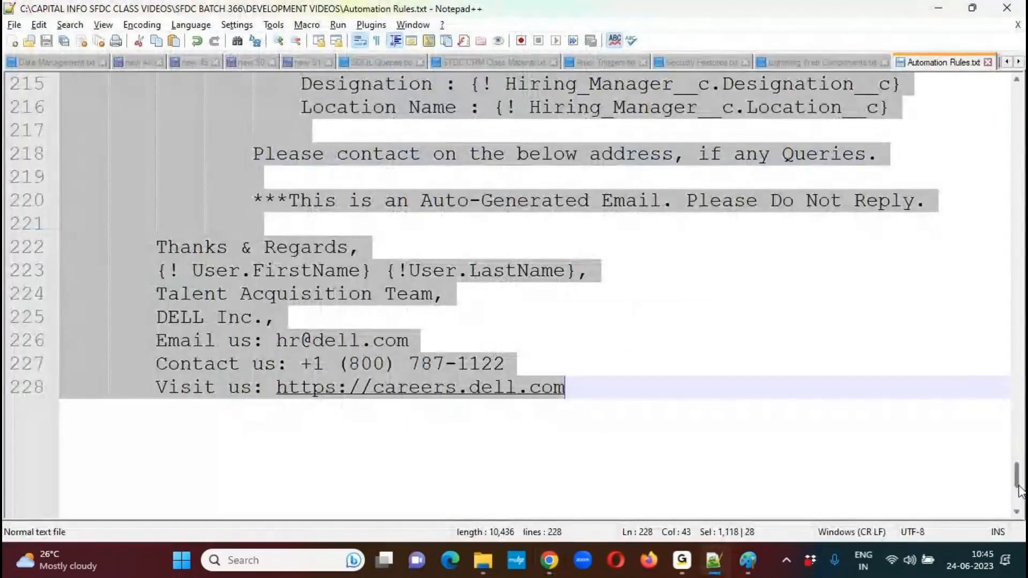
{"action": "left_click", "coordinate": [1020, 455]}
{"action": "scroll", "coordinate": [1020, 455], "scroll_direction": "up", "scroll_amount": 1}
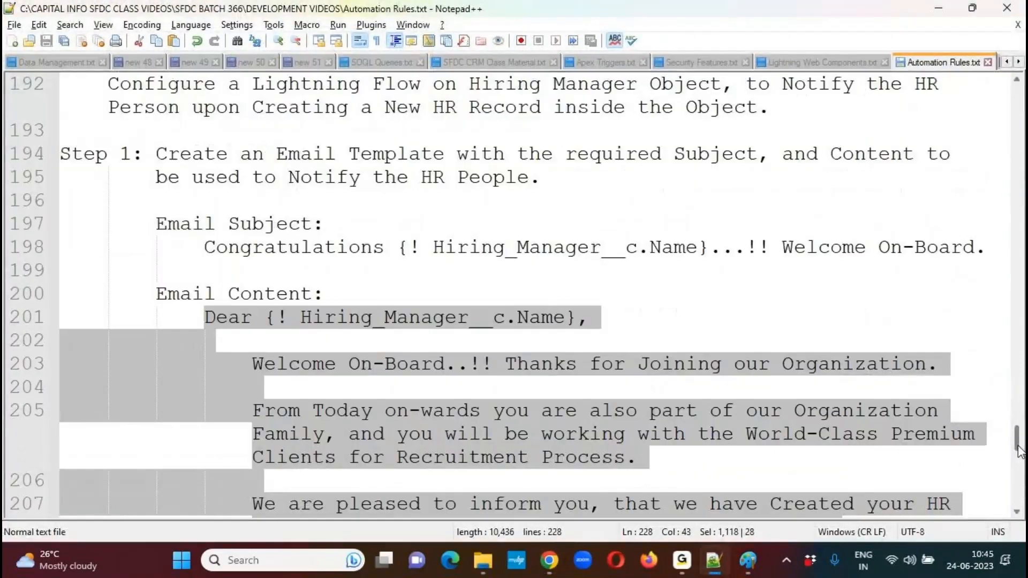
{"action": "scroll", "coordinate": [1020, 453], "scroll_direction": "up", "scroll_amount": 1}
{"action": "left_click_drag", "start_coordinate": [204, 270], "coordinate": [996, 271]}
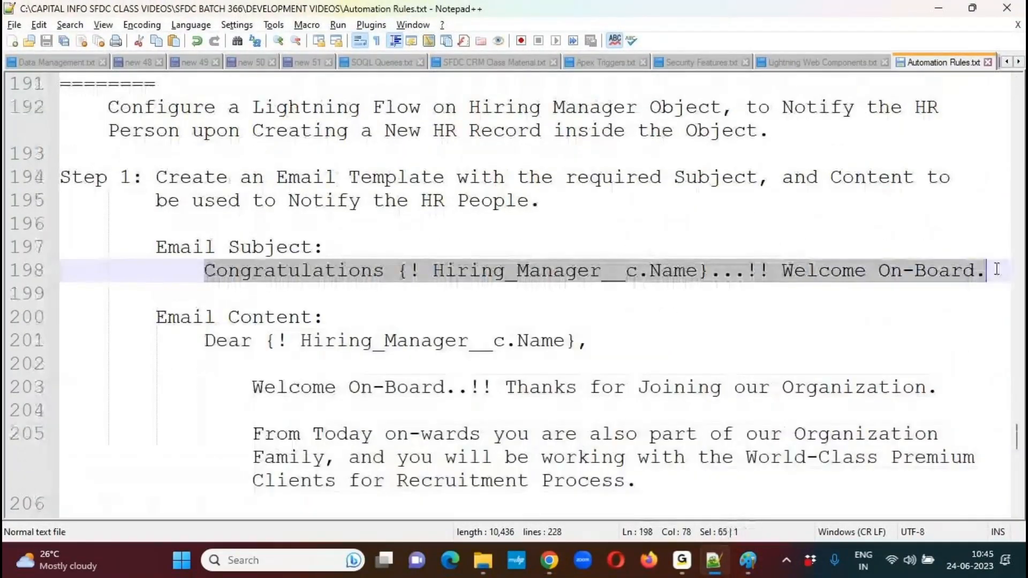
{"action": "key", "text": "ctrl+c"}
{"action": "key", "text": "alt+Tab"}
{"action": "left_click", "coordinate": [436, 360]}
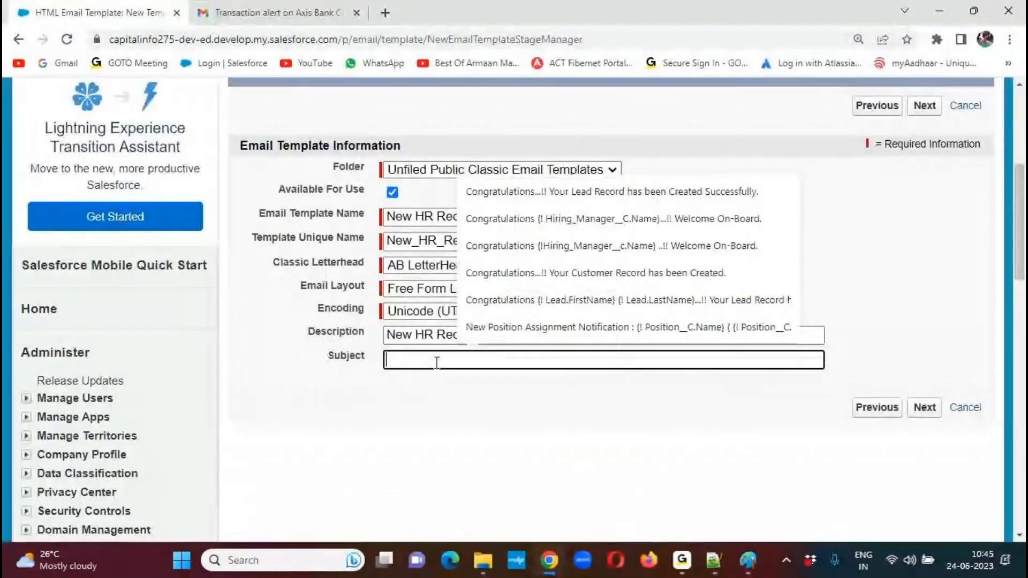
Step: Paste the subject, accept the c.Name merge-field suggestion, and continue to the body step
{"action": "key", "text": "ctrl+v"}
{"action": "left_click", "coordinate": [608, 421]}
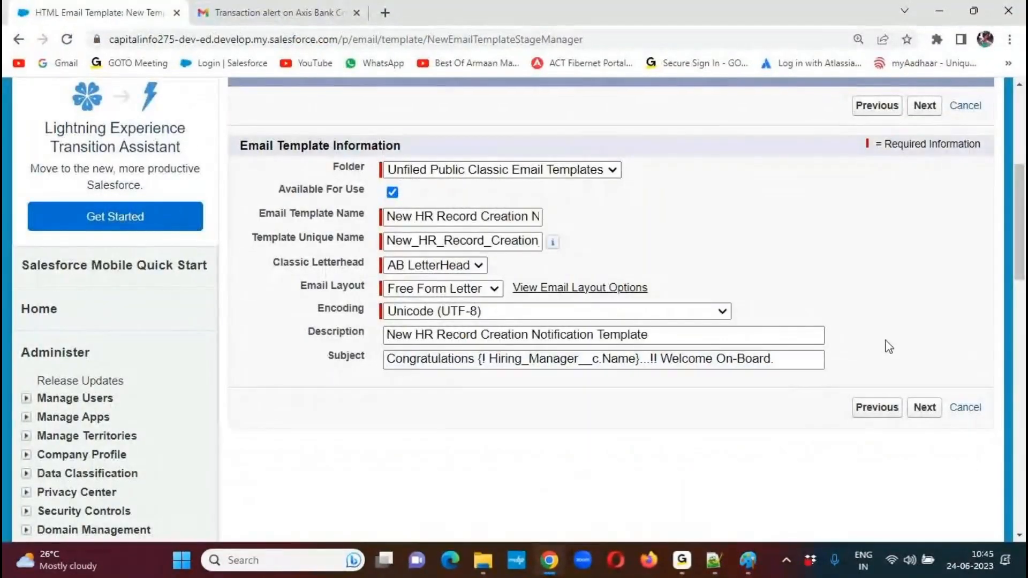
{"action": "left_click", "coordinate": [926, 408]}
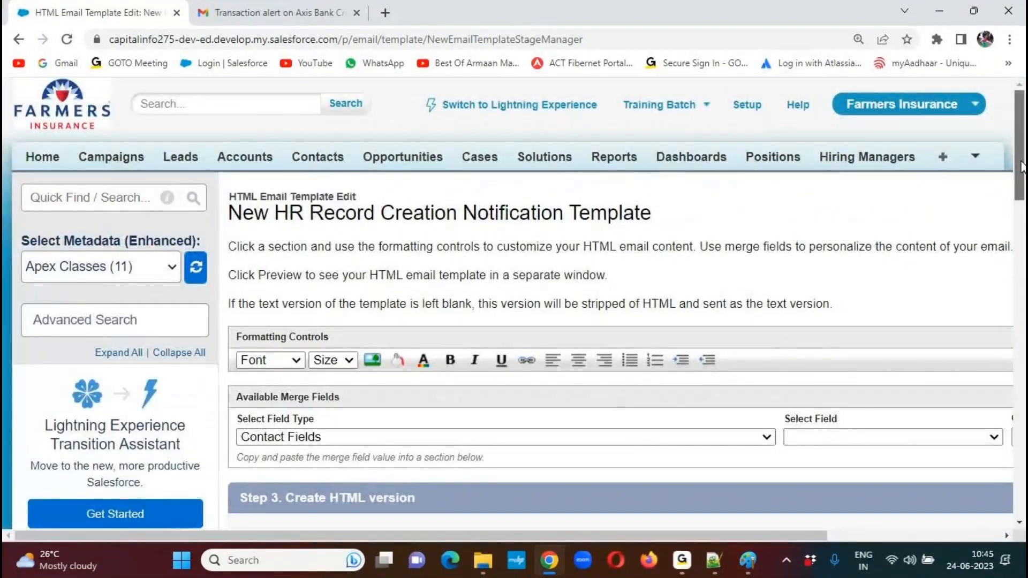
Step: Copy the email text from 'Dear' through the sign-off out of the Automation Rules notes
{"action": "left_click_drag", "start_coordinate": [1022, 166], "coordinate": [1025, 278]}
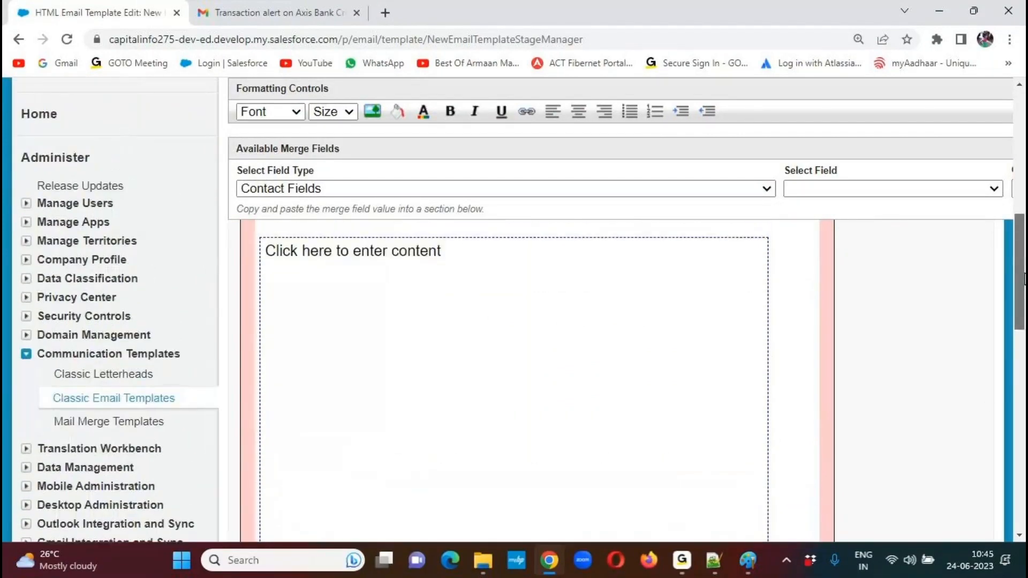
{"action": "left_click", "coordinate": [367, 255]}
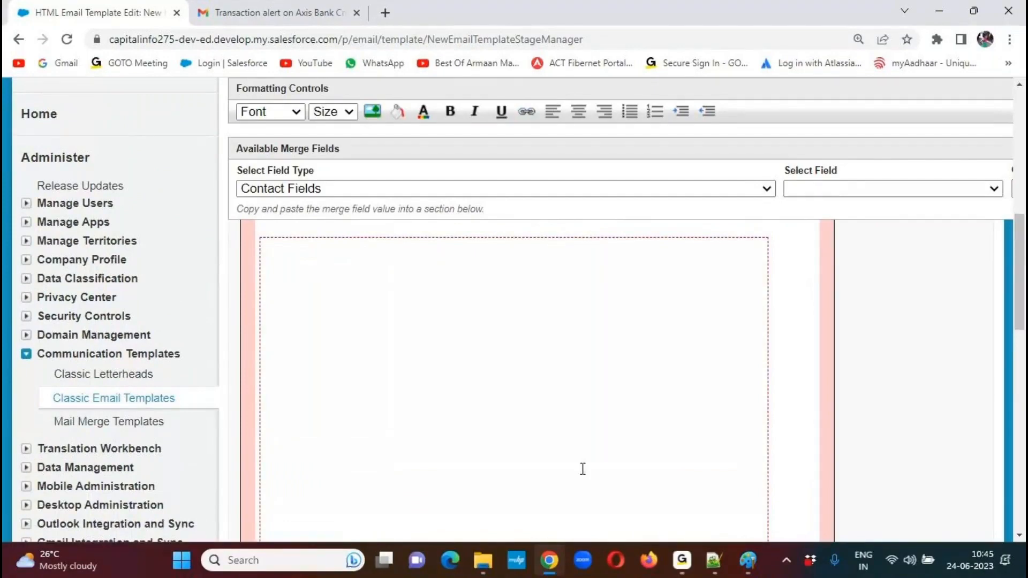
{"action": "key", "text": "alt+Tab"}
{"action": "left_click", "coordinate": [204, 352]}
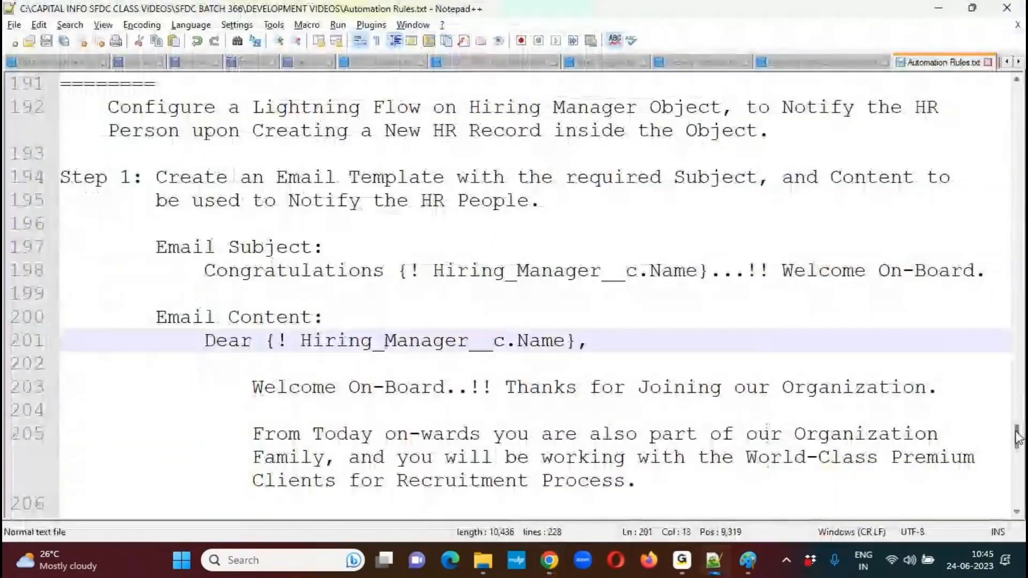
{"action": "left_click_drag", "start_coordinate": [1017, 436], "coordinate": [1018, 468]}
{"action": "left_click", "coordinate": [602, 459], "text": "shift"}
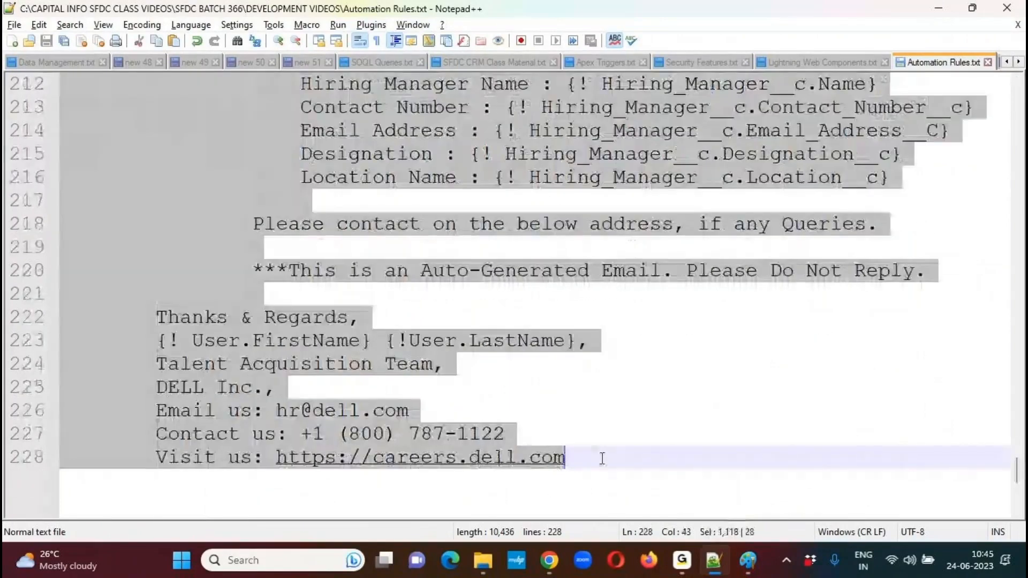
{"action": "key", "text": "alt+Tab"}
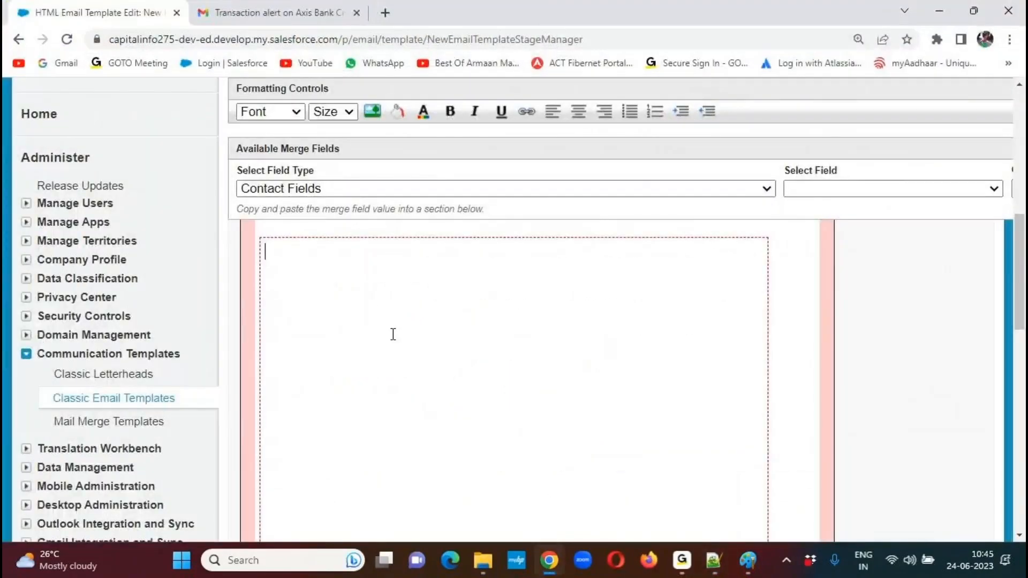
Step: Paste the email into the HTML body and set the greeting apart with blank lines
{"action": "key", "text": "ctrl+v"}
{"action": "scroll", "coordinate": [1020, 303], "scroll_direction": "up", "scroll_amount": 10}
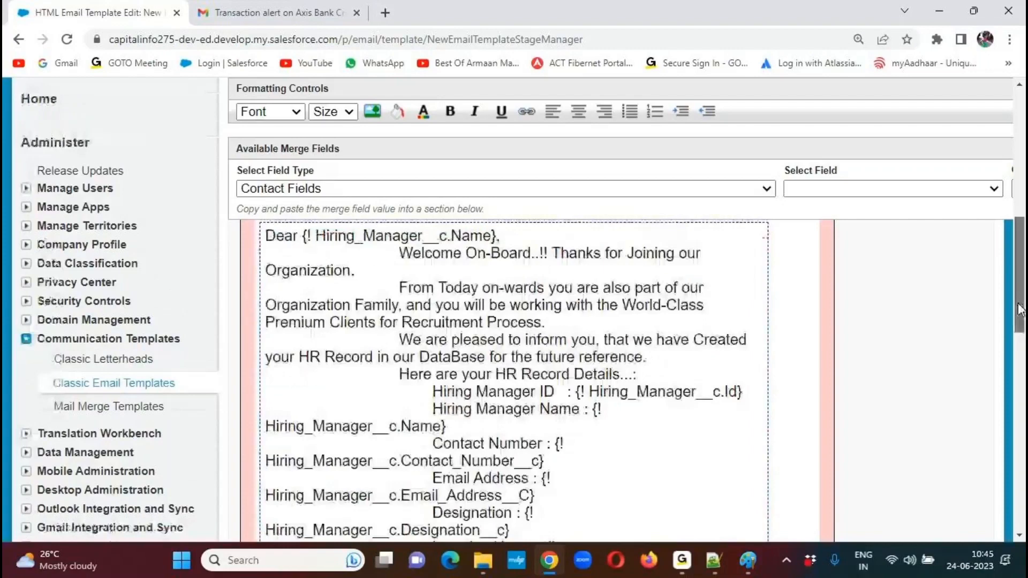
{"action": "left_click_drag", "start_coordinate": [1020, 304], "coordinate": [1021, 297]}
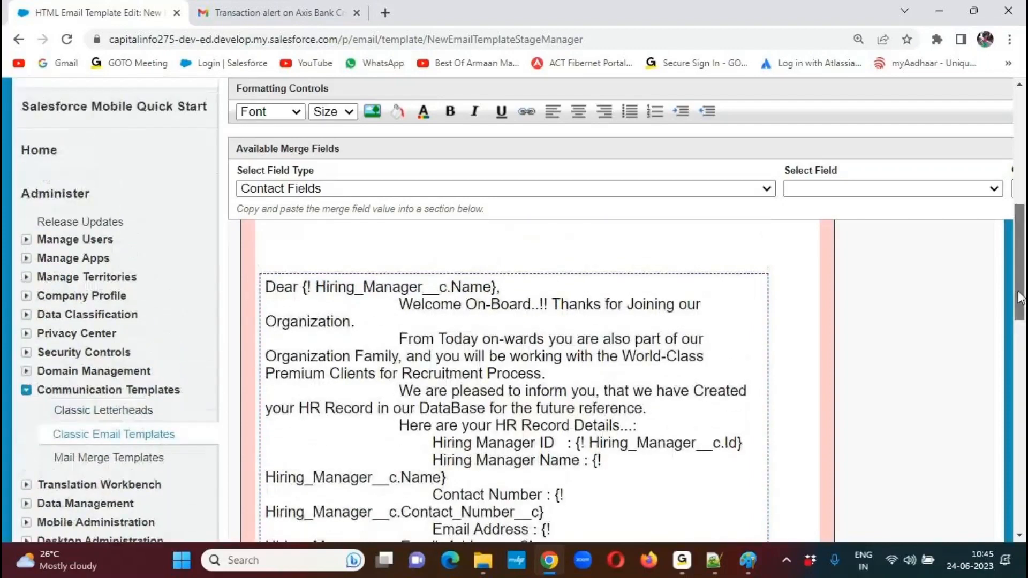
{"action": "left_click", "coordinate": [400, 305]}
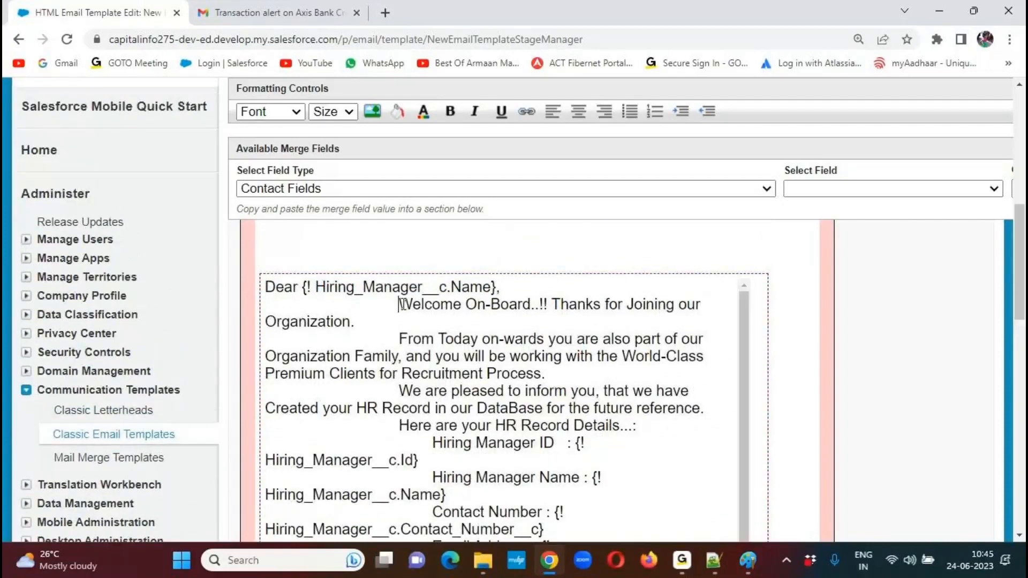
{"action": "key", "text": "BackSpace"}
{"action": "key", "text": "BackSpace"}
{"action": "key", "text": "BackSpace"}
{"action": "key", "text": "BackSpace"}
{"action": "key", "text": "BackSpace"}
{"action": "key", "text": "BackSpace"}
{"action": "key", "text": "BackSpace"}
{"action": "key", "text": "BackSpace"}
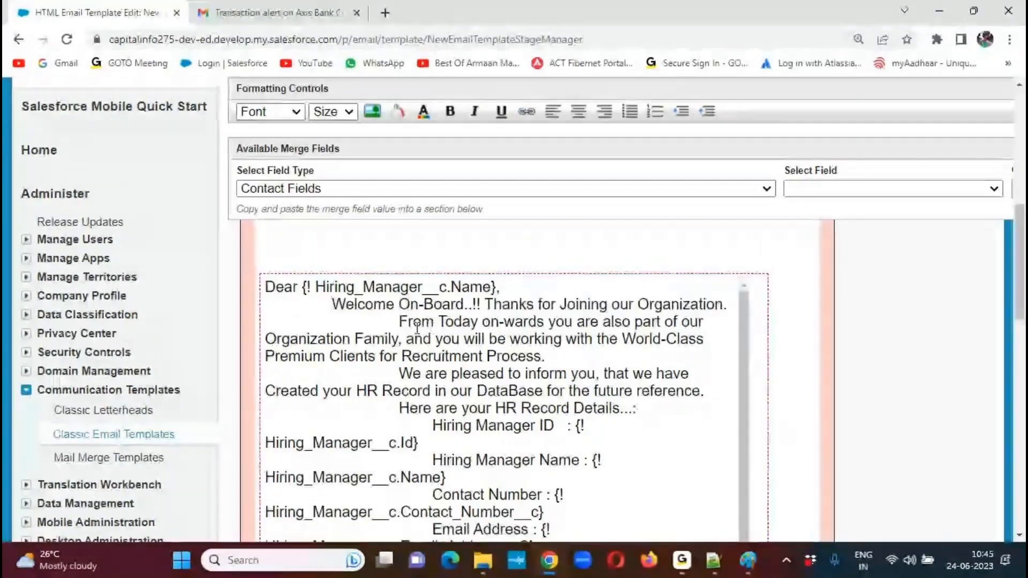
{"action": "key", "text": "BackSpace"}
{"action": "key", "text": "BackSpace"}
{"action": "key", "text": "BackSpace"}
{"action": "key", "text": "BackSpace"}
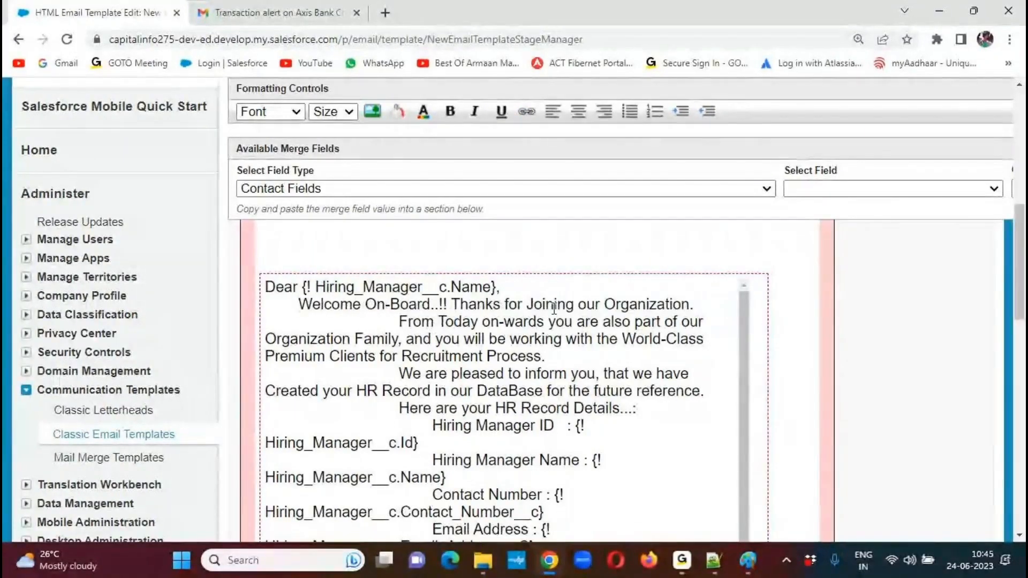
{"action": "key", "text": "Return"}
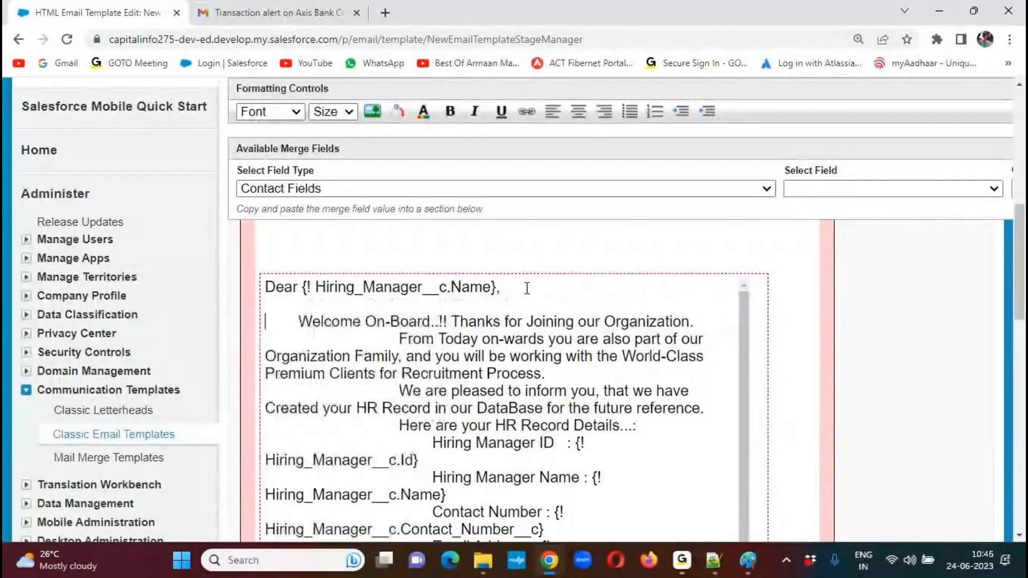
{"action": "key", "text": "Down"}
{"action": "key", "text": "Return"}
Step: Remove stray indents from the From Today and We are pleased paragraphs
{"action": "key", "text": "Delete"}
{"action": "key", "text": "Delete"}
{"action": "key", "text": "Delete"}
{"action": "key", "text": "Delete"}
{"action": "key", "text": "Delete"}
{"action": "key", "text": "Delete"}
{"action": "key", "text": "Delete"}
{"action": "key", "text": "Delete"}
{"action": "key", "text": "Delete"}
{"action": "key", "text": "Delete"}
{"action": "key", "text": "Delete"}
{"action": "key", "text": "Delete"}
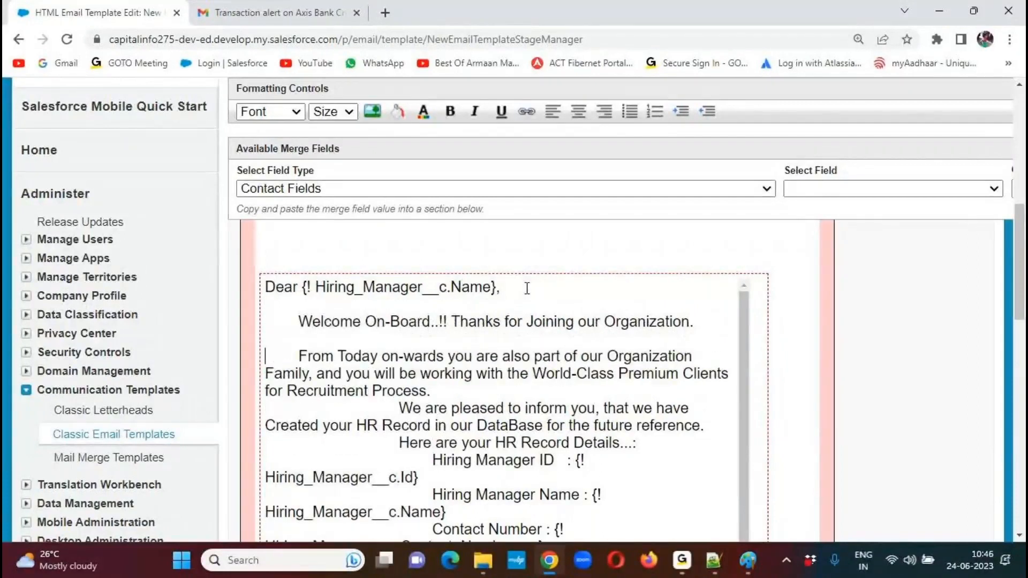
{"action": "key", "text": "Down"}
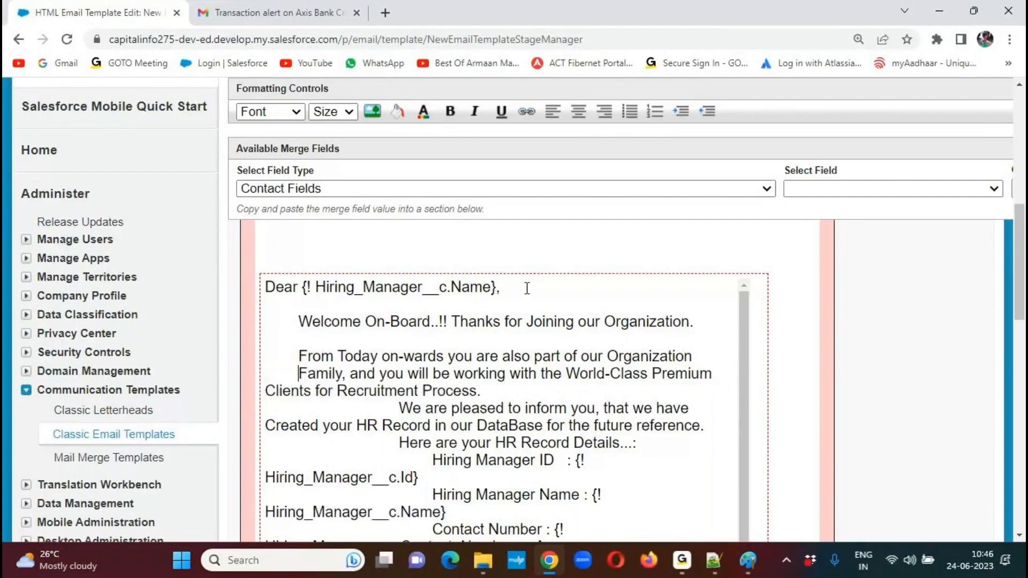
{"action": "key", "text": "Down"}
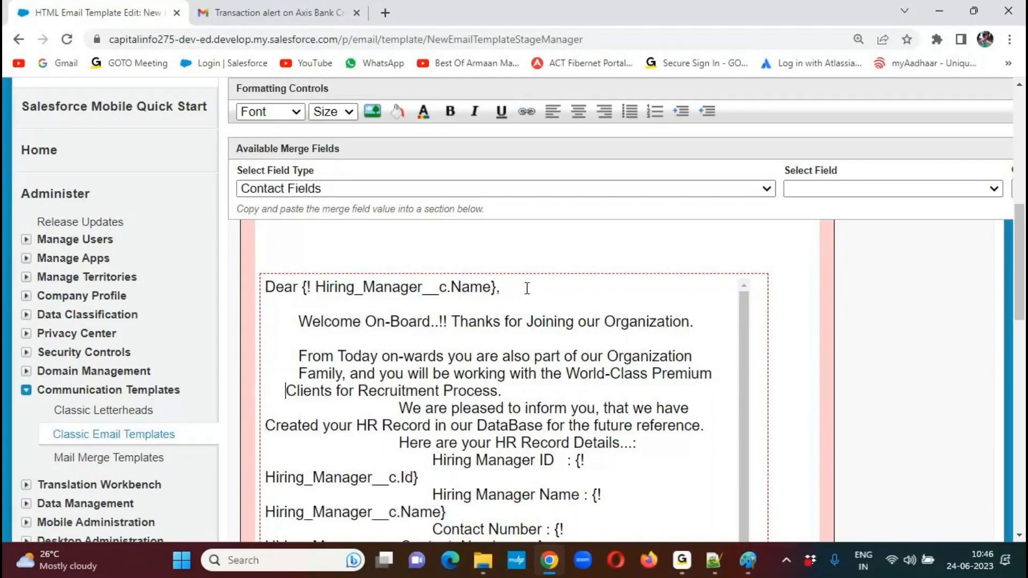
{"action": "key", "text": "BackSpace"}
{"action": "key", "text": "BackSpace"}
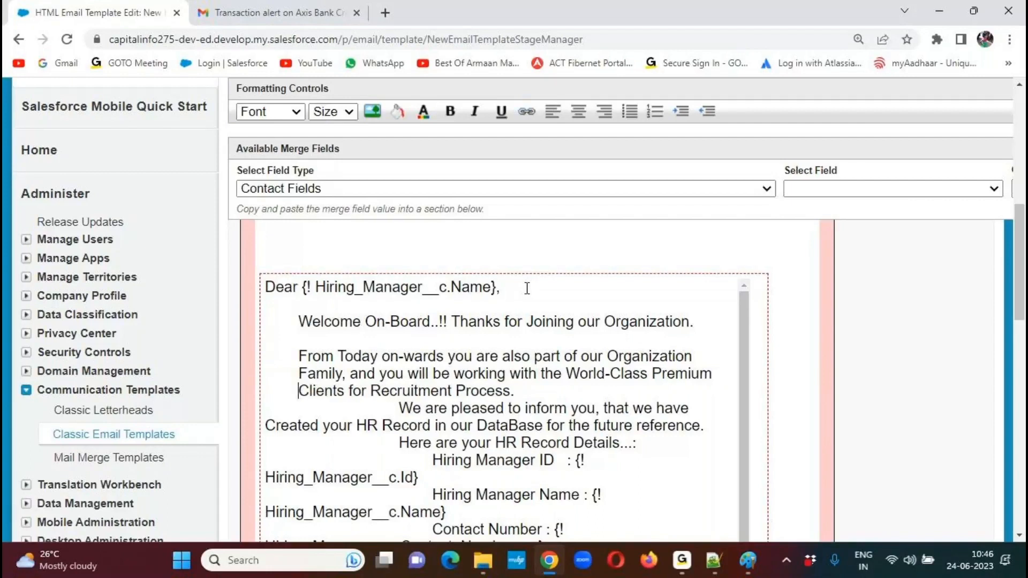
{"action": "key", "text": "Down"}
{"action": "key", "text": "Return"}
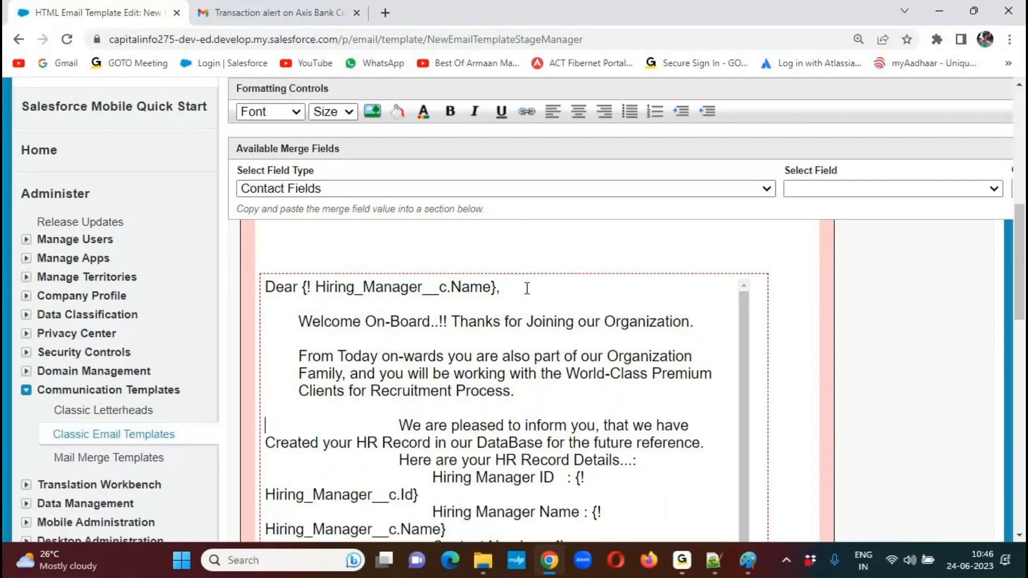
{"action": "key", "text": "Delete"}
{"action": "key", "text": "Delete"}
{"action": "key", "text": "Delete"}
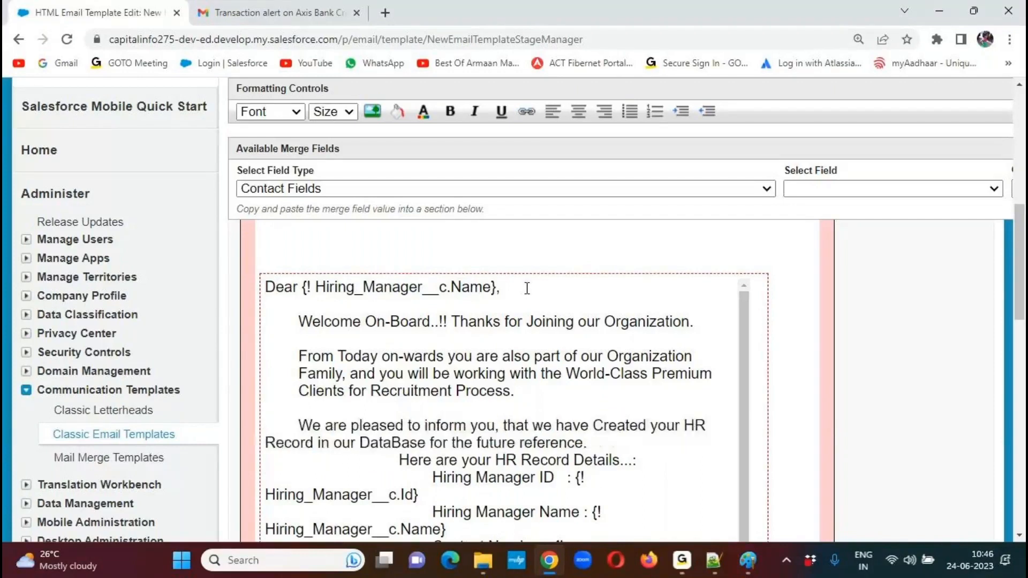
{"action": "key", "text": "Delete"}
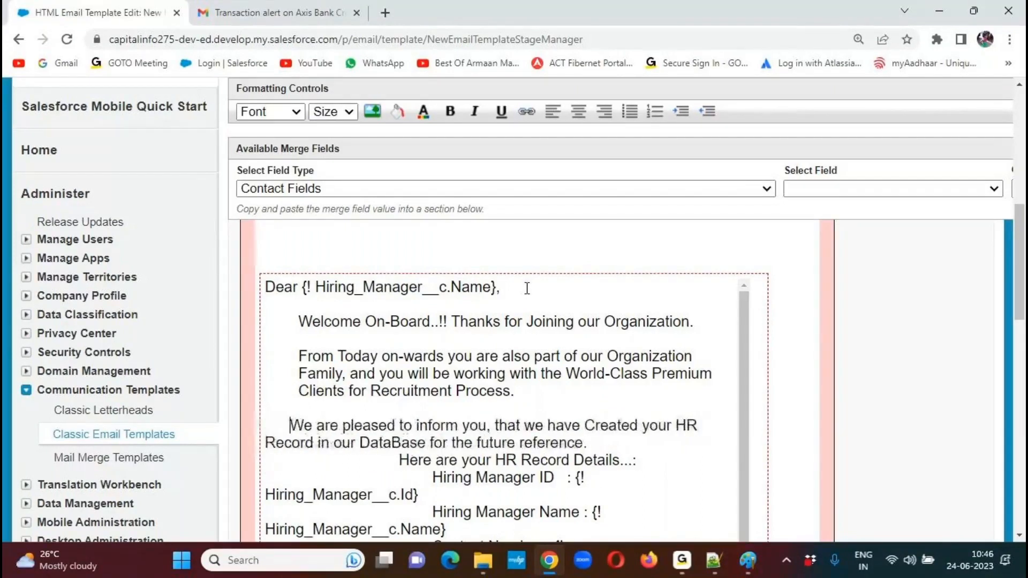
Step: Align the Record line, HR Record Details heading, and Hiring Manager ID, Name and Contact Number lines
{"action": "key", "text": "Down"}
{"action": "key", "text": "Home"}
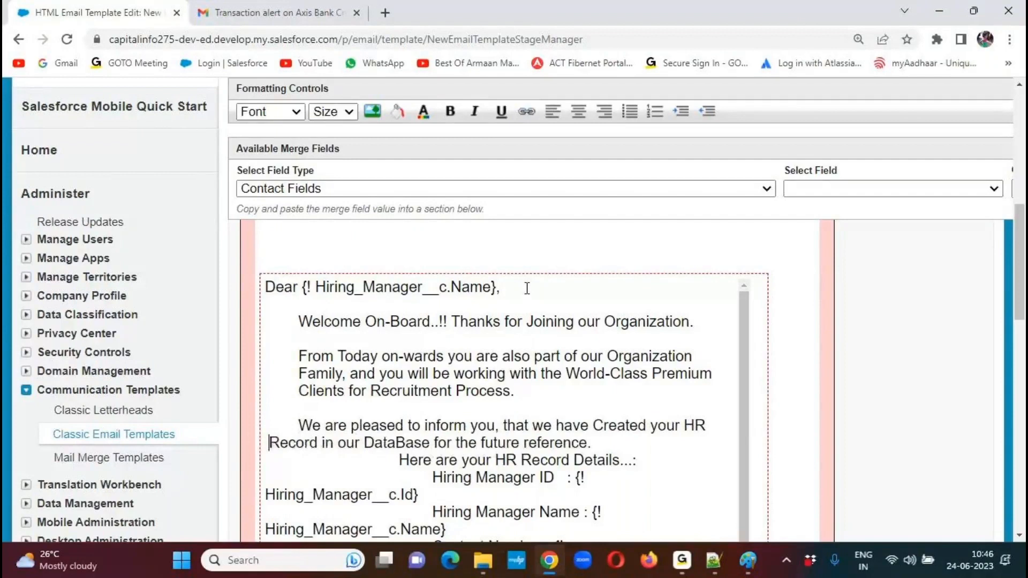
{"action": "key", "text": "BackSpace"}
{"action": "key", "text": "BackSpace"}
{"action": "key", "text": "Down"}
{"action": "key", "text": "Down"}
{"action": "key", "text": "Up"}
{"action": "key", "text": "Delete"}
{"action": "key", "text": "Delete"}
{"action": "key", "text": "Delete"}
{"action": "key", "text": "Delete"}
{"action": "key", "text": "Delete"}
{"action": "key", "text": "Delete"}
{"action": "key", "text": "Delete"}
{"action": "key", "text": "Delete"}
{"action": "key", "text": "Delete"}
{"action": "key", "text": "Delete"}
{"action": "key", "text": "Delete"}
{"action": "key", "text": "Delete"}
{"action": "key", "text": "Delete"}
{"action": "key", "text": "Delete"}
{"action": "key", "text": "Delete"}
{"action": "key", "text": "Delete"}
{"action": "key", "text": "Delete"}
{"action": "key", "text": "Delete"}
{"action": "key", "text": "Delete"}
{"action": "key", "text": "Delete"}
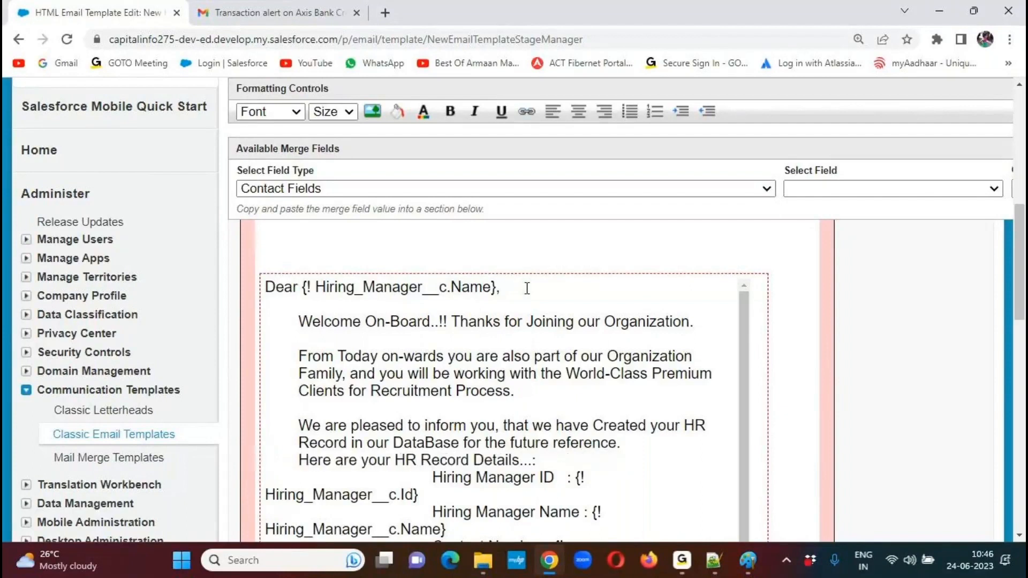
{"action": "key", "text": "Return"}
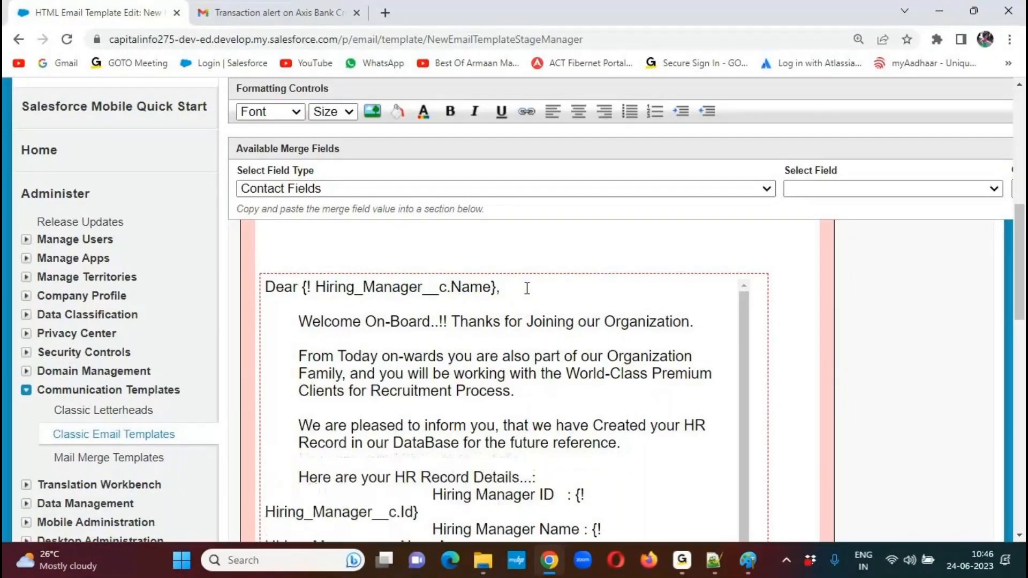
{"action": "key", "text": "Delete"}
{"action": "key", "text": "Delete"}
{"action": "key", "text": "Delete"}
{"action": "key", "text": "Down"}
{"action": "key", "text": "Delete"}
{"action": "key", "text": "Delete"}
{"action": "key", "text": "Delete"}
{"action": "key", "text": "Down"}
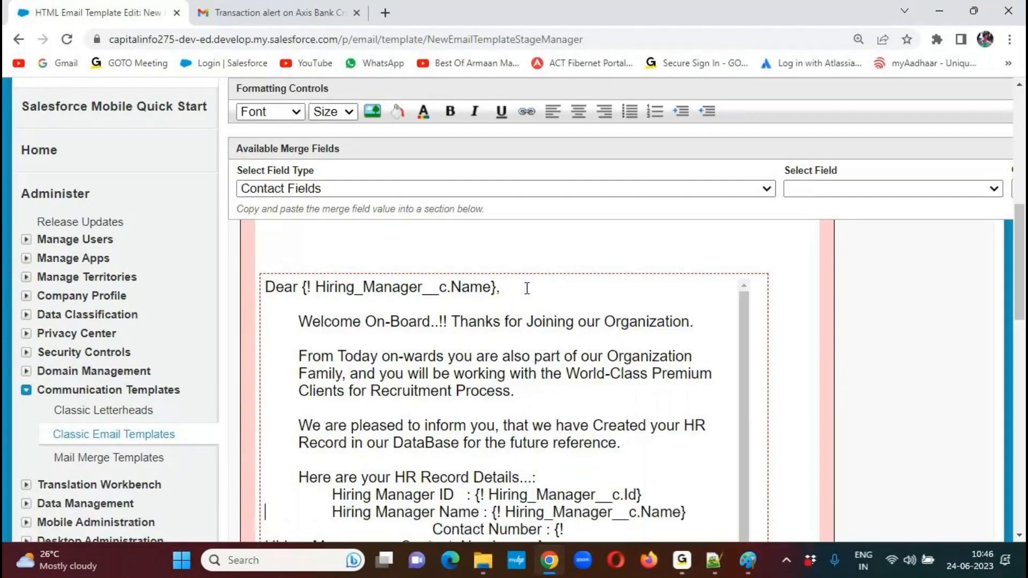
{"action": "key", "text": "Delete"}
{"action": "key", "text": "Delete"}
{"action": "key", "text": "Delete"}
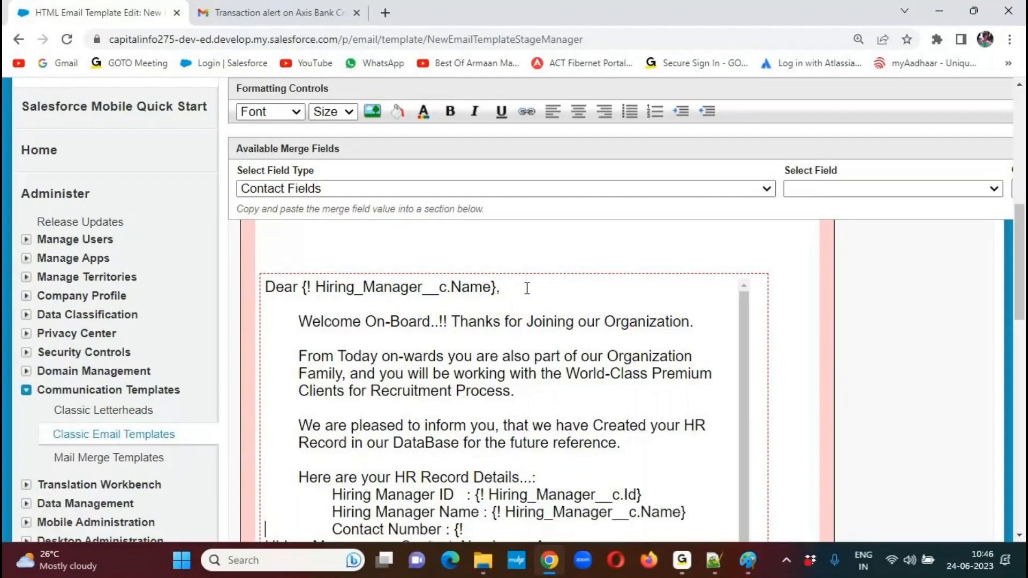
{"action": "key", "text": "Delete"}
Step: Strip indents from Email Address, Designation and Location Name, and space out the Please contact line
{"action": "left_click_drag", "start_coordinate": [1018, 258], "coordinate": [1020, 297]}
{"action": "left_click", "coordinate": [380, 398]}
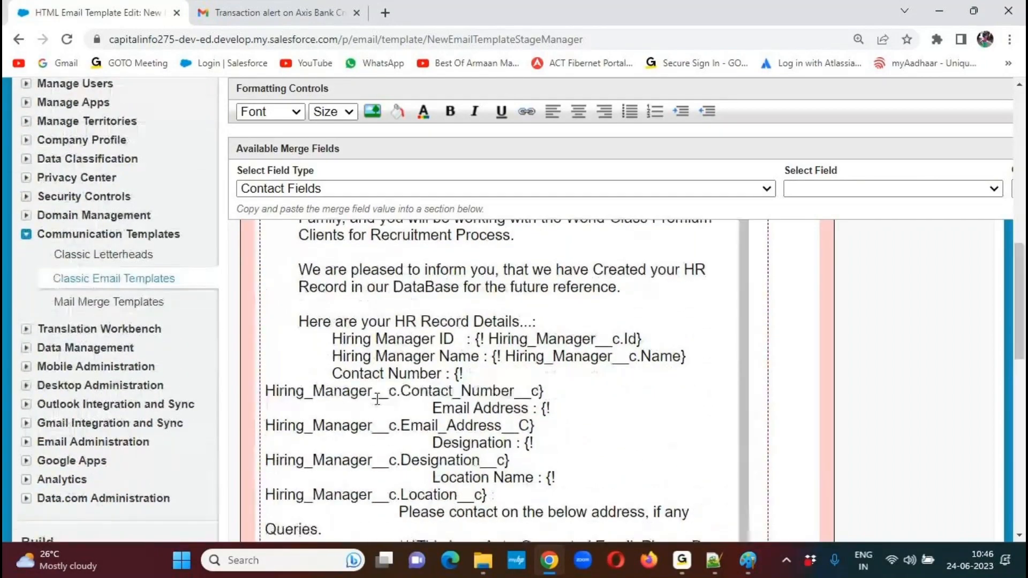
{"action": "left_click", "coordinate": [418, 407]}
{"action": "key", "text": "BackSpace"}
{"action": "key", "text": "BackSpace"}
{"action": "key", "text": "BackSpace"}
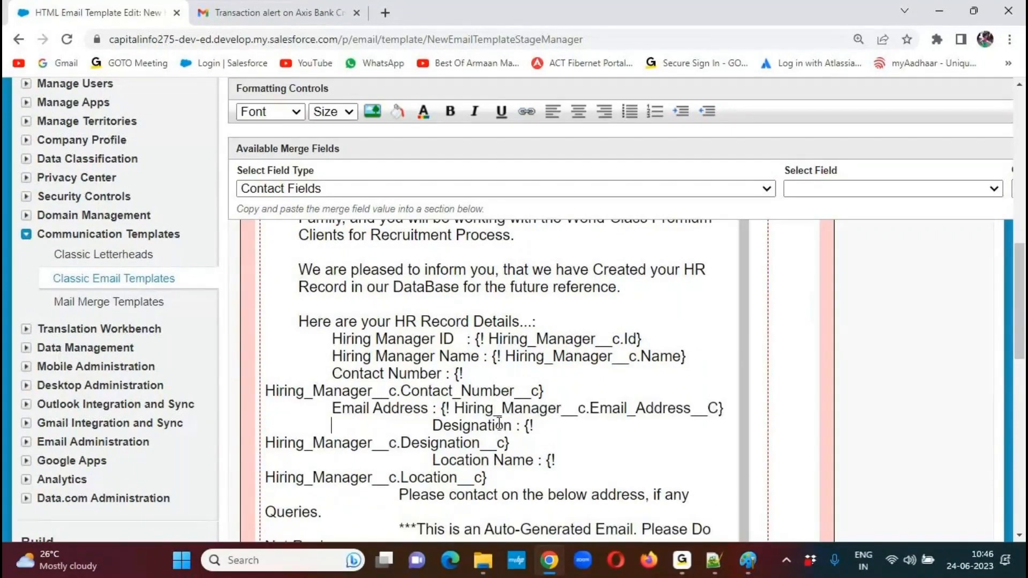
{"action": "key", "text": "Delete"}
{"action": "key", "text": "Delete"}
{"action": "key", "text": "Delete"}
{"action": "key", "text": "Down"}
{"action": "key", "text": "Delete"}
{"action": "key", "text": "Delete"}
{"action": "key", "text": "Delete"}
{"action": "key", "text": "Down"}
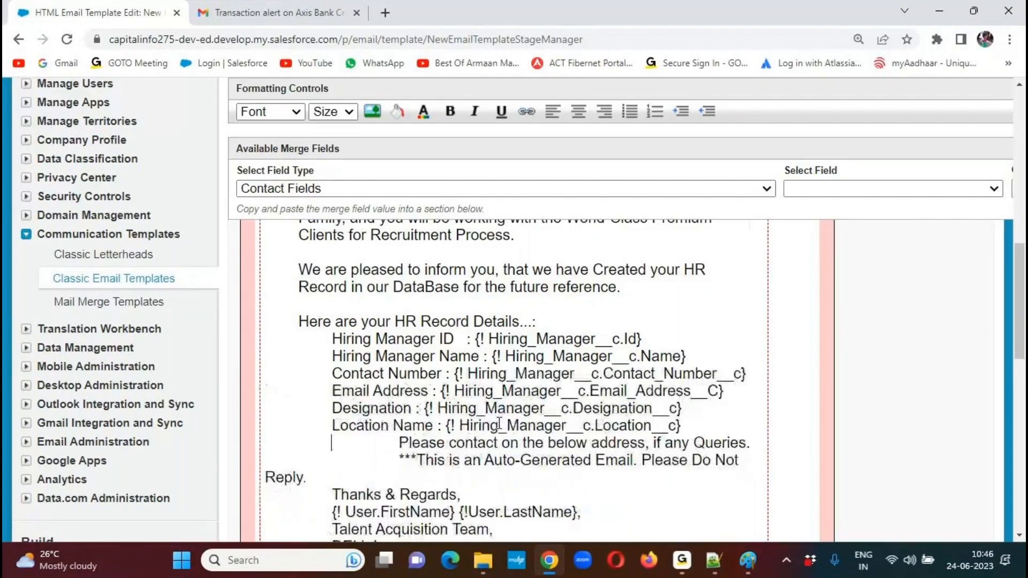
{"action": "key", "text": "Return"}
{"action": "key", "text": "Delete"}
{"action": "key", "text": "Delete"}
{"action": "key", "text": "Delete"}
{"action": "key", "text": "Delete"}
{"action": "key", "text": "Down"}
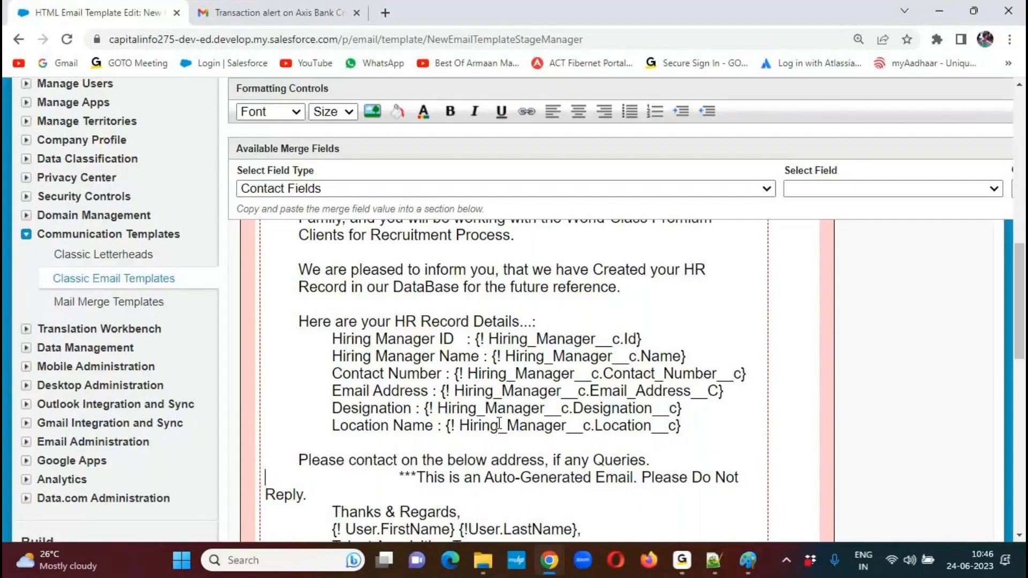
Step: Separate the auto-generated notice and align the Thanks & Regards signature lines
{"action": "key", "text": "Delete"}
{"action": "key", "text": "Delete"}
{"action": "key", "text": "Delete"}
{"action": "key", "text": "Return"}
{"action": "key", "text": "Down"}
{"action": "key", "text": "Return"}
{"action": "key", "text": "Delete"}
{"action": "key", "text": "Delete"}
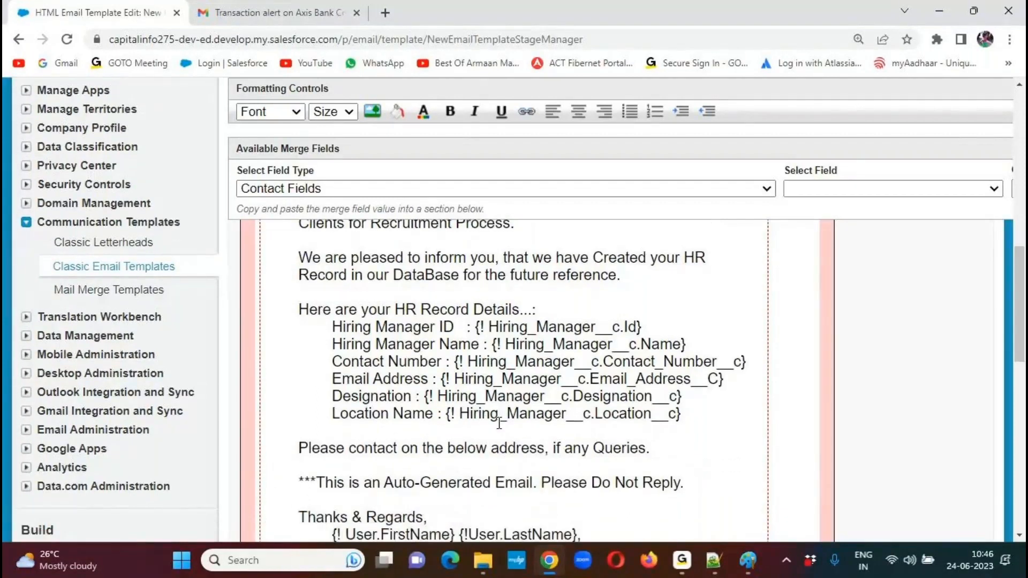
{"action": "key", "text": "Delete"}
{"action": "key", "text": "Down"}
{"action": "key", "text": "Delete"}
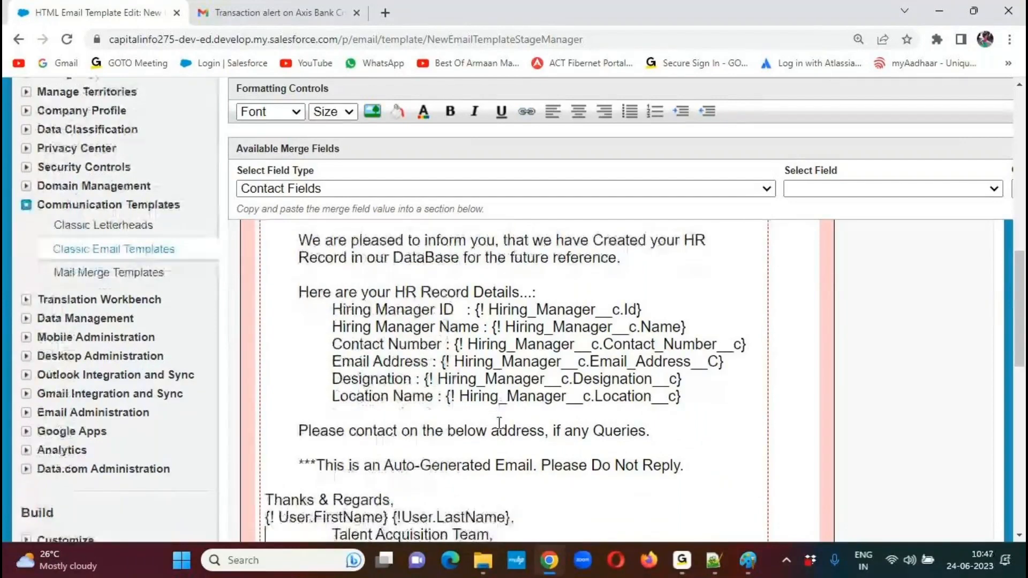
{"action": "key", "text": "Delete"}
{"action": "key", "text": "Down"}
{"action": "key", "text": "Delete"}
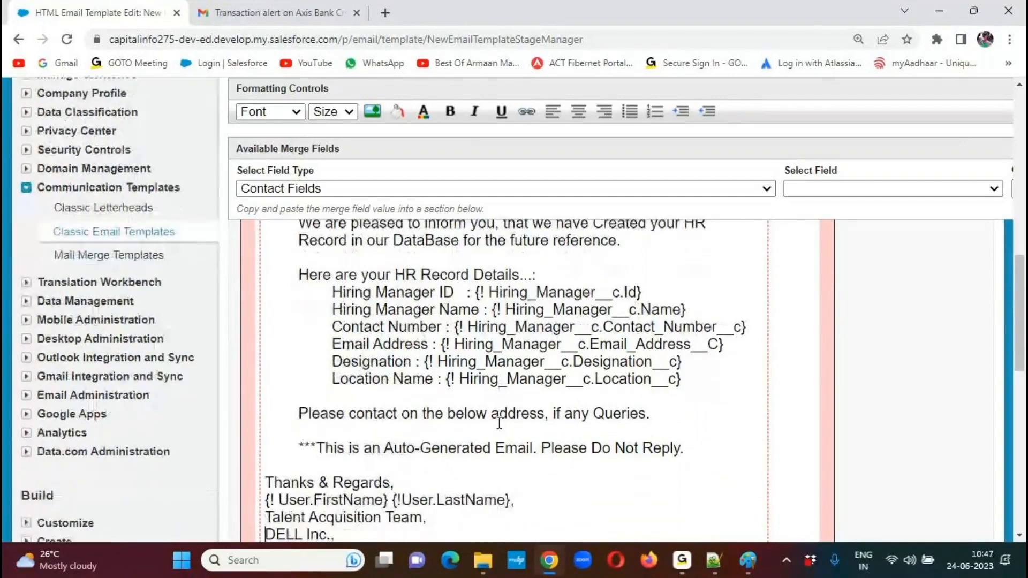
{"action": "key", "text": "Down"}
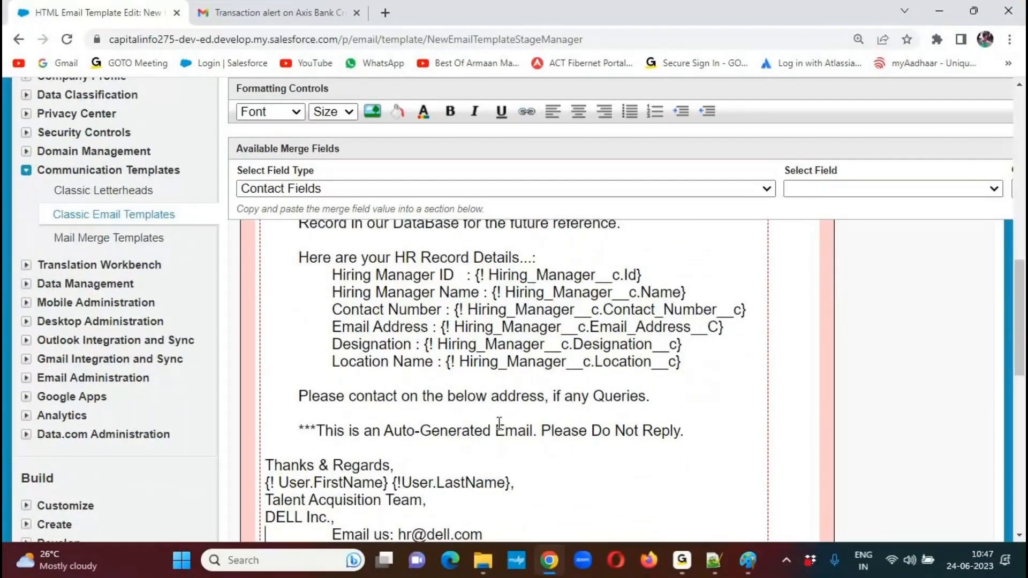
{"action": "key", "text": "Delete"}
{"action": "key", "text": "Down"}
{"action": "key", "text": "Delete"}
{"action": "key", "text": "Down"}
{"action": "key", "text": "Delete"}
{"action": "key", "text": "Delete"}
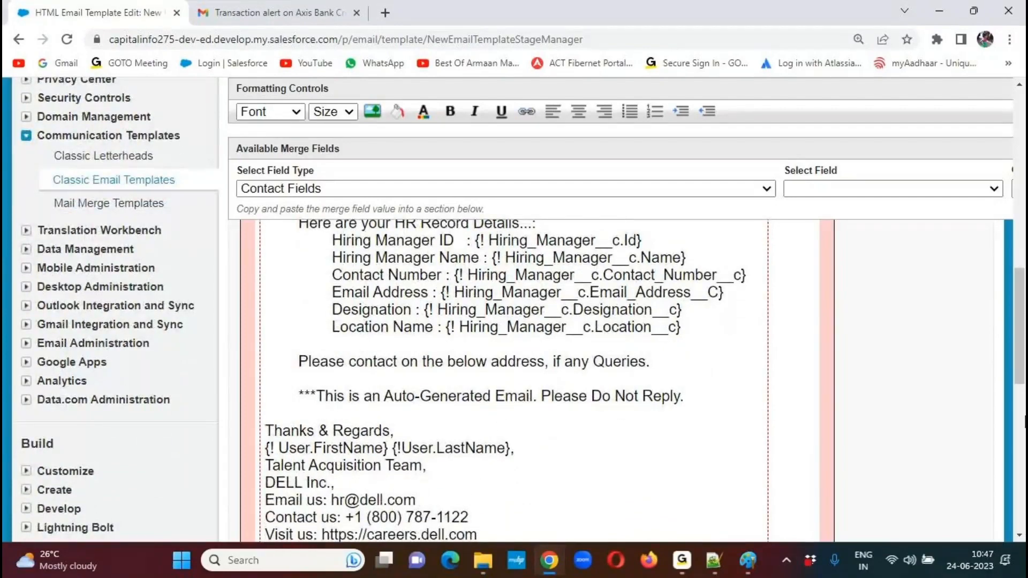
{"action": "scroll", "coordinate": [1020, 306], "scroll_direction": "up", "scroll_amount": 4}
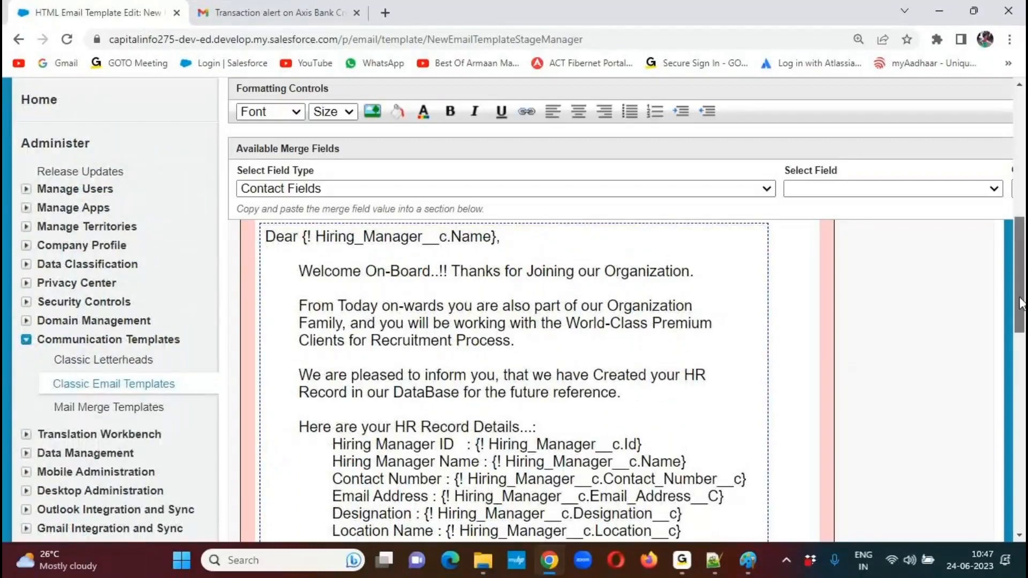
Step: Colour the greeting name field dark red and make Welcome On-Board..!! bold dark blue
{"action": "scroll", "coordinate": [1020, 303], "scroll_direction": "up", "scroll_amount": 1}
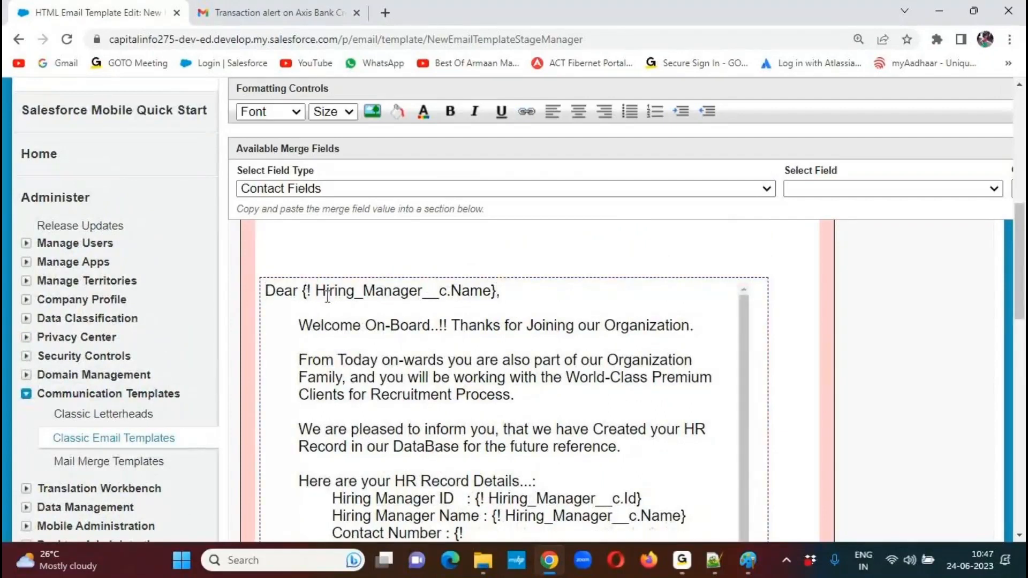
{"action": "left_click", "coordinate": [303, 292]}
{"action": "left_click_drag", "start_coordinate": [303, 292], "coordinate": [512, 292]}
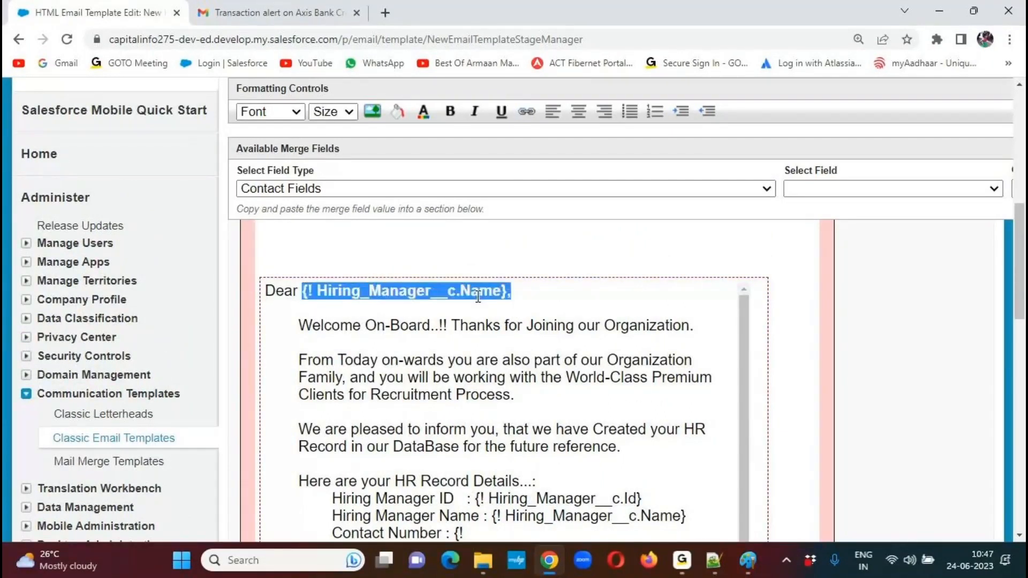
{"action": "left_click", "coordinate": [427, 114]}
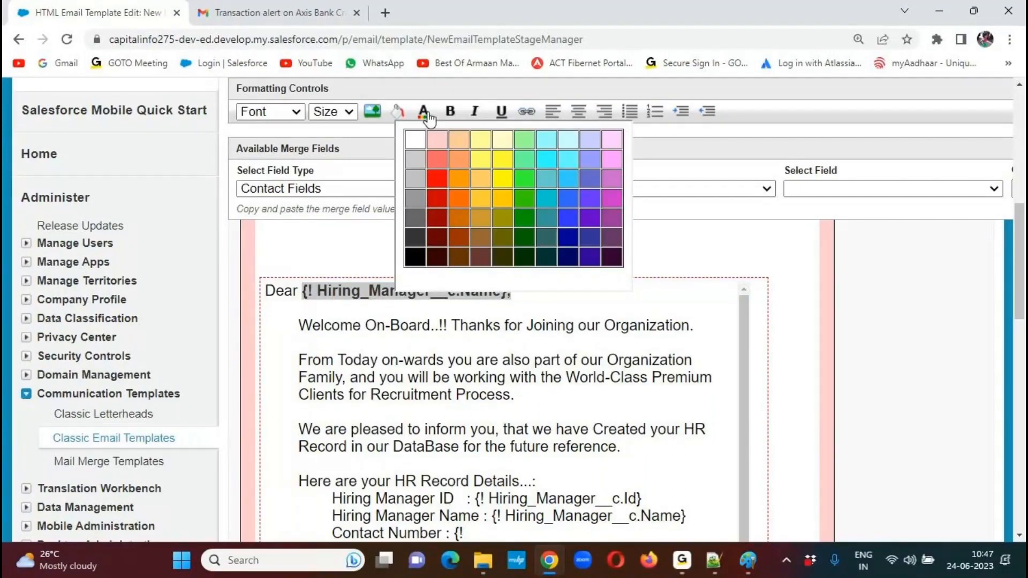
{"action": "left_click", "coordinate": [437, 218]}
{"action": "left_click", "coordinate": [417, 325]}
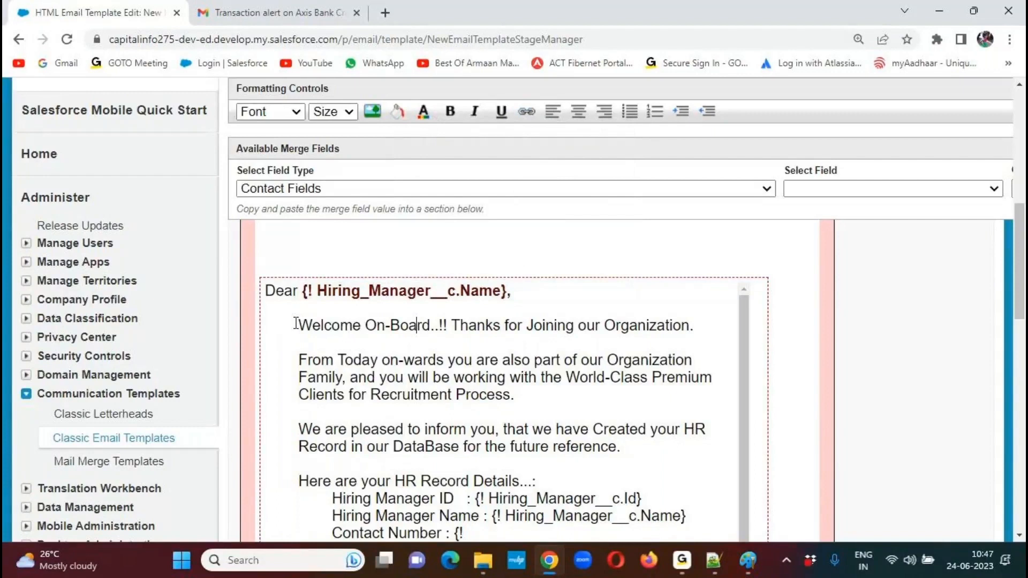
{"action": "left_click_drag", "start_coordinate": [296, 325], "coordinate": [450, 326]}
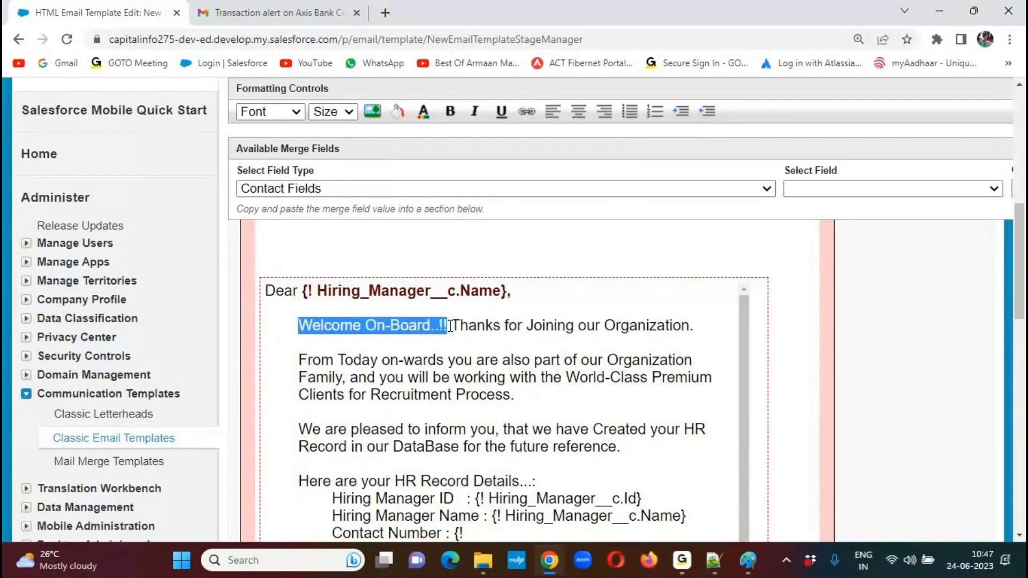
{"action": "key", "text": "ctrl+b"}
{"action": "left_click", "coordinate": [424, 110]}
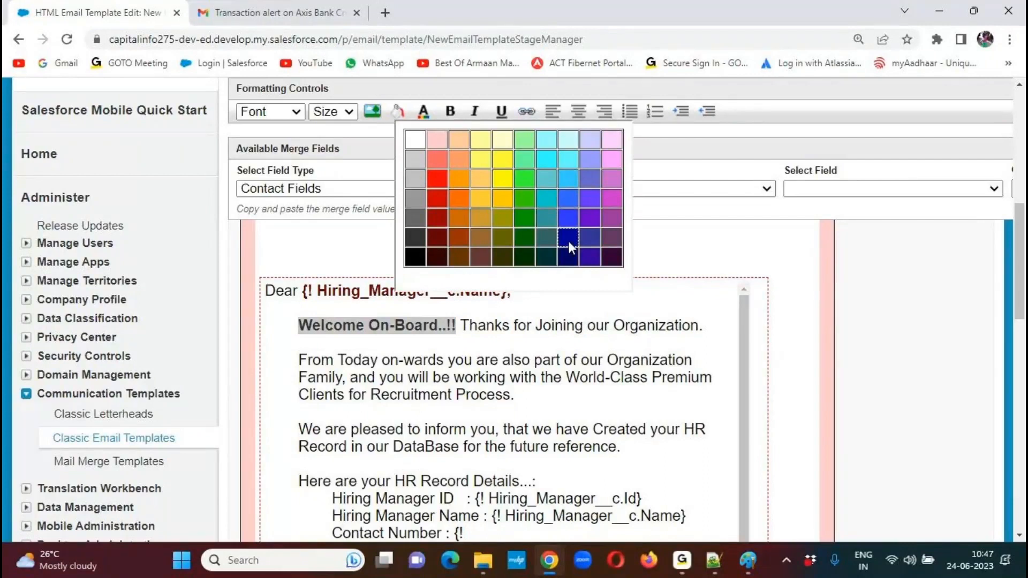
{"action": "left_click", "coordinate": [569, 241]}
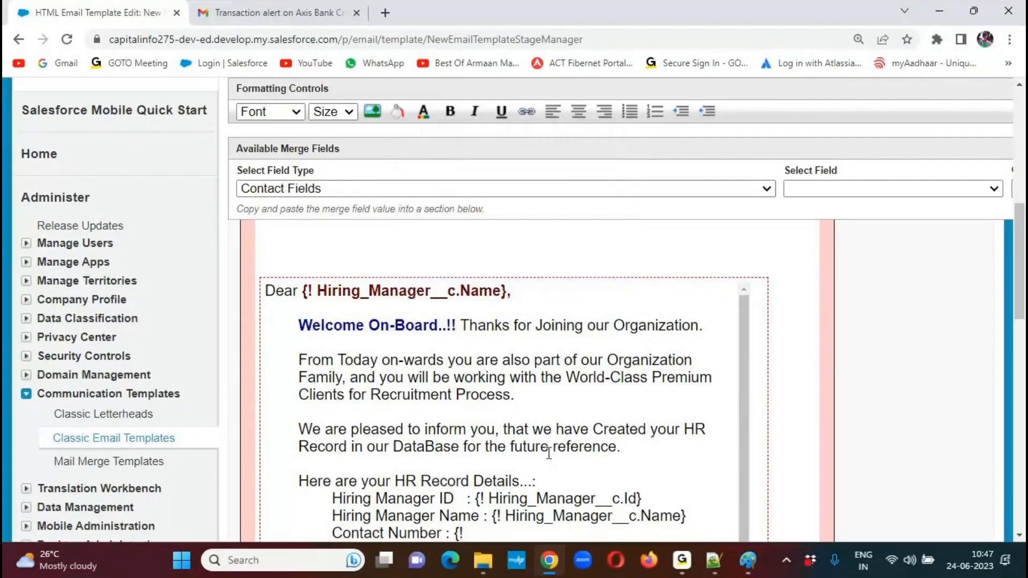
Step: Bold the HR Record Details heading and add a blank line below it
{"action": "left_click_drag", "start_coordinate": [300, 482], "coordinate": [548, 482]}
{"action": "key", "text": "ctrl+b"}
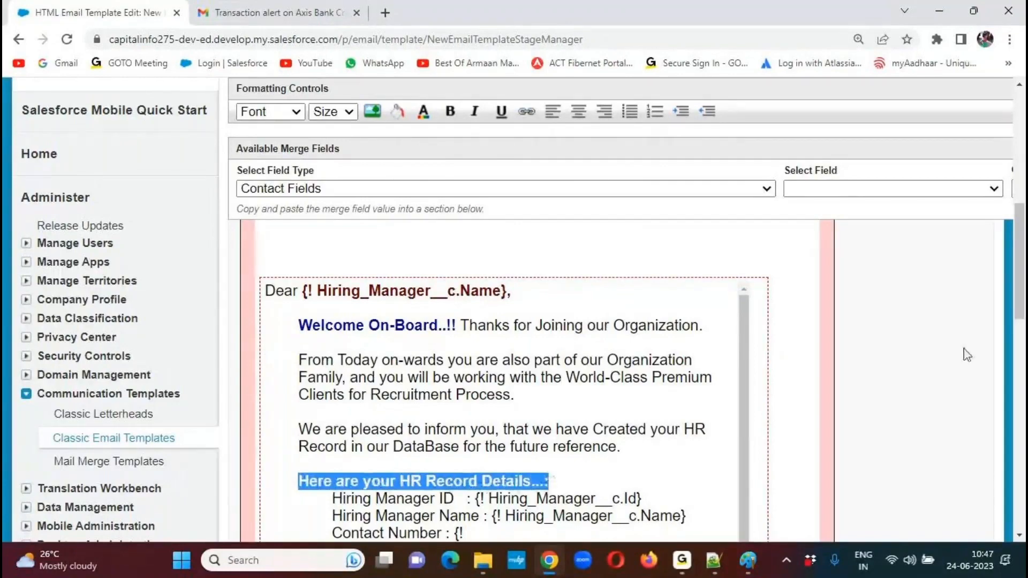
{"action": "left_click_drag", "start_coordinate": [1020, 265], "coordinate": [1020, 303]}
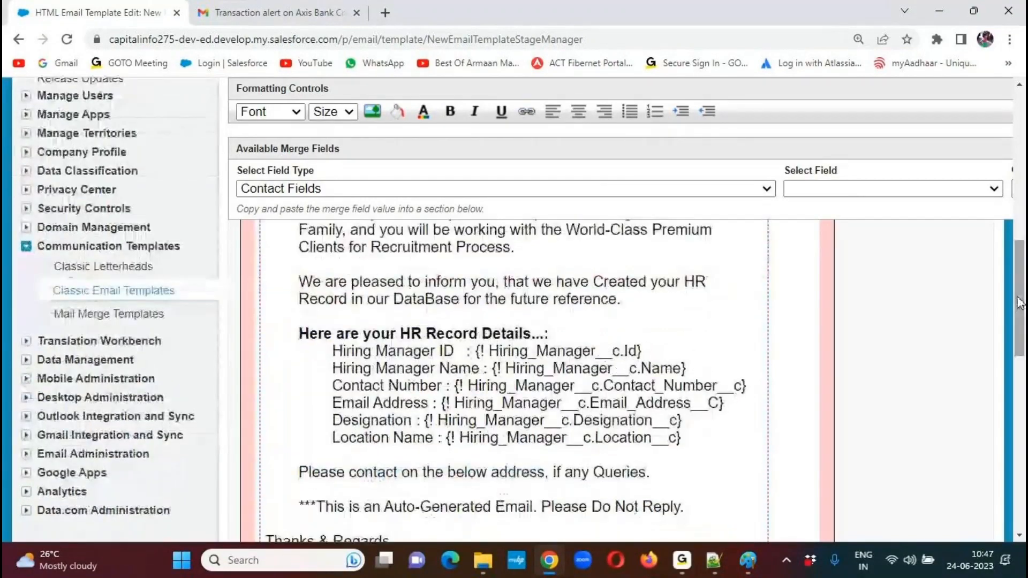
{"action": "left_click", "coordinate": [555, 338]}
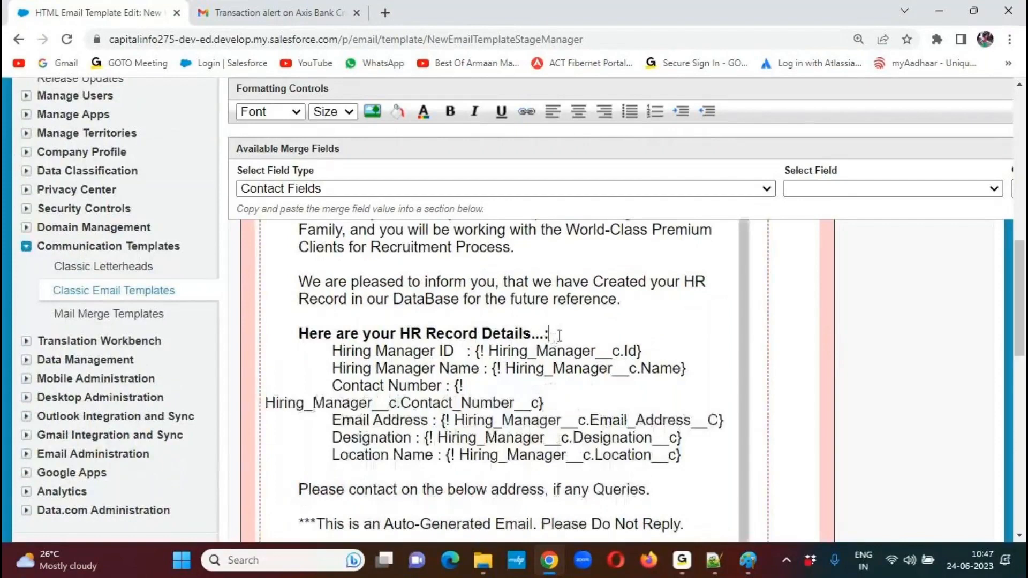
{"action": "key", "text": "Return"}
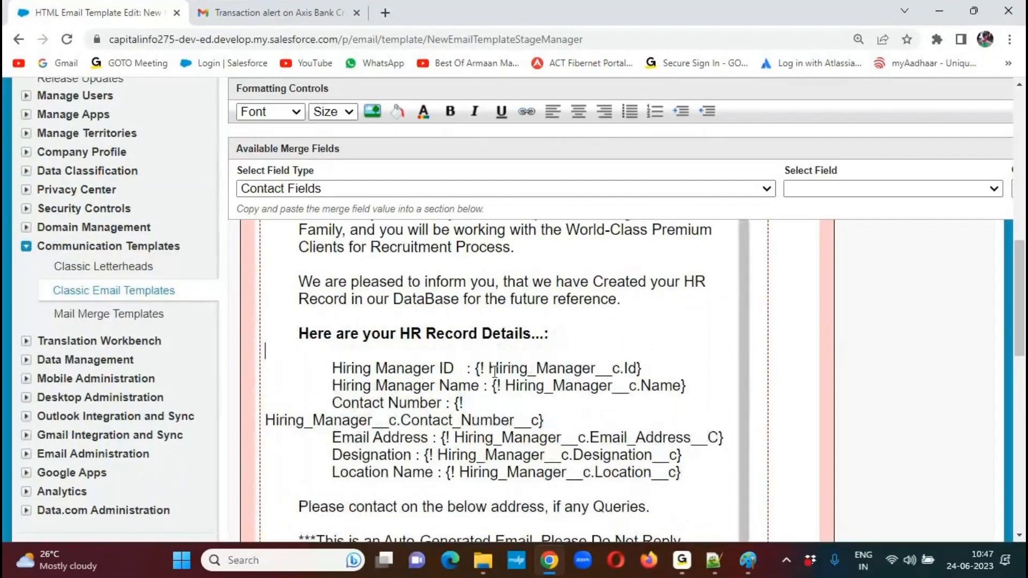
Step: Bold the Hiring Manager ID, Name and Contact Number merge fields
{"action": "left_click_drag", "start_coordinate": [475, 369], "coordinate": [645, 372]}
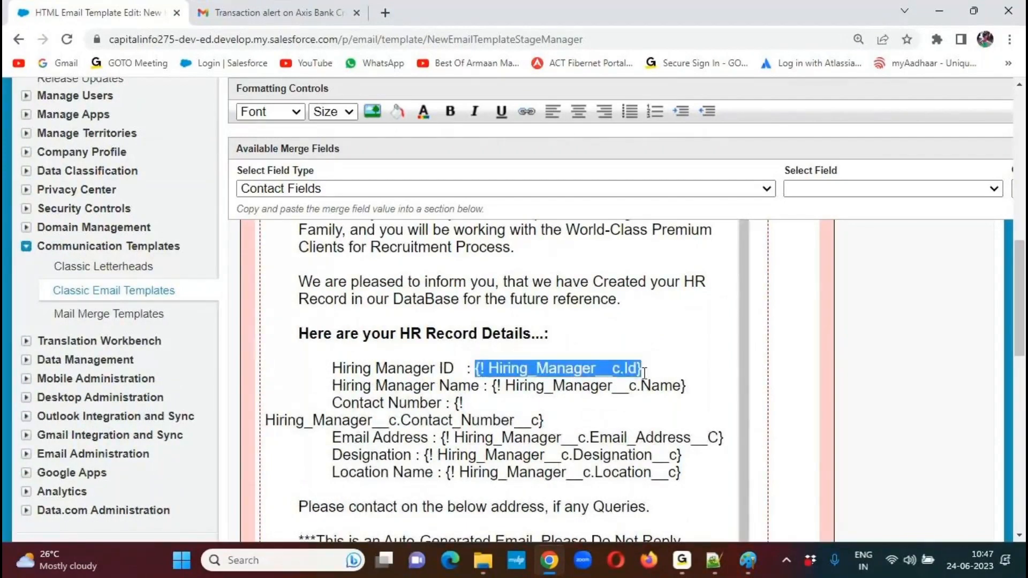
{"action": "key", "text": "ctrl+b"}
{"action": "left_click", "coordinate": [530, 403]}
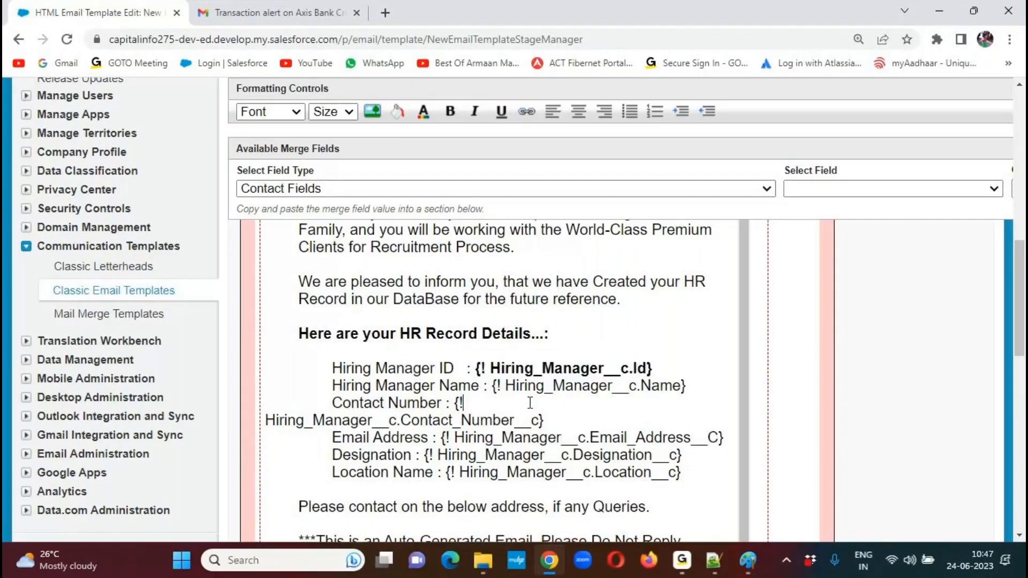
{"action": "left_click_drag", "start_coordinate": [492, 385], "coordinate": [696, 385]}
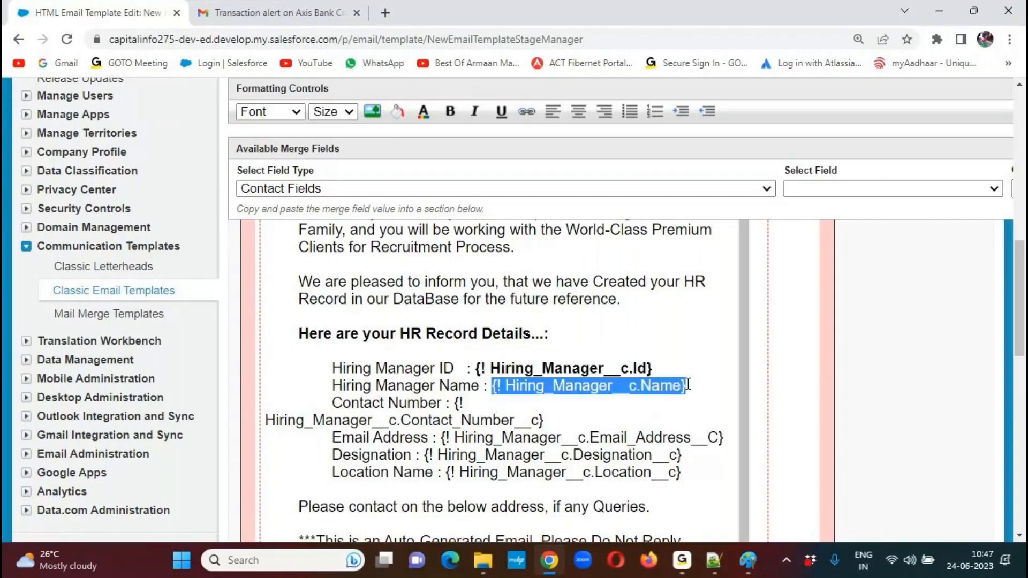
{"action": "key", "text": "ctrl+b"}
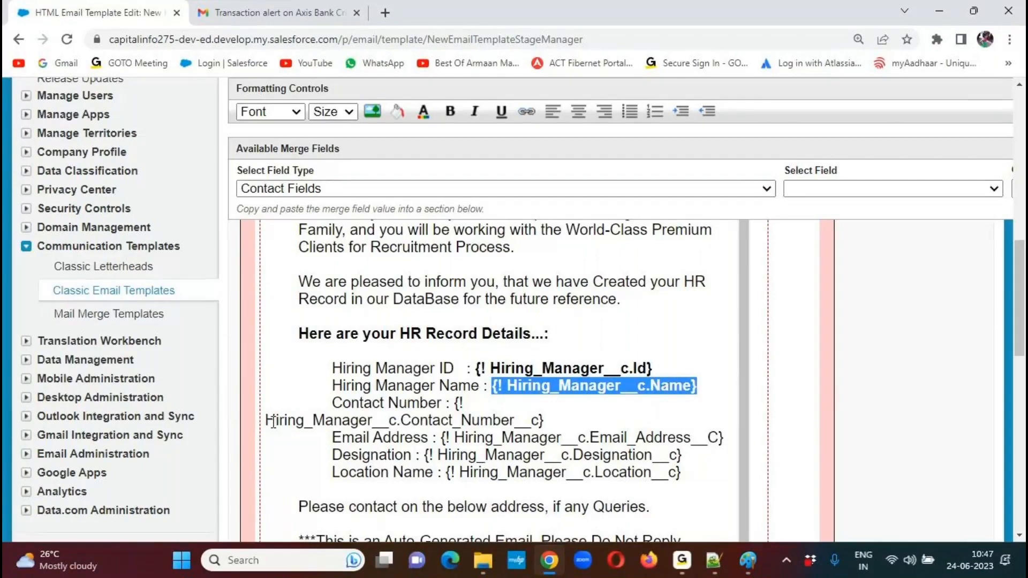
{"action": "left_click_drag", "start_coordinate": [454, 403], "coordinate": [545, 420]}
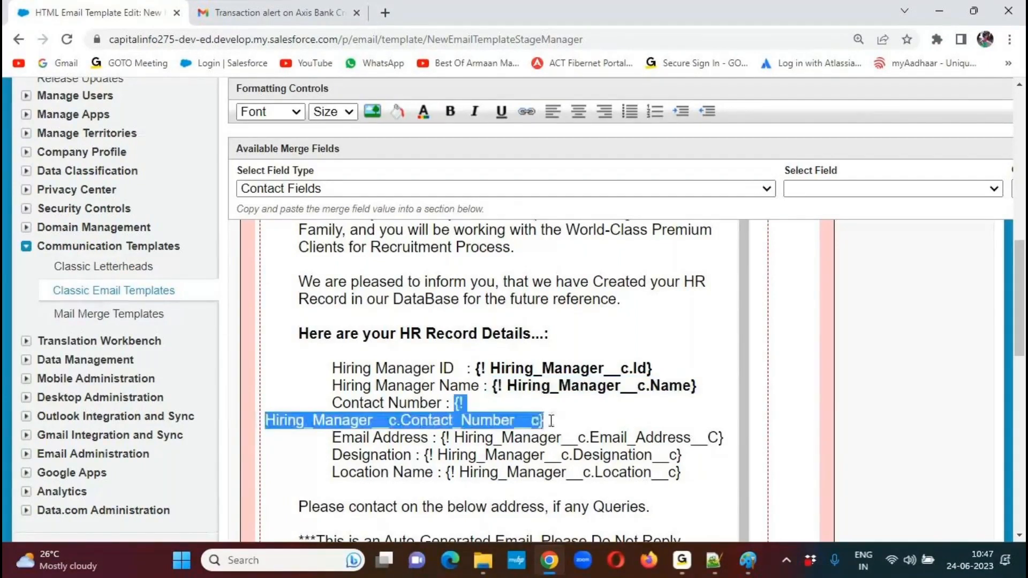
{"action": "left_click", "coordinate": [450, 111]}
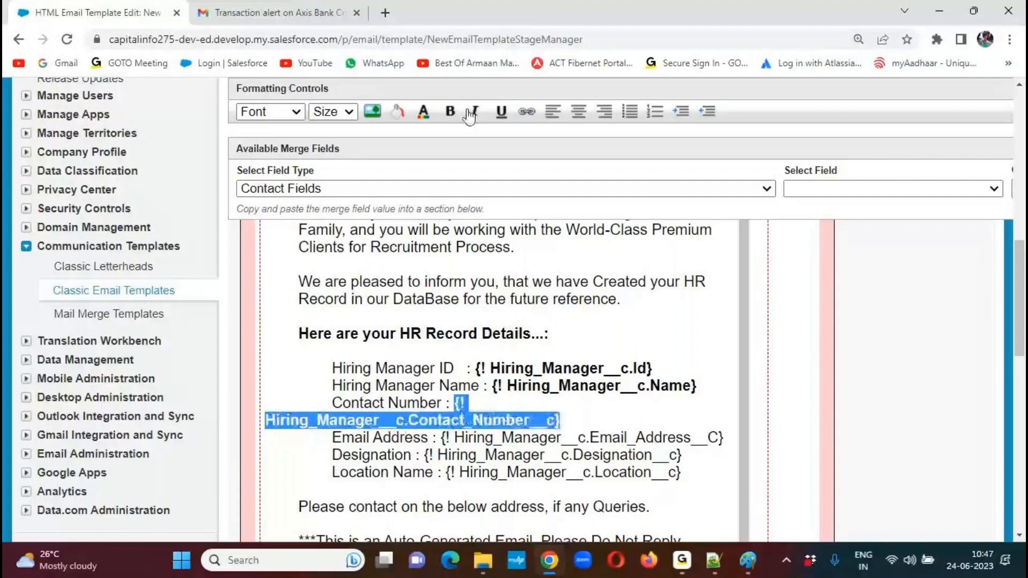
Step: Colour the Contact Number merge field purple and the Name merge field dark olive
{"action": "left_click", "coordinate": [423, 113]}
{"action": "left_click", "coordinate": [543, 198]}
{"action": "left_click", "coordinate": [523, 385]}
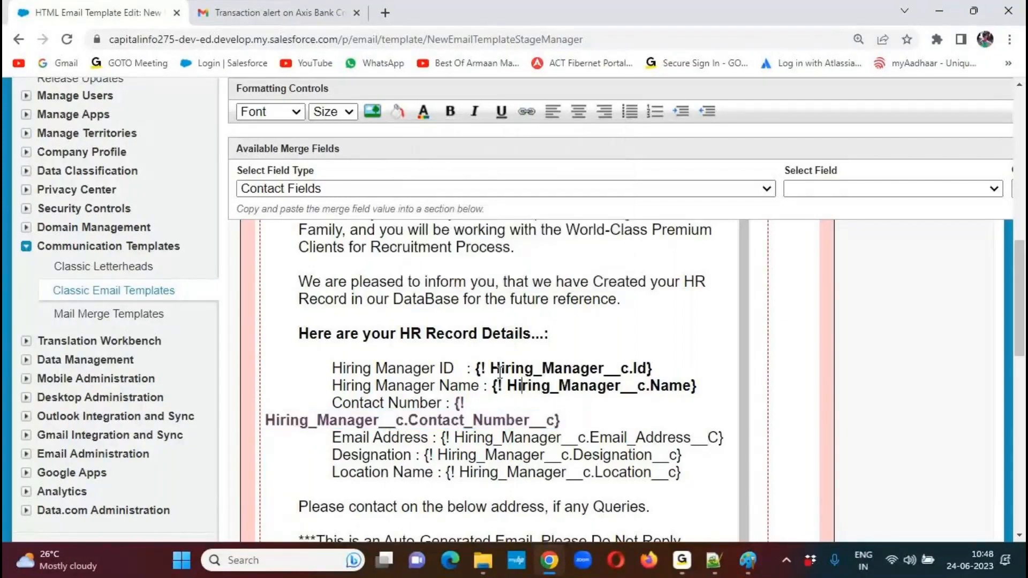
{"action": "left_click_drag", "start_coordinate": [491, 386], "coordinate": [696, 385]}
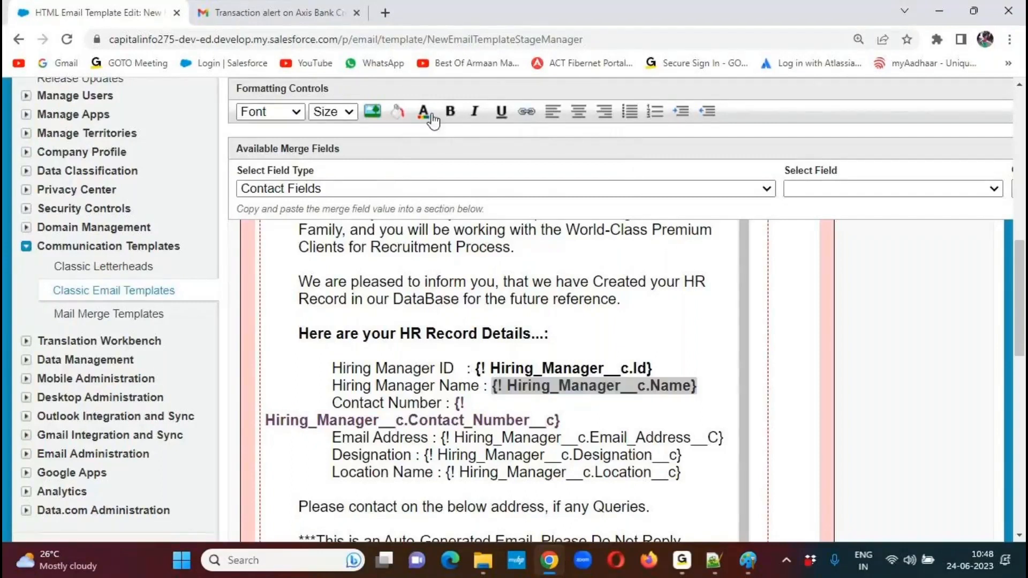
{"action": "left_click", "coordinate": [423, 111]}
{"action": "left_click", "coordinate": [497, 234]}
{"action": "left_click", "coordinate": [515, 455]}
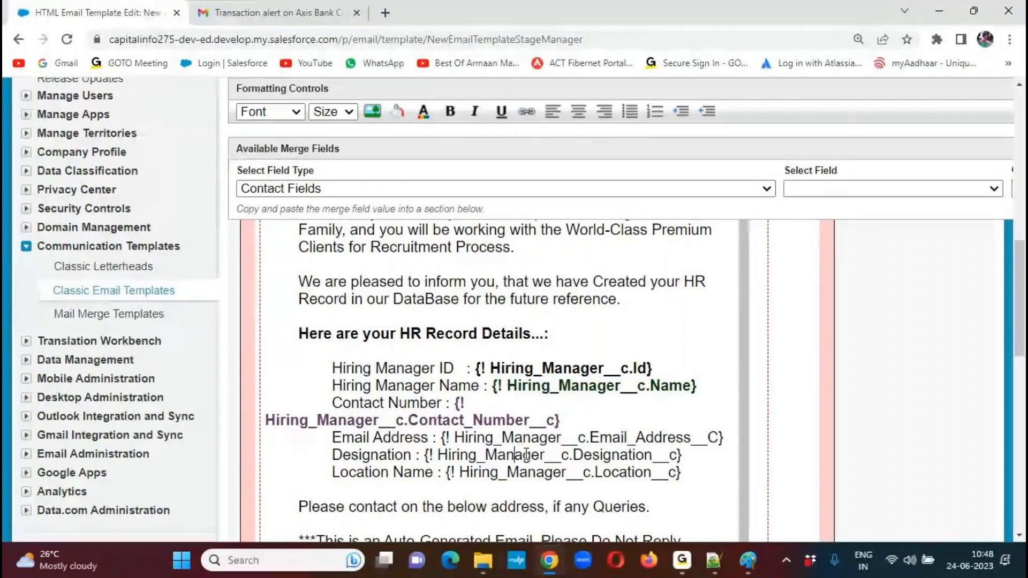
Step: Italicise the auto-generated disclaimer sentence in the template
{"action": "scroll", "coordinate": [472, 487], "scroll_direction": "down", "scroll_amount": 4}
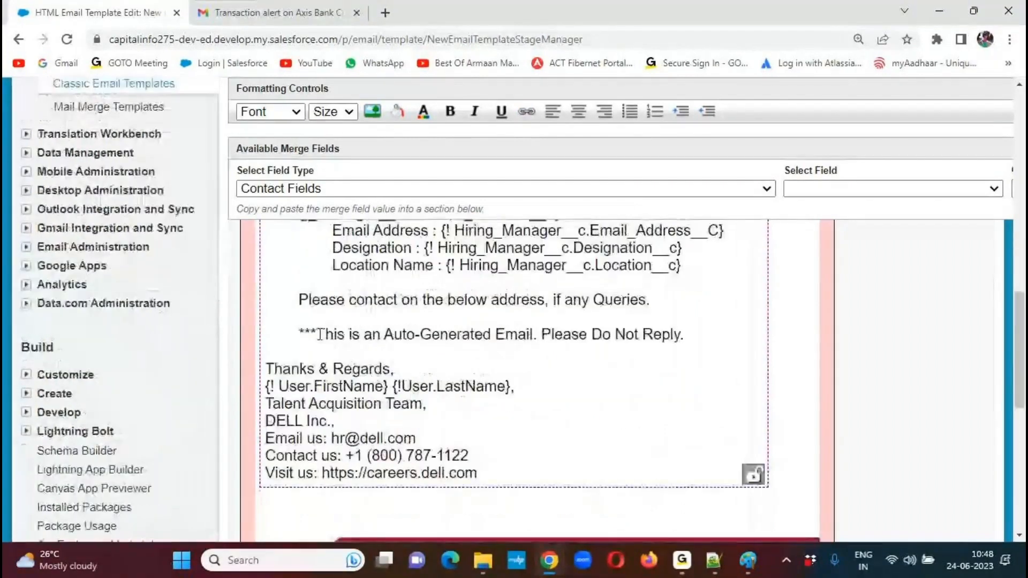
{"action": "left_click_drag", "start_coordinate": [320, 335], "coordinate": [426, 334]}
{"action": "left_click", "coordinate": [692, 336]}
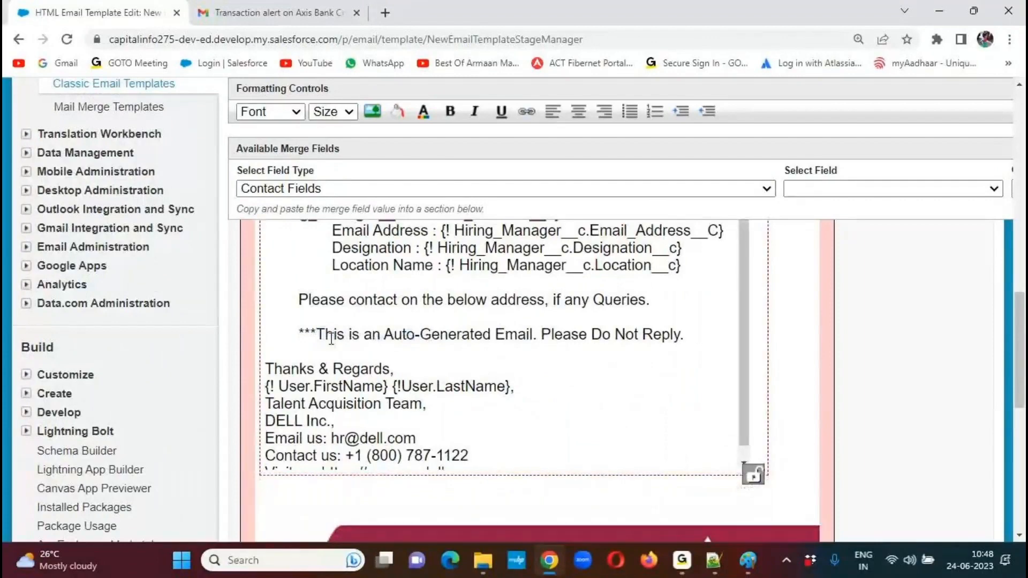
{"action": "left_click_drag", "start_coordinate": [320, 334], "coordinate": [690, 329]}
{"action": "key", "text": "ctrl+i"}
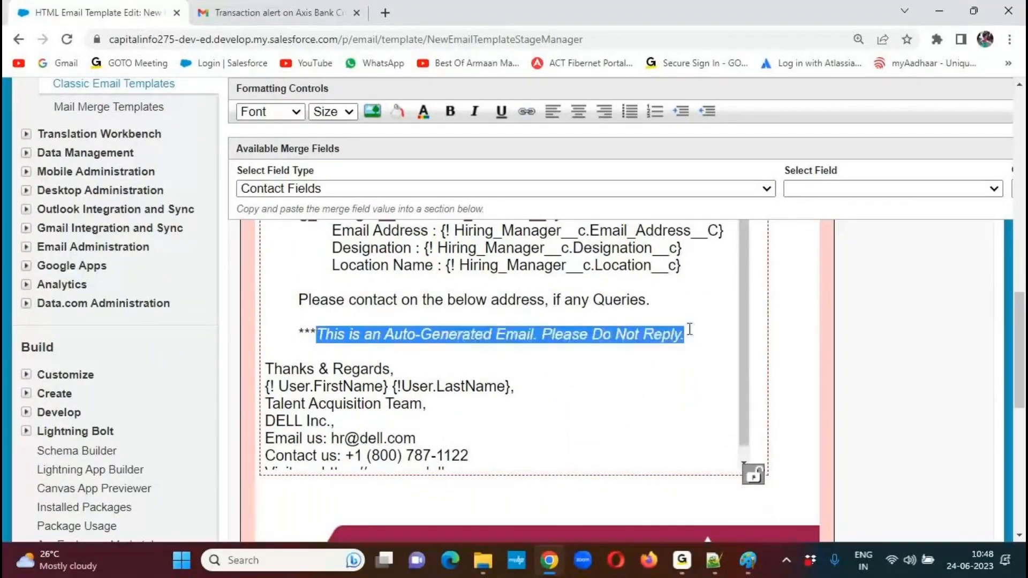
{"action": "left_click", "coordinate": [360, 368]}
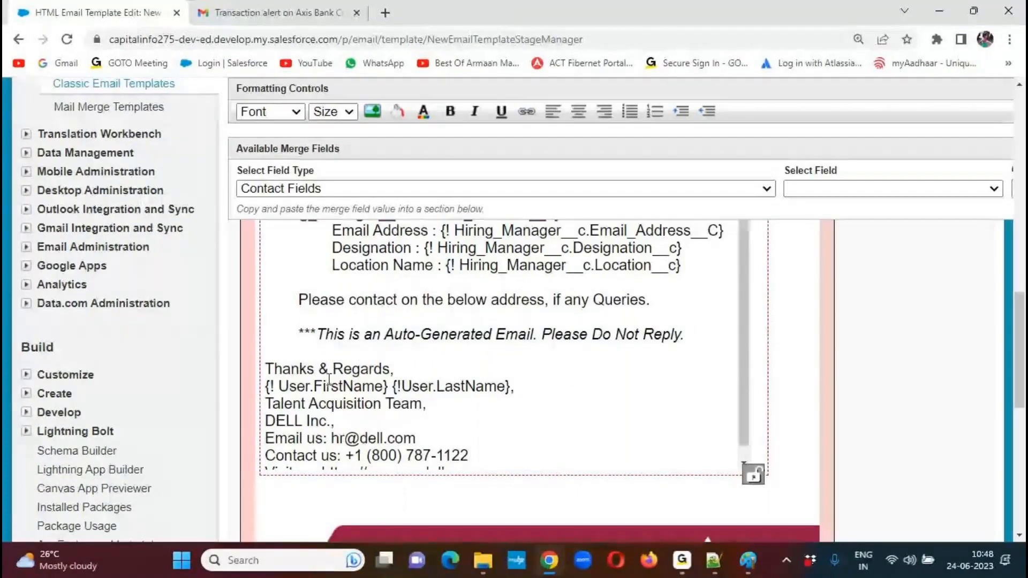
Step: Bold the 'Thanks & Regards' and 'Talent Acquisition Team' sign-off lines
{"action": "left_click_drag", "start_coordinate": [266, 369], "coordinate": [401, 369]}
{"action": "key", "text": "ctrl+b"}
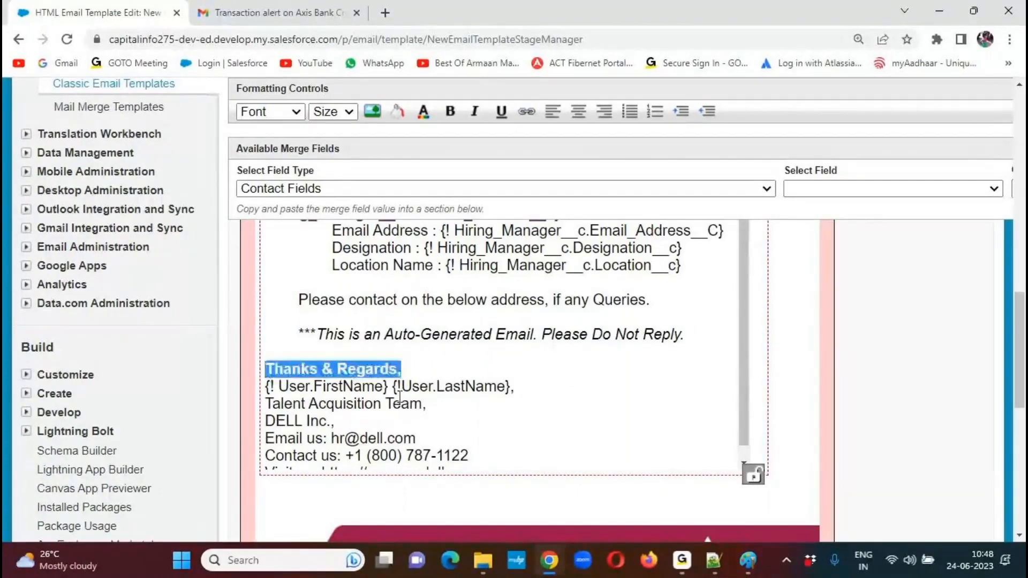
{"action": "left_click", "coordinate": [303, 390]}
{"action": "left_click_drag", "start_coordinate": [266, 404], "coordinate": [431, 404]}
{"action": "key", "text": "ctrl+b"}
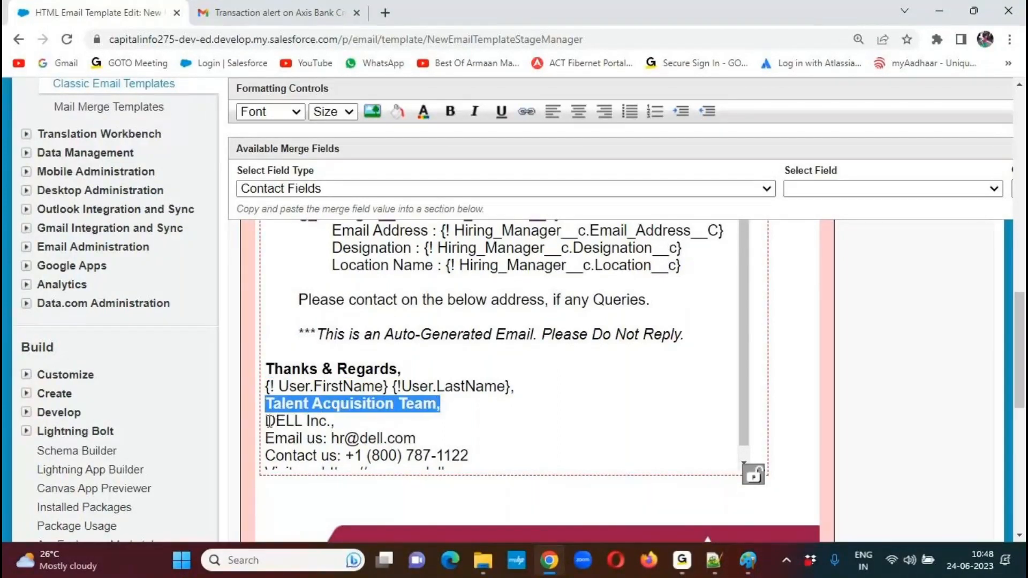
Step: Replace the company name DELL in the signature with 'Axis Bank'
{"action": "left_click_drag", "start_coordinate": [267, 420], "coordinate": [303, 426]}
{"action": "key", "text": "BackSpace"}
{"action": "type", "text": "AXIS"}
{"action": "key", "text": "BackSpace"}
{"action": "key", "text": "BackSpace"}
{"action": "key", "text": "BackSpace"}
{"action": "type", "text": "si"}
{"action": "key", "text": "BackSpace"}
{"action": "key", "text": "BackSpace"}
{"action": "type", "text": "xi"}
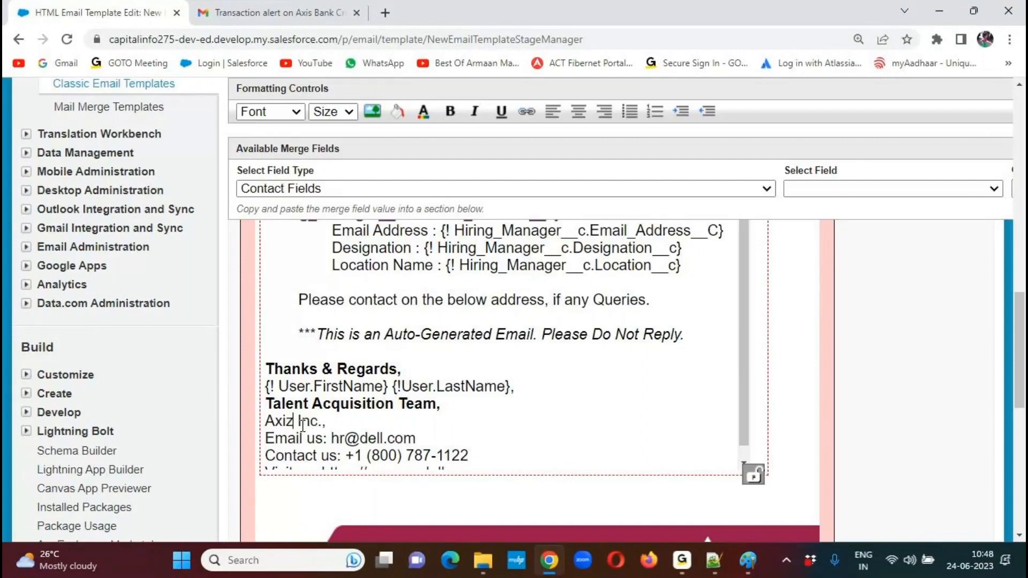
{"action": "type", "text": "s Bank"}
Step: Change dell to axisbank in the signature's email address and careers website
{"action": "left_click_drag", "start_coordinate": [360, 438], "coordinate": [384, 438]}
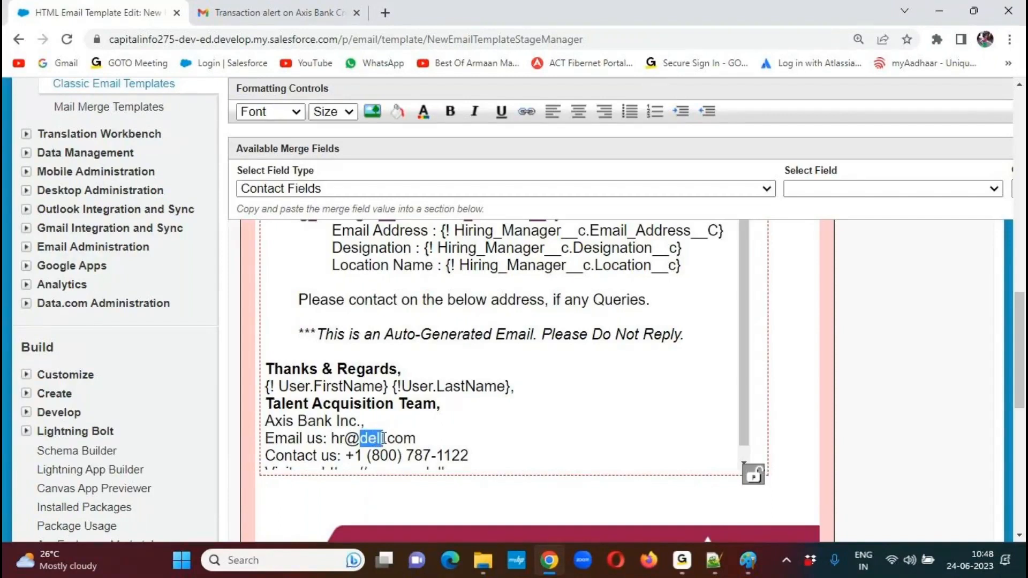
{"action": "type", "text": "axisbank"}
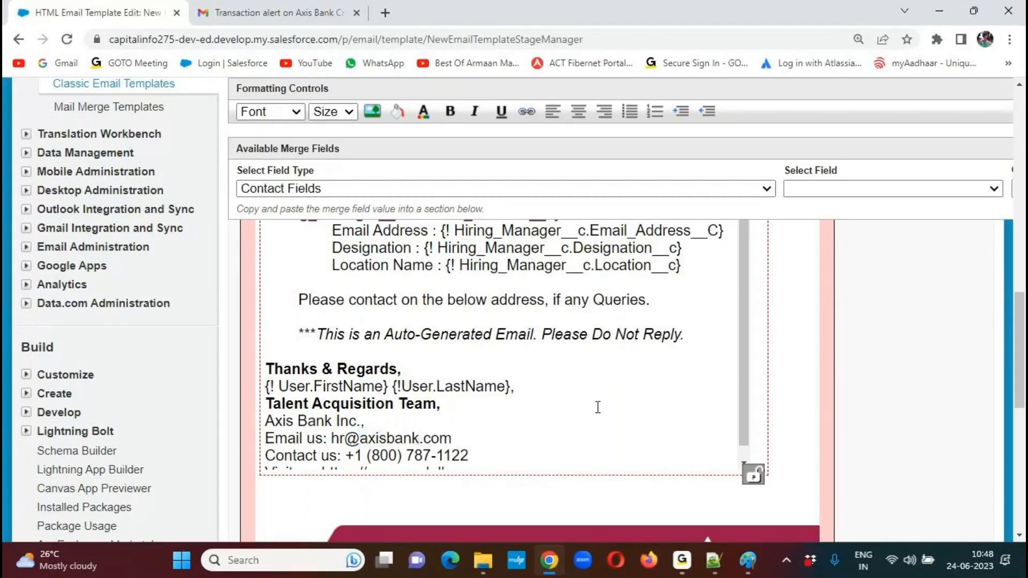
{"action": "scroll", "coordinate": [749, 335], "scroll_direction": "down", "scroll_amount": 1}
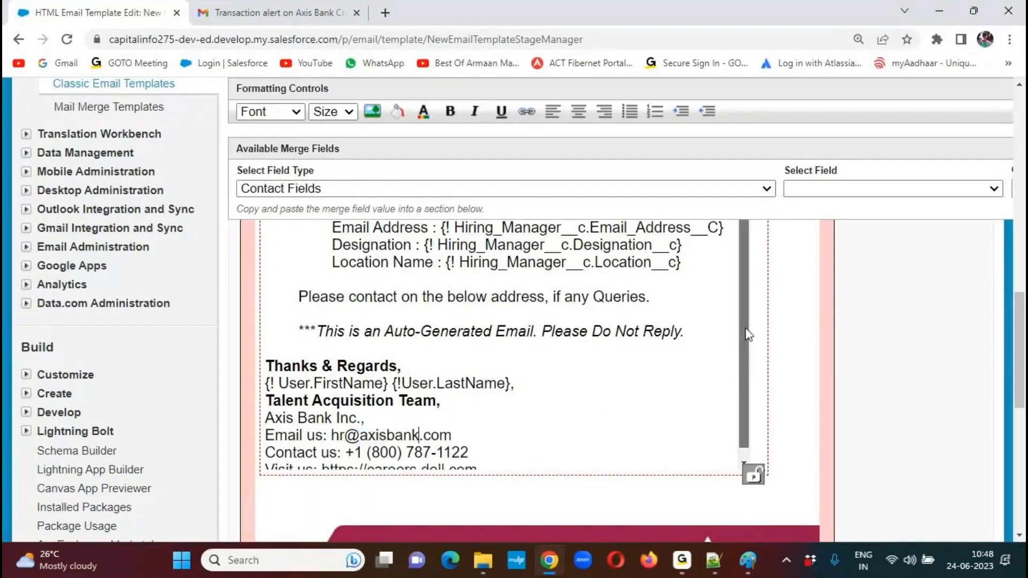
{"action": "scroll", "coordinate": [748, 335], "scroll_direction": "down", "scroll_amount": 1}
{"action": "double_click", "coordinate": [433, 461]}
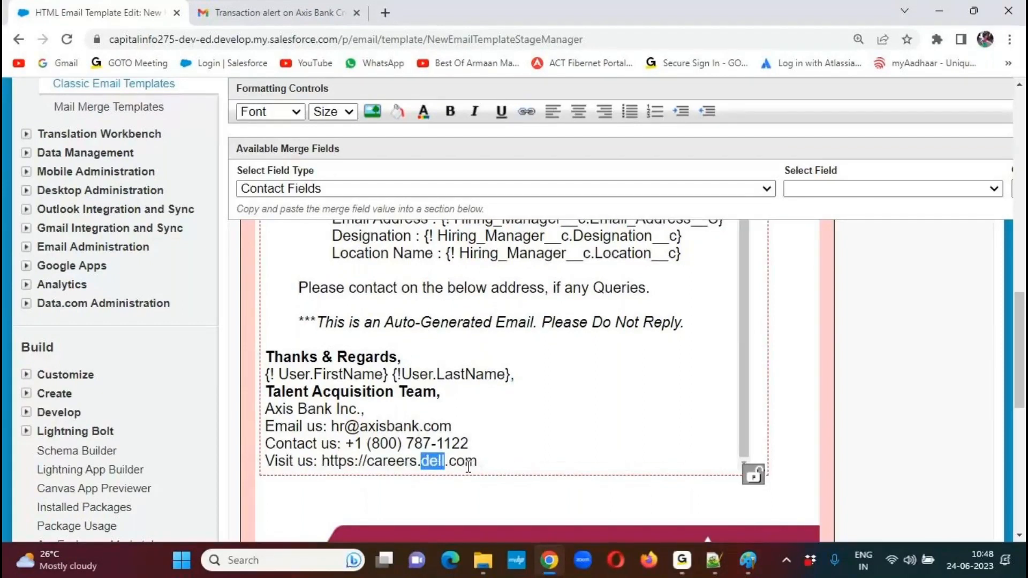
{"action": "type", "text": "axisbank"}
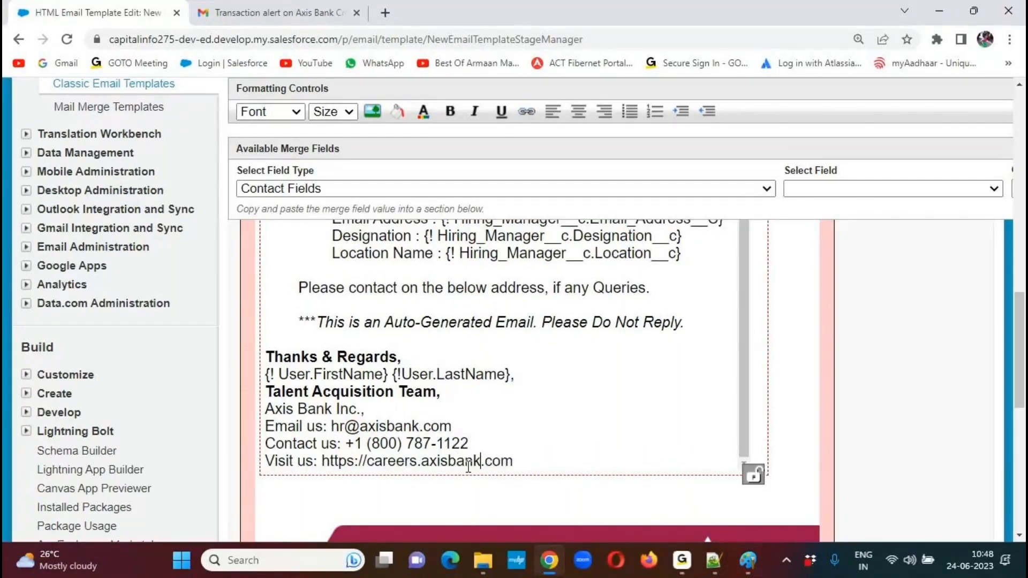
{"action": "left_click_drag", "start_coordinate": [366, 412], "coordinate": [268, 410]}
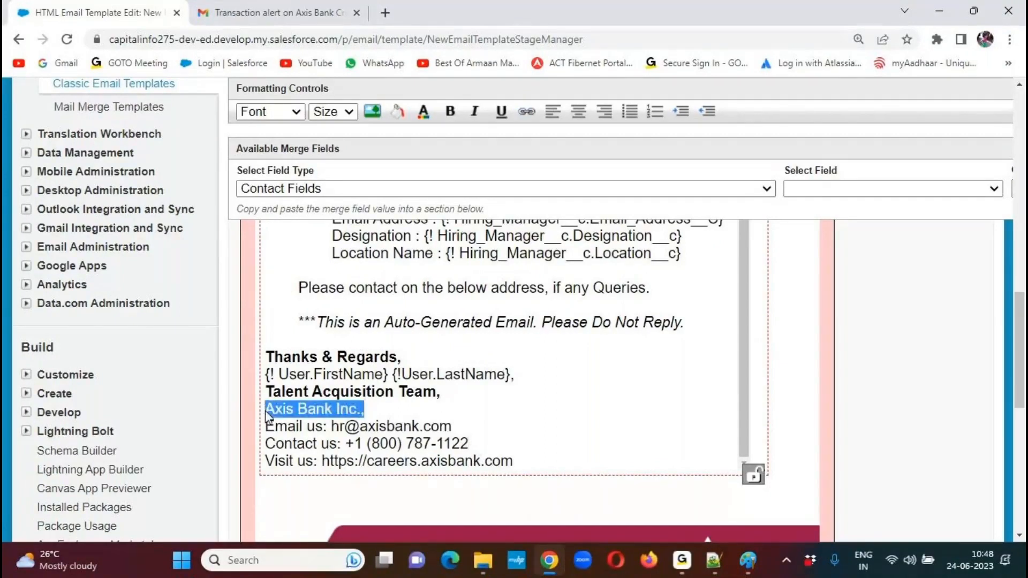
{"action": "left_click", "coordinate": [398, 112]}
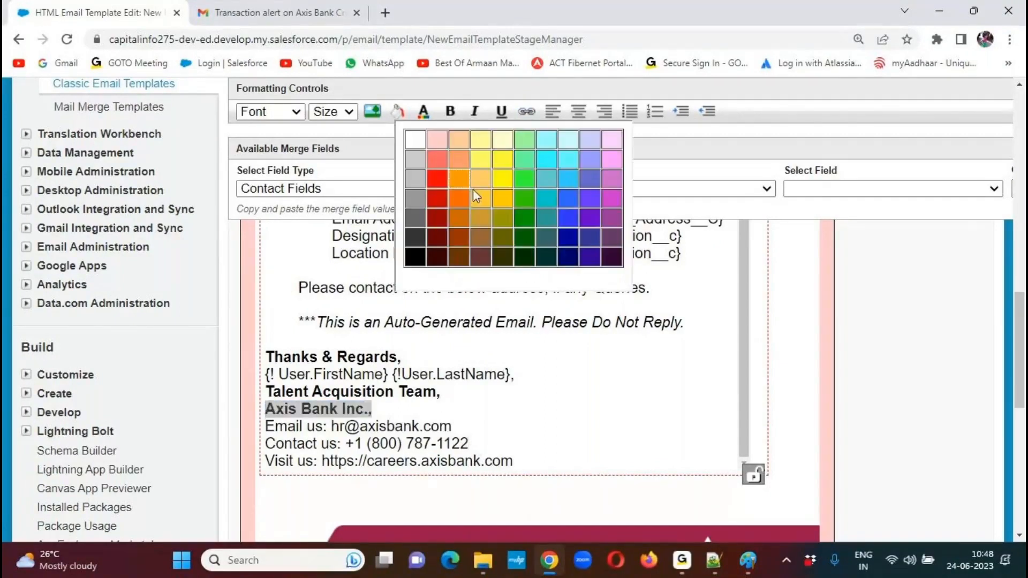
{"action": "left_click", "coordinate": [619, 259]}
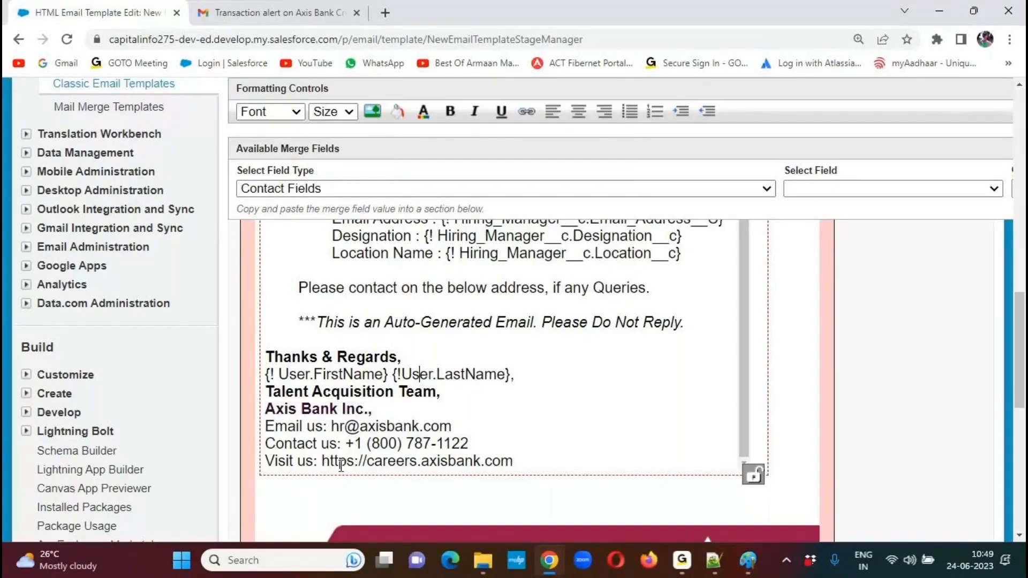
{"action": "left_click_drag", "start_coordinate": [321, 461], "coordinate": [519, 461]}
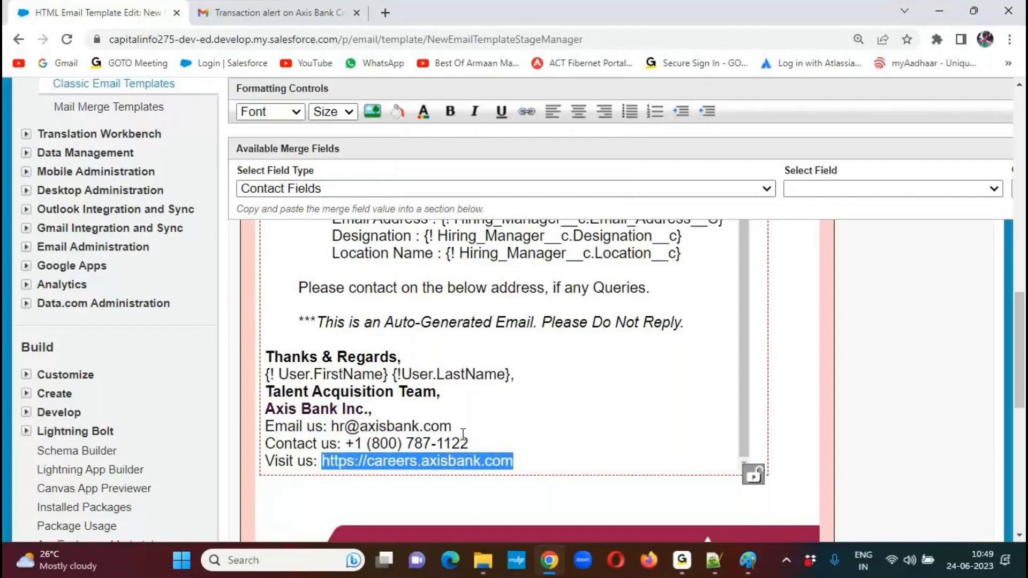
{"action": "left_click", "coordinate": [528, 114]}
{"action": "key", "text": "ctrl+v"}
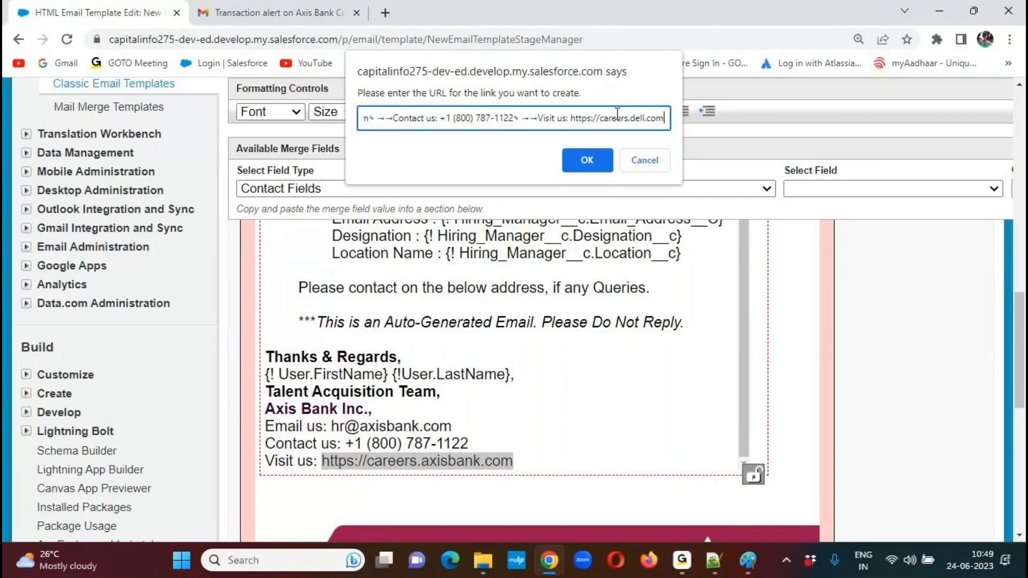
{"action": "key", "text": "ctrl+z"}
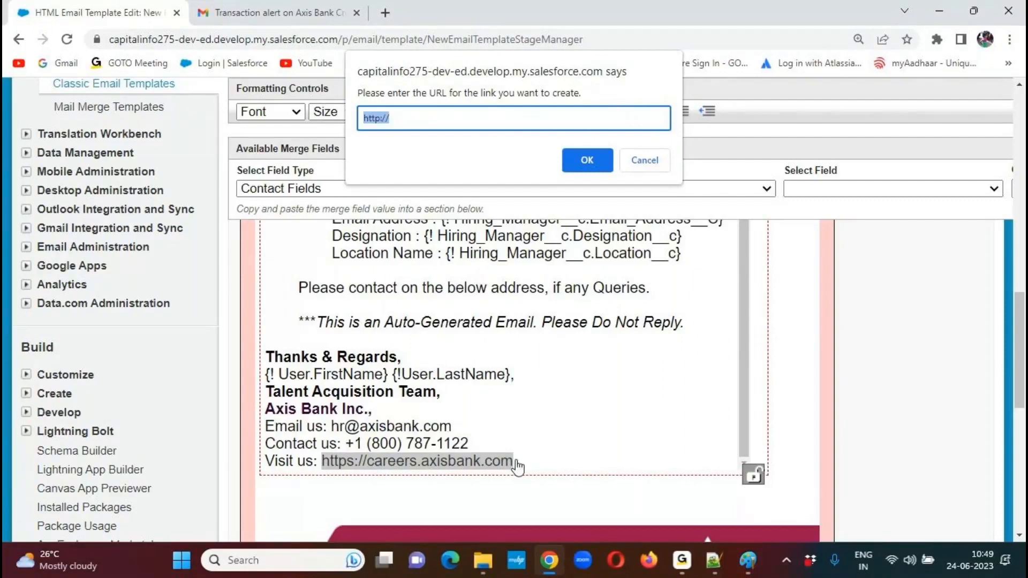
{"action": "left_click", "coordinate": [429, 118]}
{"action": "type", "text": "www."}
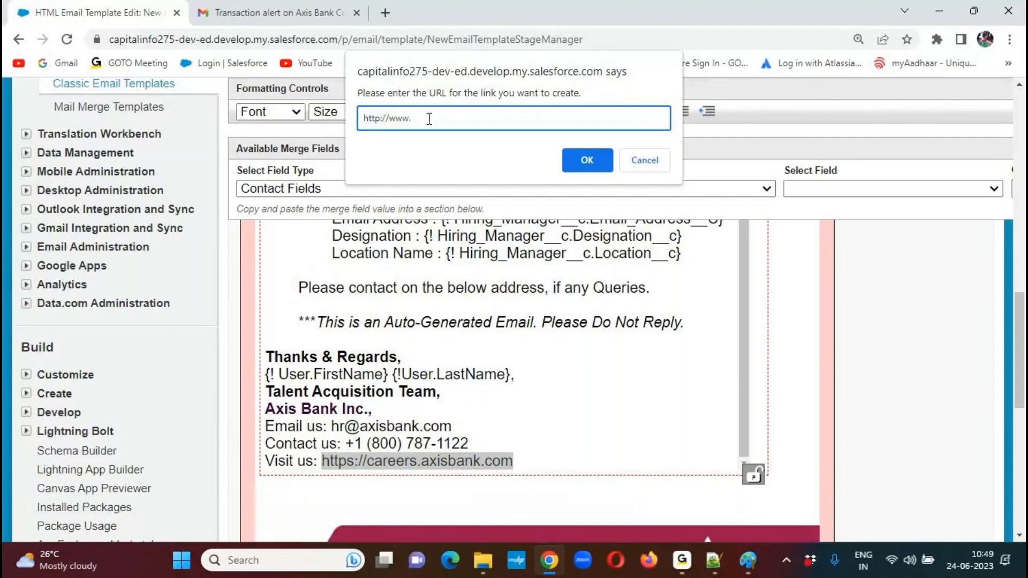
{"action": "type", "text": "axisbank.com"}
{"action": "left_click", "coordinate": [587, 160]}
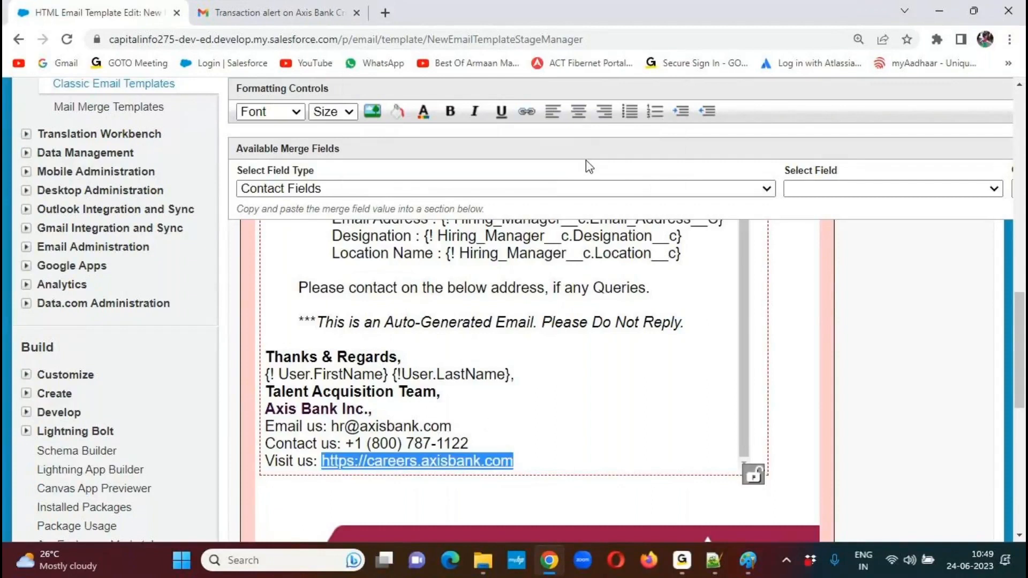
{"action": "left_click", "coordinate": [491, 424]}
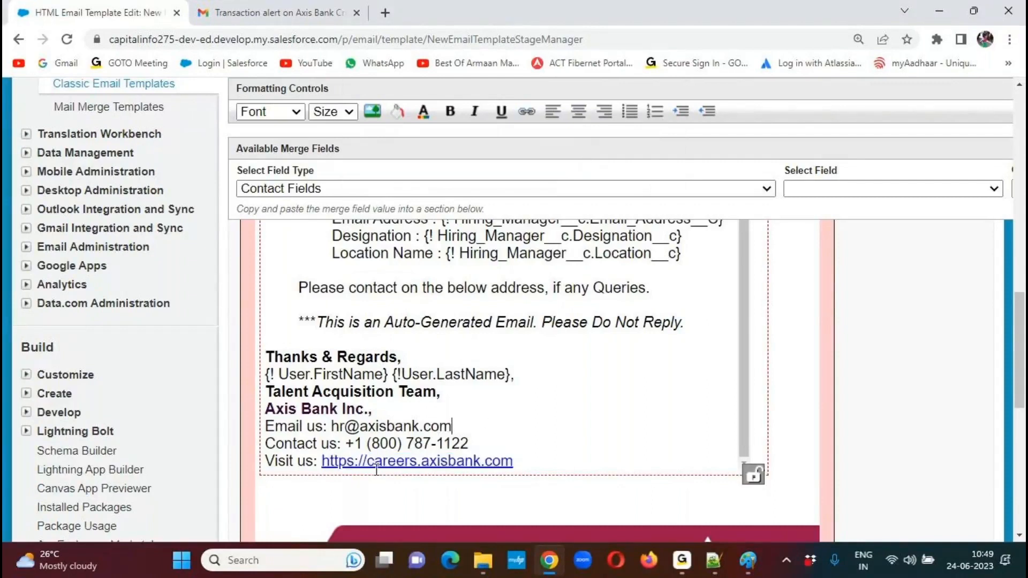
{"action": "left_click_drag", "start_coordinate": [745, 391], "coordinate": [745, 336]}
Step: Move from the HTML editor page on to Step 4 of 4, Create text-only version
{"action": "left_click", "coordinate": [1016, 360]}
{"action": "left_click_drag", "start_coordinate": [1019, 367], "coordinate": [1024, 227]}
{"action": "left_click", "coordinate": [931, 279]}
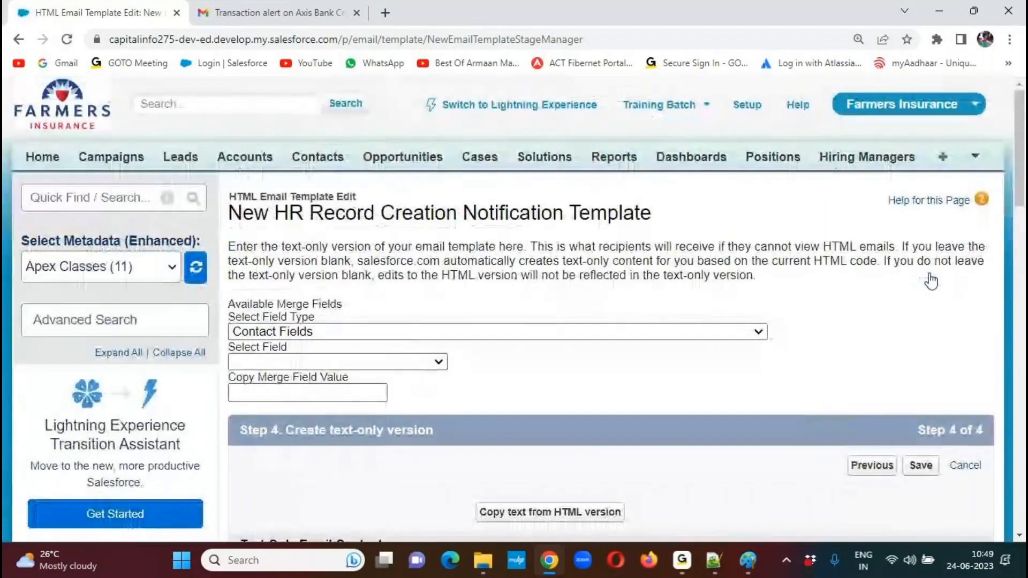
Step: Save the template, then scroll through its HTML preview on the detail page and back up
{"action": "left_click", "coordinate": [927, 469]}
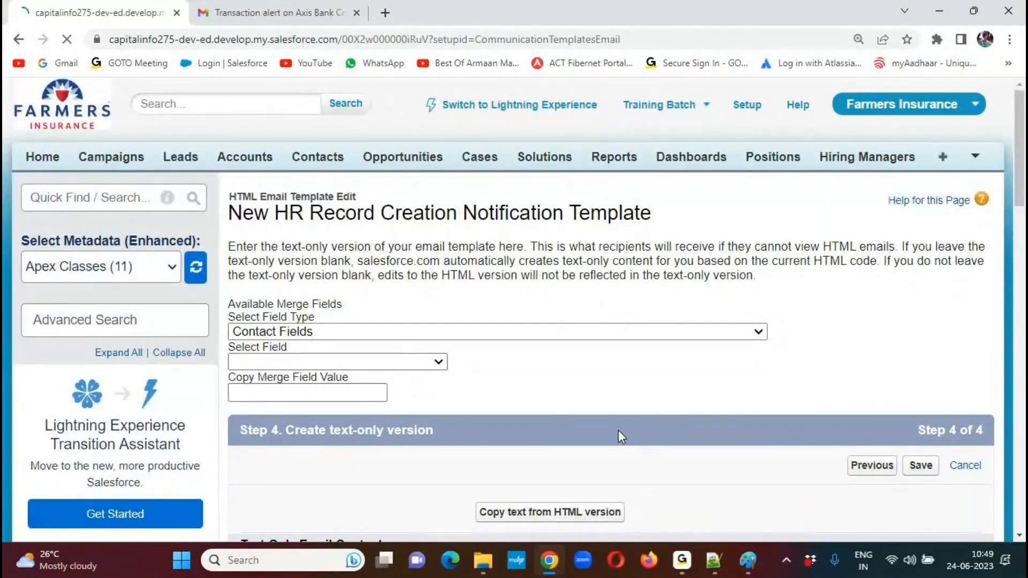
{"action": "left_click_drag", "start_coordinate": [1022, 141], "coordinate": [1017, 364]}
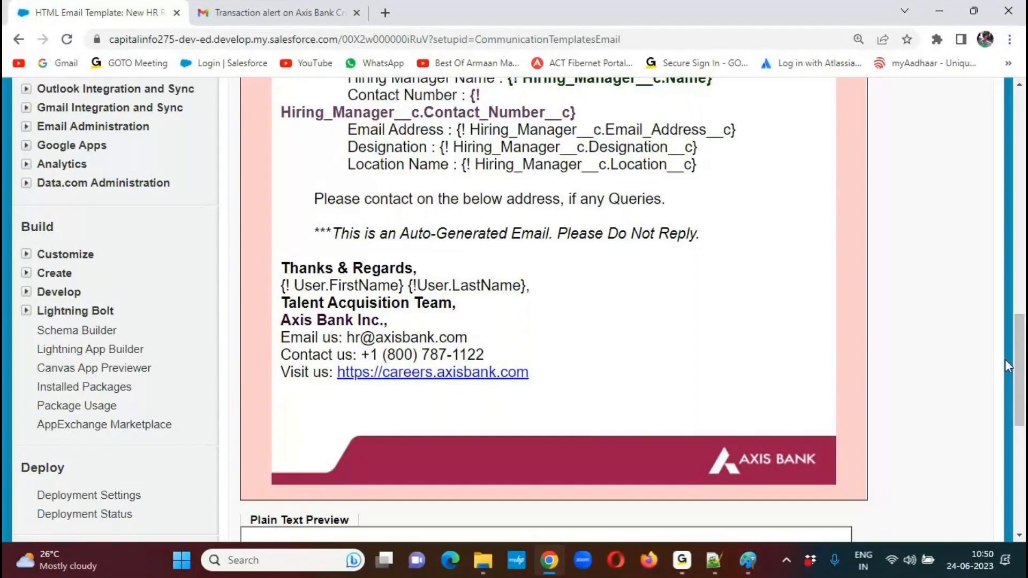
{"action": "mouse_move", "coordinate": [1017, 364]}
{"action": "left_mouse_down"}
{"action": "mouse_move", "coordinate": [1020, 269]}
{"action": "mouse_move", "coordinate": [1009, 377]}
{"action": "left_mouse_up"}
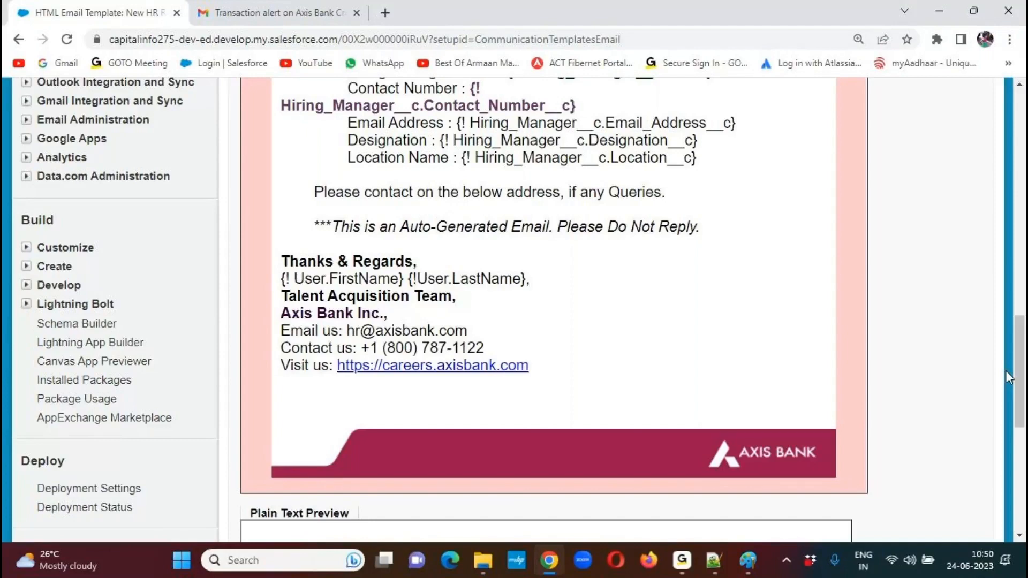
{"action": "left_click_drag", "start_coordinate": [1024, 372], "coordinate": [1021, 127]}
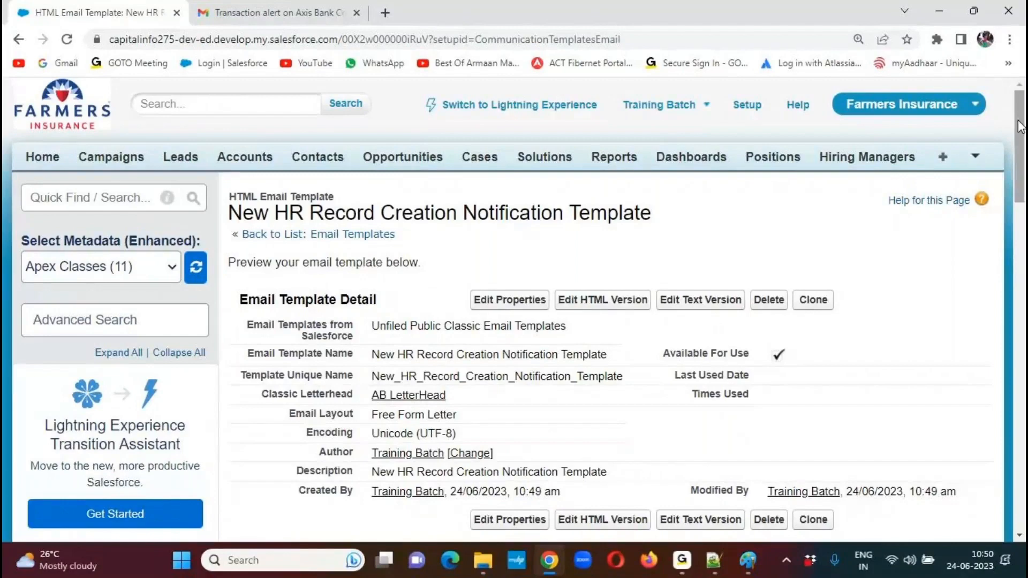
Step: Bring the Automation Rules notes to the front and start an unindented line after line 228
{"action": "mouse_move", "coordinate": [714, 560]}
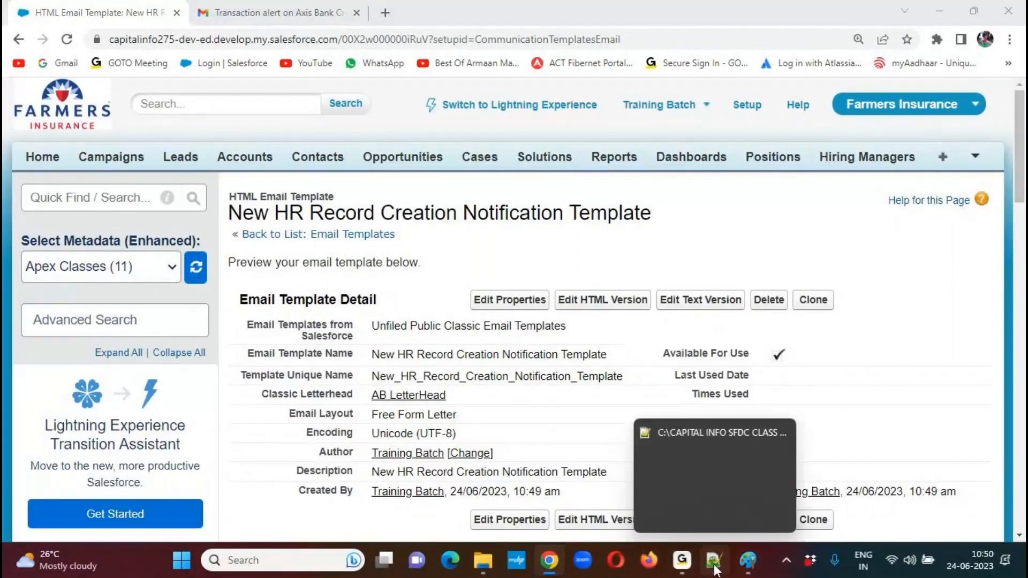
{"action": "left_click", "coordinate": [700, 531]}
{"action": "left_click", "coordinate": [212, 502]}
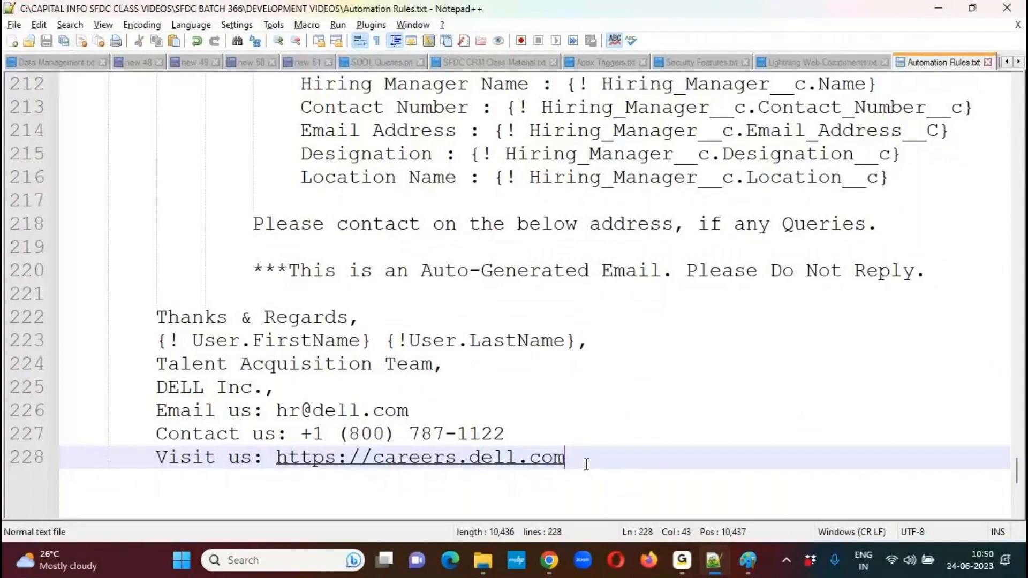
{"action": "key", "text": "Return"}
{"action": "key", "text": "Return"}
{"action": "key", "text": "BackSpace"}
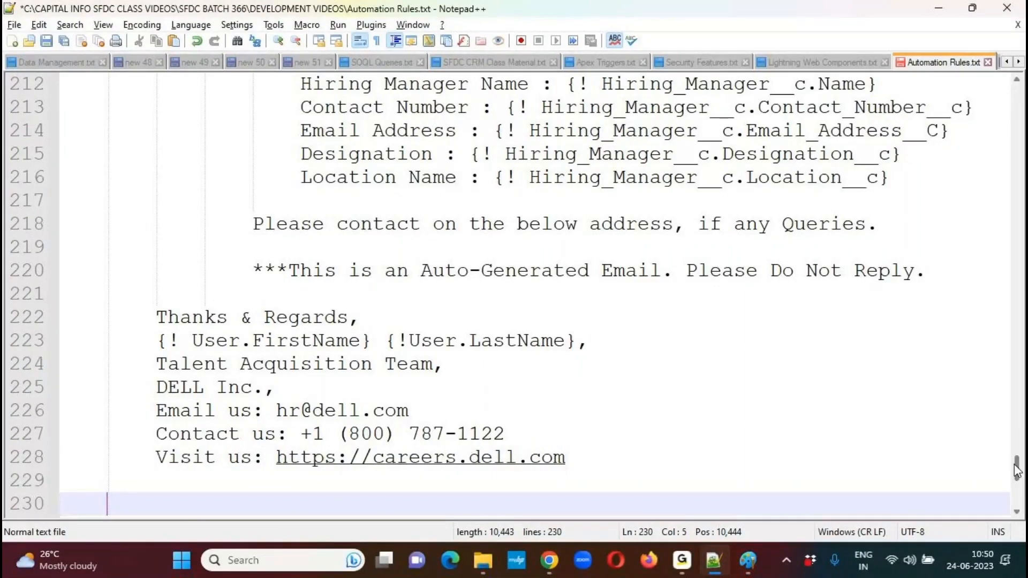
{"action": "scroll", "coordinate": [1020, 474], "scroll_direction": "up", "scroll_amount": 7}
{"action": "scroll", "coordinate": [1020, 474], "scroll_direction": "down", "scroll_amount": 10}
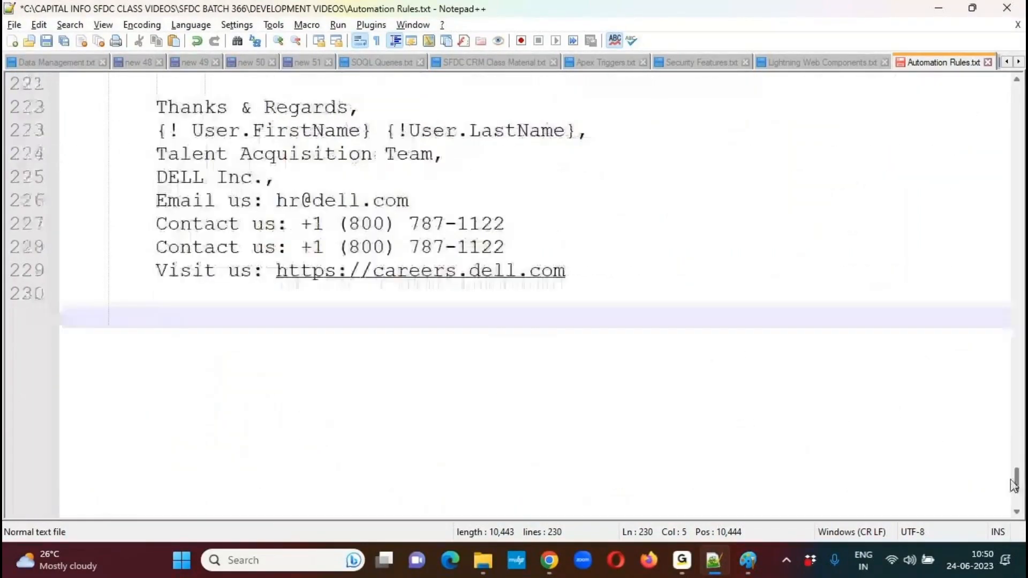
{"action": "key", "text": "BackSpace"}
Step: Type 'Step 2: Create an Email Alert with the Required Recipients Details.' and start an indented line below
{"action": "type", "text": "Step"}
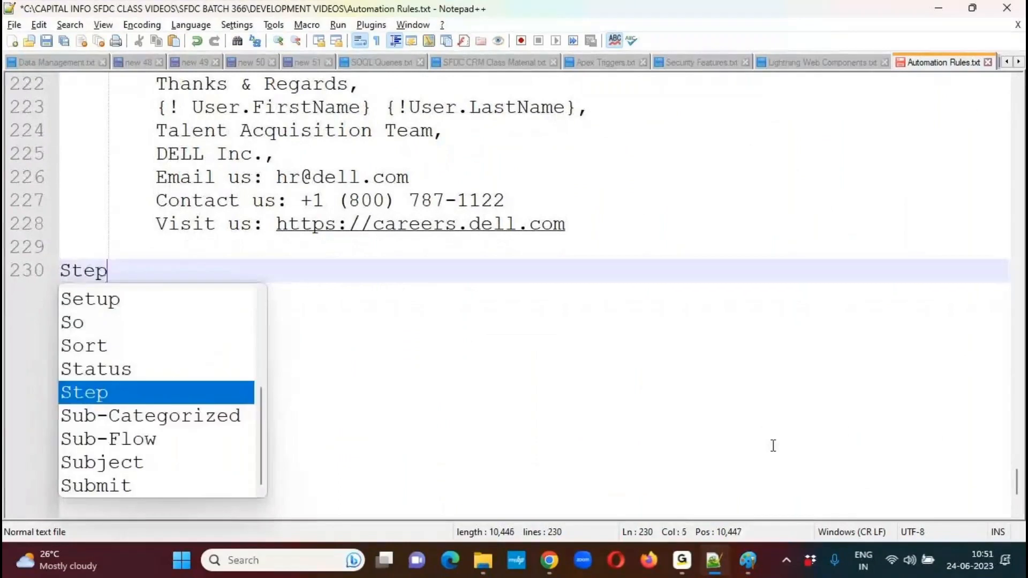
{"action": "type", "text": " 2: Cre"}
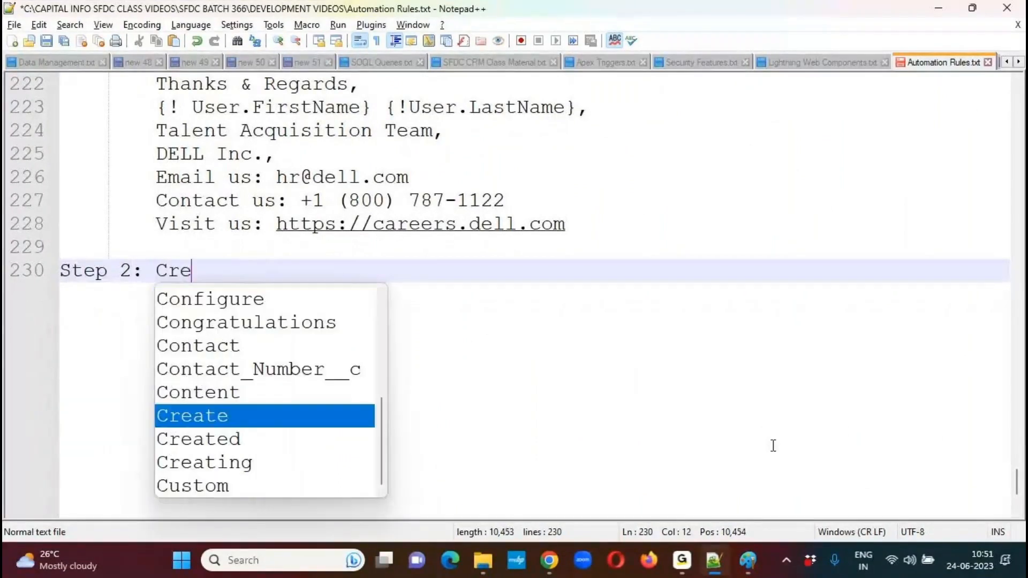
{"action": "type", "text": "ate an Email Alert"}
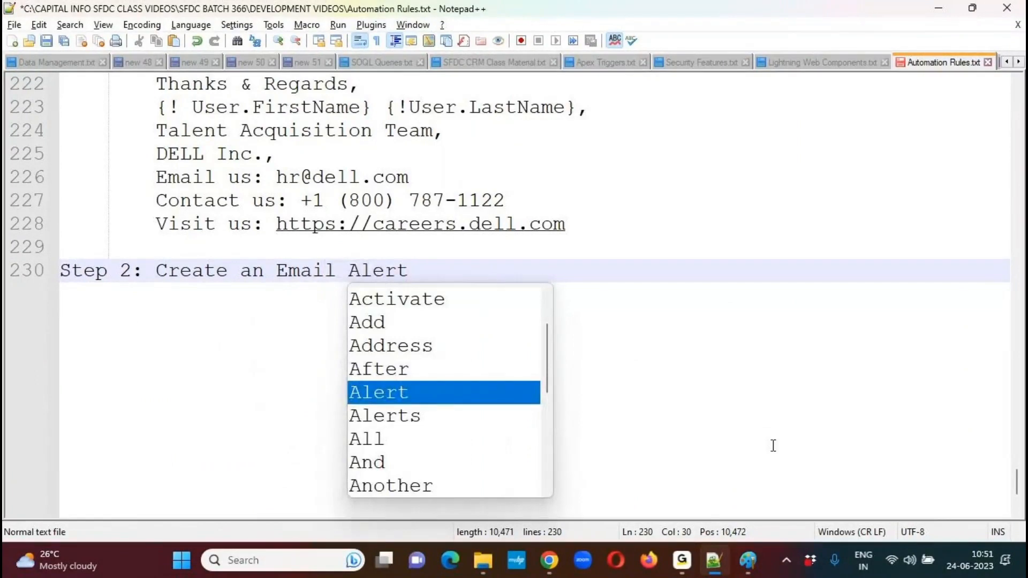
{"action": "type", "text": " with the Required"}
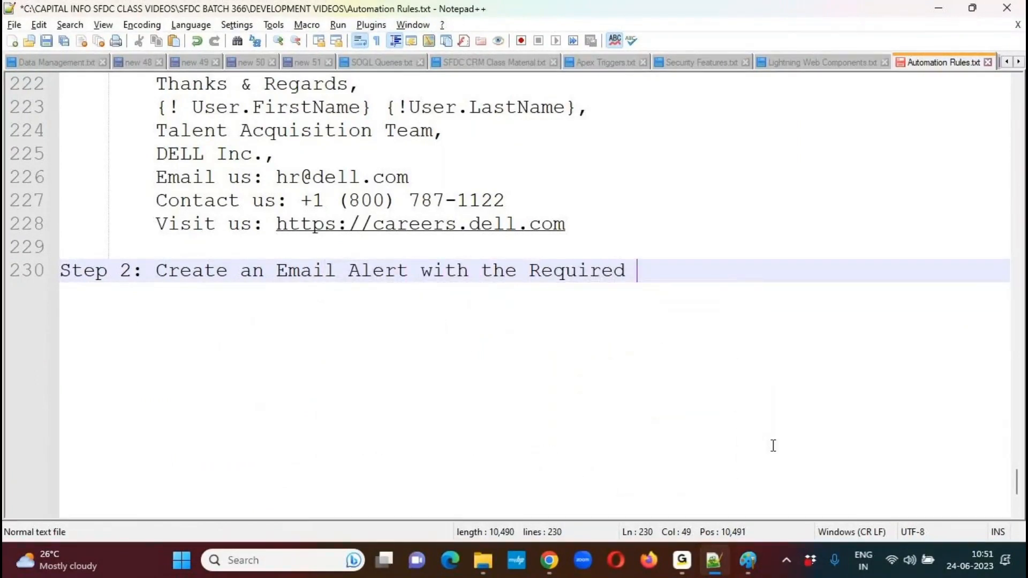
{"action": "type", "text": "Recipients Dt"}
{"action": "key", "text": "BackSpace"}
{"action": "type", "text": "etails."}
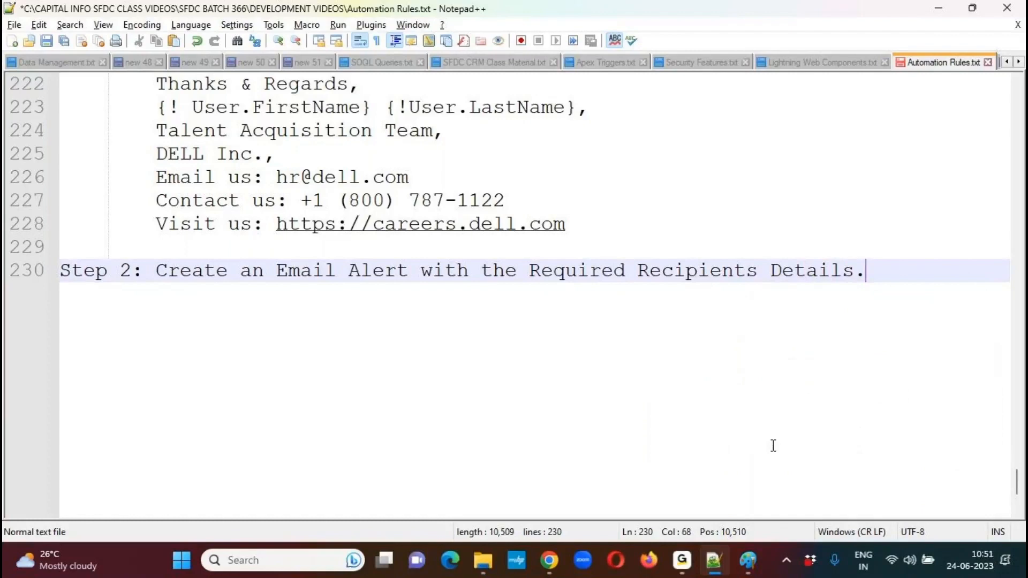
{"action": "key", "text": "Return"}
{"action": "key", "text": "Tab"}
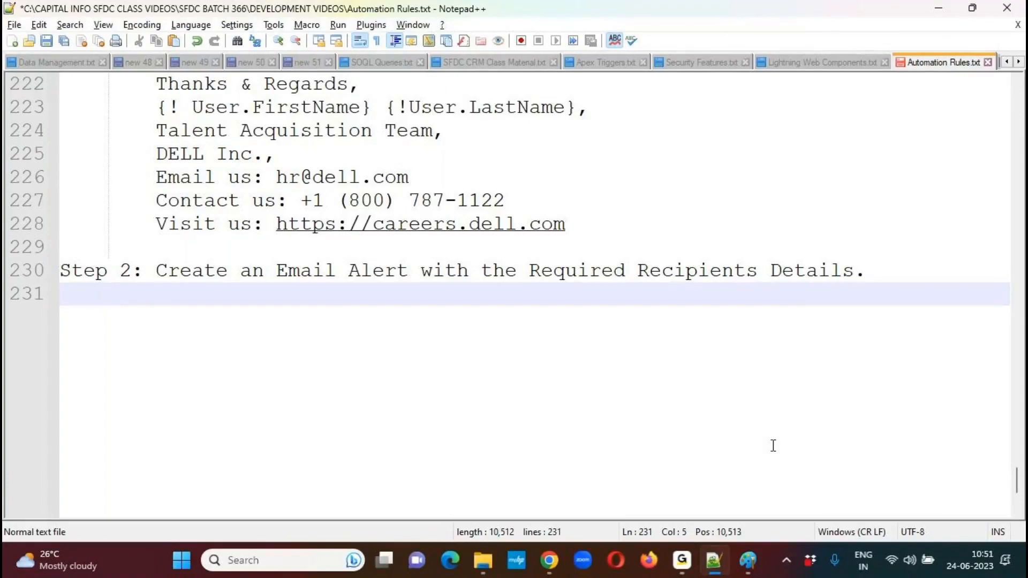
{"action": "type", "text": "00"}
{"action": "key", "text": "BackSpace"}
{"action": "key", "text": "BackSpace"}
{"action": "left_click", "coordinate": [655, 326]}
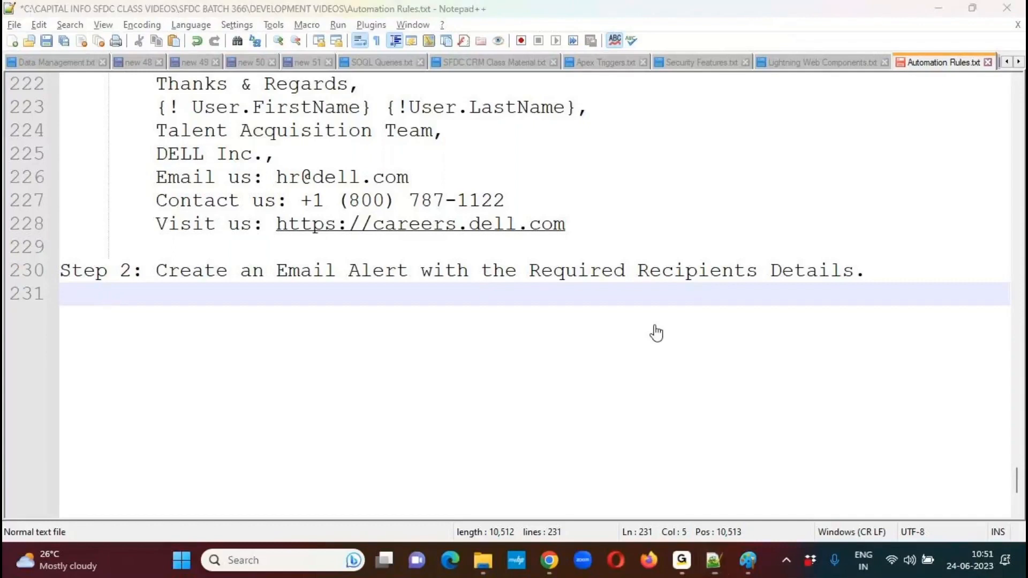
{"action": "left_click", "coordinate": [655, 327]}
{"action": "left_click", "coordinate": [170, 308]}
Step: Save the notes, then write 'Click on "Setup" menu.' and step 1: search 'Email Alert' in QuickFind
{"action": "key", "text": "Tab"}
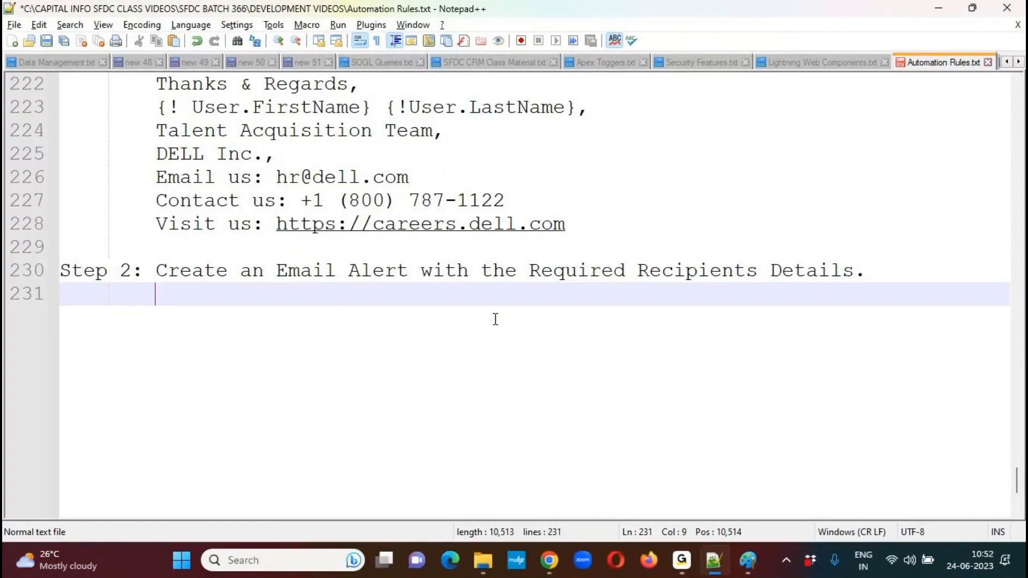
{"action": "key", "text": "ctrl+s"}
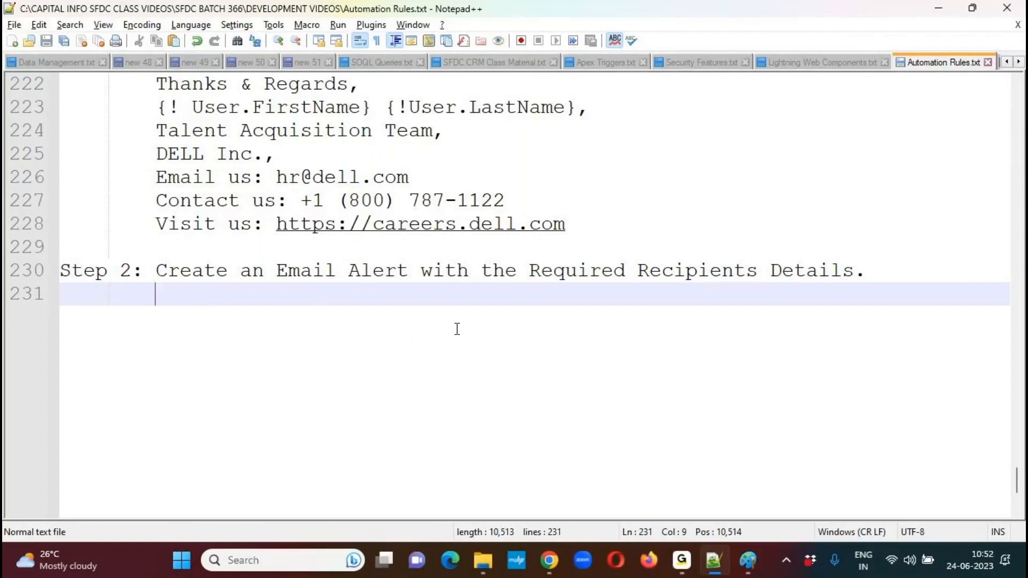
{"action": "type", "text": "Click on \"Setup\" menu."}
{"action": "key", "text": "Home"}
{"action": "key", "text": "Return"}
{"action": "key", "text": "End"}
{"action": "key", "text": "Return"}
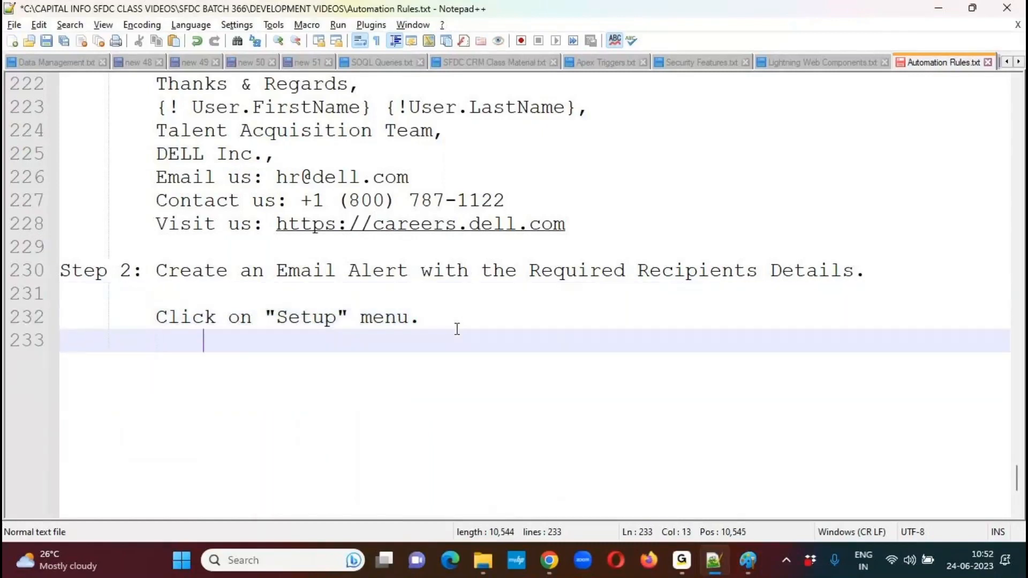
{"action": "type", "text": "1. Sea"}
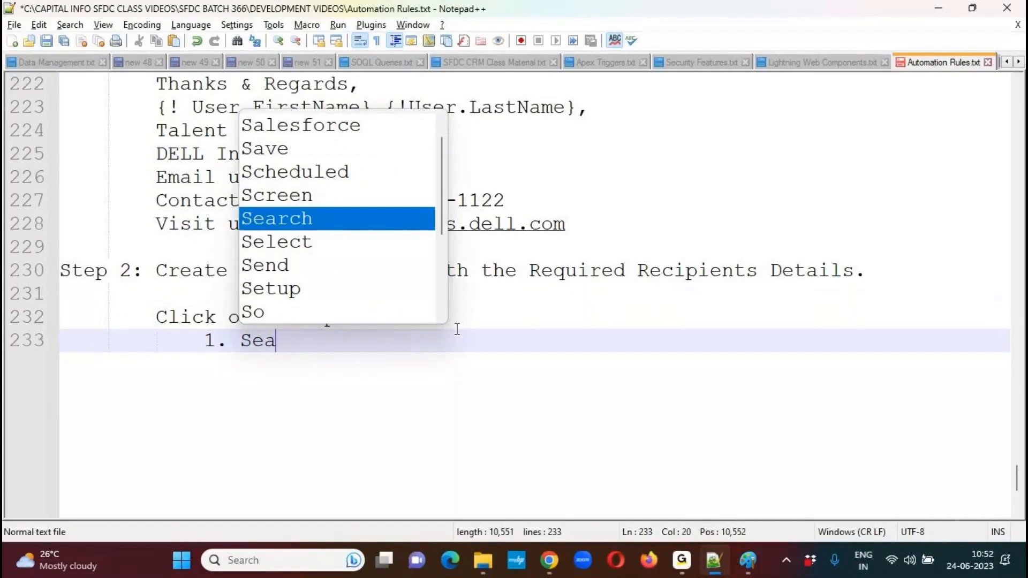
{"action": "type", "text": "rch for the o"}
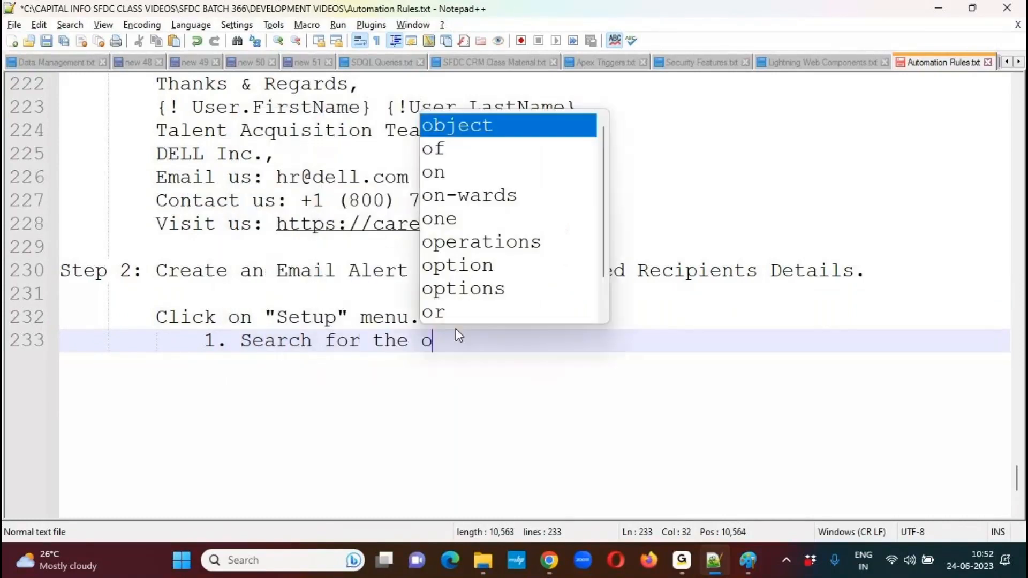
{"action": "type", "text": "ption \"Email "}
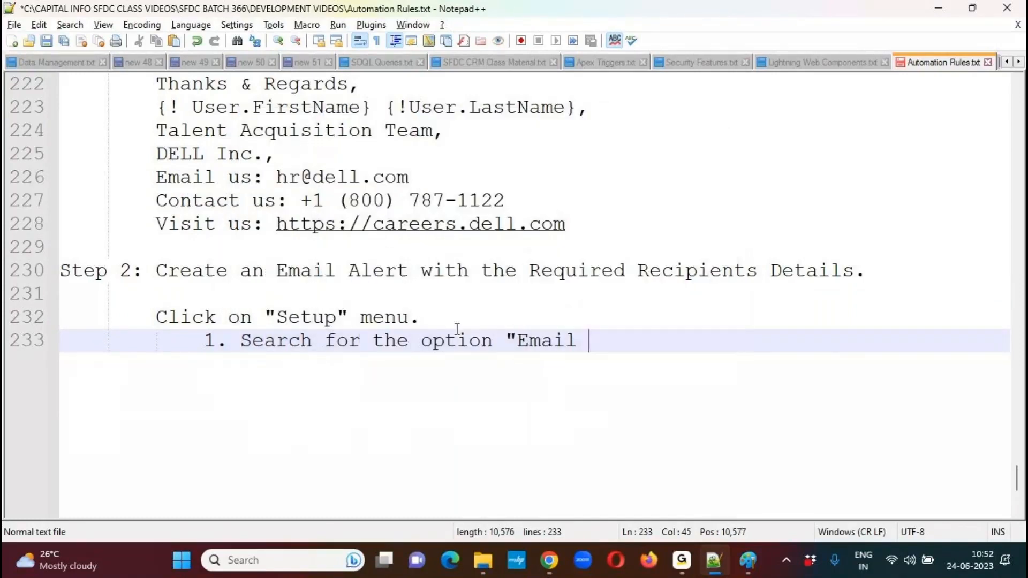
{"action": "type", "text": "Alert\""}
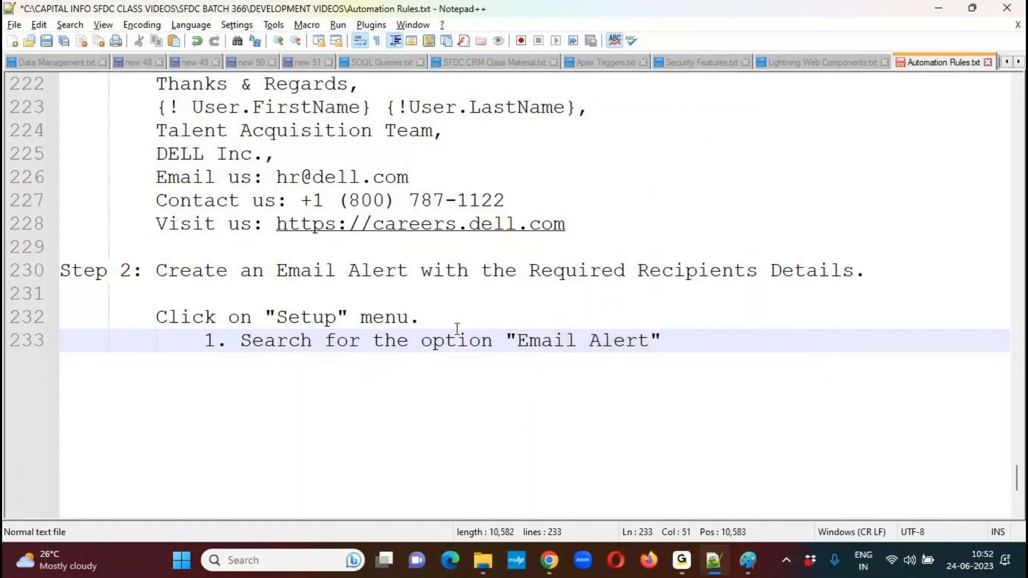
{"action": "type", "text": " in Q"}
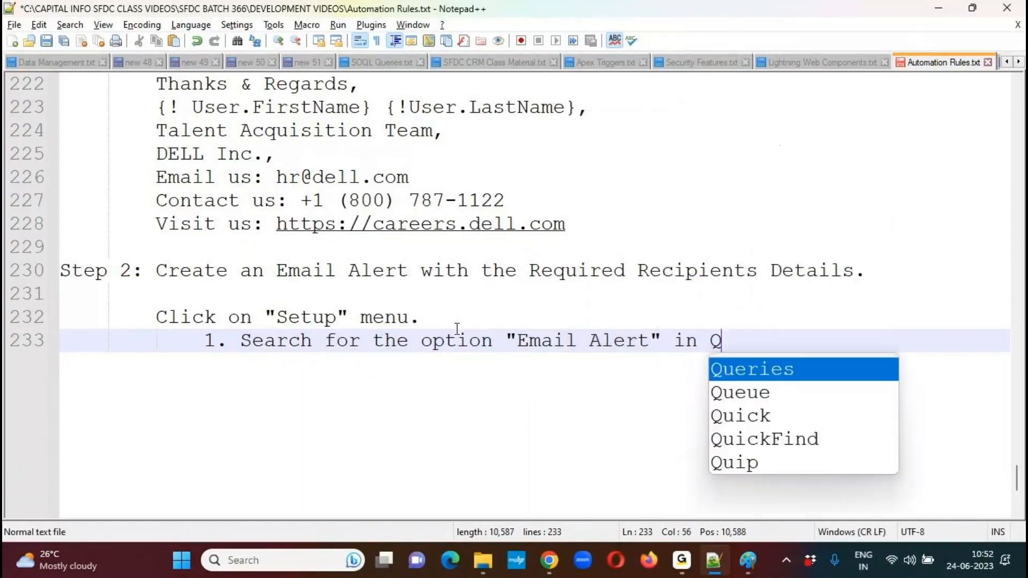
{"action": "type", "text": "uickFind box."}
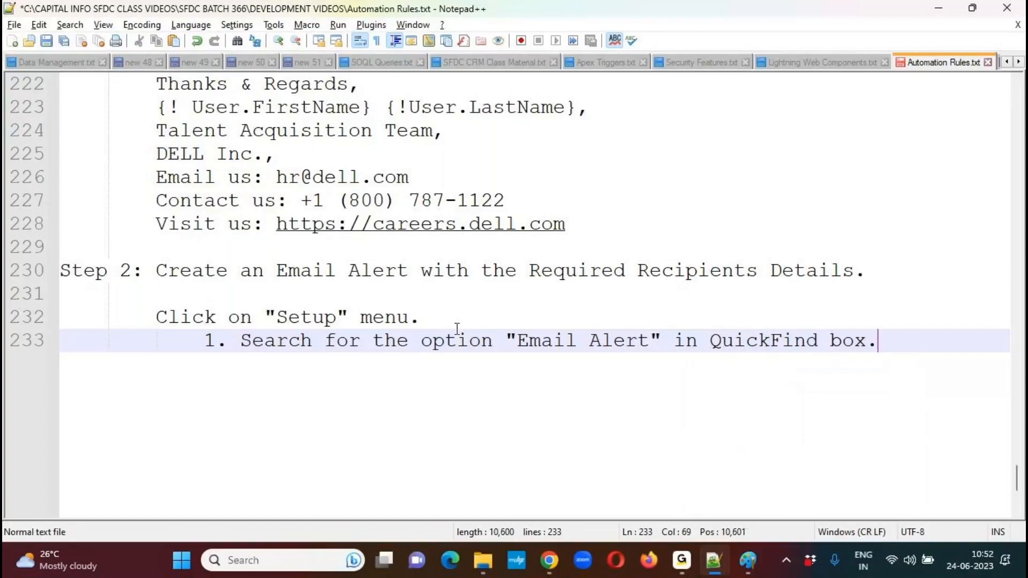
Step: Add step 2 'Click on "New" button.' and step 3 'Enter the New Email Alert Name and Description.'
{"action": "key", "text": "Return"}
{"action": "type", "text": "2. "}
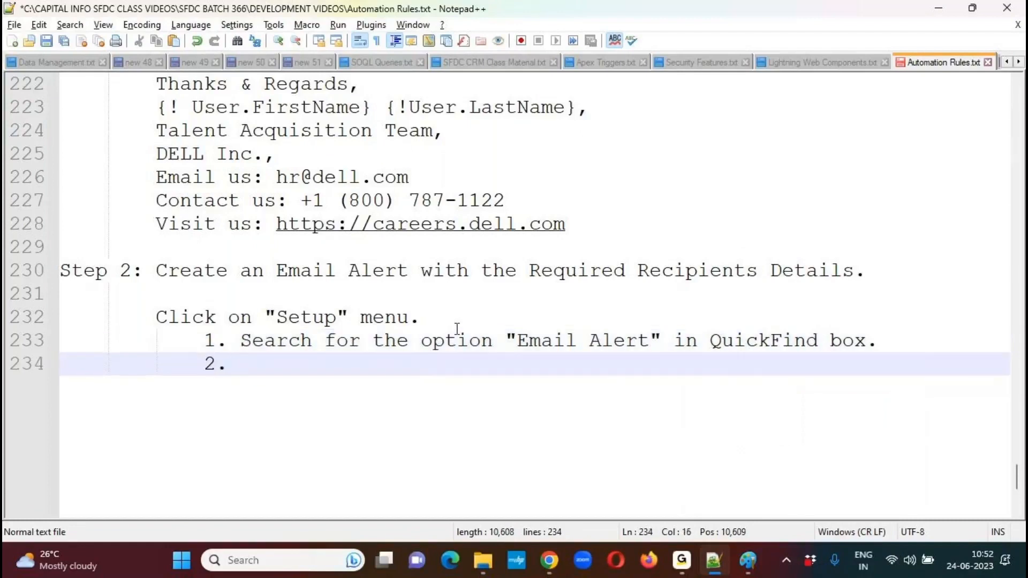
{"action": "type", "text": "Click on"}
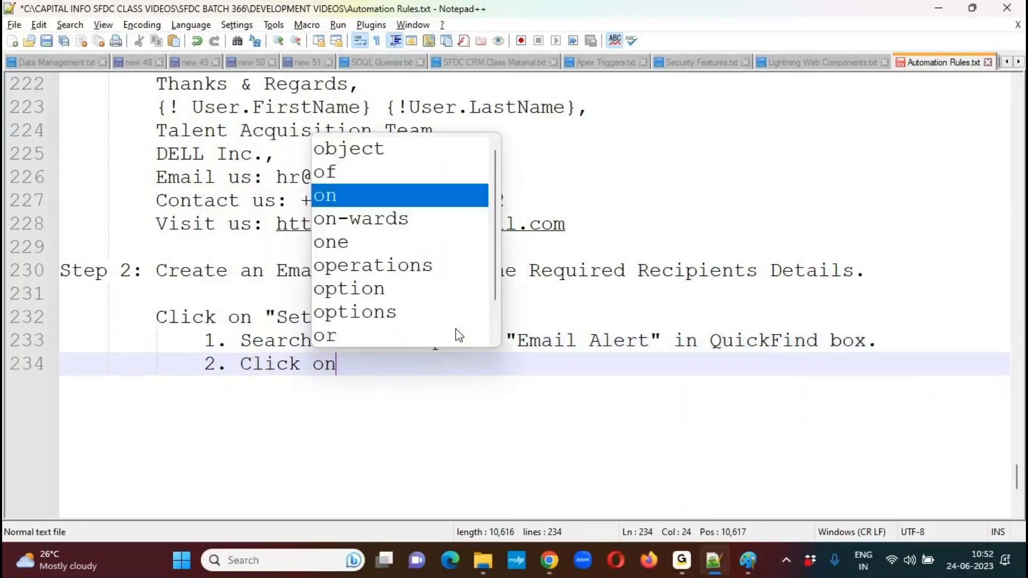
{"action": "type", "text": " \"New\" button."}
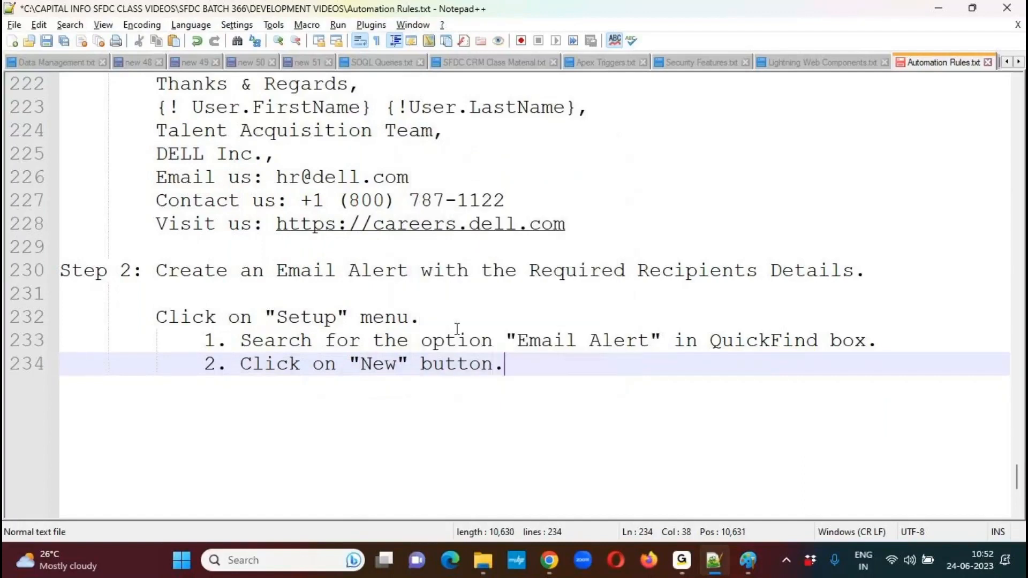
{"action": "key", "text": "Return"}
{"action": "type", "text": "3. E"}
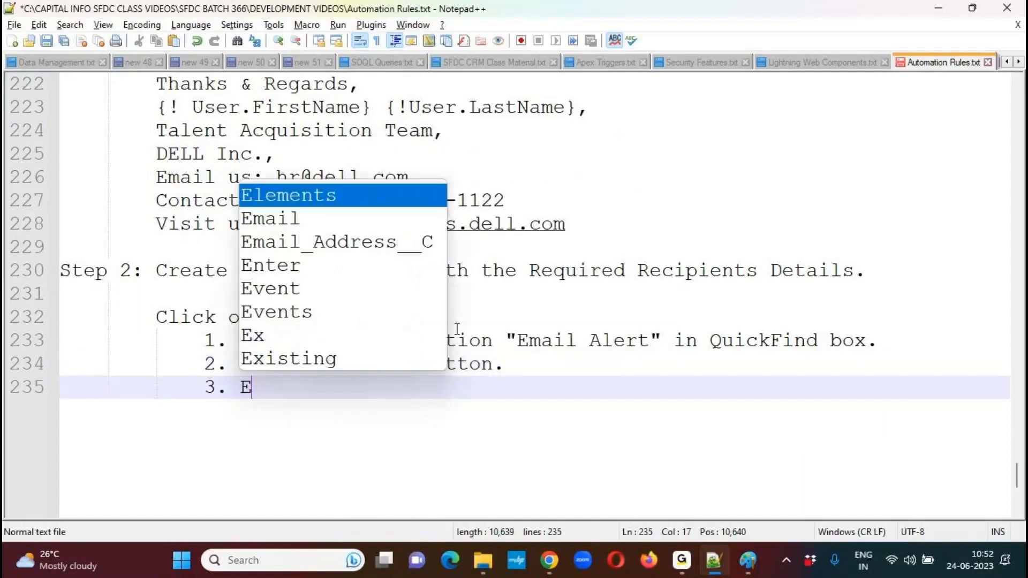
{"action": "type", "text": "nter the New Ema"}
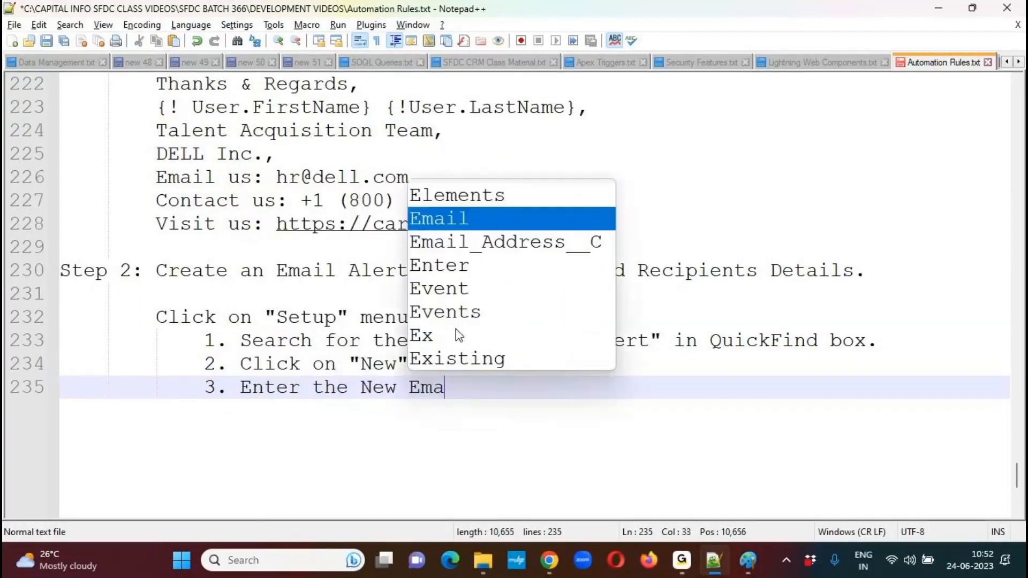
{"action": "type", "text": "il Alert Name."}
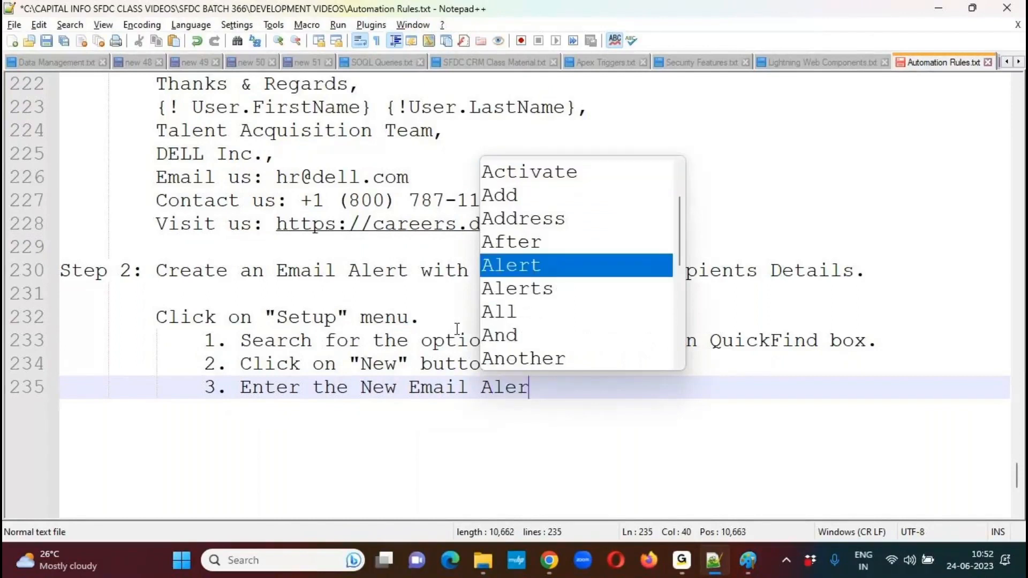
{"action": "key", "text": "Return"}
{"action": "type", "text": "4."}
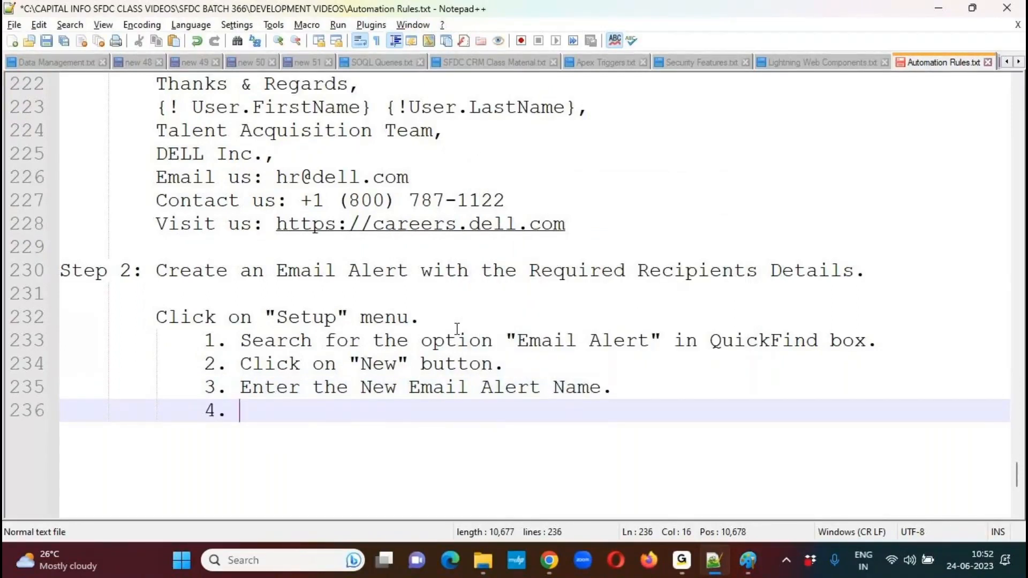
{"action": "key", "text": "Up"}
{"action": "key", "text": "End"}
{"action": "key", "text": "BackSpace"}
{"action": "type", "text": "and "}
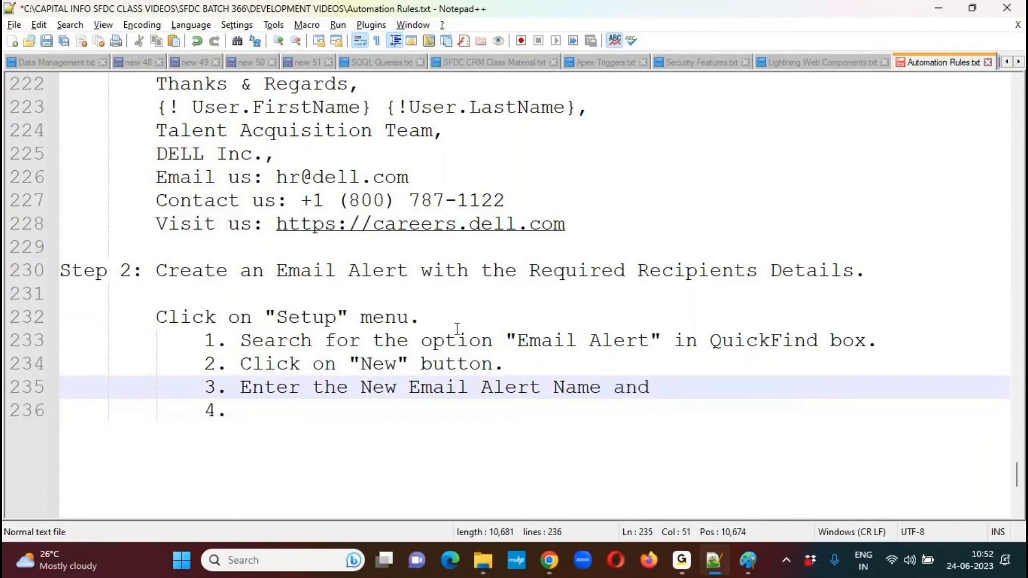
{"action": "type", "text": "Description."}
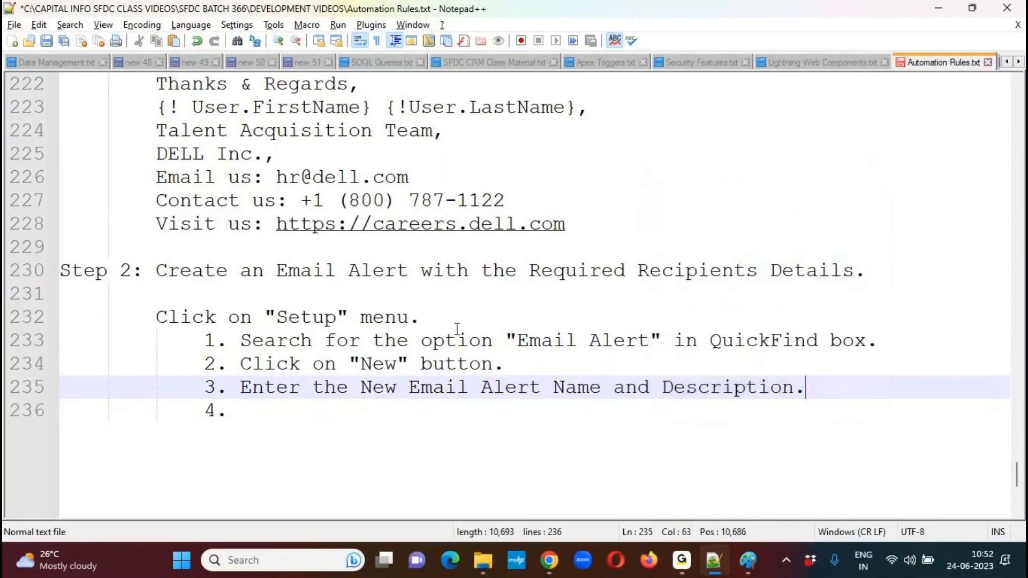
{"action": "key", "text": "Down"}
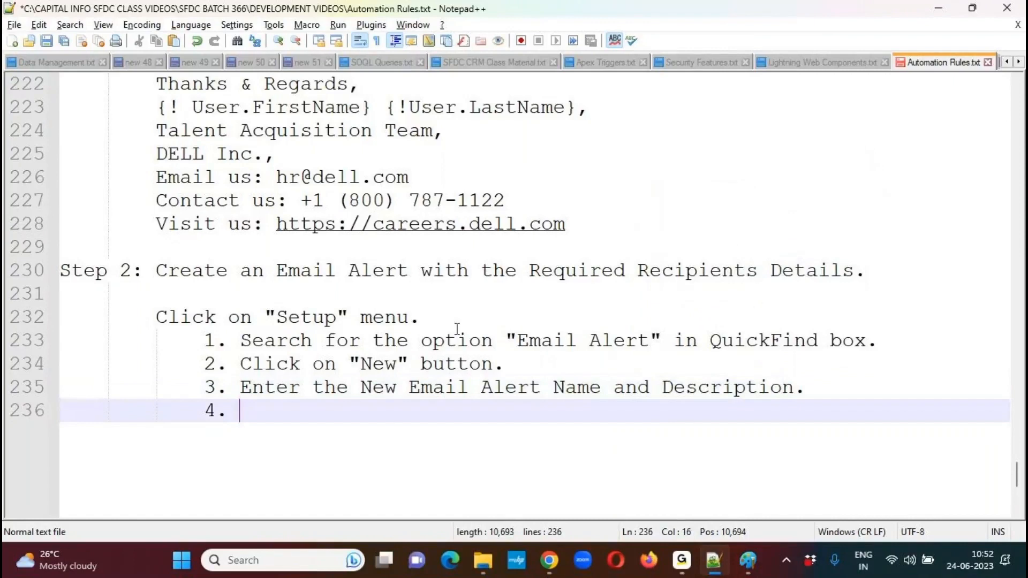
Step: Write step 4 'Select the "Object Name" from the Picklist.' and step 5 'Select the Email Template Name by using "Lookup Icon".'
{"action": "type", "text": "Select the \"Obke"}
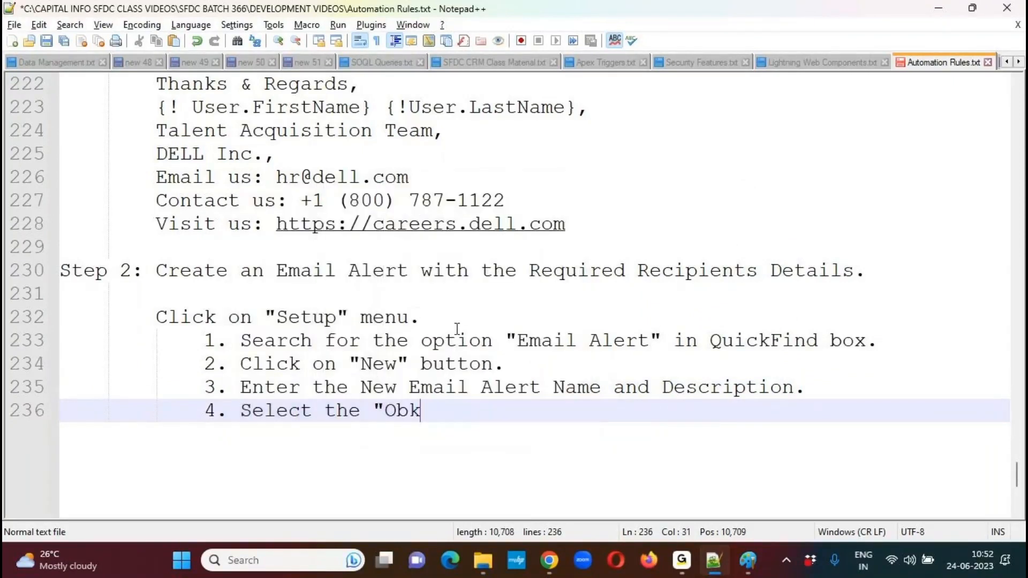
{"action": "key", "text": "BackSpace"}
{"action": "key", "text": "BackSpace"}
{"action": "type", "text": "jec"}
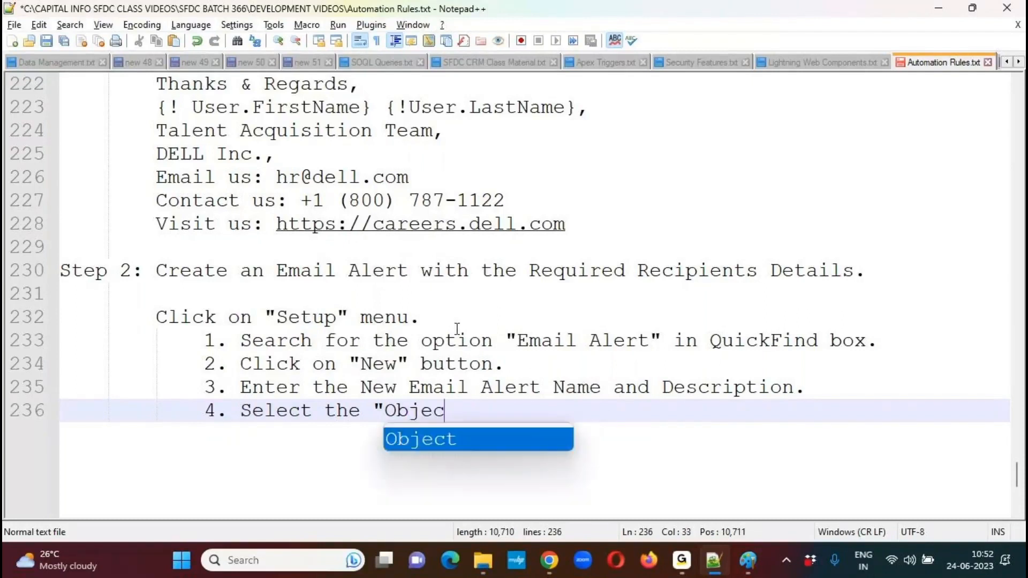
{"action": "type", "text": "t Name\" from"}
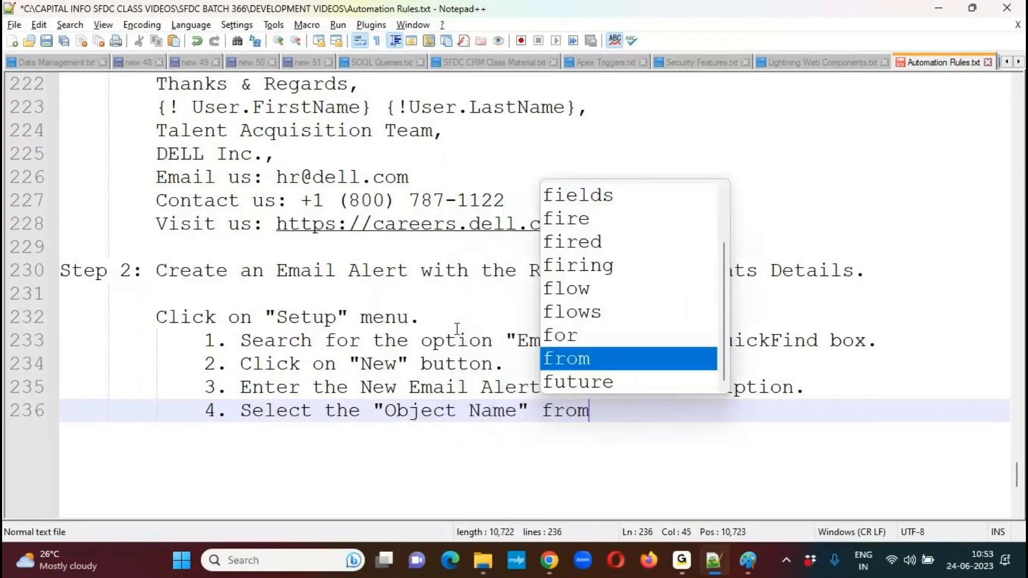
{"action": "type", "text": " the Pick"}
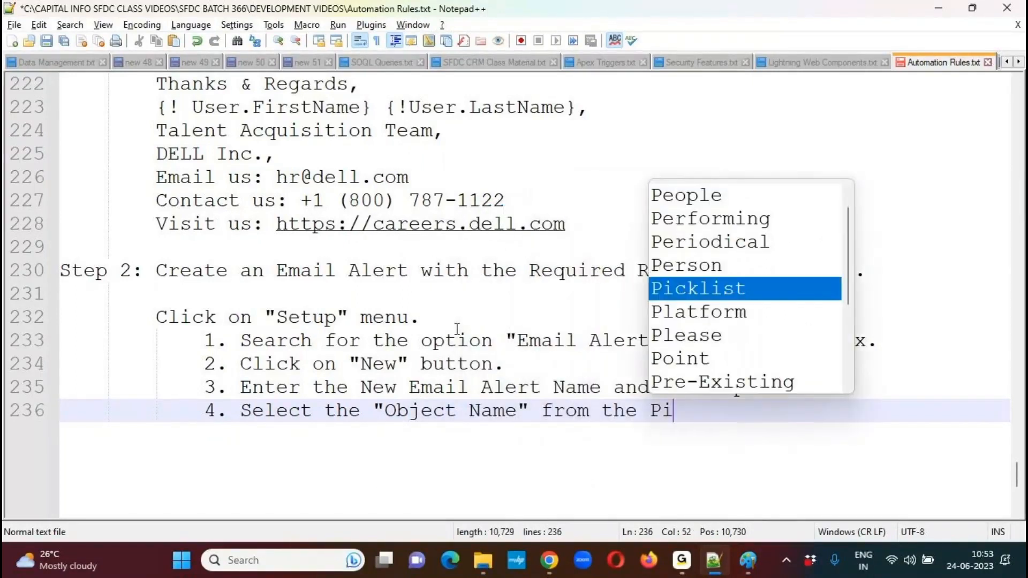
{"action": "key", "text": "Return"}
{"action": "type", "text": "."}
{"action": "key", "text": "Return"}
{"action": "type", "text": "5. Select the"}
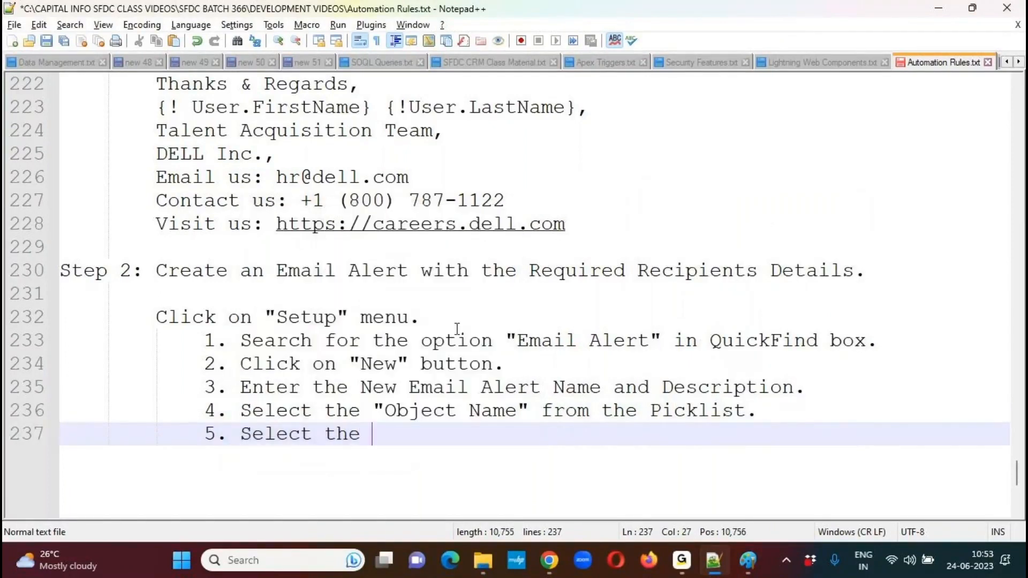
{"action": "type", "text": " Email Templa"}
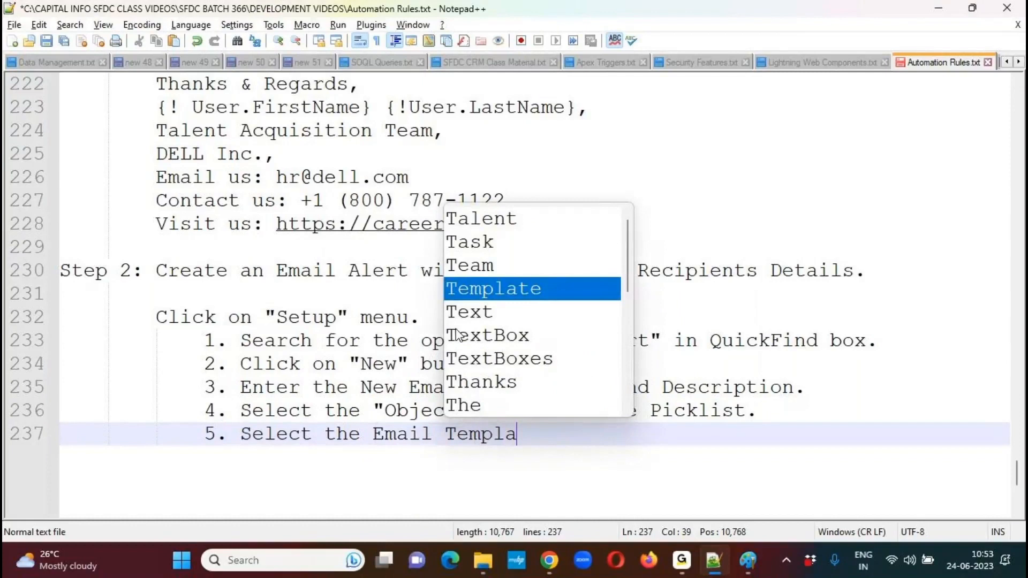
{"action": "key", "text": "Return"}
{"action": "type", "text": "Name"}
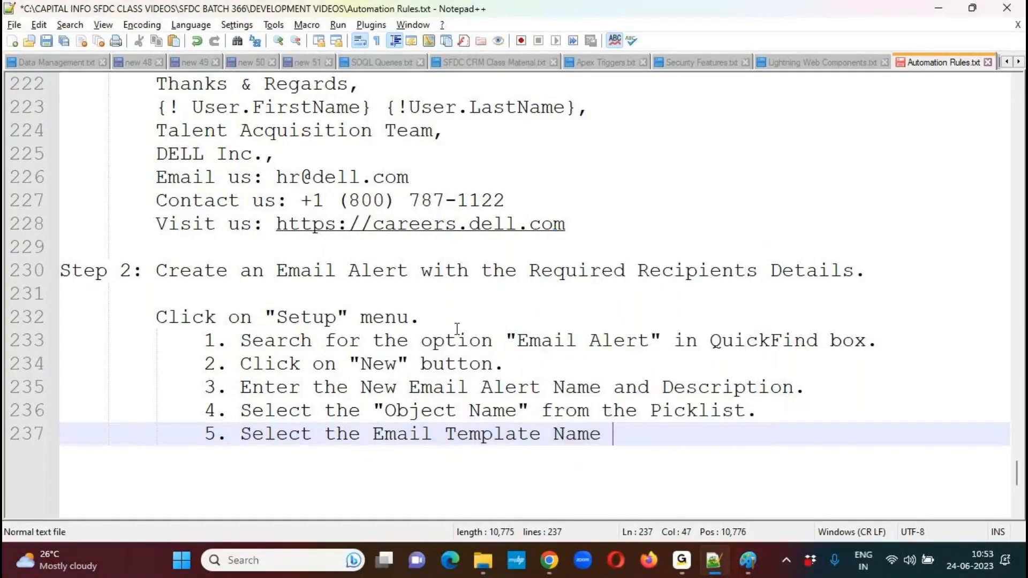
{"action": "type", "text": " by using \"Lookup "}
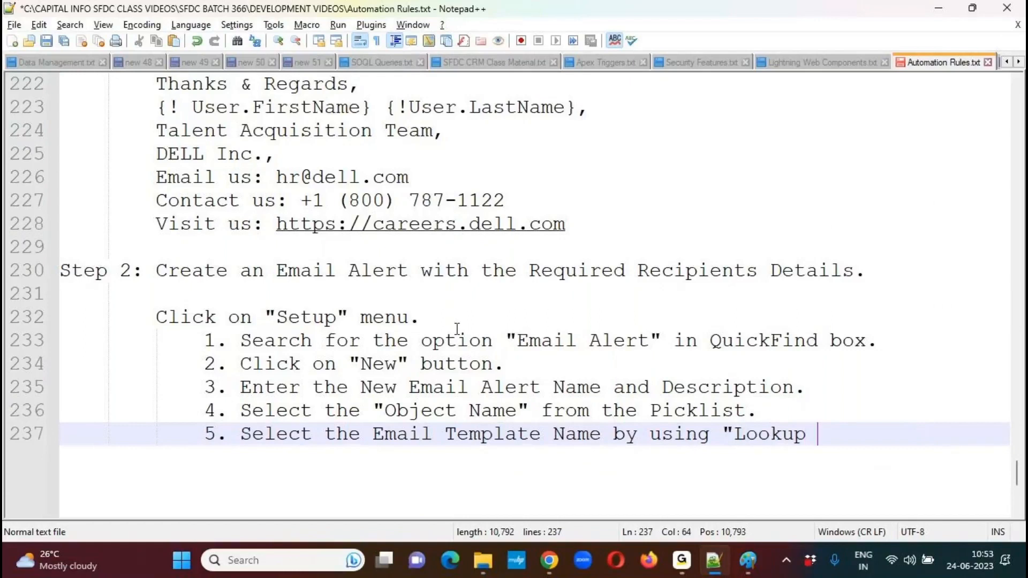
{"action": "type", "text": "Icon\"."}
Step: Add step 6 'Select the Required Recipients.' with examples Account Owner, Email Field, Created By, Role, User
{"action": "key", "text": "Return"}
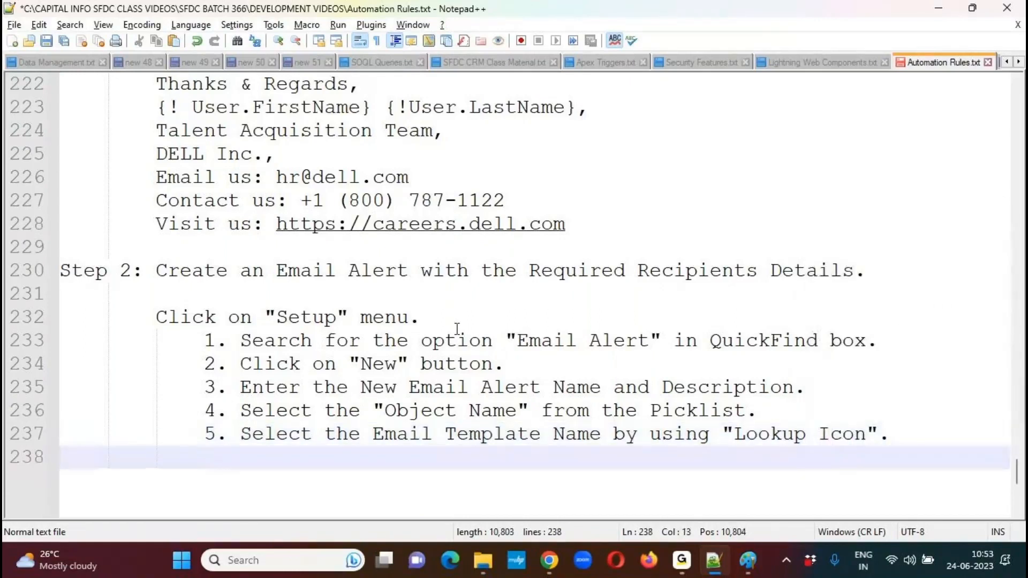
{"action": "type", "text": "6. Select the Req"}
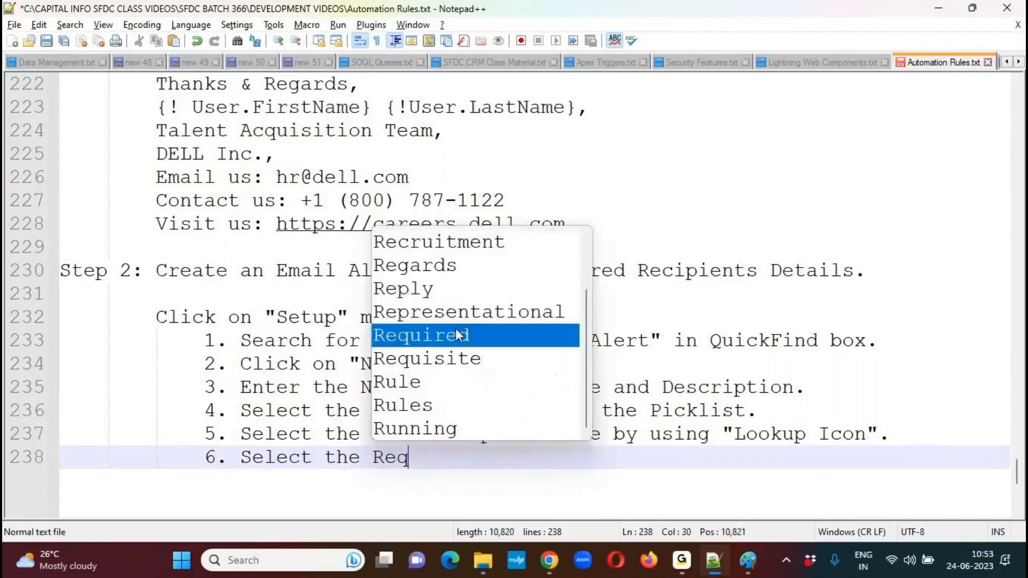
{"action": "type", "text": "uired Re"}
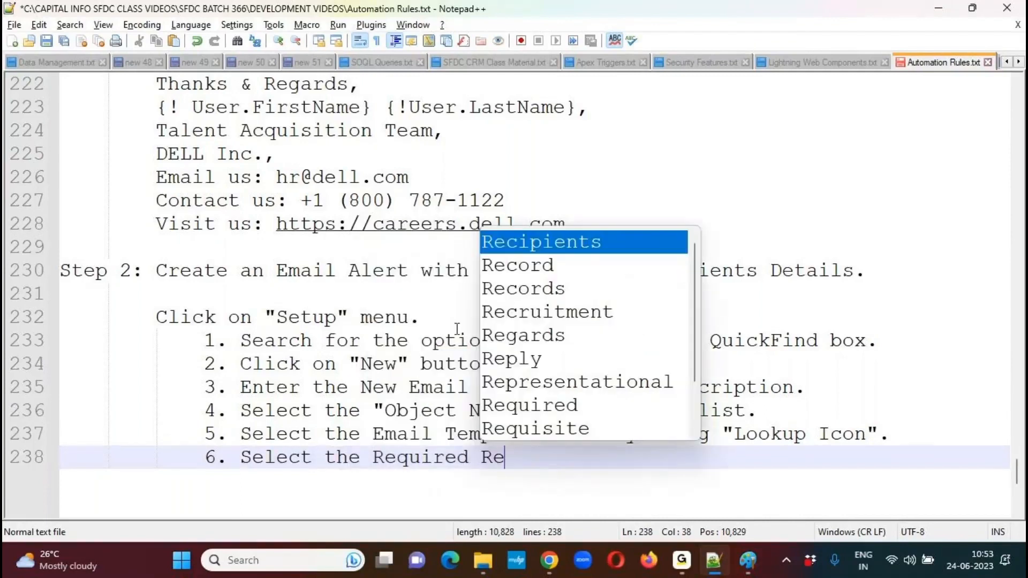
{"action": "type", "text": "cipients."}
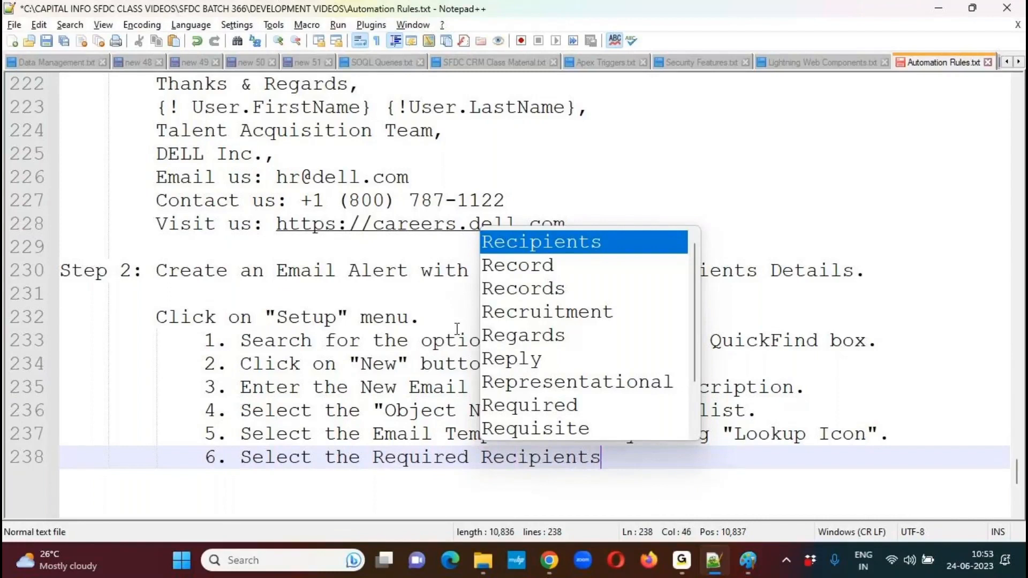
{"action": "key", "text": "Return"}
{"action": "key", "text": "Tab"}
{"action": "type", "text": "(Ex:"}
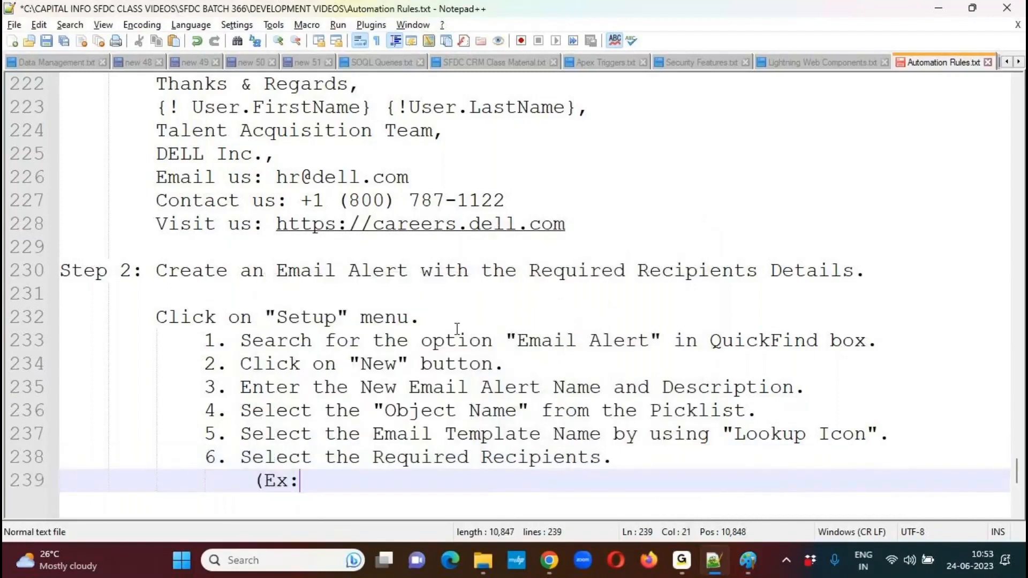
{"action": "type", "text": " Account"}
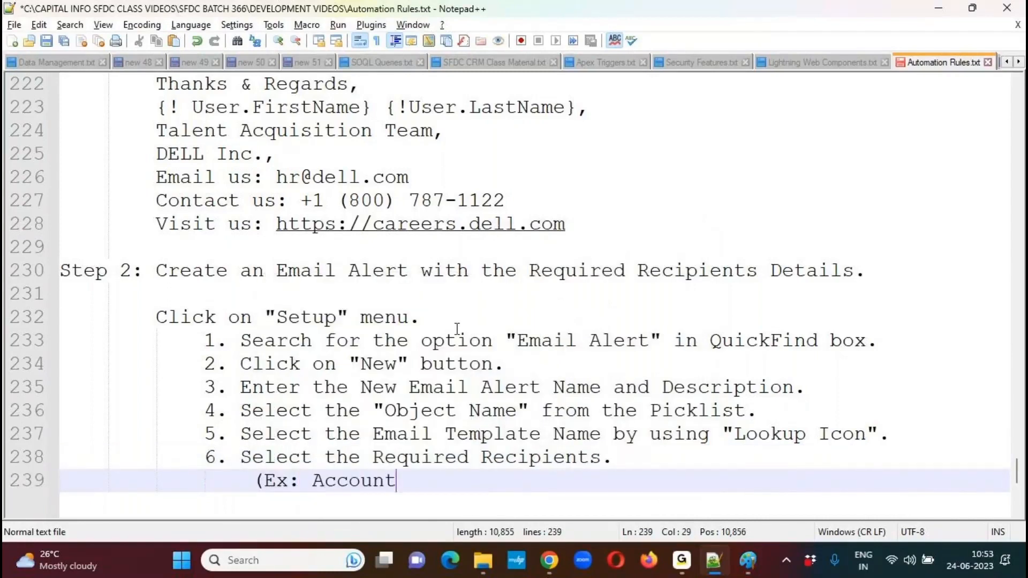
{"action": "type", "text": " Owner "}
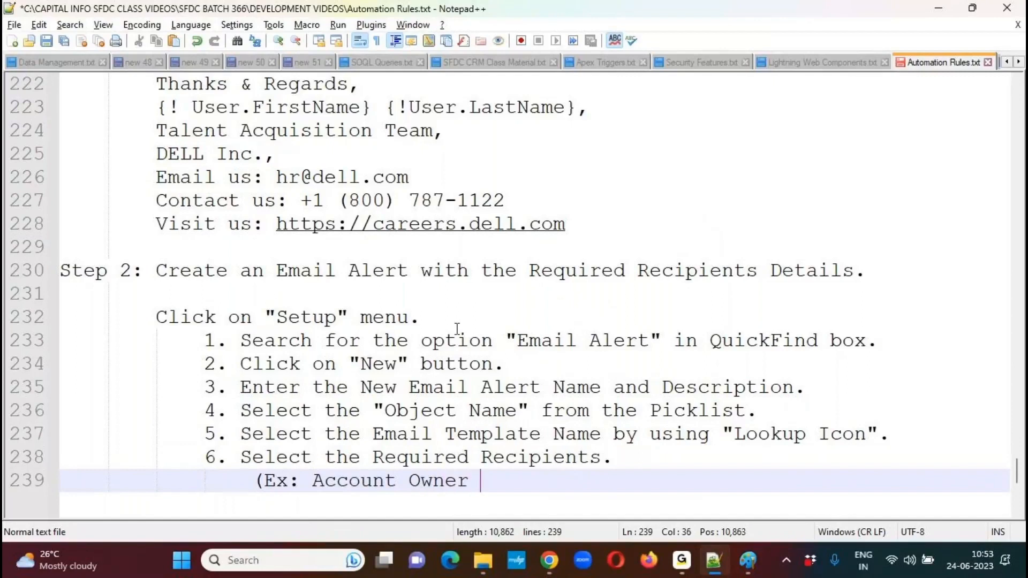
{"action": "type", "text": "/ Email Field"}
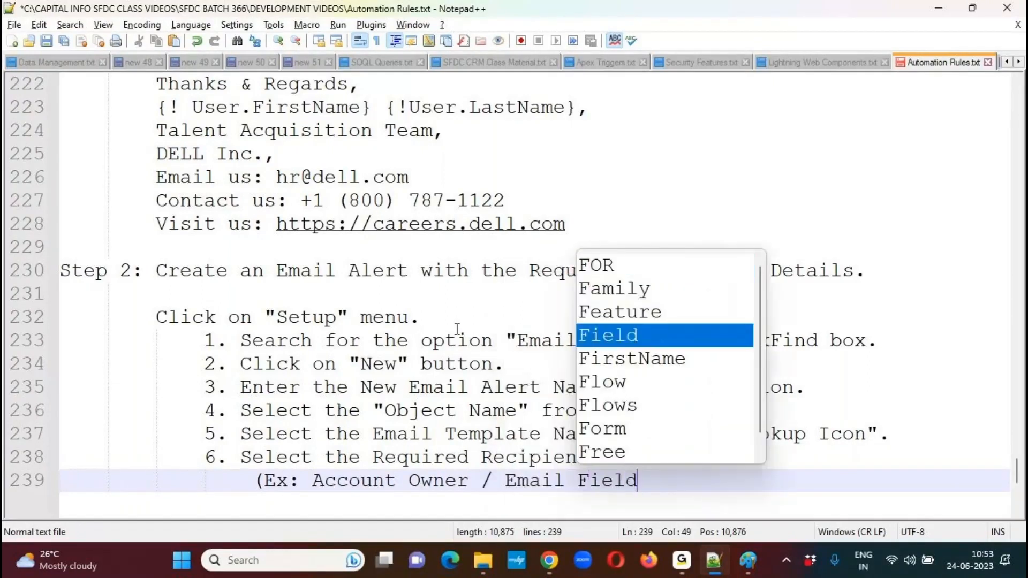
{"action": "type", "text": " / Created "}
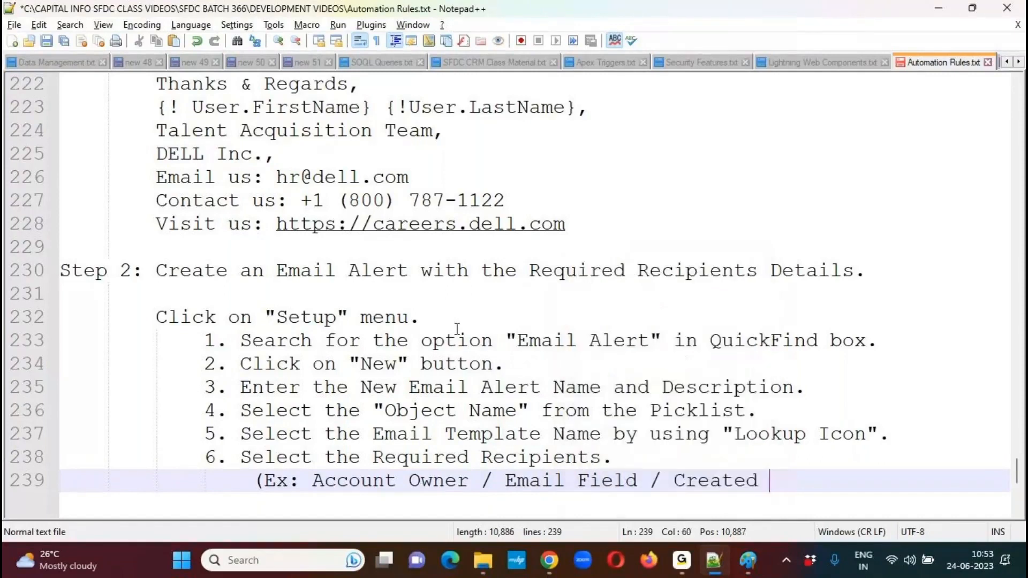
{"action": "type", "text": "By / R"}
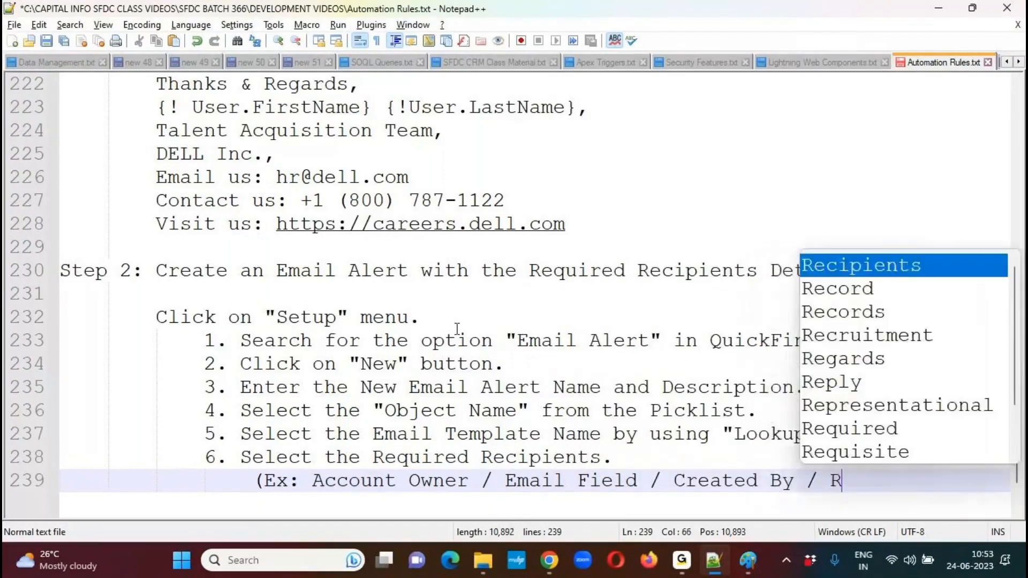
{"action": "type", "text": "ole / User"}
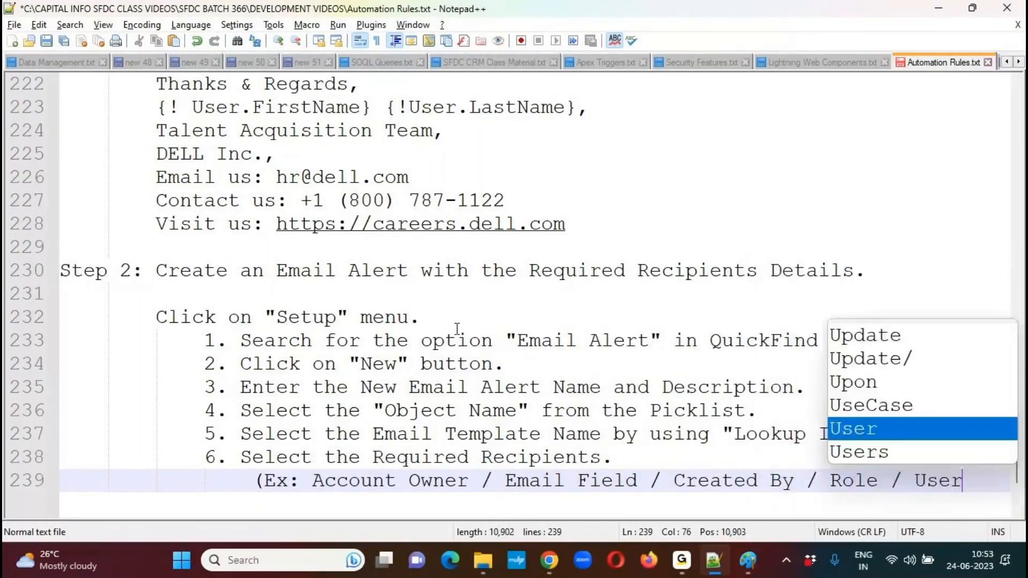
{"action": "type", "text": ")"}
{"action": "key", "text": "Return"}
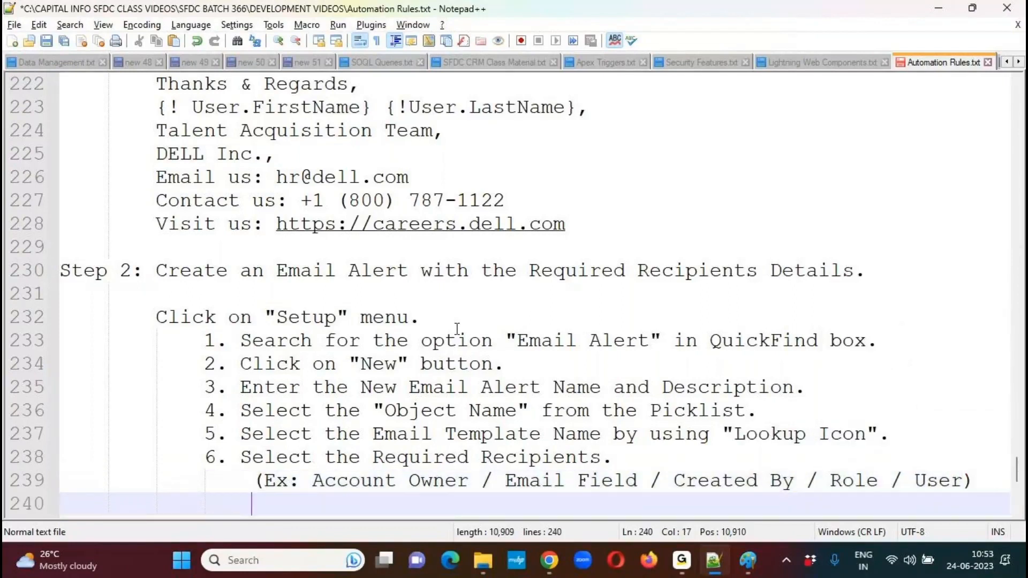
{"action": "type", "text": "Ex: Select"}
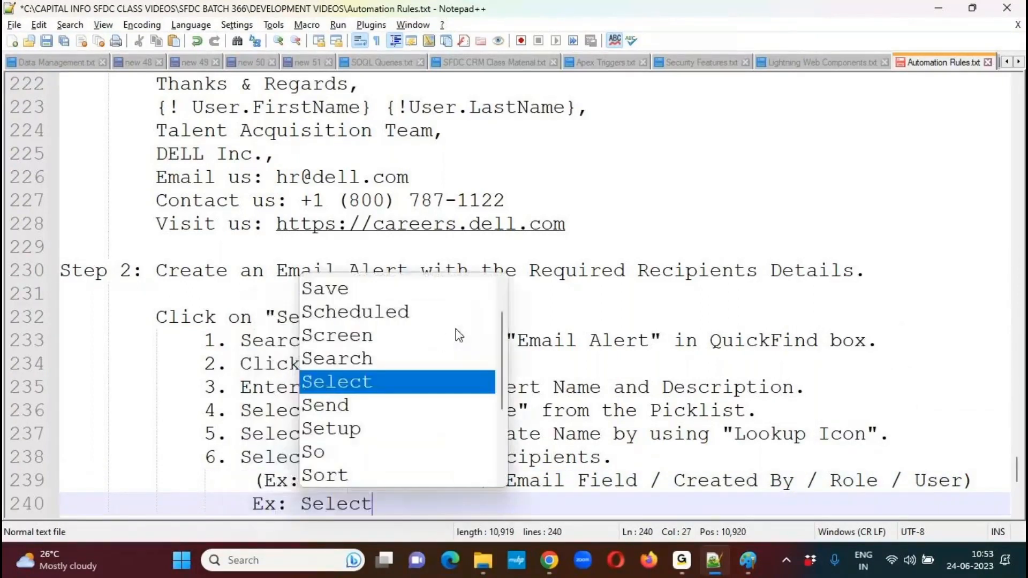
{"action": "type", "text": " the \"F"}
Step: Finish the 'Email Field' example and write step 7: 'Add the "Email Fields" onto the Selected Options.'
{"action": "key", "text": "BackSpace"}
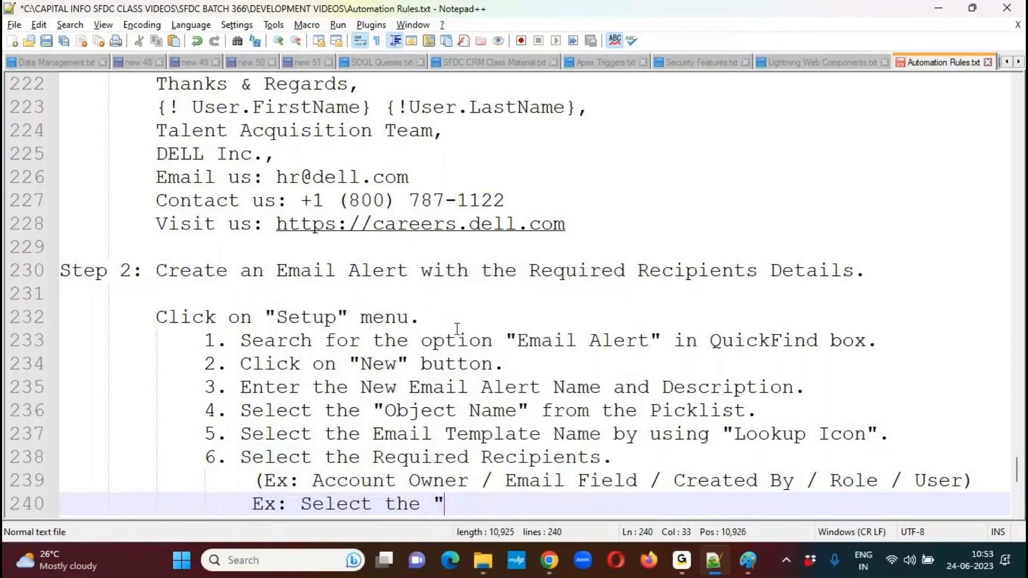
{"action": "type", "text": "Email "}
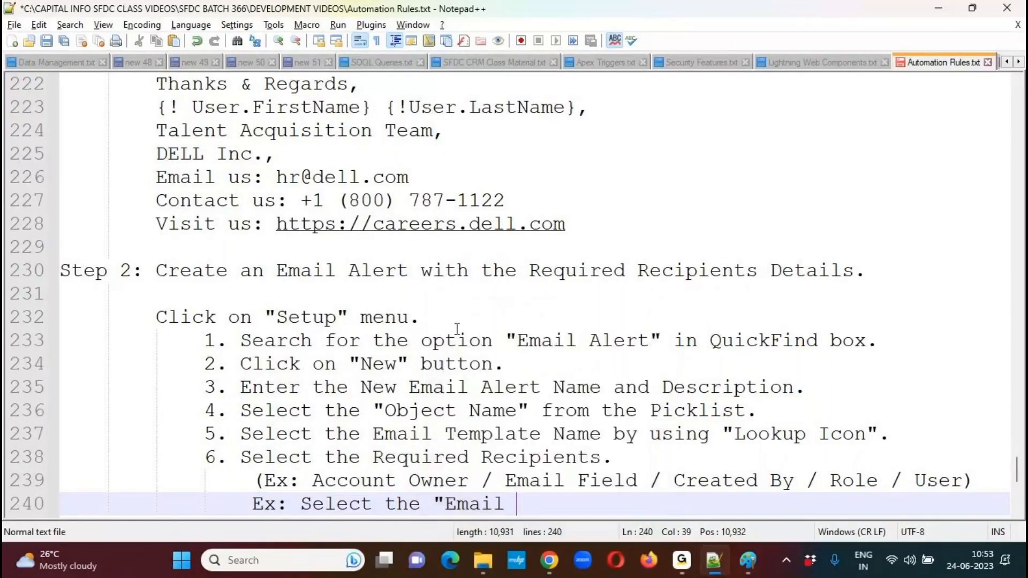
{"action": "type", "text": "Fiedl"}
{"action": "key", "text": "BackSpace"}
{"action": "key", "text": "BackSpace"}
{"action": "type", "text": "ld"}
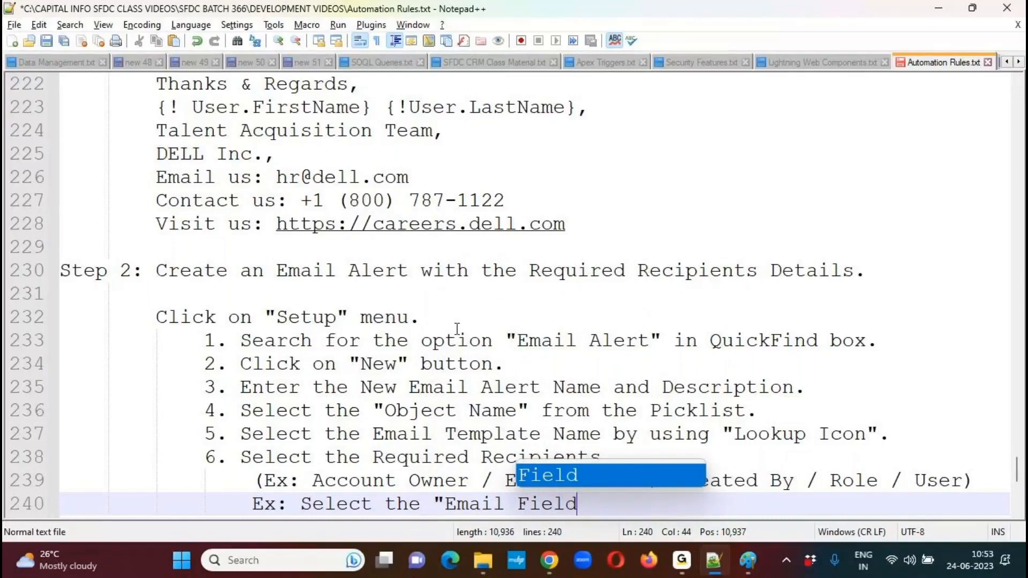
{"action": "type", "text": ")"}
{"action": "key", "text": "Return"}
{"action": "key", "text": "BackSpace"}
{"action": "type", "text": "7. "}
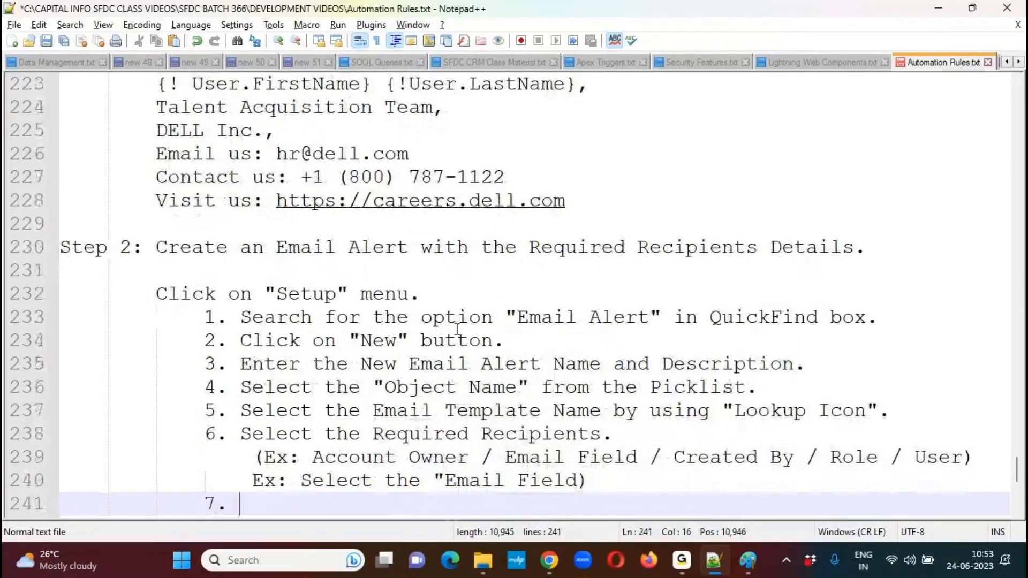
{"action": "type", "text": "S"}
{"action": "key", "text": "BackSpace"}
{"action": "type", "text": "Add the"}
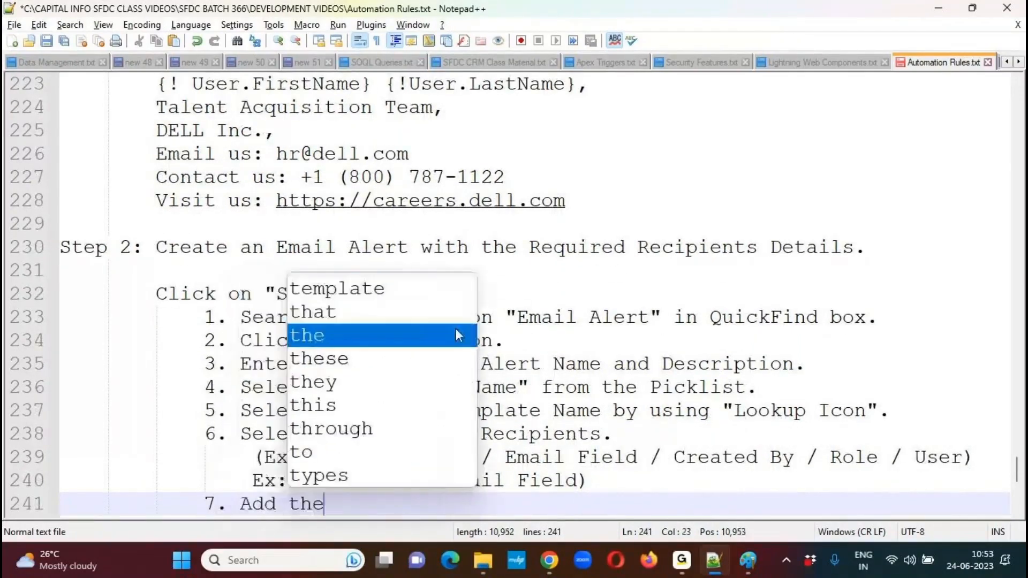
{"action": "type", "text": " \"Email"}
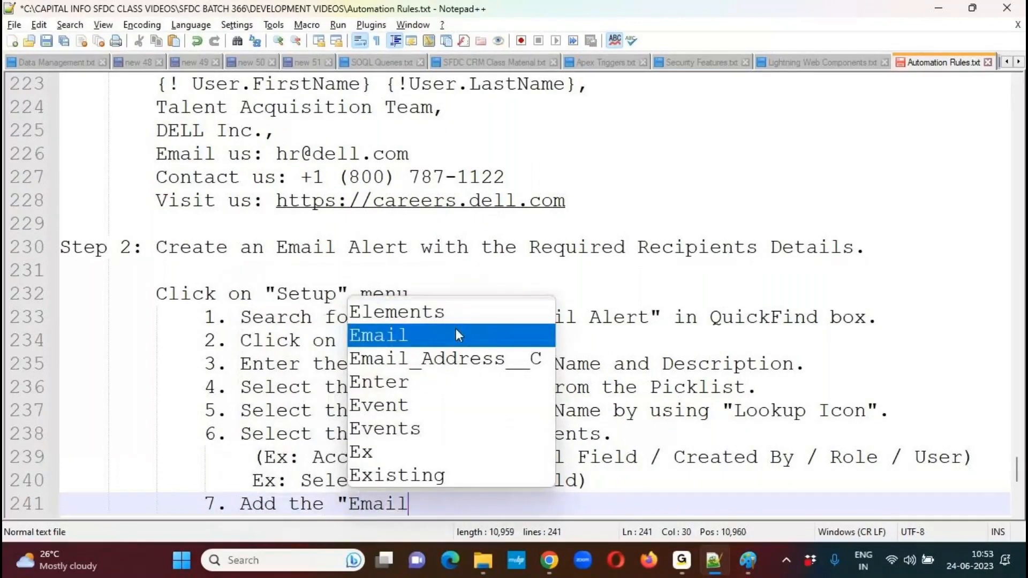
{"action": "type", "text": " Field"}
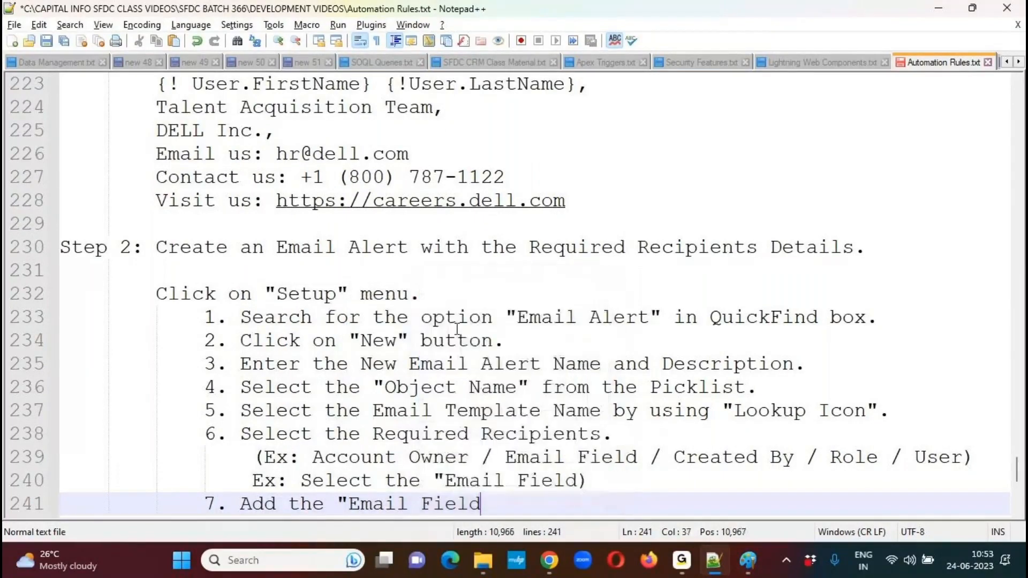
{"action": "type", "text": "s\" onto the Selected "}
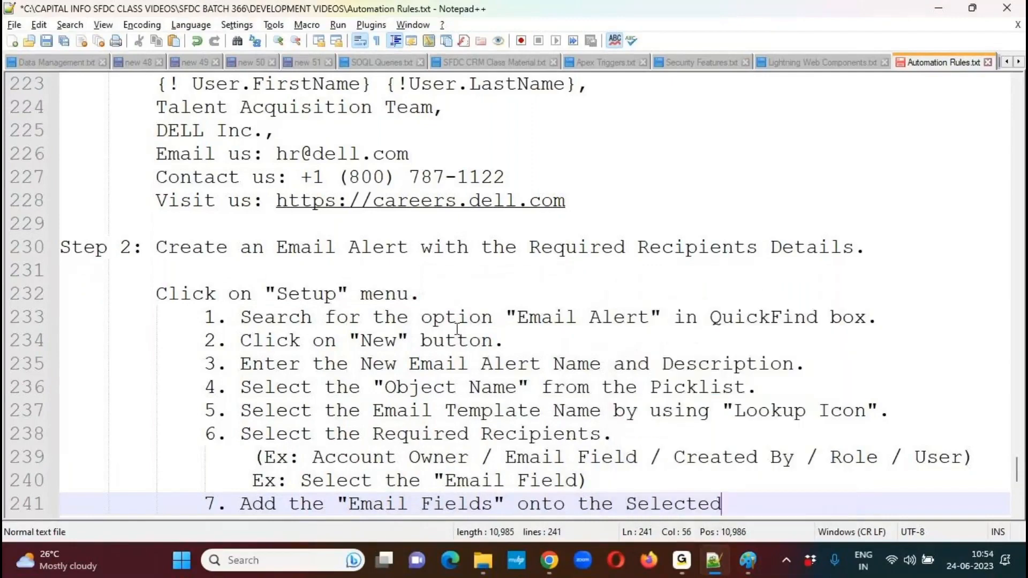
{"action": "type", "text": "Options."}
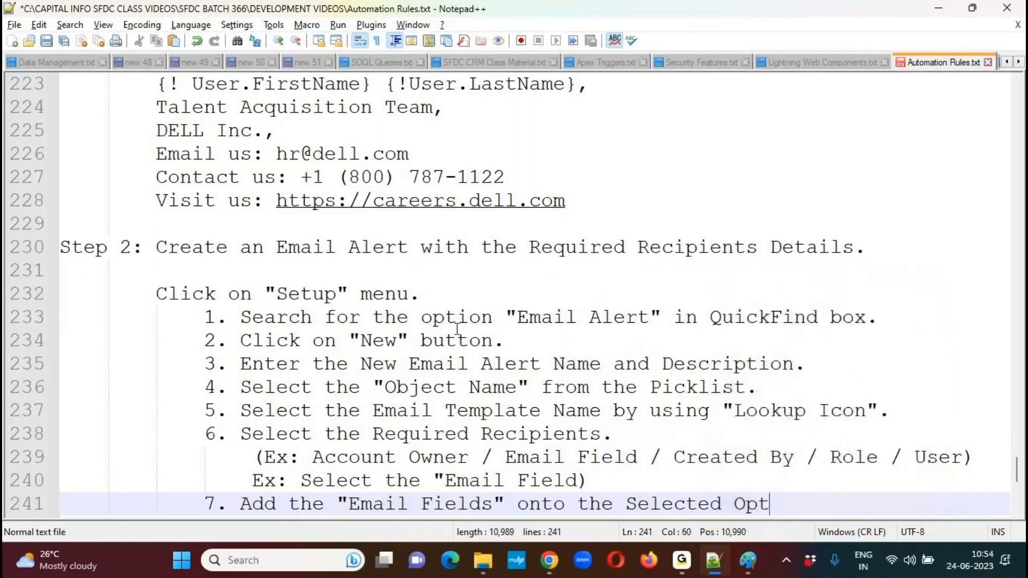
Step: Add step 8 on CC addresses up to max. of 5, step 9 'Click on "Save" button.', and 'Step 3:'
{"action": "key", "text": "Return"}
{"action": "type", "text": "8. "}
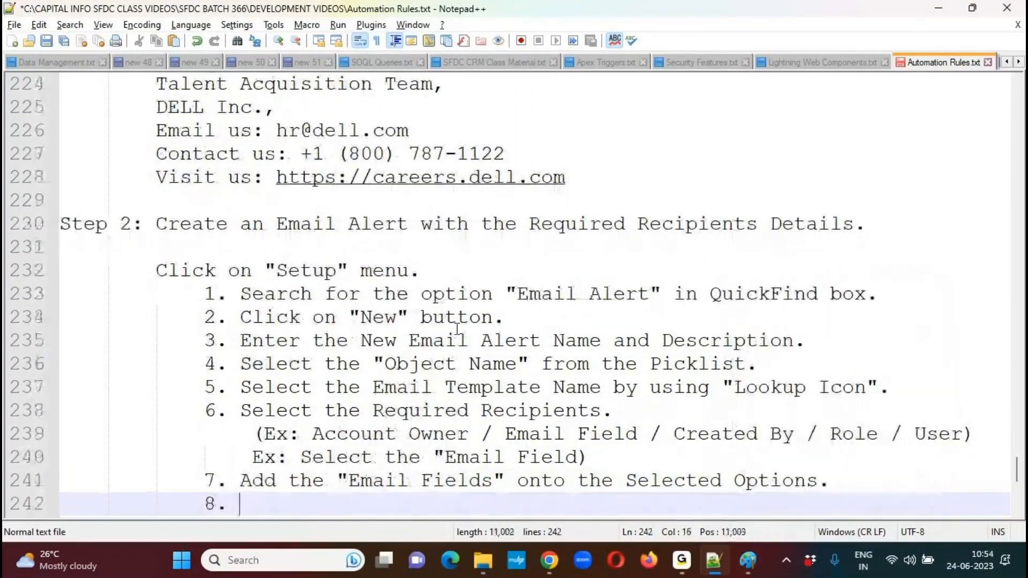
{"action": "type", "text": "Enter the"}
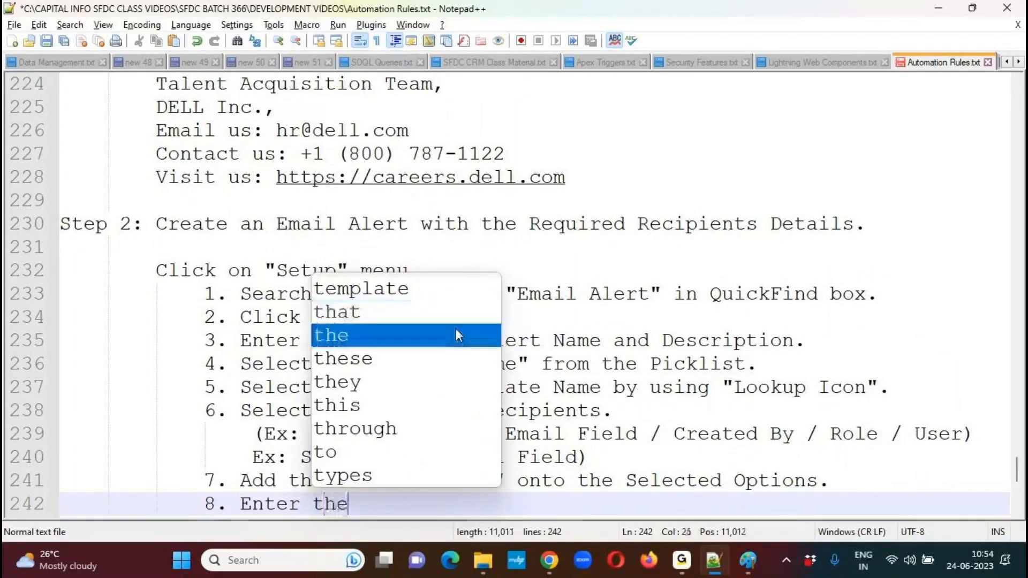
{"action": "type", "text": " Required CC C"}
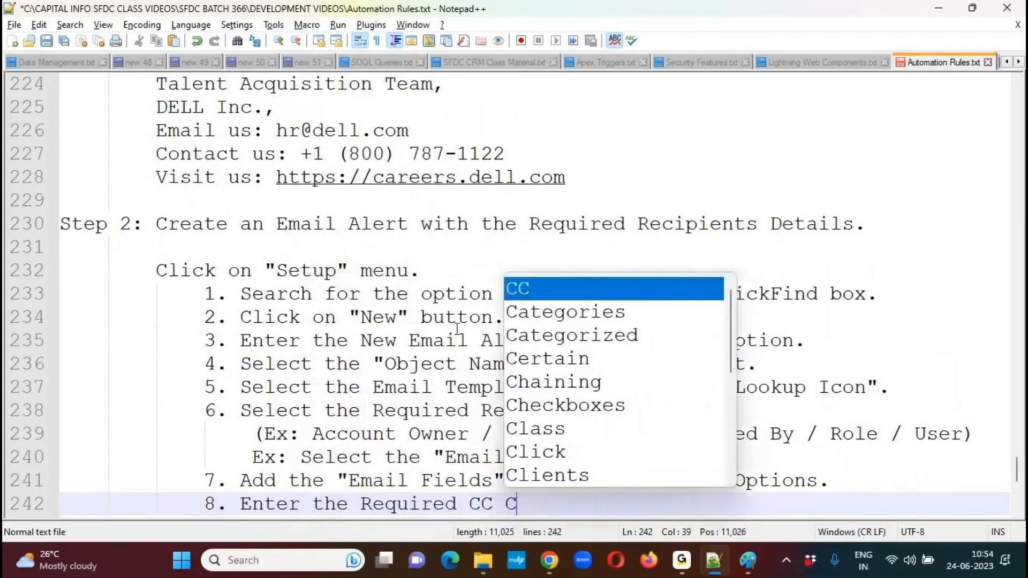
{"action": "type", "text": "opy Addresse"}
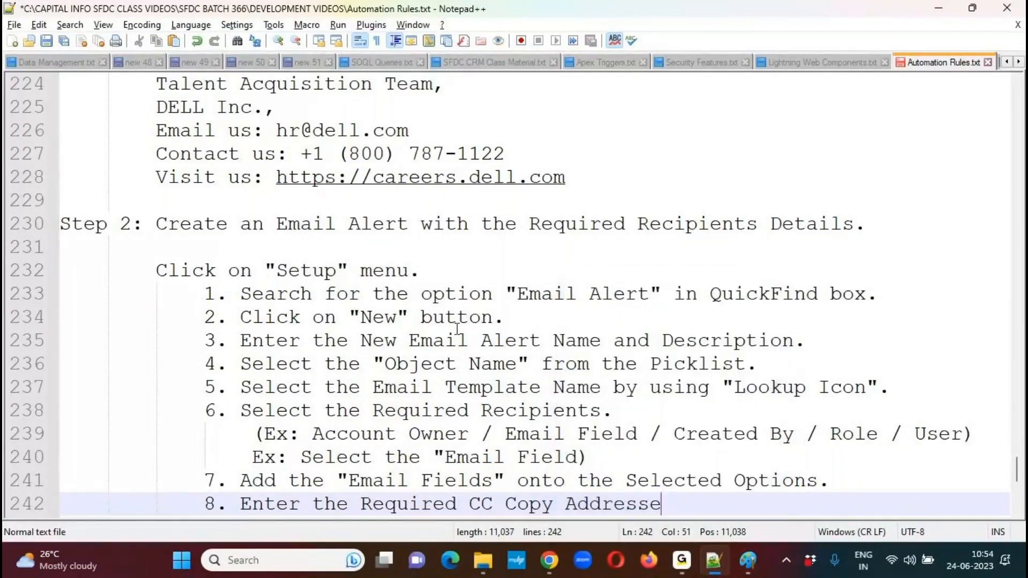
{"action": "type", "text": "s upto max. of"}
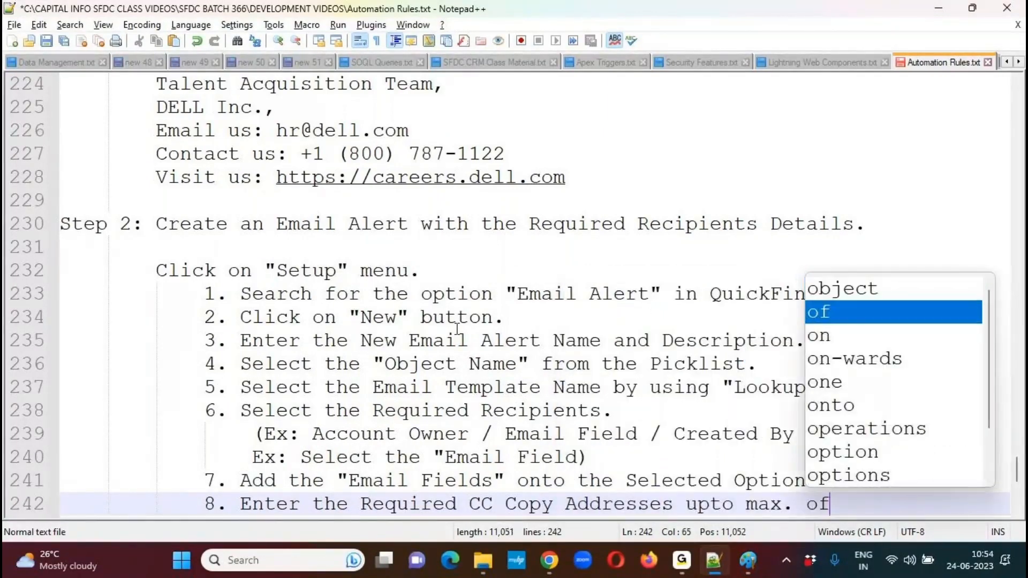
{"action": "type", "text": " 5."}
{"action": "key", "text": "Return"}
{"action": "type", "text": "9. Cli"}
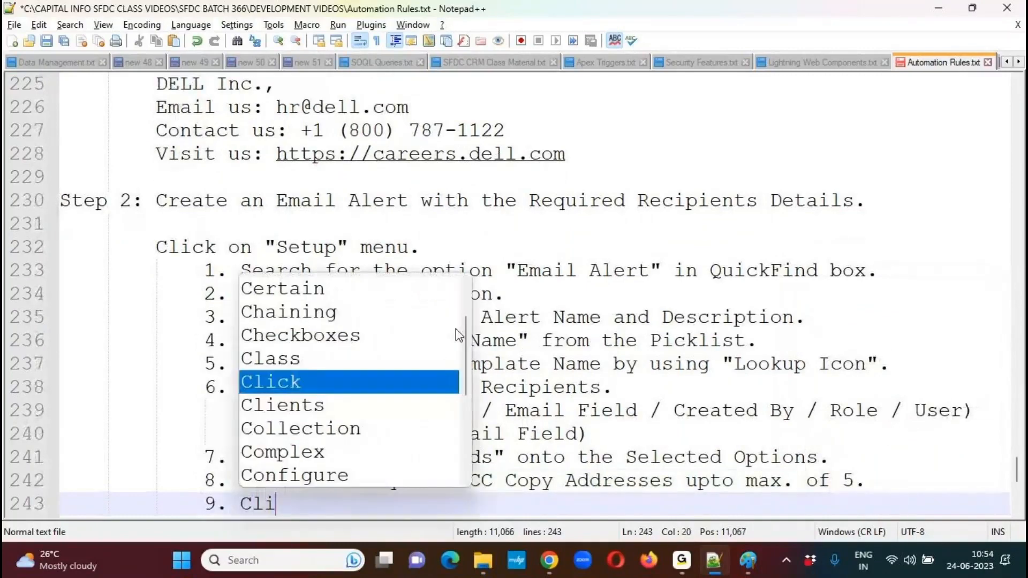
{"action": "type", "text": "ck on \"Save\" button."}
{"action": "key", "text": "Return"}
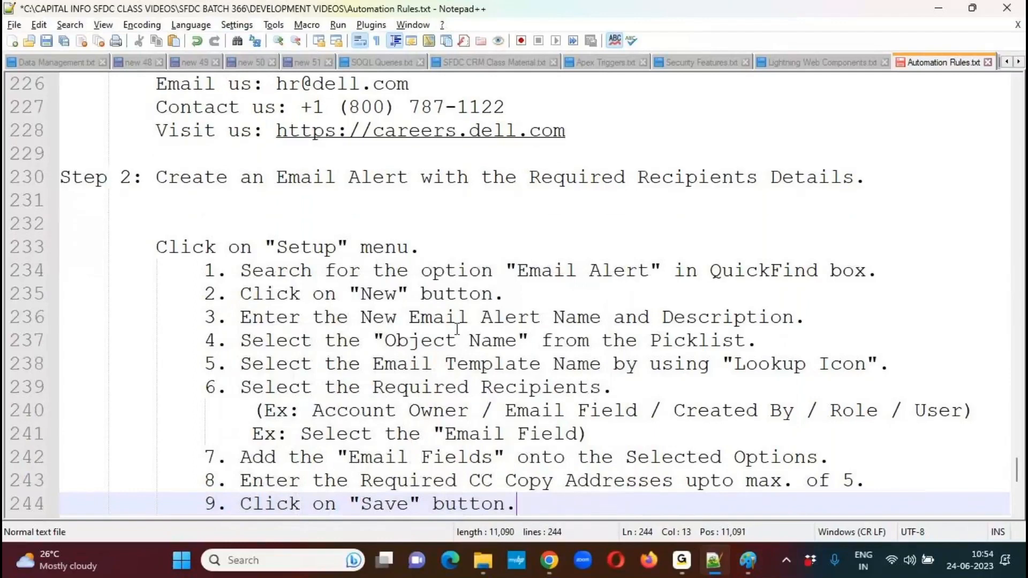
{"action": "key", "text": "Return"}
{"action": "type", "text": "Step 3:"}
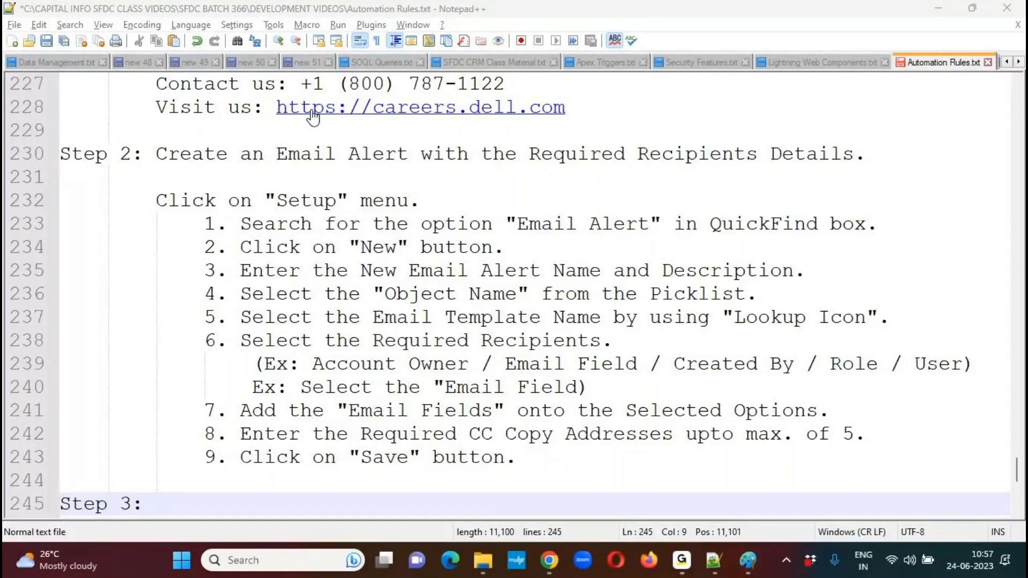
Step: Skip the Session 3 video forward in 5-second jumps, pausing and rewinding once along the way
{"action": "mouse_move", "coordinate": [802, 543]}
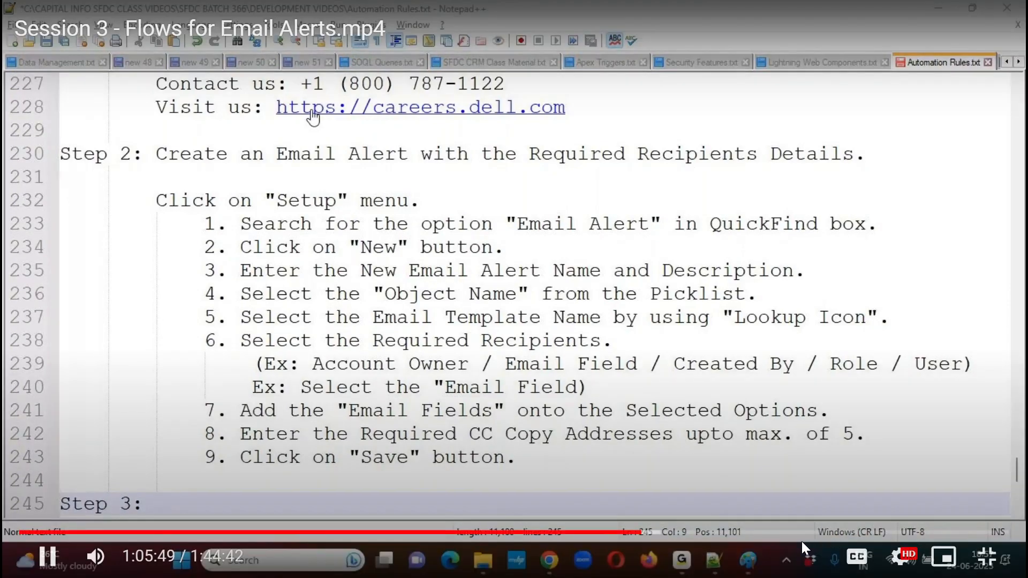
{"action": "key", "text": "Right"}
{"action": "key", "text": "Right"}
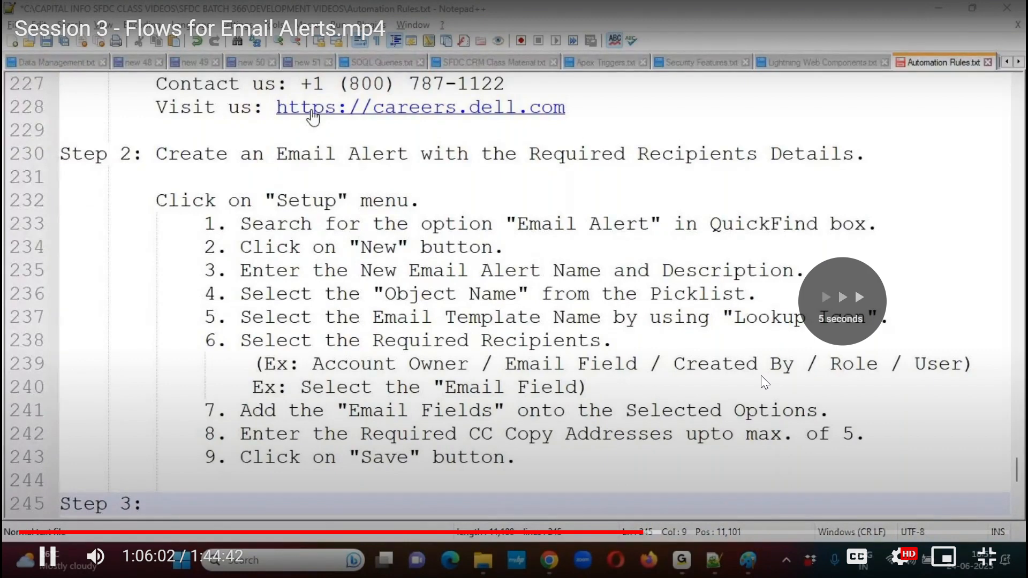
{"action": "key", "text": "Right"}
{"action": "key", "text": "Right"}
{"action": "key", "text": "Right"}
{"action": "key", "text": "Right"}
{"action": "key", "text": "Right"}
{"action": "key", "text": "Right"}
{"action": "key", "text": "Right"}
{"action": "key", "text": "Right"}
{"action": "key", "text": "Right"}
{"action": "key", "text": "Right"}
{"action": "key", "text": "Right"}
{"action": "key", "text": "Right"}
{"action": "key", "text": "Right"}
{"action": "key", "text": "Right"}
{"action": "key", "text": "Right"}
{"action": "key", "text": "Right"}
{"action": "key", "text": "Right"}
{"action": "key", "text": "Right"}
{"action": "key", "text": "Right"}
{"action": "key", "text": "Right"}
{"action": "key", "text": "Right"}
{"action": "key", "text": "Right"}
{"action": "key", "text": "Right"}
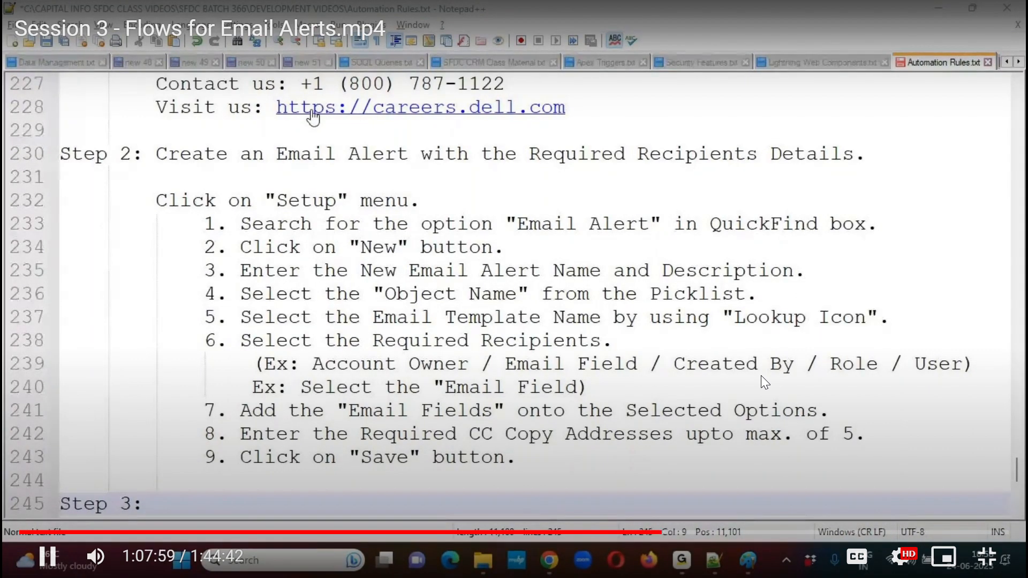
{"action": "key", "text": "Right"}
{"action": "key", "text": "Right"}
{"action": "key", "text": "Right"}
{"action": "key", "text": "Right"}
{"action": "key", "text": "Right"}
{"action": "key", "text": "Right"}
{"action": "key", "text": "Right"}
{"action": "key", "text": "Right"}
{"action": "key", "text": "Right"}
{"action": "key", "text": "Right"}
{"action": "key", "text": "Right"}
{"action": "key", "text": "Right"}
{"action": "key", "text": "Right"}
{"action": "key", "text": "Right"}
{"action": "key", "text": "Right"}
{"action": "key", "text": "Right"}
{"action": "key", "text": "Right"}
{"action": "key", "text": "Right"}
{"action": "key", "text": "Right"}
{"action": "key", "text": "Right"}
{"action": "key", "text": "Right"}
{"action": "key", "text": "Right"}
{"action": "key", "text": "Right"}
{"action": "key", "text": "Right"}
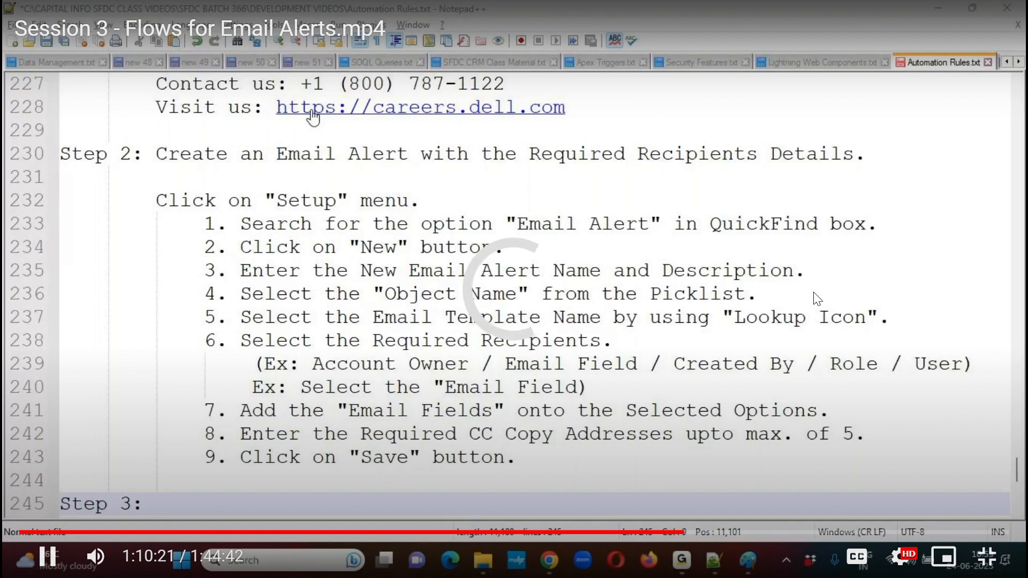
{"action": "key", "text": "space"}
{"action": "key", "text": "space"}
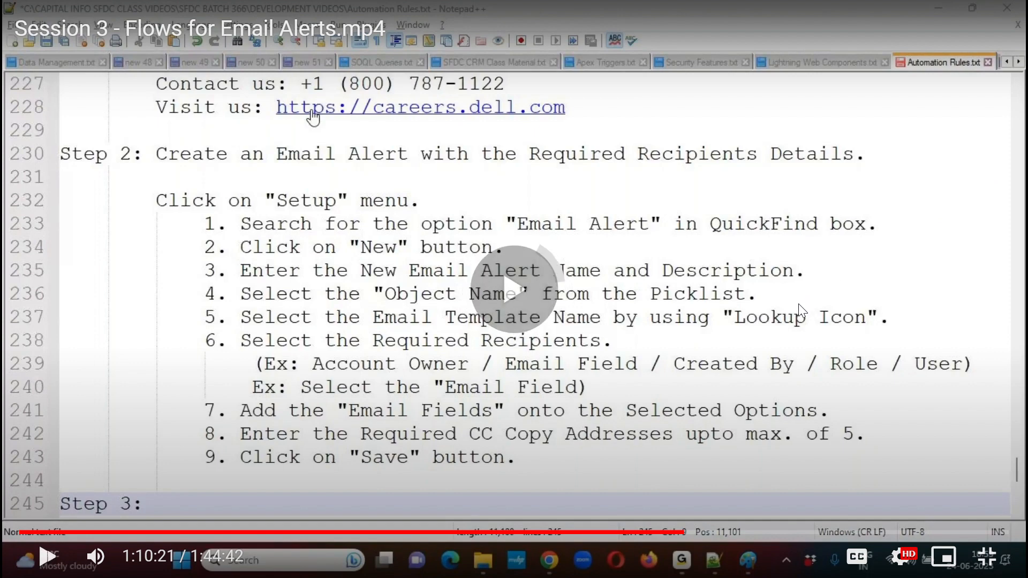
{"action": "key", "text": "Left"}
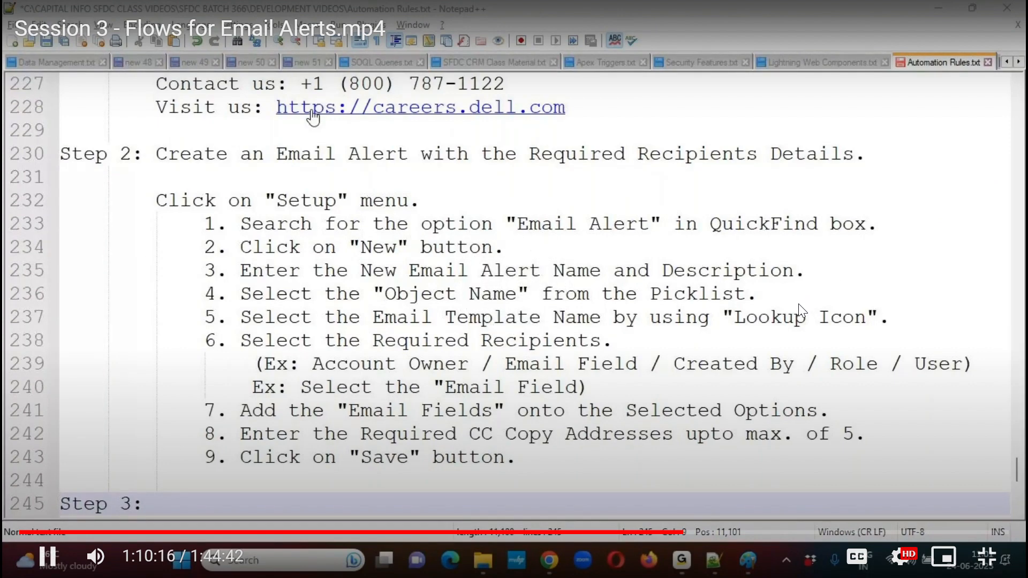
{"action": "key", "text": "Right"}
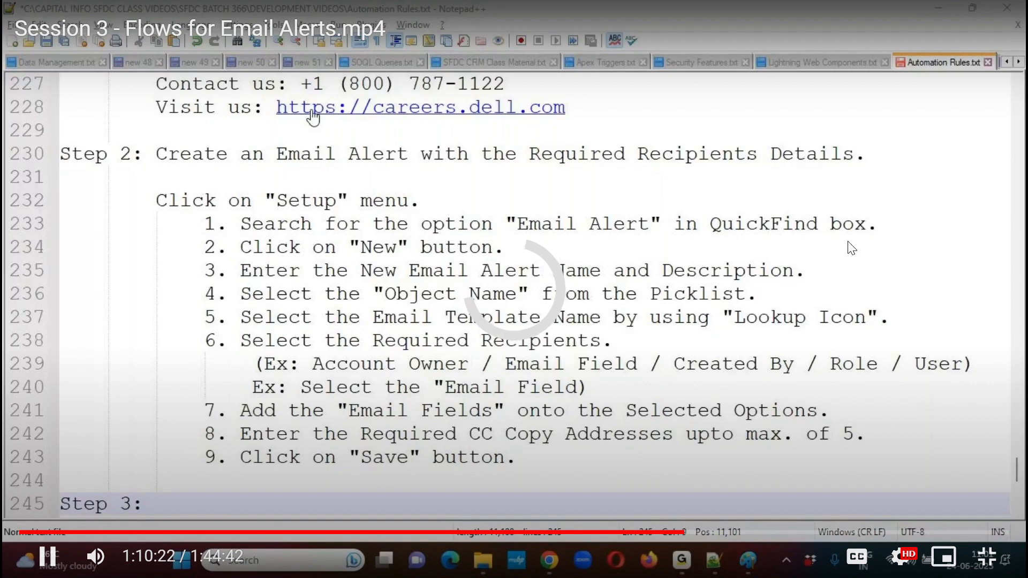
{"action": "key", "text": "space"}
{"action": "key", "text": "Right"}
{"action": "key", "text": "Right"}
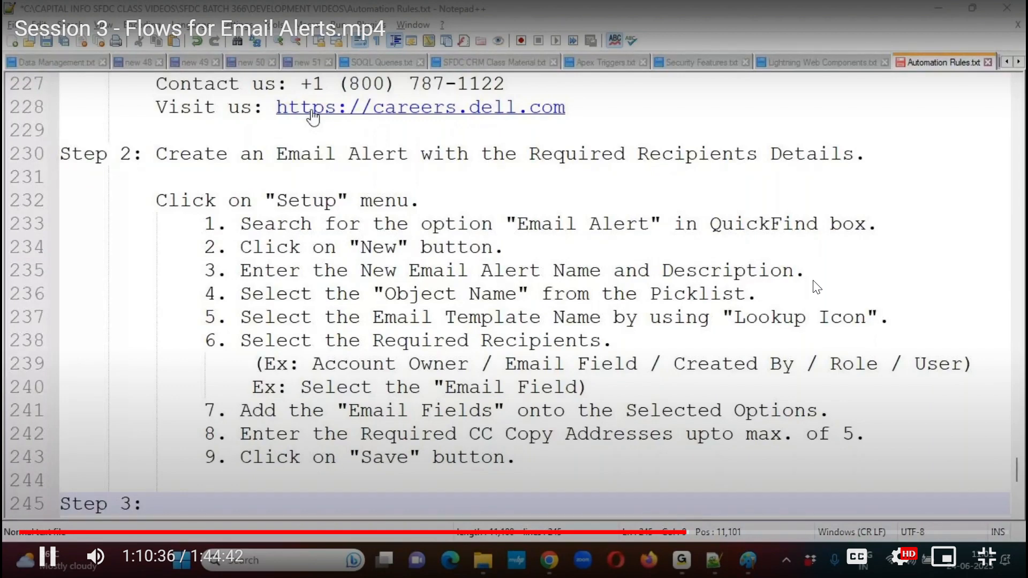
{"action": "key", "text": "Right"}
{"action": "key", "text": "Right"}
{"action": "key", "text": "Right"}
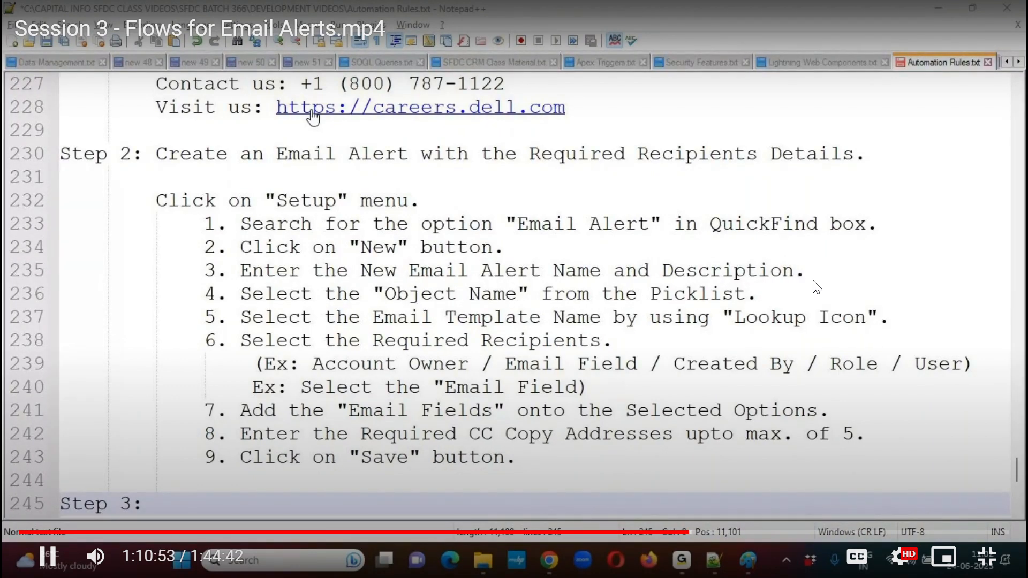
{"action": "key", "text": "Right"}
{"action": "key", "text": "Right"}
{"action": "key", "text": "Right"}
{"action": "key", "text": "Right"}
{"action": "key", "text": "Right"}
{"action": "key", "text": "Right"}
{"action": "key", "text": "Right"}
{"action": "key", "text": "Right"}
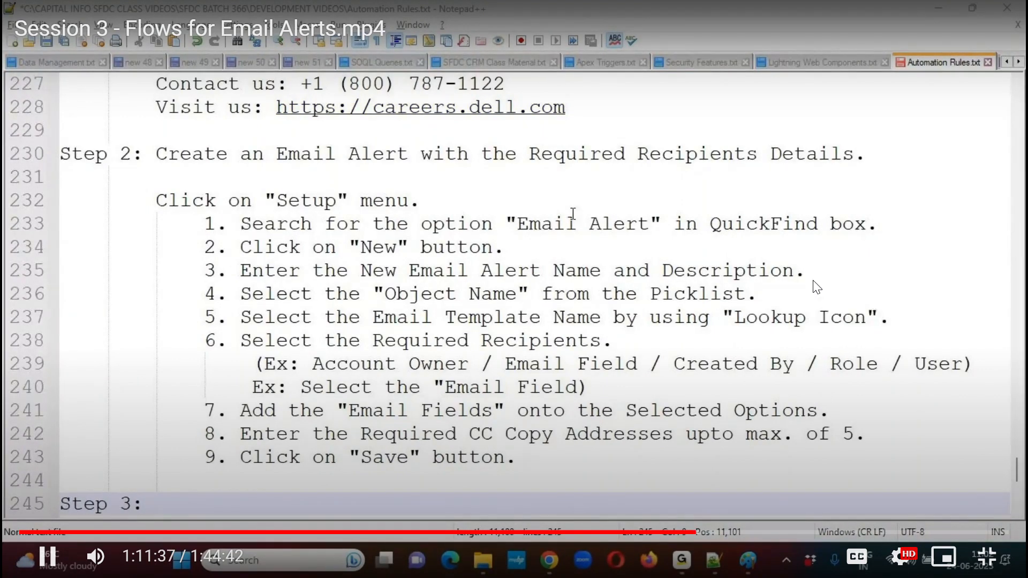
Step: Rewind the video, raise its volume to full, then scroll the notes down to the Step 3 heading
{"action": "key", "text": "Left"}
{"action": "key", "text": "Left"}
{"action": "key", "text": "Left"}
{"action": "key", "text": "Left"}
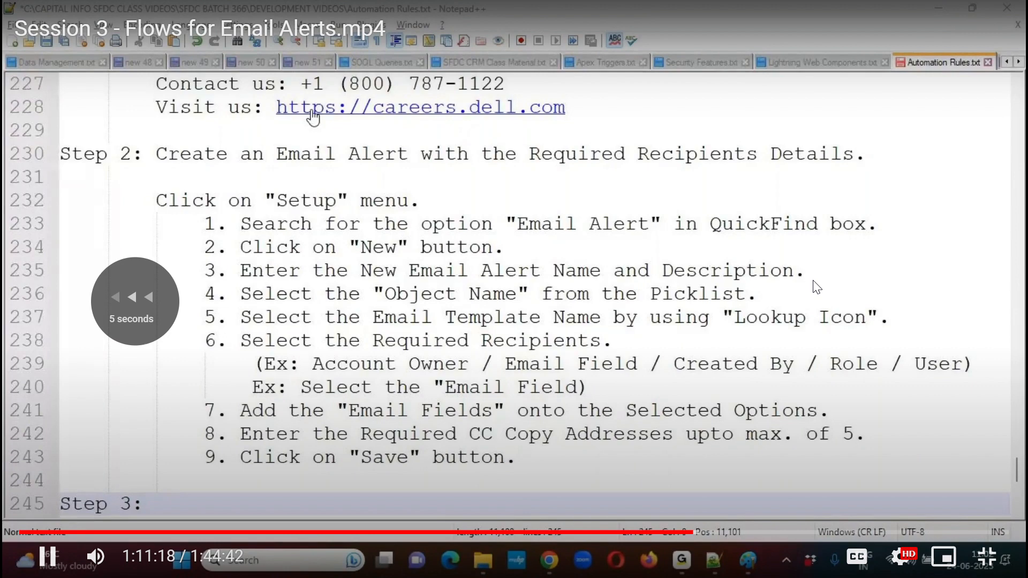
{"action": "key", "text": "Up"}
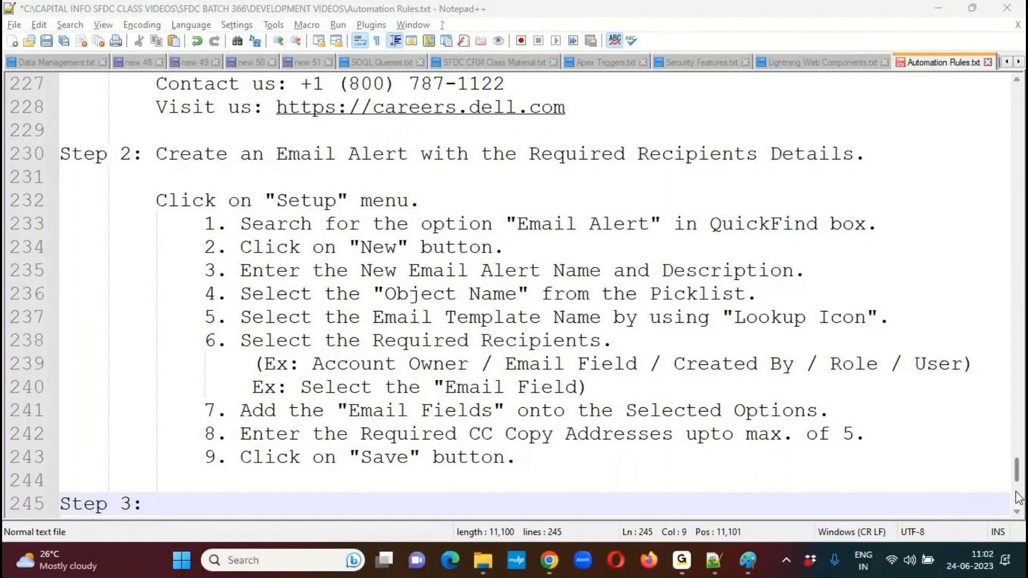
{"action": "left_click", "coordinate": [1019, 472]}
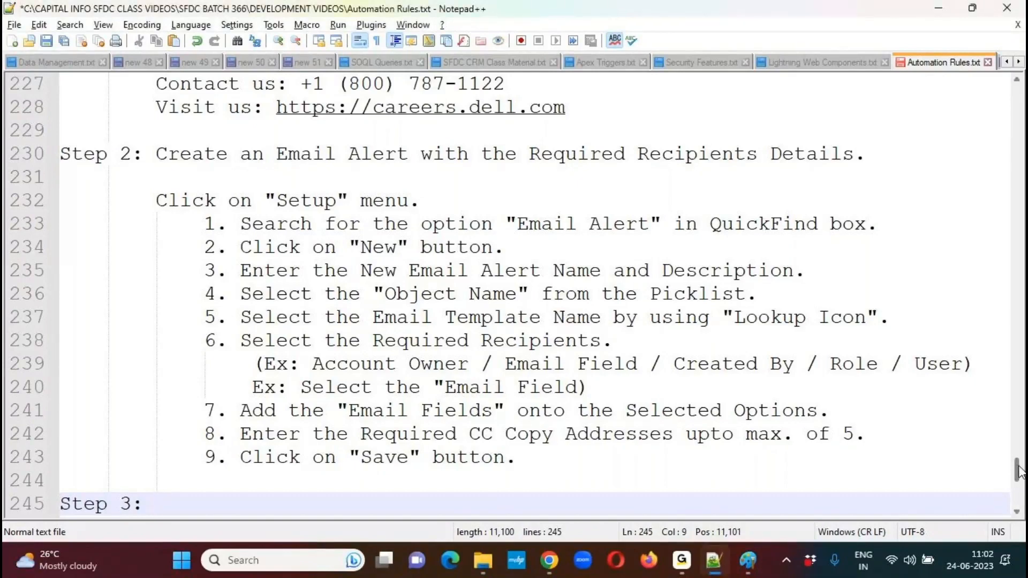
{"action": "scroll", "coordinate": [1019, 466], "scroll_direction": "down", "scroll_amount": 1}
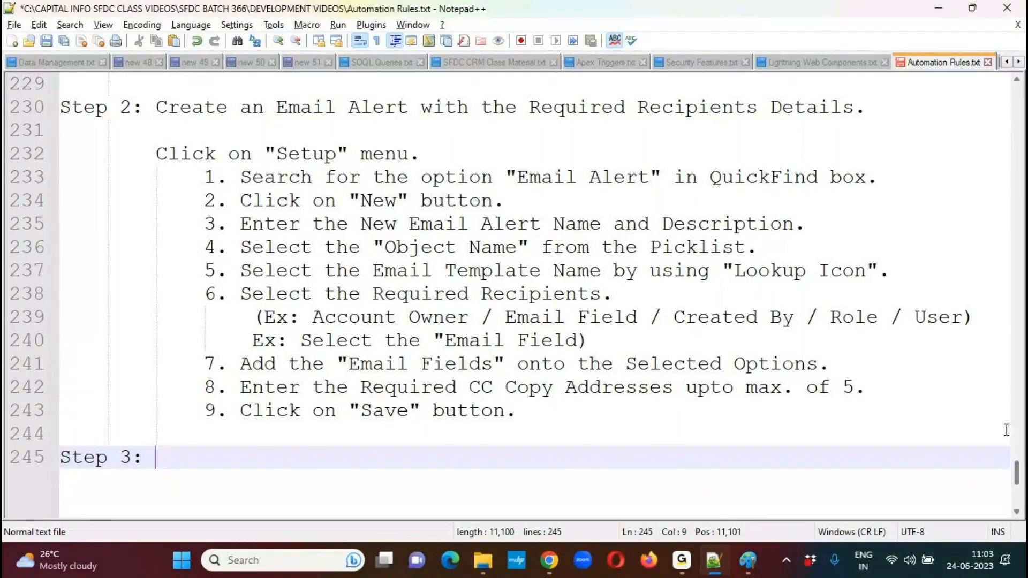
{"action": "scroll", "coordinate": [1007, 430], "scroll_direction": "down", "scroll_amount": 4}
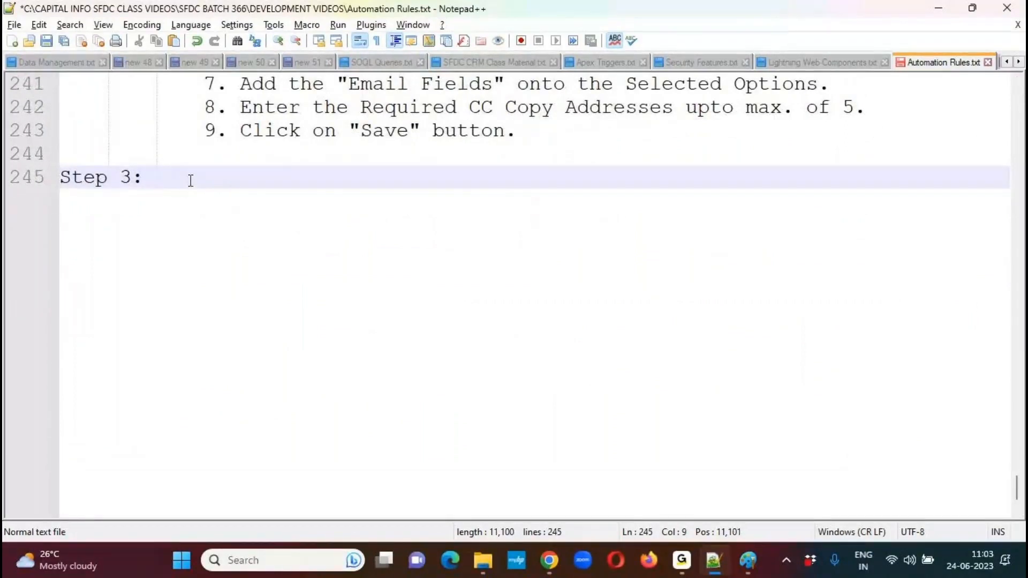
Step: Save Automation Rules.txt with Ctrl+S and put the cursor at the end of the Save step line
{"action": "key", "text": "ctrl+s"}
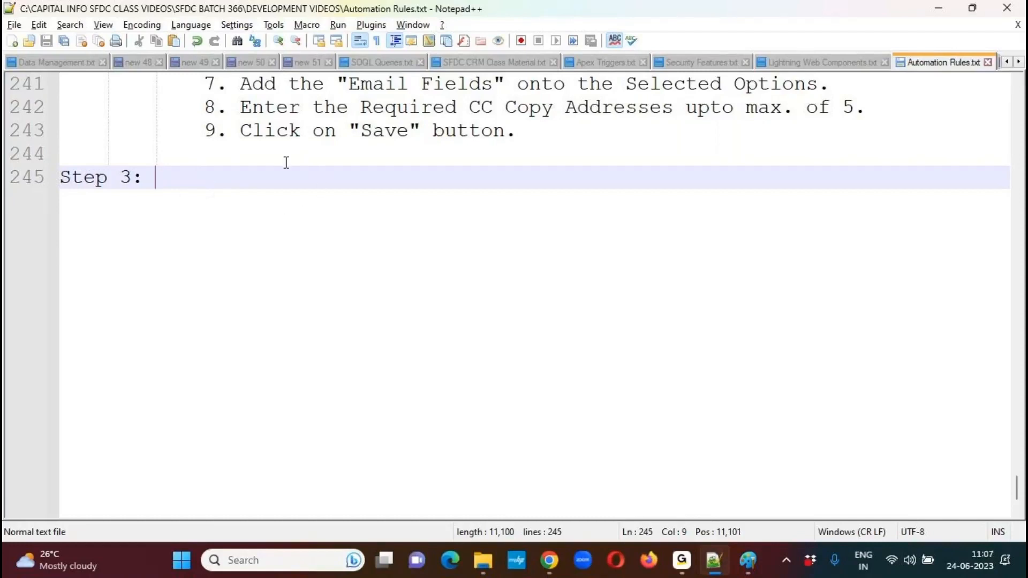
{"action": "left_click", "coordinate": [546, 140]}
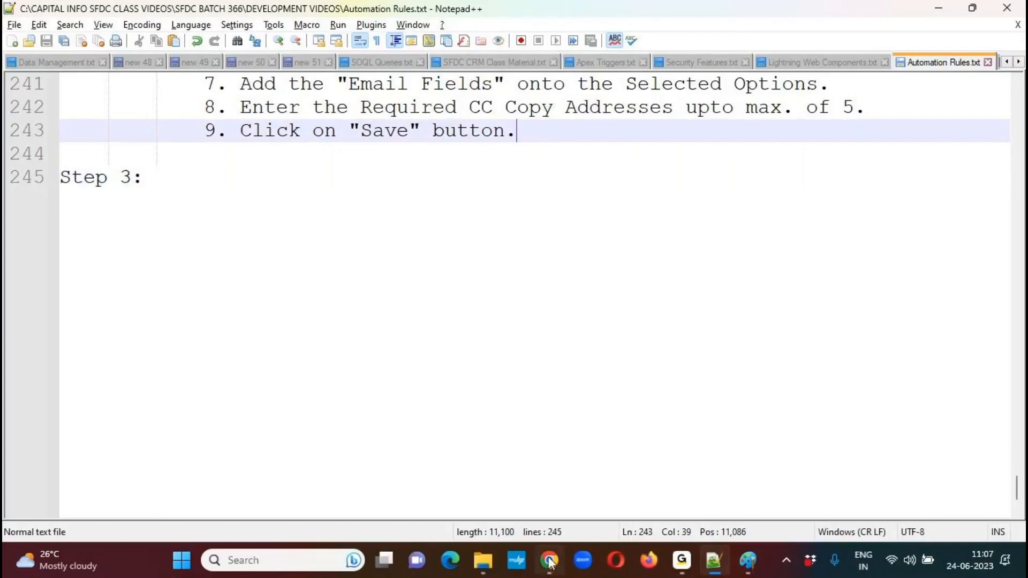
Step: Find Email Alerts in Classic Setup via 'email alert' and switch to Lightning Experience
{"action": "mouse_move", "coordinate": [550, 560]}
{"action": "left_click", "coordinate": [549, 435]}
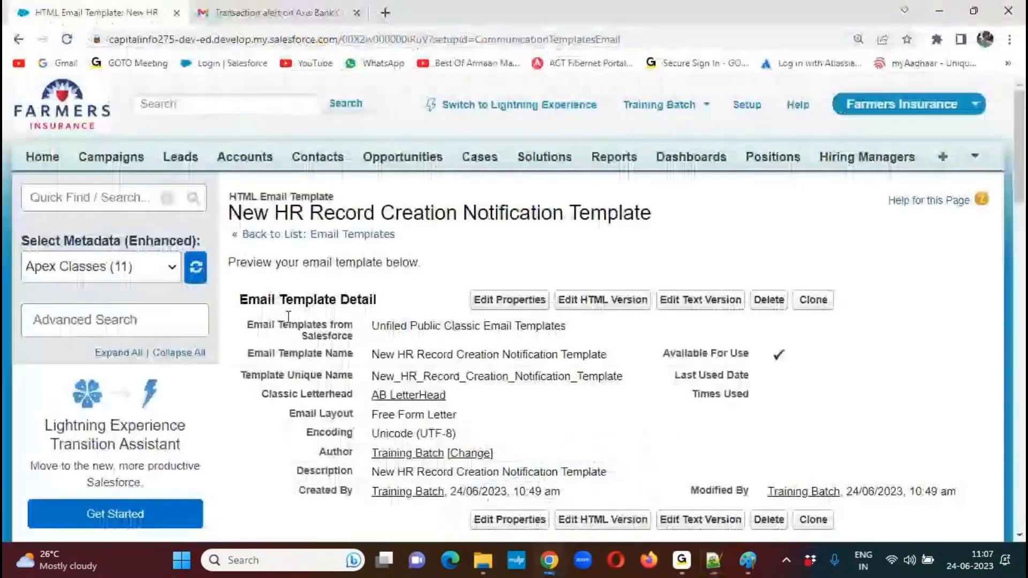
{"action": "left_click", "coordinate": [115, 198]}
{"action": "type", "text": "email alert"}
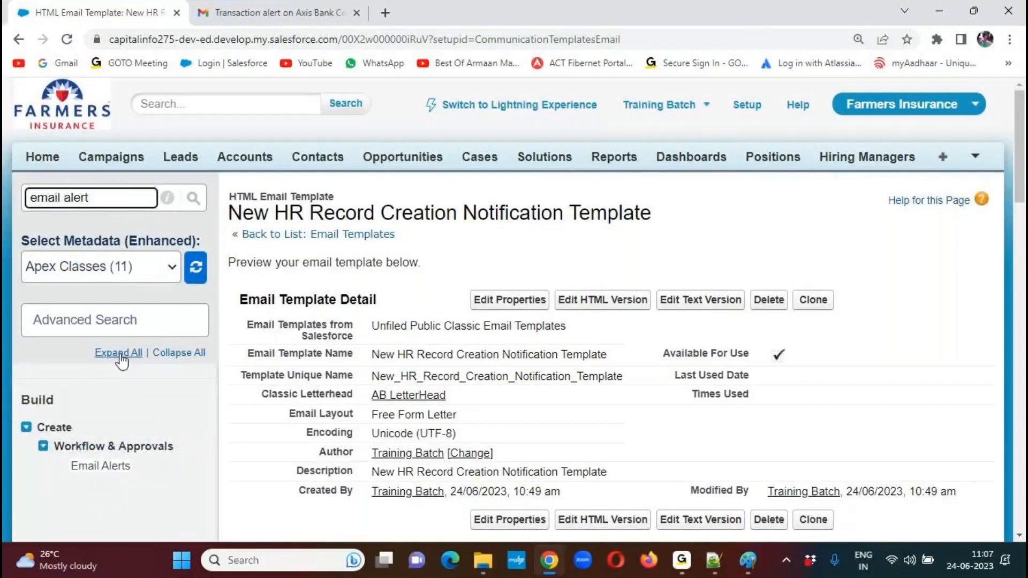
{"action": "left_click", "coordinate": [102, 467]}
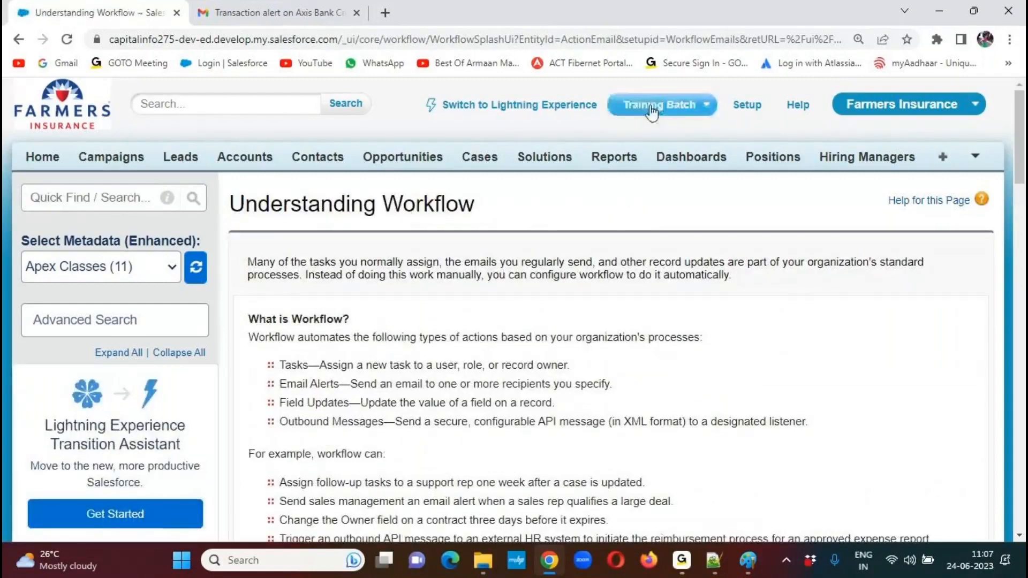
{"action": "left_click", "coordinate": [573, 105]}
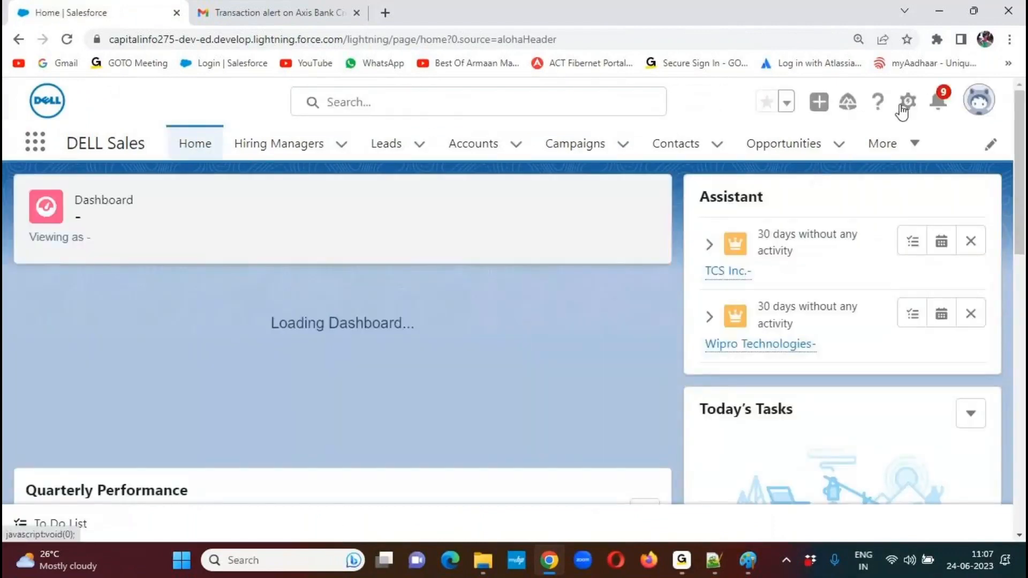
Step: Open Setup in a new tab, search 'email alert', and continue past the workflow intro page
{"action": "left_click", "coordinate": [907, 102]}
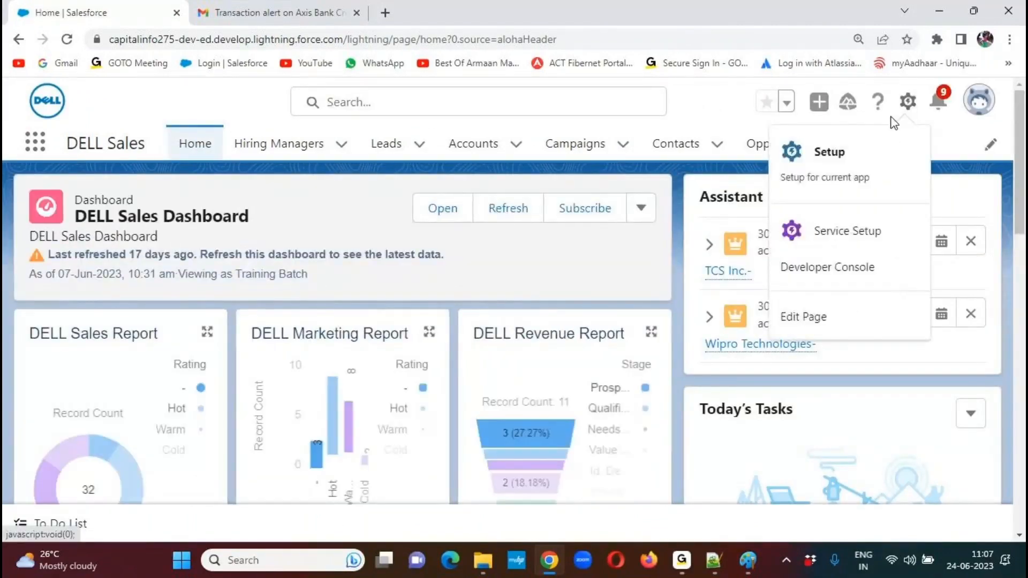
{"action": "left_click", "coordinate": [829, 153]}
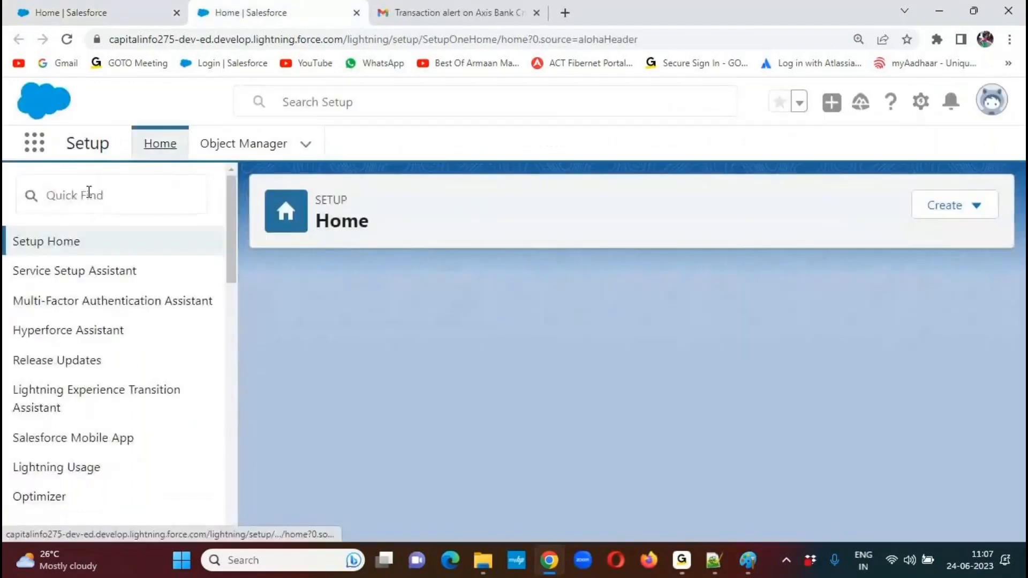
{"action": "left_click", "coordinate": [108, 202]}
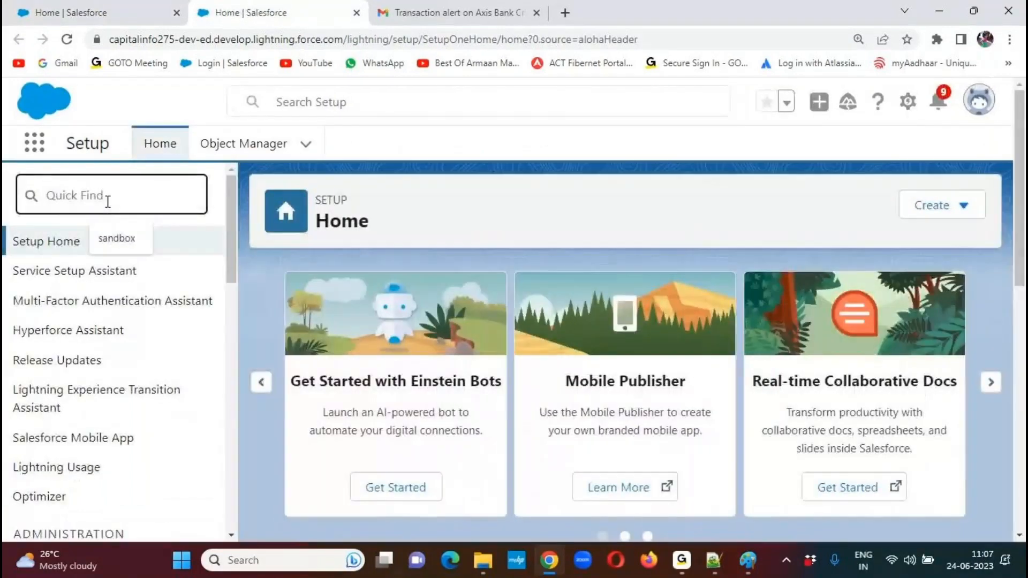
{"action": "type", "text": "email alert"}
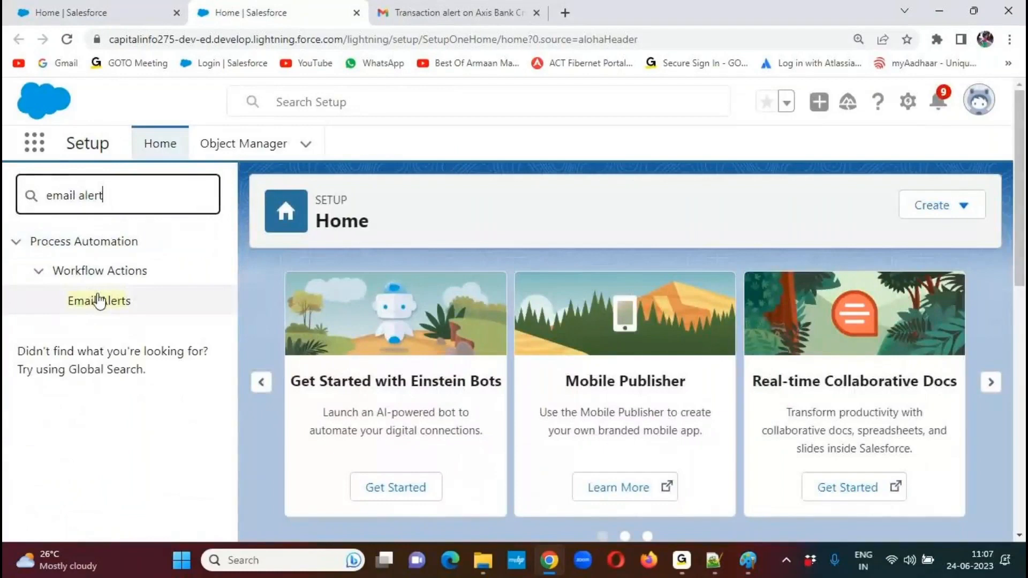
{"action": "left_click", "coordinate": [115, 310]}
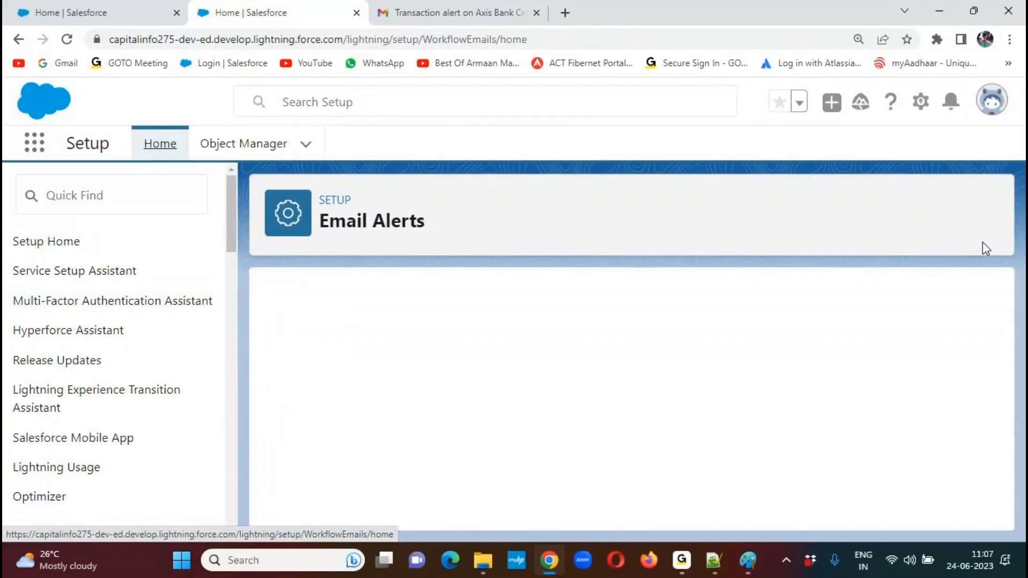
{"action": "scroll", "coordinate": [621, 397], "scroll_direction": "down", "scroll_amount": 3}
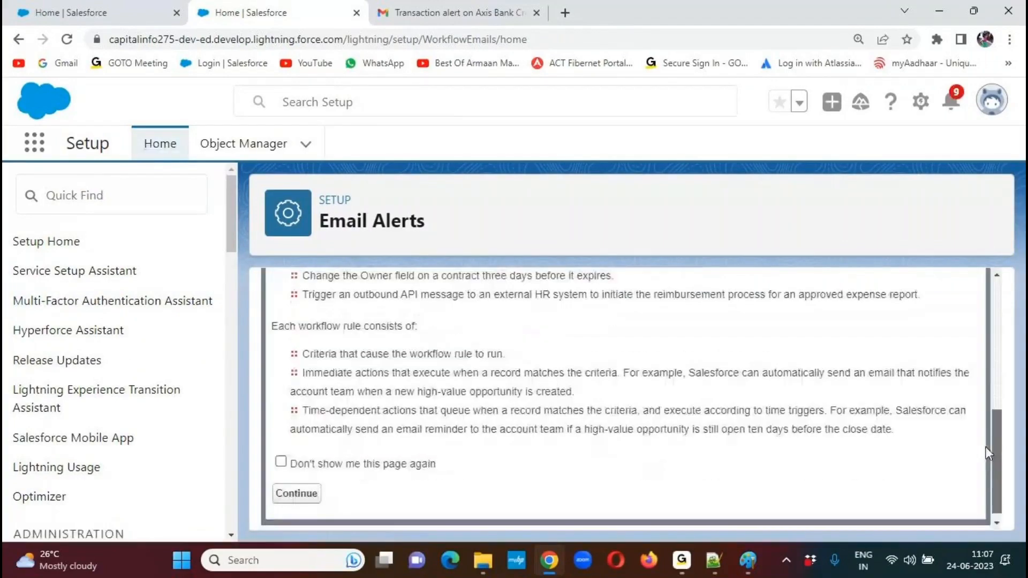
{"action": "left_click", "coordinate": [293, 488]}
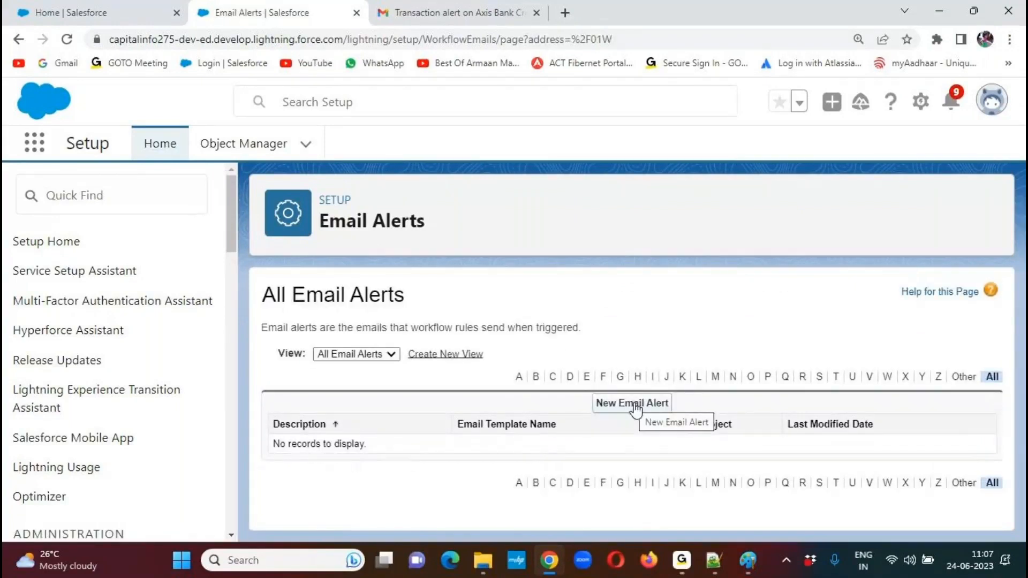
Step: Start a new email alert described as 'New HR Record Creaton Notification Alert' with auto-filled Unique Name
{"action": "left_click", "coordinate": [635, 410]}
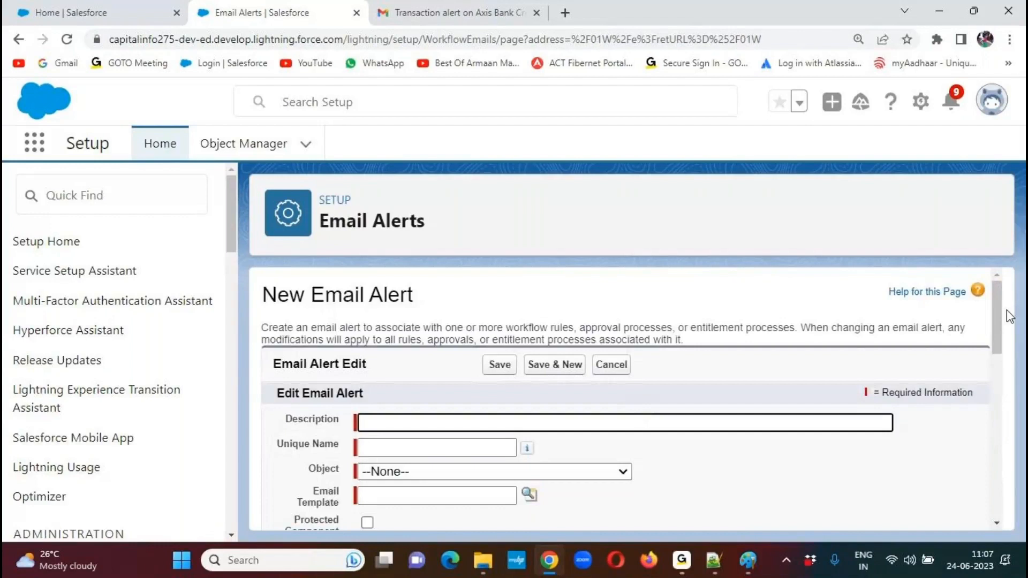
{"action": "left_click_drag", "start_coordinate": [994, 285], "coordinate": [995, 311]}
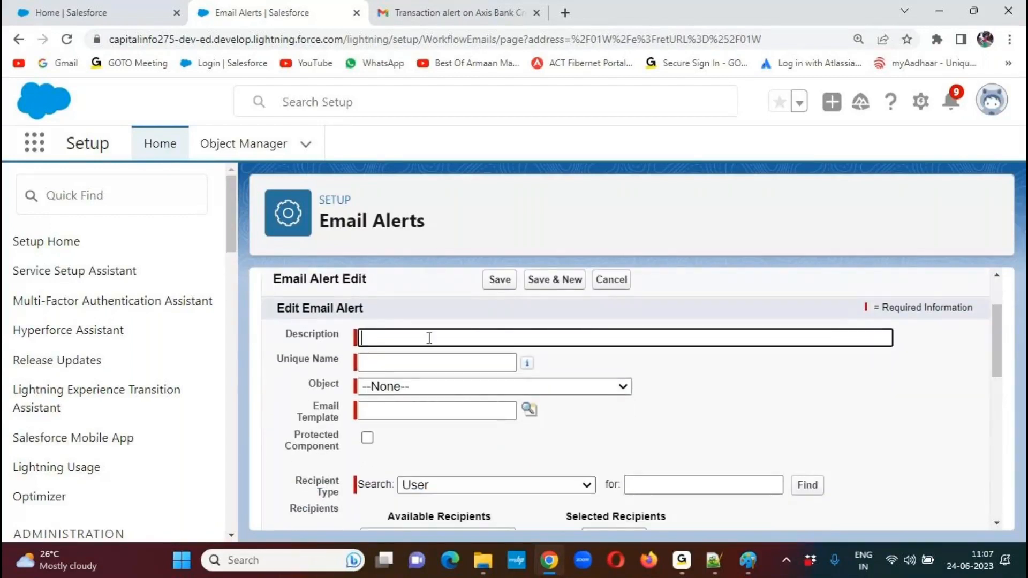
{"action": "type", "text": "New "}
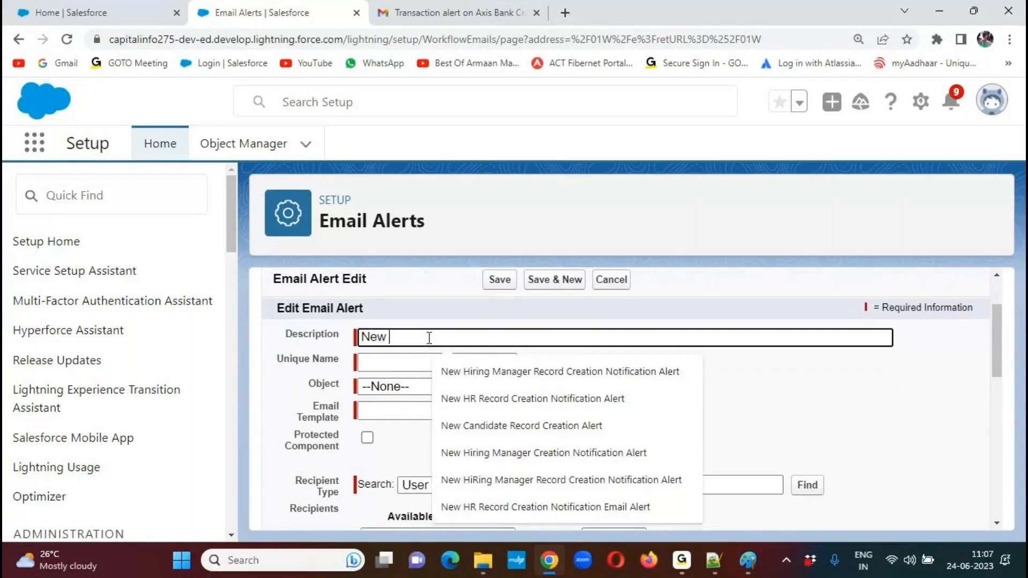
{"action": "type", "text": "HR Re"}
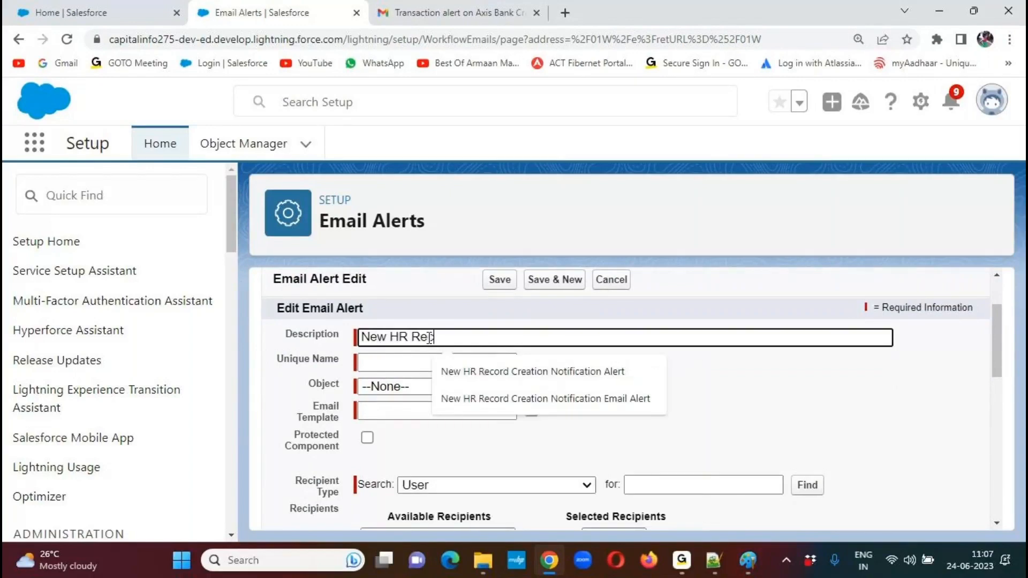
{"action": "type", "text": "cord Creato"}
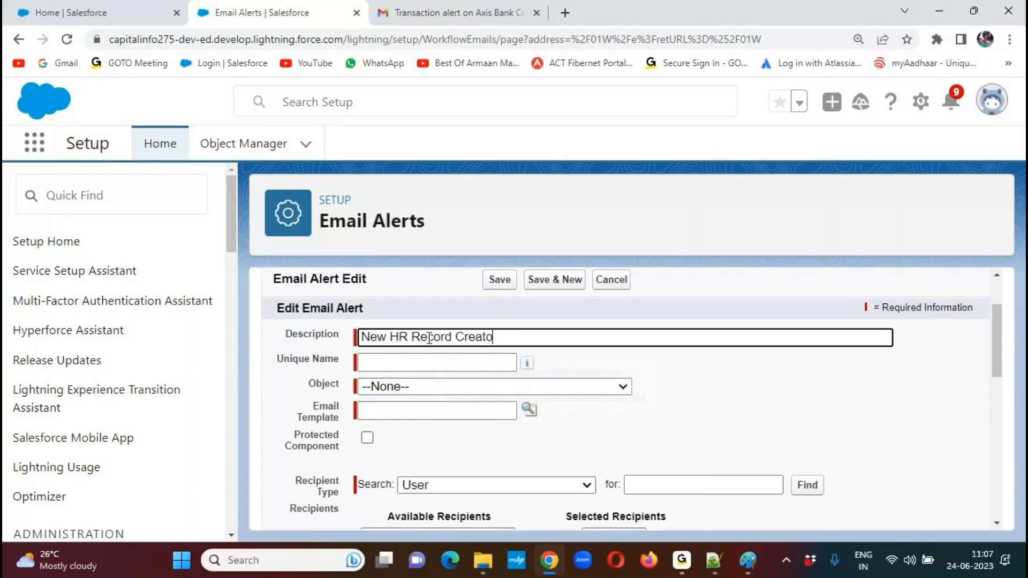
{"action": "type", "text": "n Notification Alert"}
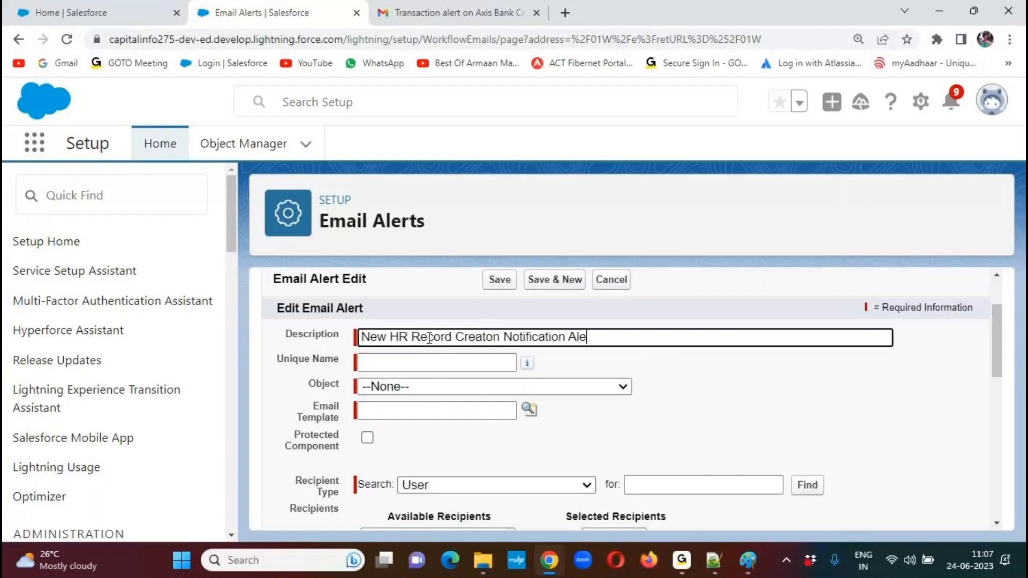
{"action": "key", "text": "ctrl+a"}
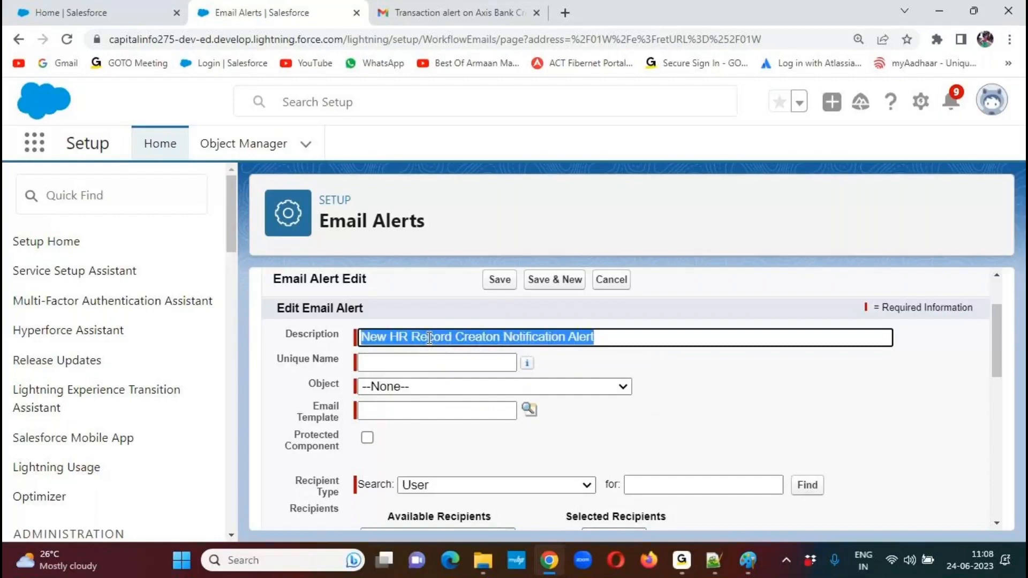
{"action": "key", "text": "Tab"}
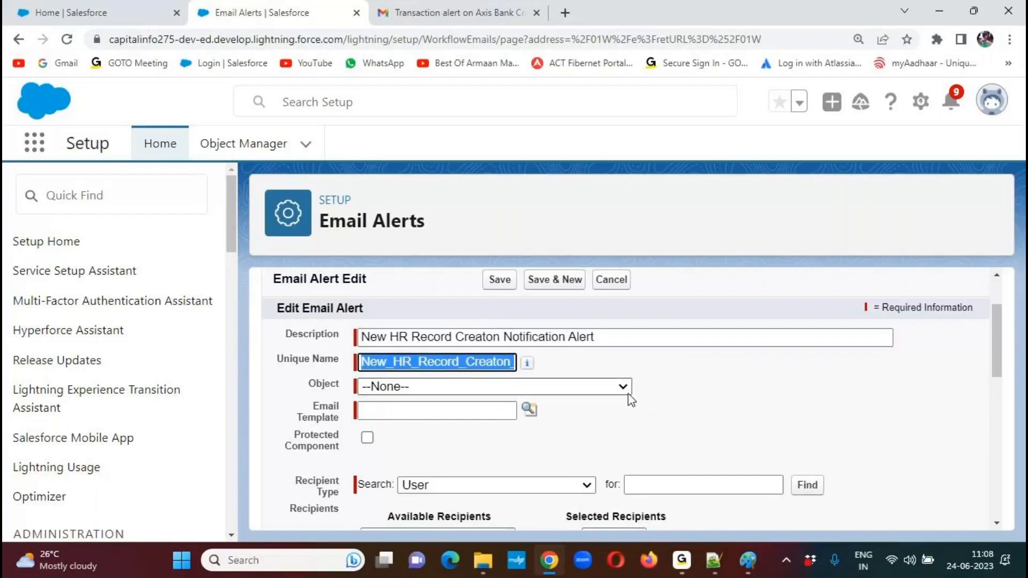
{"action": "left_click", "coordinate": [746, 368]}
{"action": "left_click_drag", "start_coordinate": [998, 317], "coordinate": [1000, 335]}
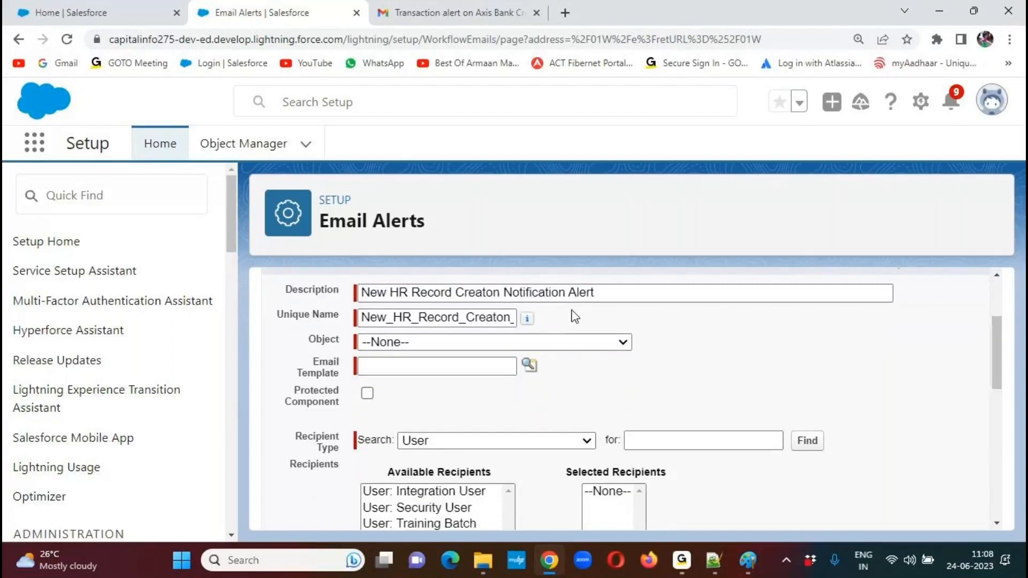
{"action": "left_click_drag", "start_coordinate": [609, 294], "coordinate": [343, 304]}
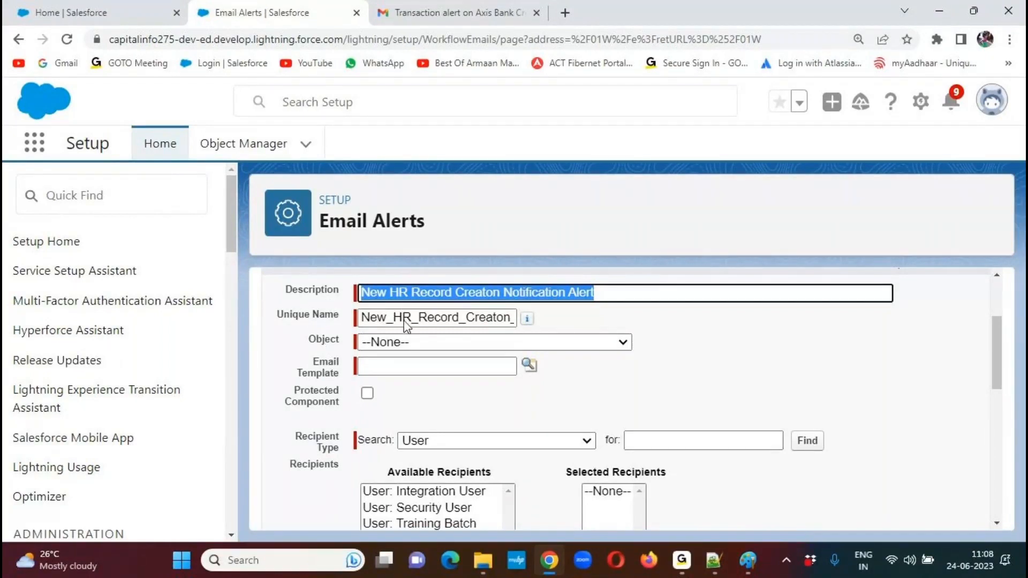
Step: Set the email alert's object to Hiring Manager
{"action": "left_click", "coordinate": [575, 345]}
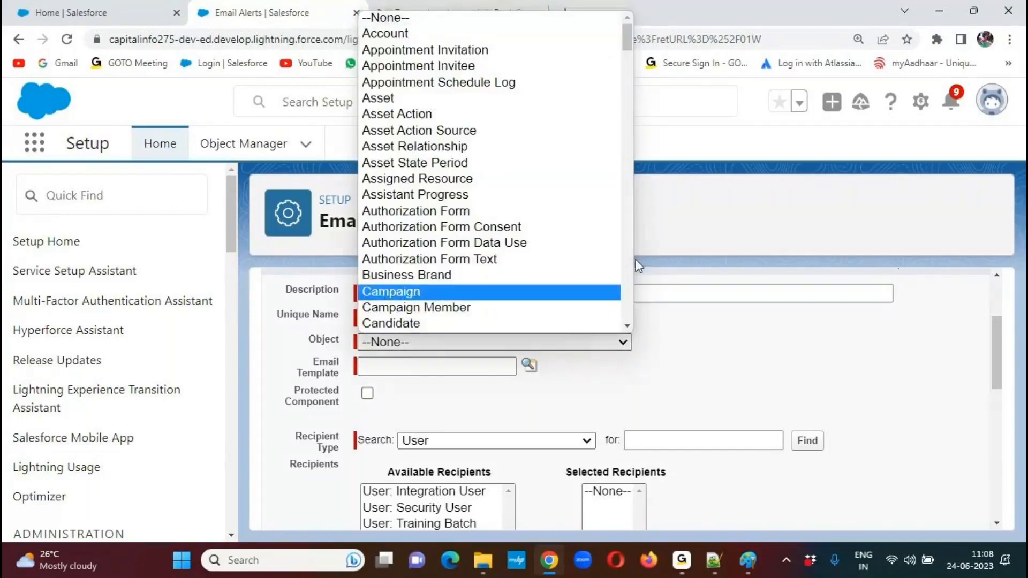
{"action": "left_click", "coordinate": [627, 326]}
{"action": "left_click", "coordinate": [627, 326]}
{"action": "left_click_drag", "start_coordinate": [627, 324], "coordinate": [627, 324]}
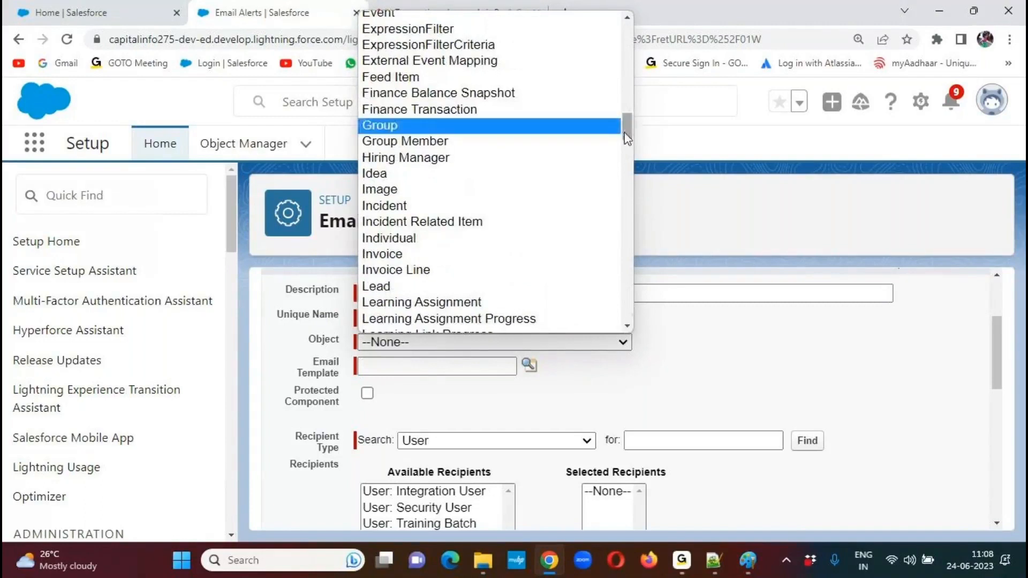
{"action": "left_click", "coordinate": [454, 158]}
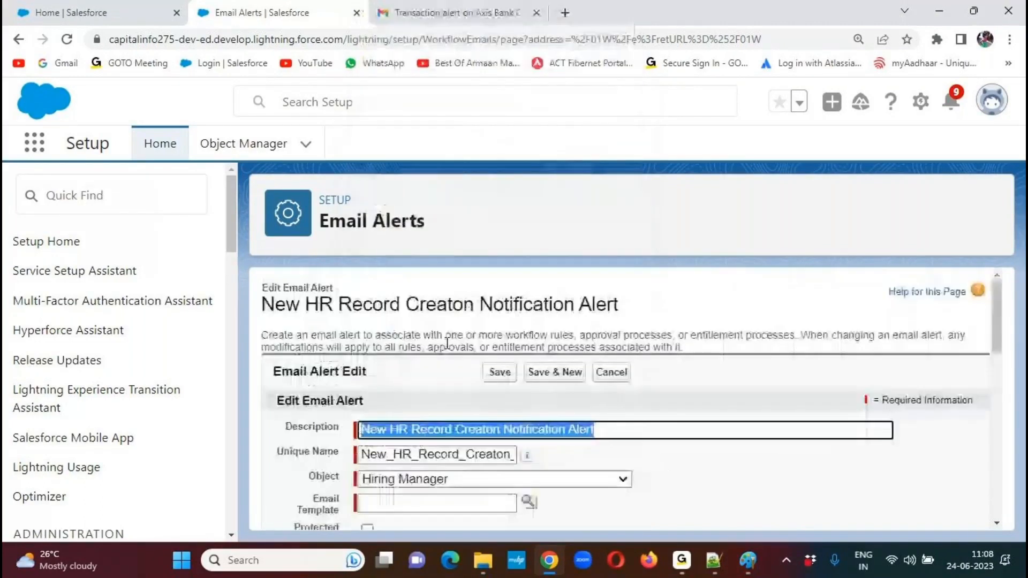
{"action": "left_click_drag", "start_coordinate": [994, 304], "coordinate": [993, 350]}
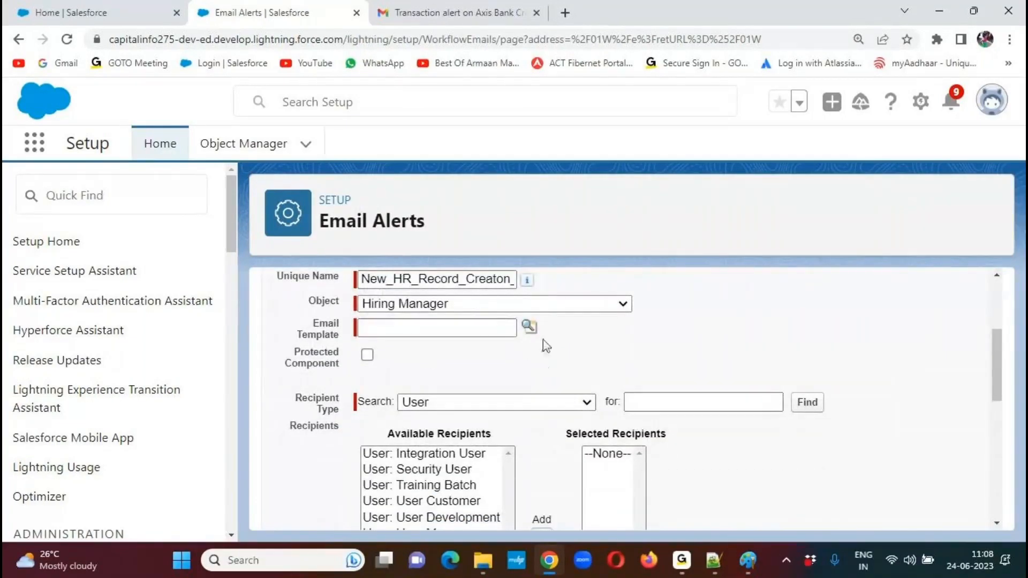
Step: Pick New HR Record Creation Notification Template from the widened email template lookup
{"action": "left_click", "coordinate": [530, 327]}
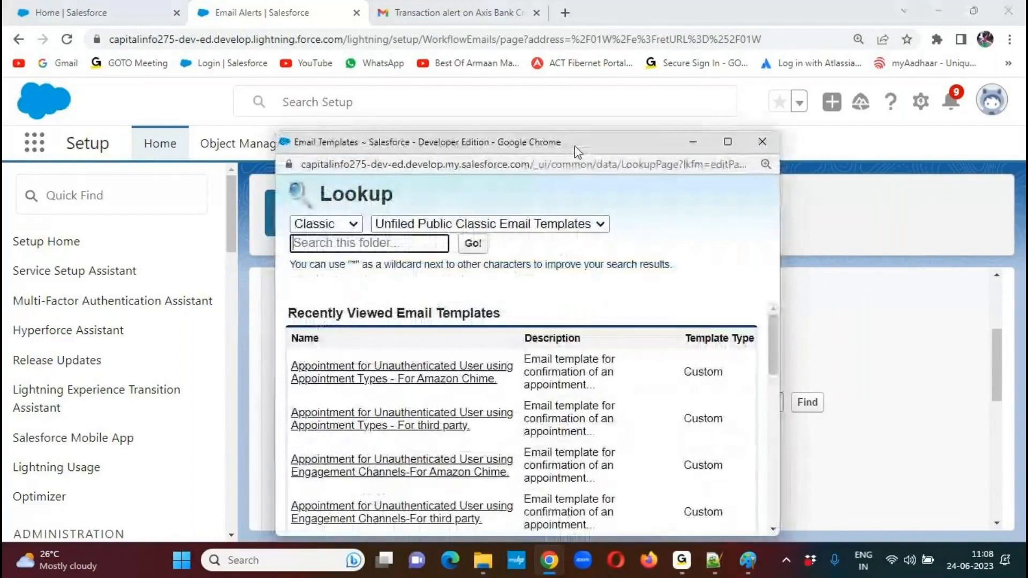
{"action": "left_click_drag", "start_coordinate": [574, 143], "coordinate": [474, 94]}
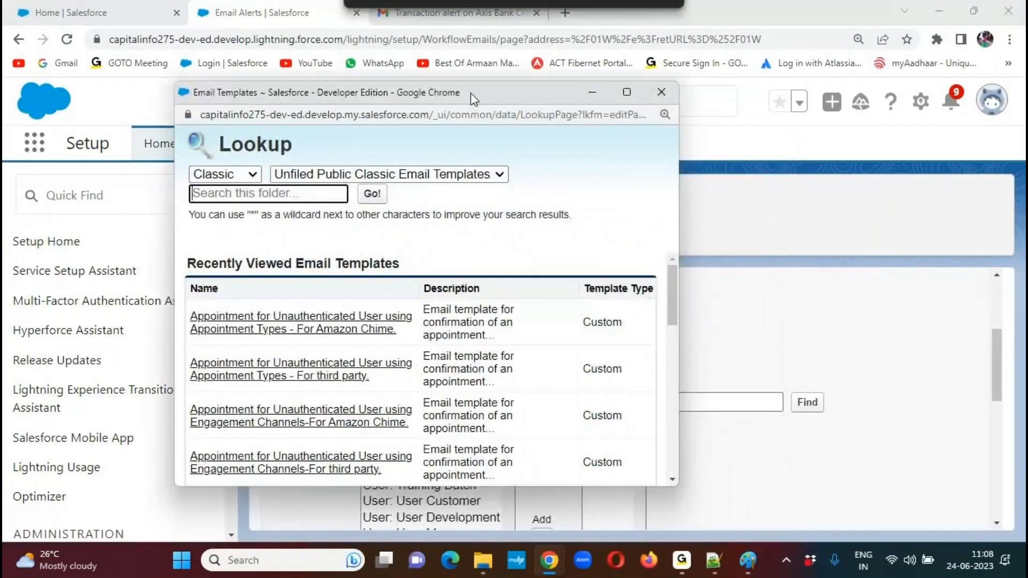
{"action": "left_click_drag", "start_coordinate": [678, 345], "coordinate": [1020, 342]}
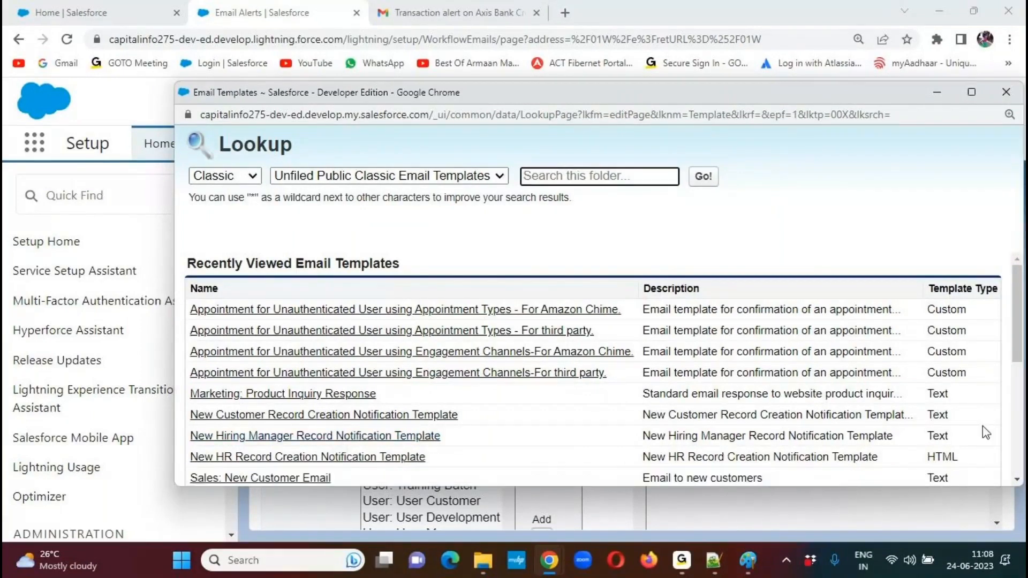
{"action": "left_click", "coordinate": [325, 460]}
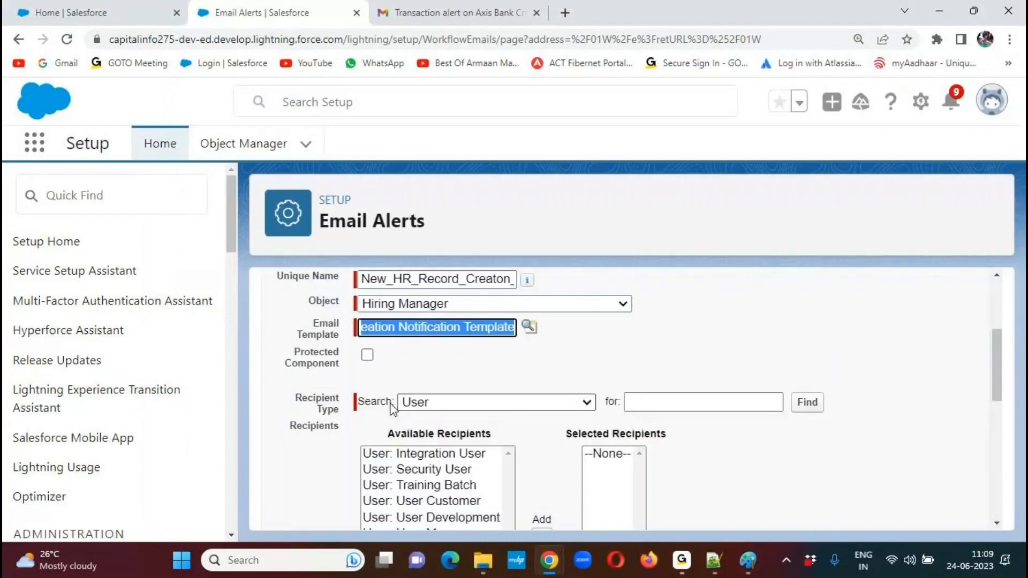
Step: Open the Recipient Type Search dropdown below the filled template field
{"action": "left_click", "coordinate": [511, 360]}
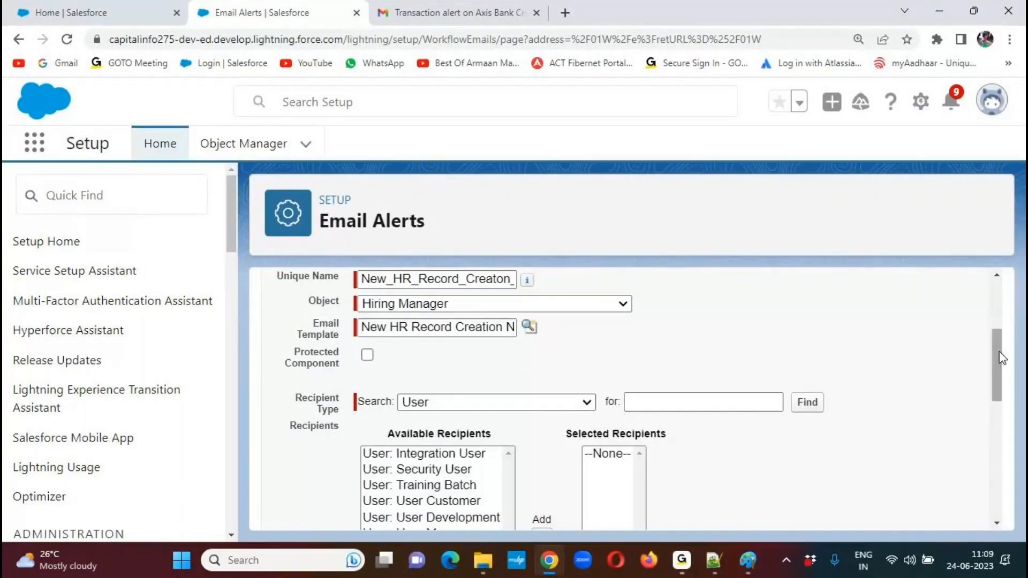
{"action": "left_click_drag", "start_coordinate": [998, 352], "coordinate": [1000, 381]}
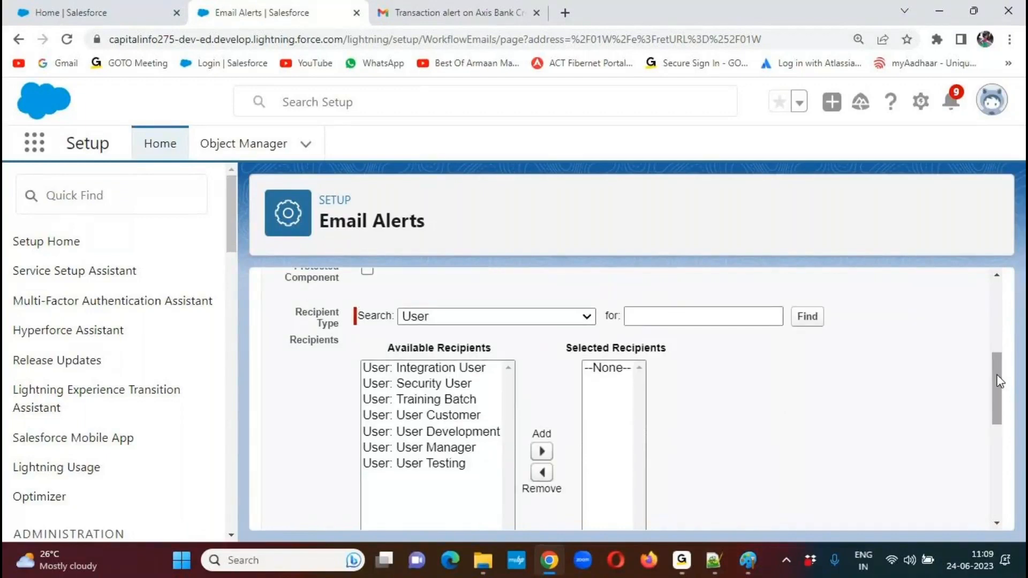
{"action": "left_click", "coordinate": [497, 320]}
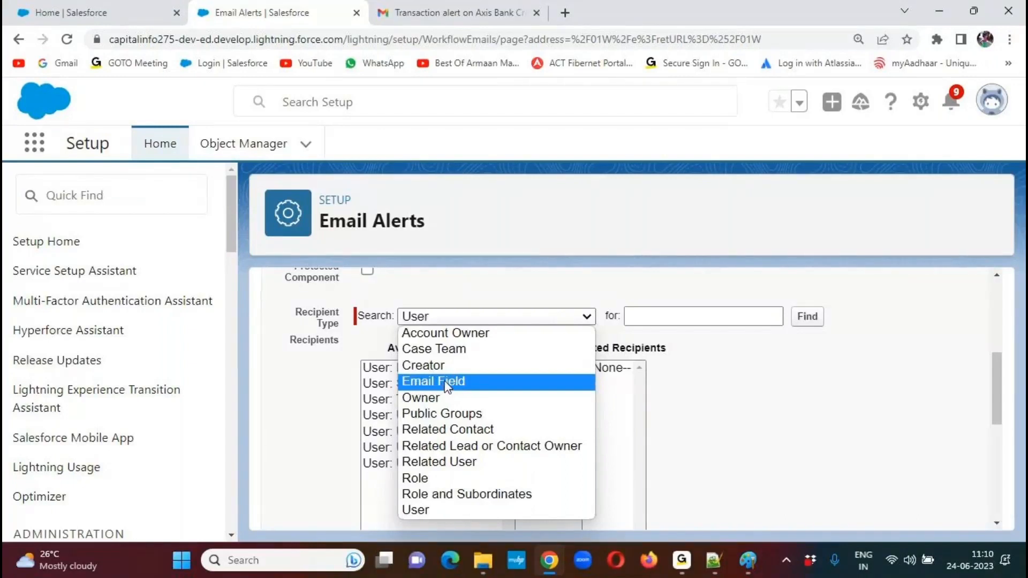
Step: Add Email Field: Email Address to the alert's selected recipients
{"action": "left_click", "coordinate": [447, 387]}
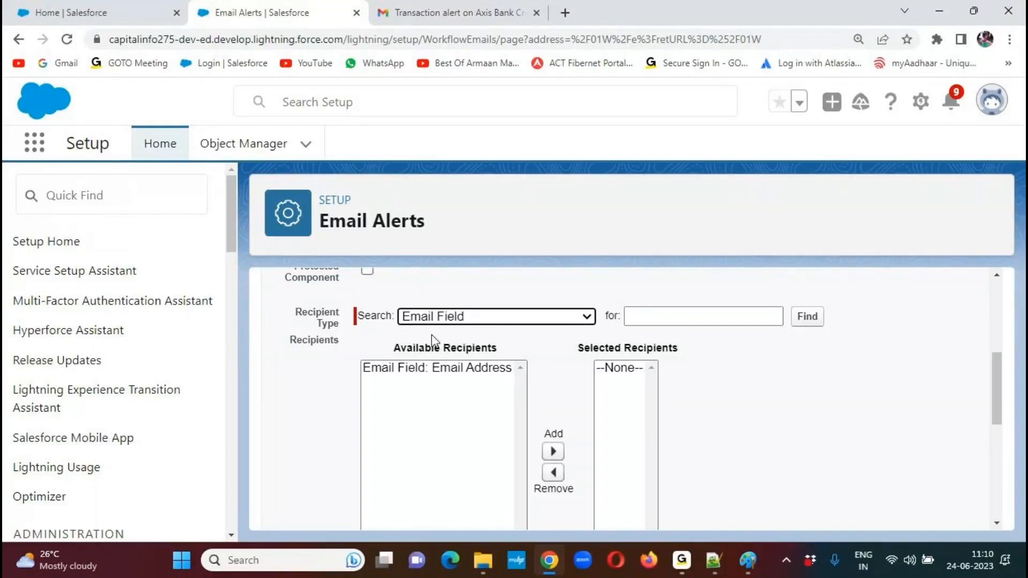
{"action": "left_click", "coordinate": [433, 367]}
{"action": "scroll", "coordinate": [436, 371], "scroll_direction": "down", "scroll_amount": 1}
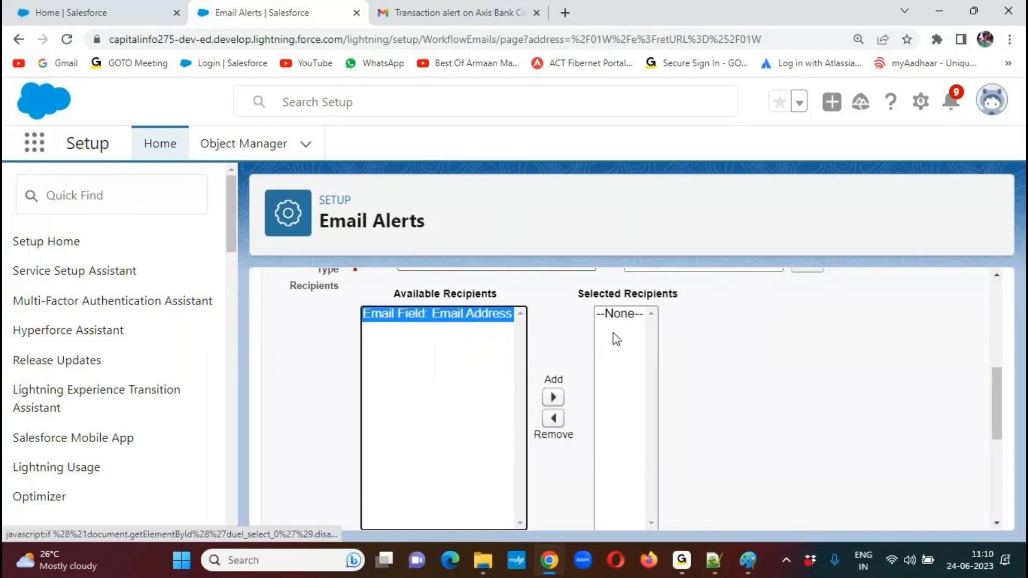
{"action": "left_click", "coordinate": [553, 397]}
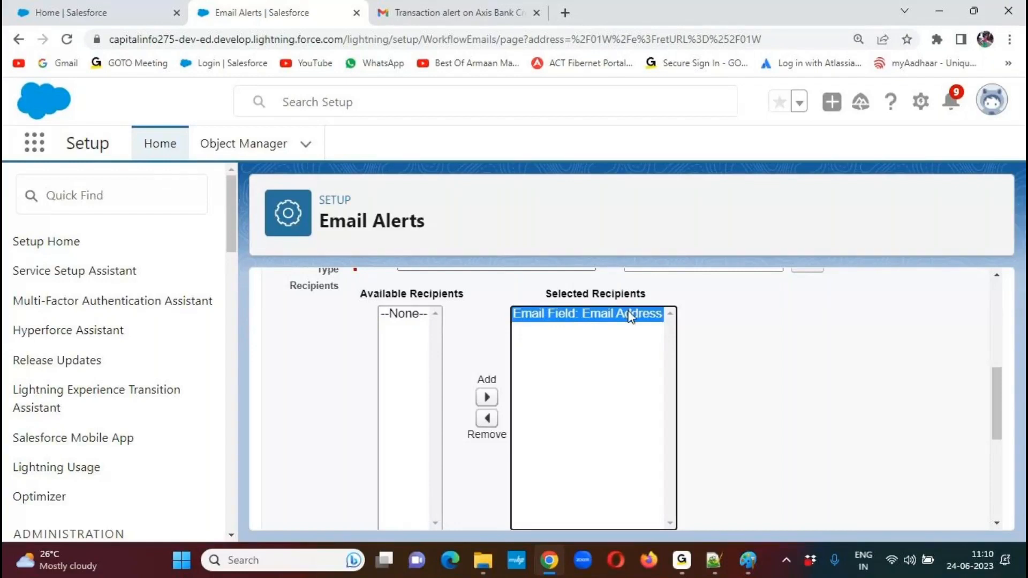
{"action": "left_click", "coordinate": [770, 335]}
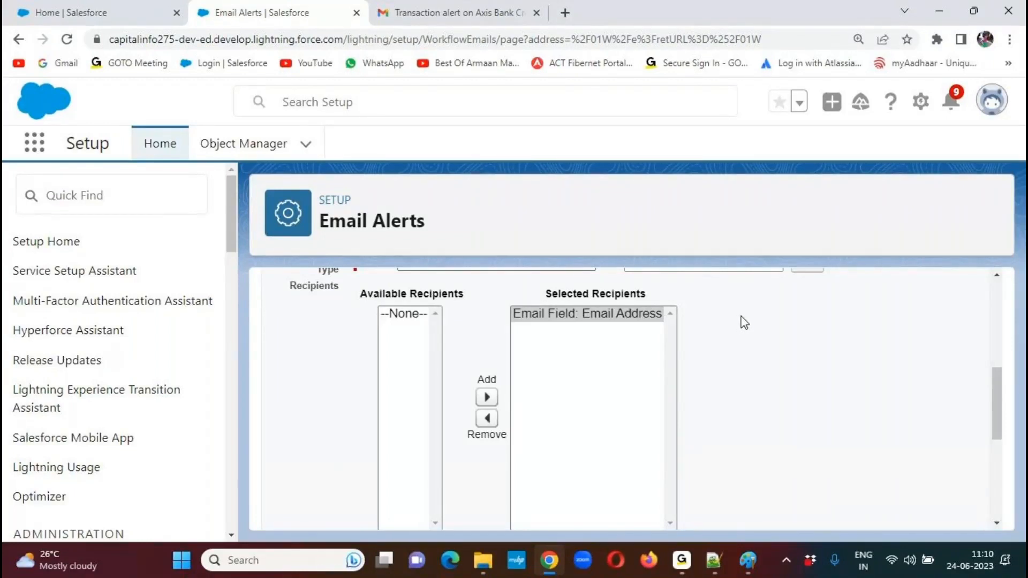
{"action": "left_click_drag", "start_coordinate": [994, 392], "coordinate": [996, 375]}
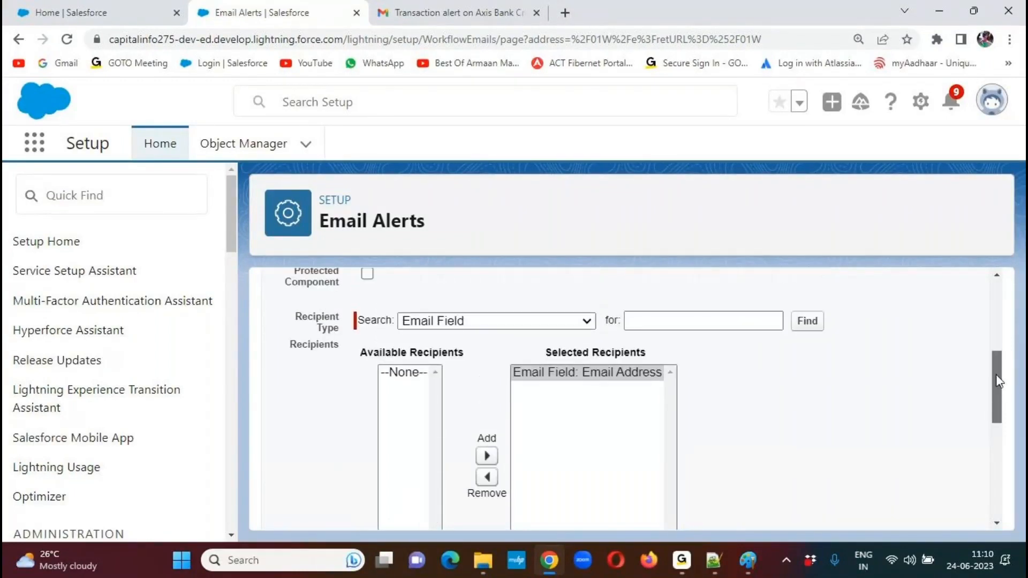
Step: Switch the recipient type to Owner and add Hiring Manager Owner to selected recipients
{"action": "left_click", "coordinate": [531, 323]}
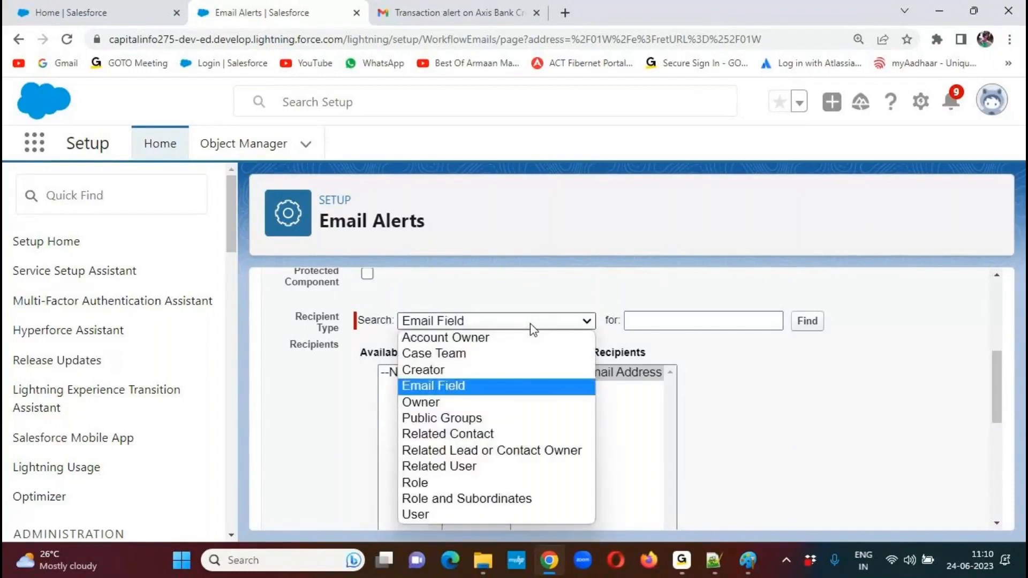
{"action": "key", "text": "Down"}
{"action": "key", "text": "Return"}
{"action": "left_click", "coordinate": [417, 374]}
{"action": "scroll", "coordinate": [416, 374], "scroll_direction": "down", "scroll_amount": 1}
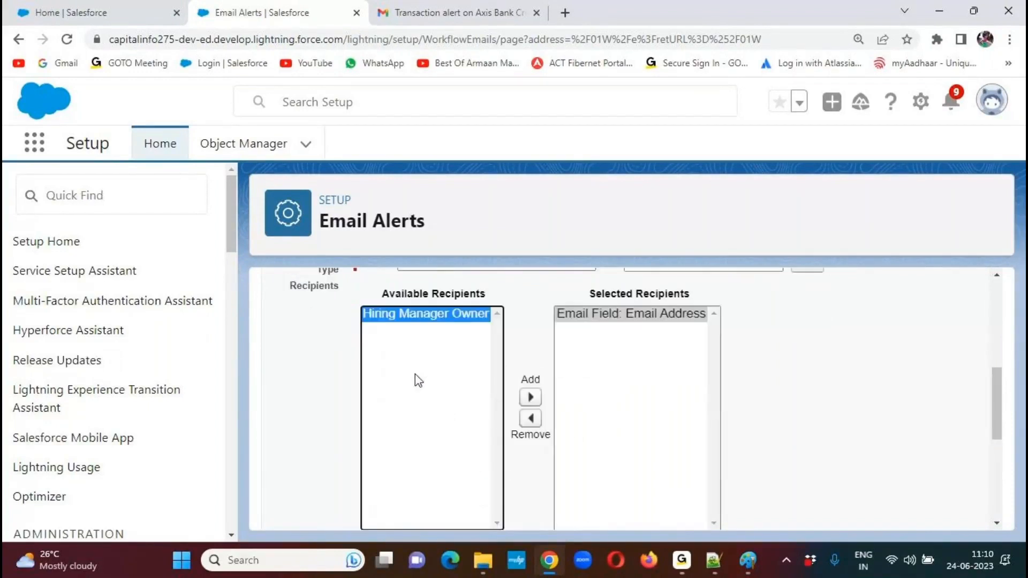
{"action": "left_click", "coordinate": [530, 397]}
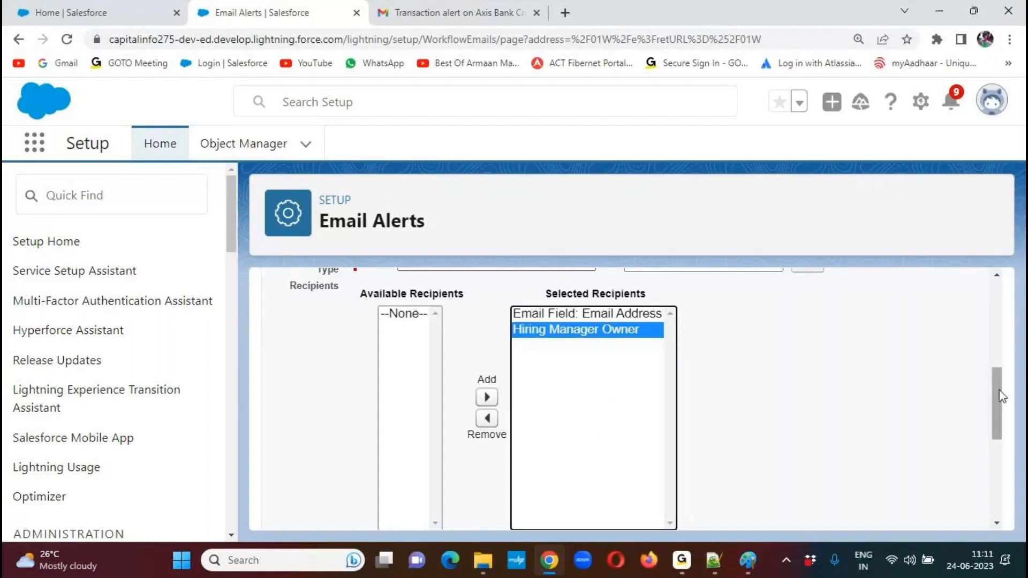
{"action": "scroll", "coordinate": [997, 413], "scroll_direction": "down", "scroll_amount": 2}
{"action": "left_click_drag", "start_coordinate": [996, 427], "coordinate": [994, 463]}
Step: Enter a CC email address in the Additional Emails box
{"action": "left_click", "coordinate": [386, 345]}
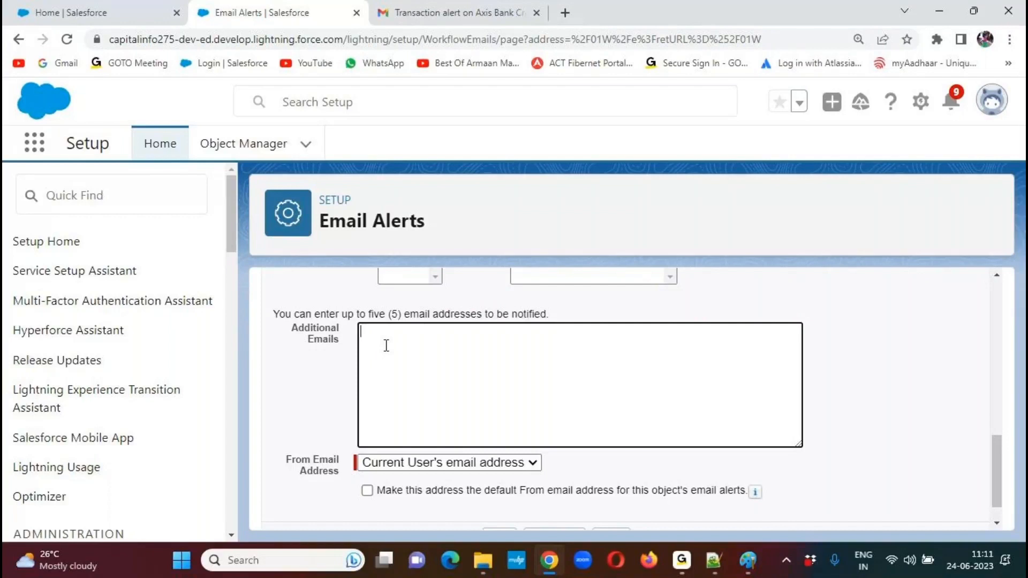
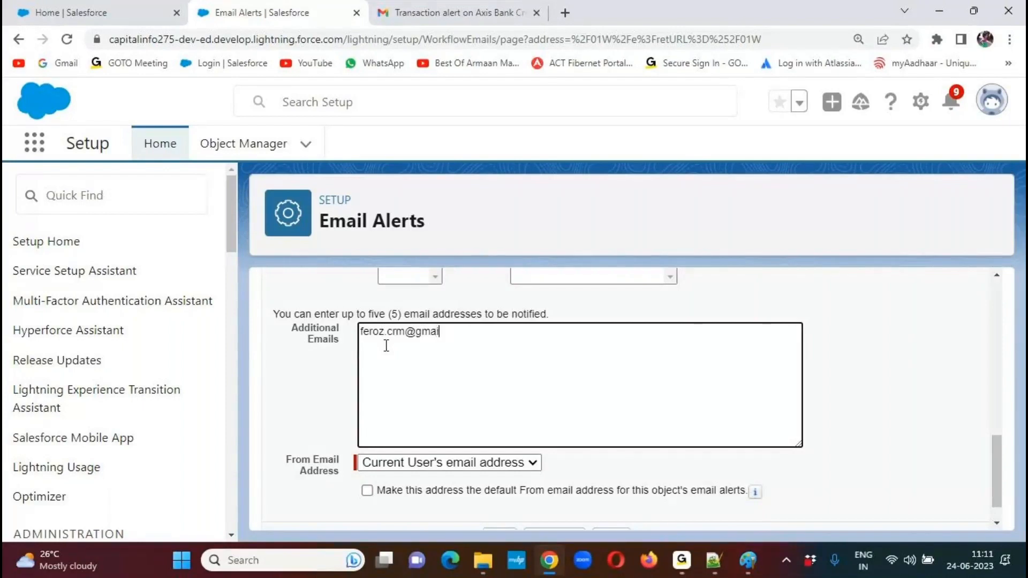
{"action": "left_click", "coordinate": [313, 384]}
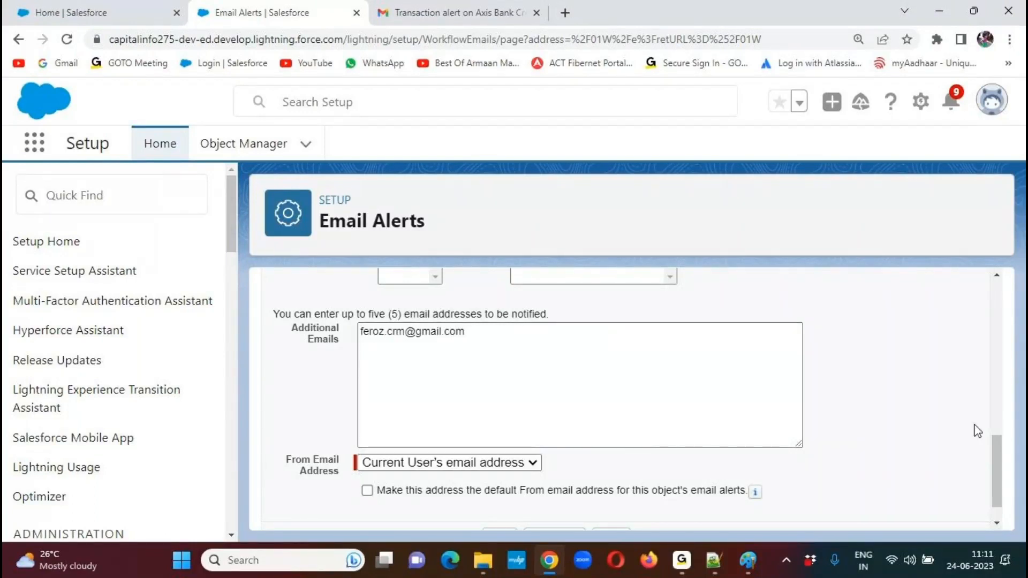
Step: Save the new email alert and view its detail page
{"action": "scroll", "coordinate": [997, 471], "scroll_direction": "down", "scroll_amount": 1}
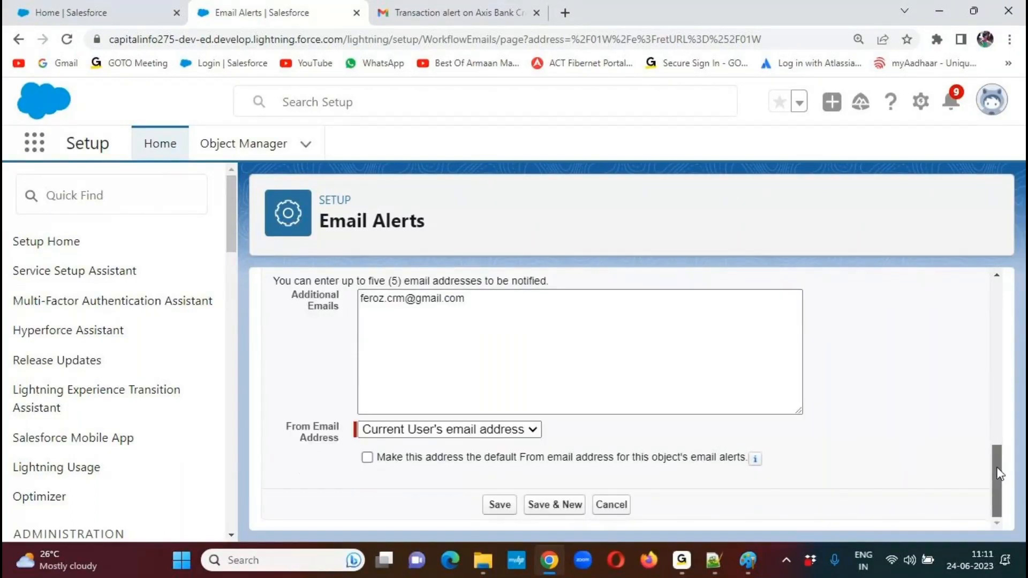
{"action": "left_click", "coordinate": [500, 506]}
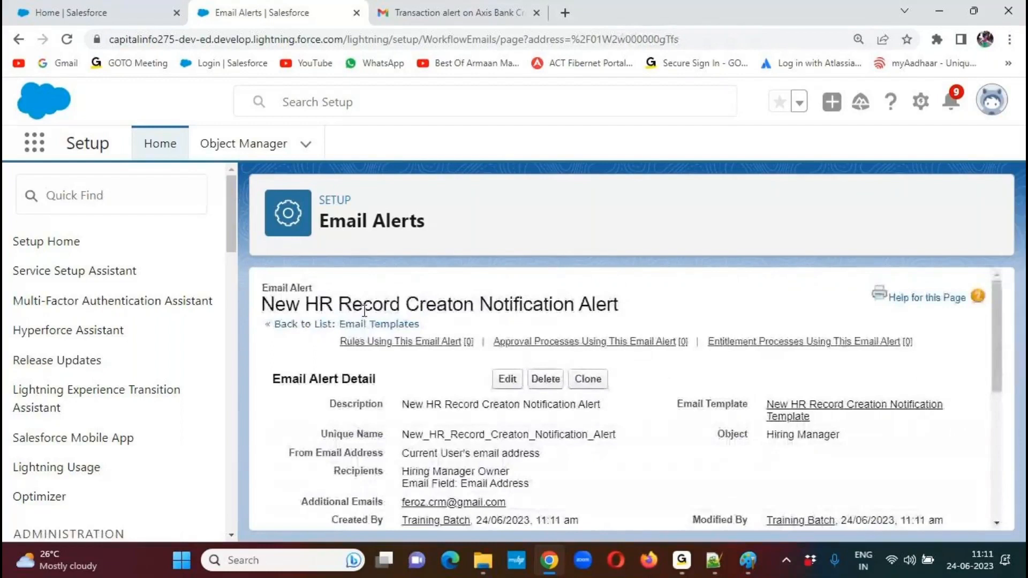
{"action": "left_click_drag", "start_coordinate": [261, 305], "coordinate": [639, 315]}
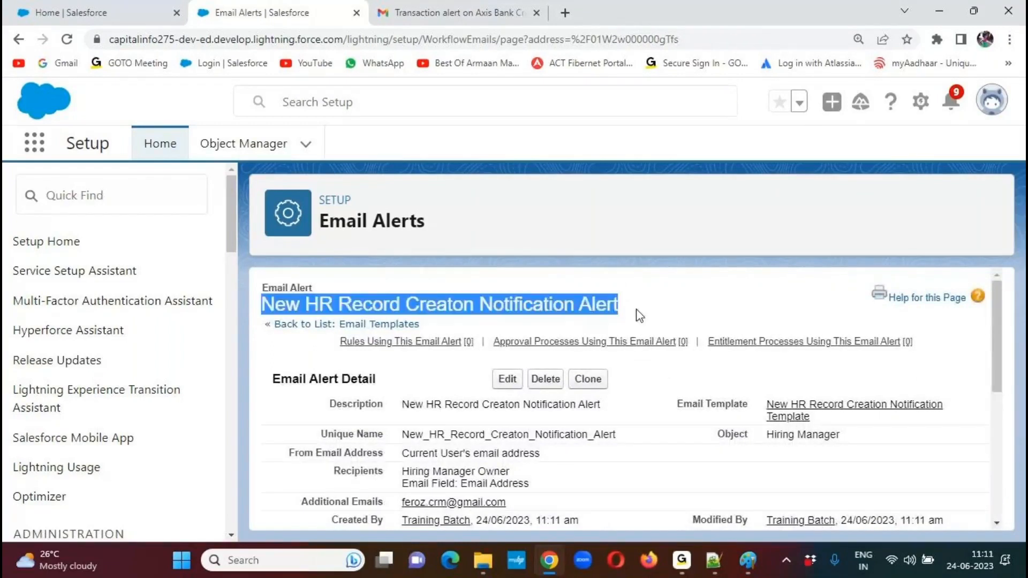
{"action": "left_click", "coordinate": [672, 308]}
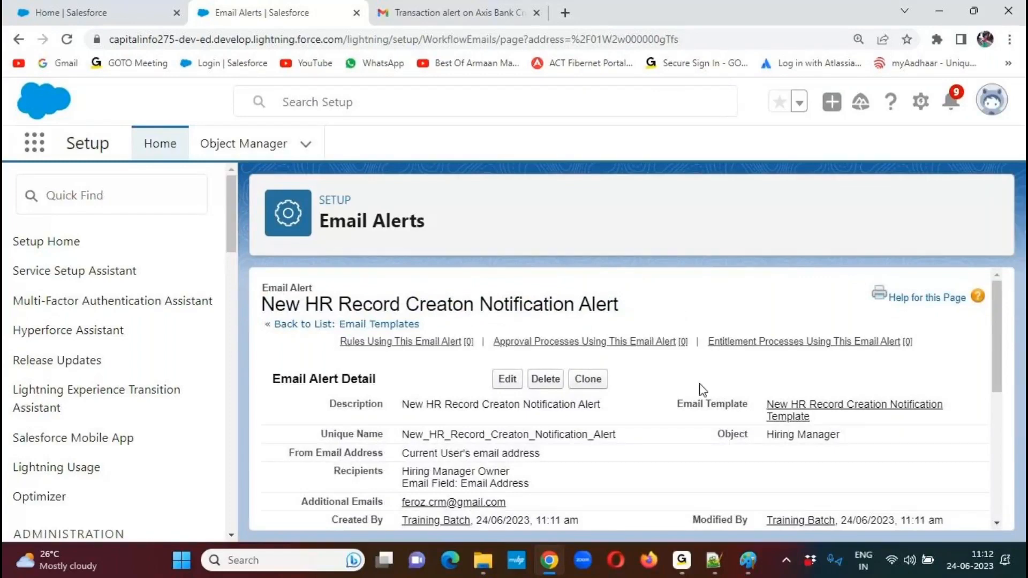
Step: Type the heading 'Create a Lightning Flow to Fire the Action Automatically upon Creating a New Record.'
{"action": "key", "text": "alt+Tab"}
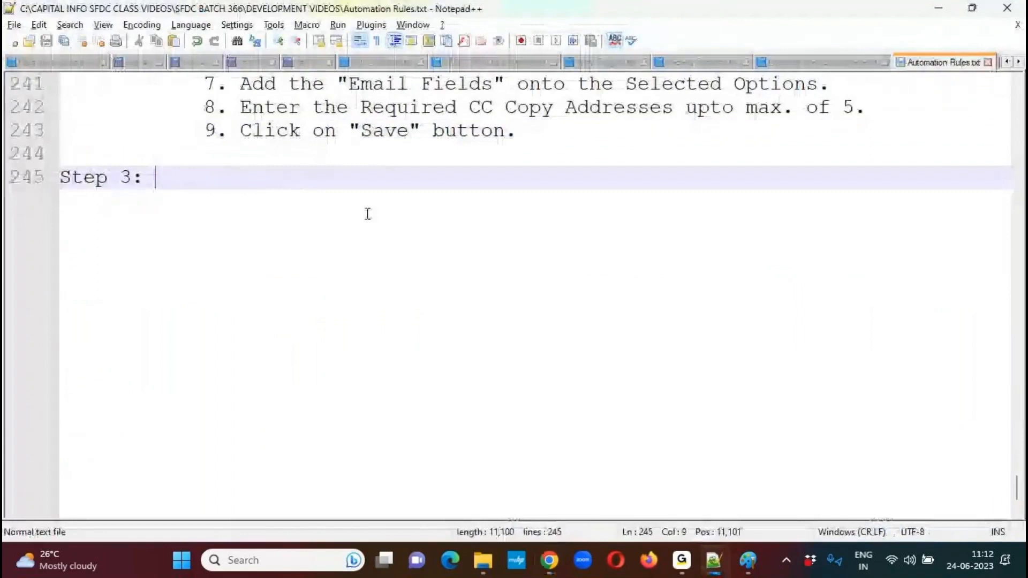
{"action": "type", "text": "Create a "}
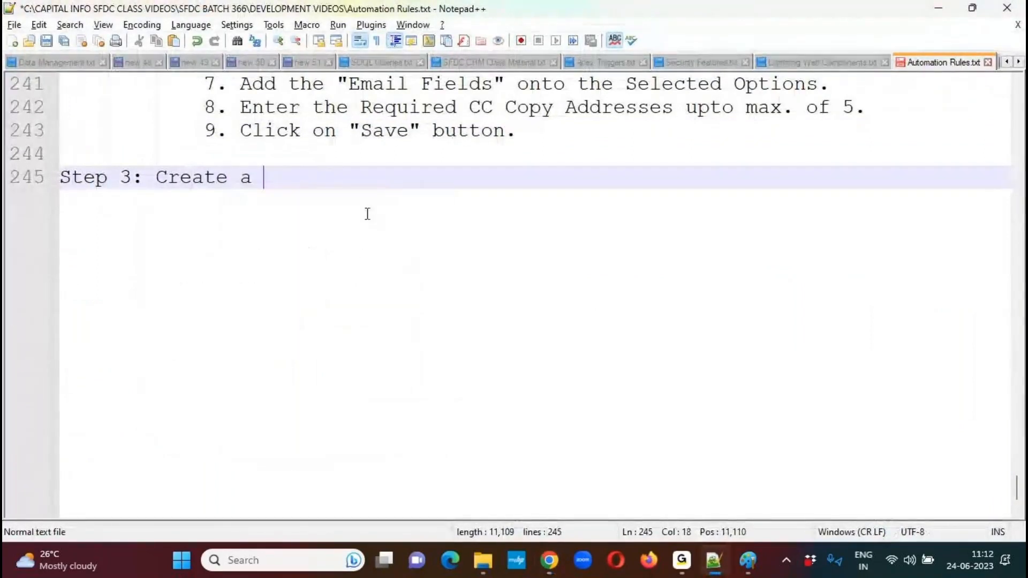
{"action": "type", "text": "Lightning "}
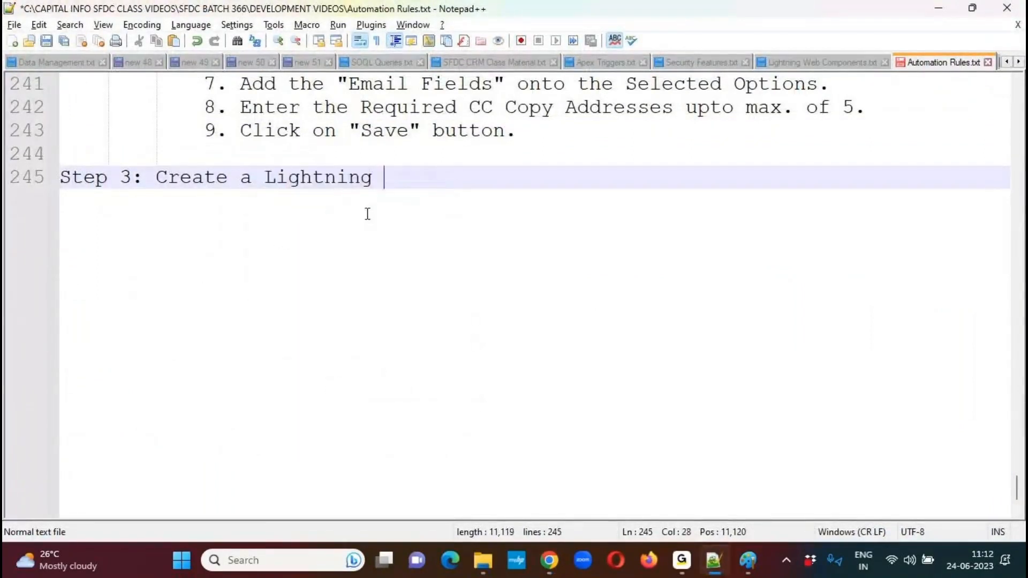
{"action": "type", "text": "Flow to F"}
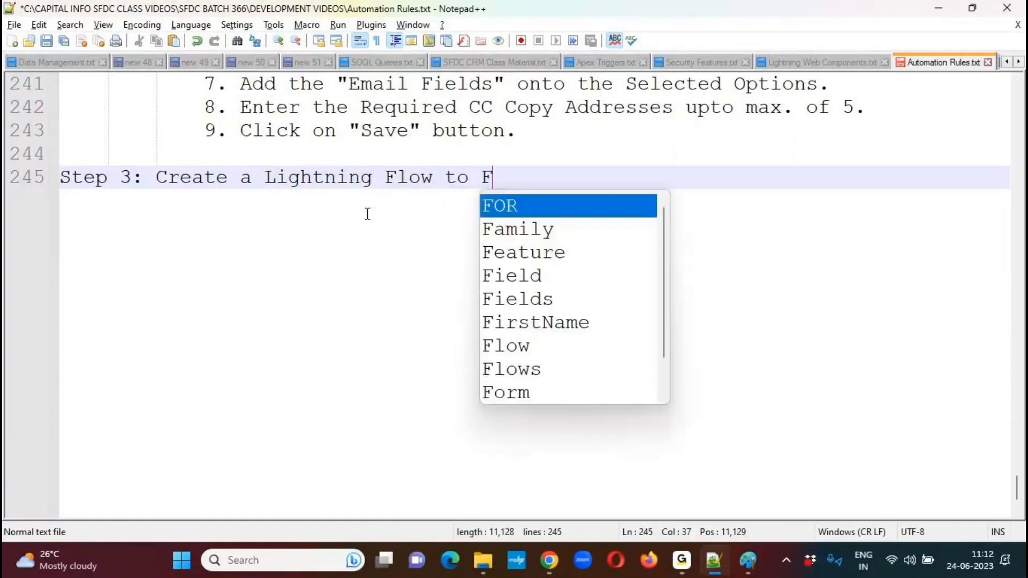
{"action": "type", "text": "ire teh Ac"}
{"action": "key", "text": "BackSpace"}
{"action": "key", "text": "BackSpace"}
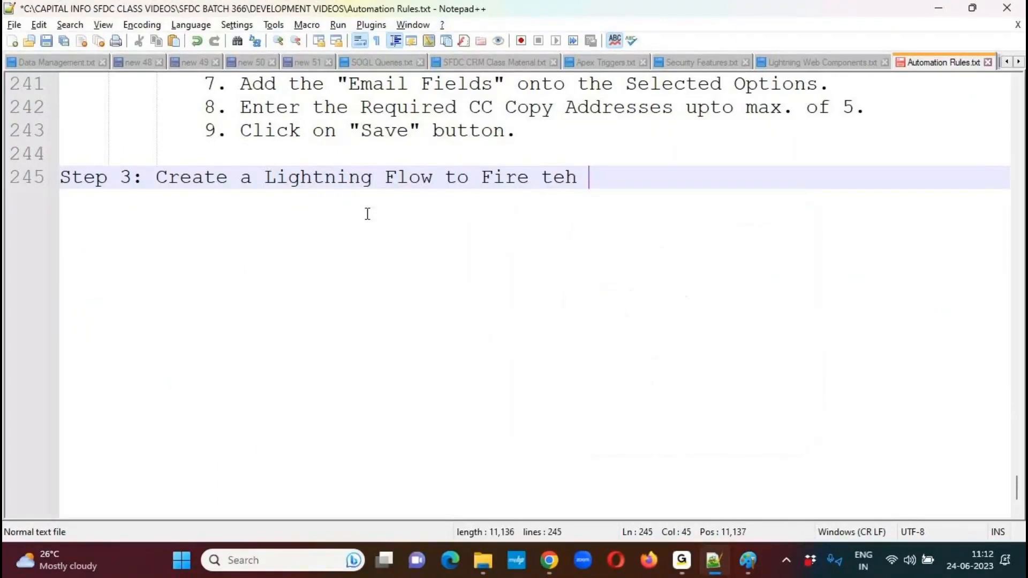
{"action": "key", "text": "BackSpace"}
{"action": "key", "text": "BackSpace"}
{"action": "key", "text": "BackSpace"}
{"action": "type", "text": "he Action "}
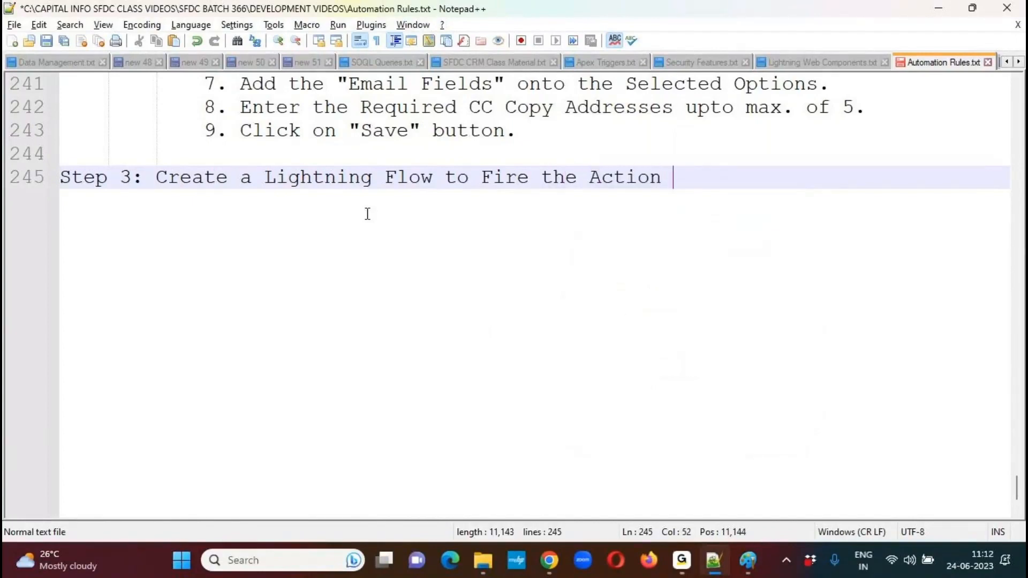
{"action": "type", "text": "Autom"}
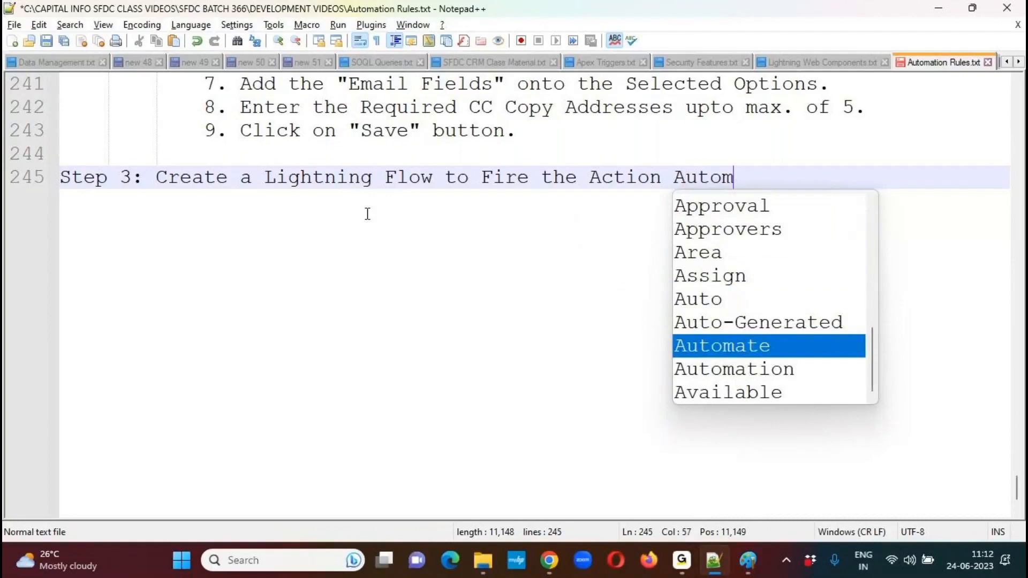
{"action": "type", "text": "atically upon "}
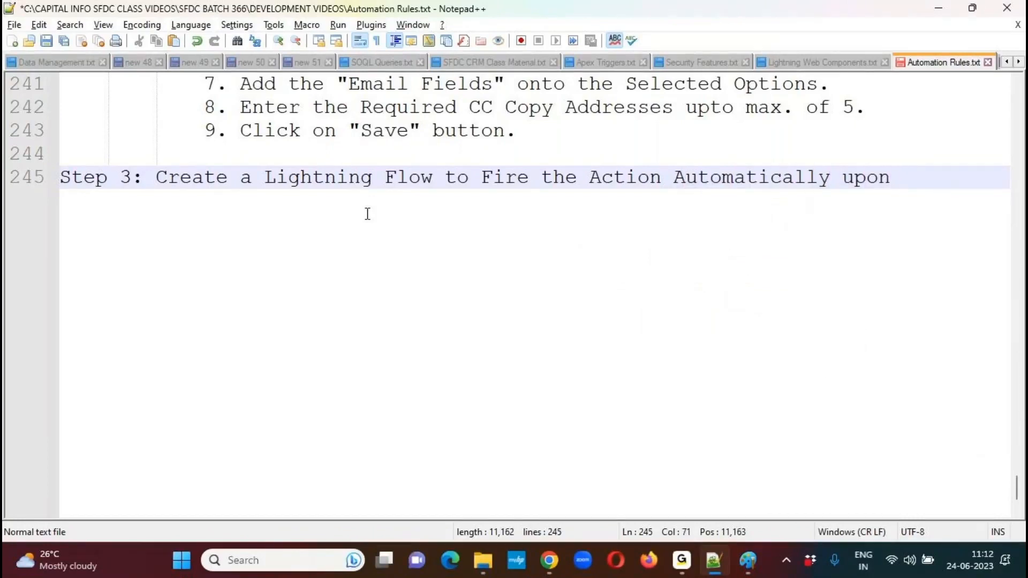
{"action": "type", "text": "Creating a New Record."}
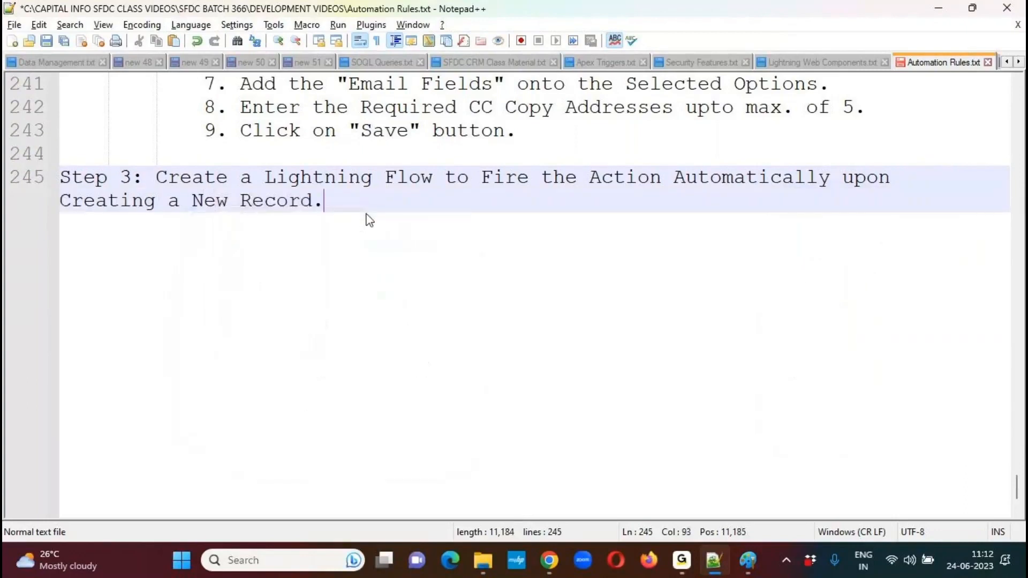
Step: Wrap the heading onto an indented second line and begin an indented 'Flow Type' line
{"action": "key", "text": "Up"}
{"action": "key", "text": "End"}
{"action": "key", "text": "Return"}
{"action": "key", "text": "Tab"}
{"action": "key", "text": "Tab"}
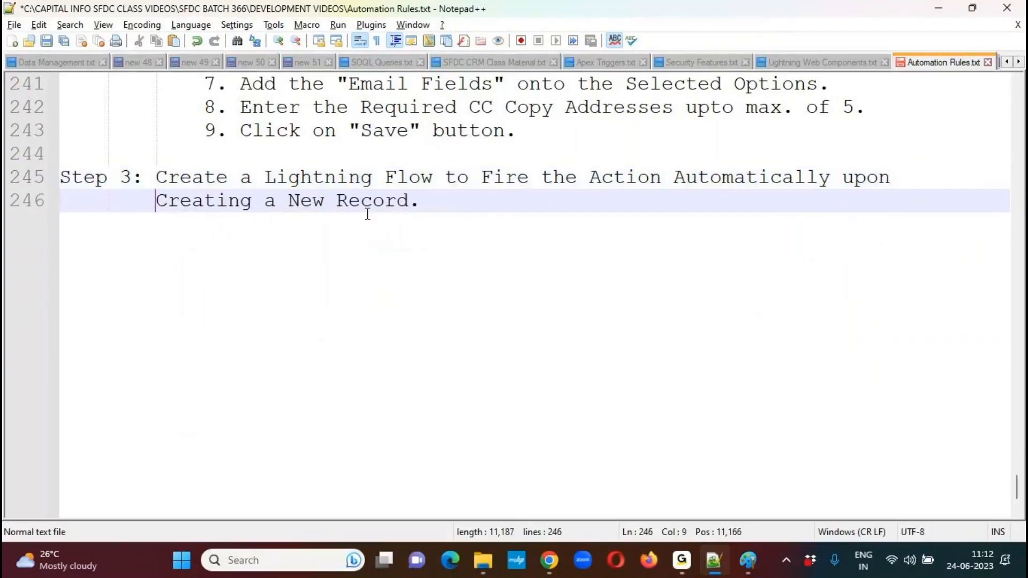
{"action": "key", "text": "End"}
{"action": "key", "text": "Return"}
{"action": "key", "text": "Return"}
{"action": "key", "text": "Tab"}
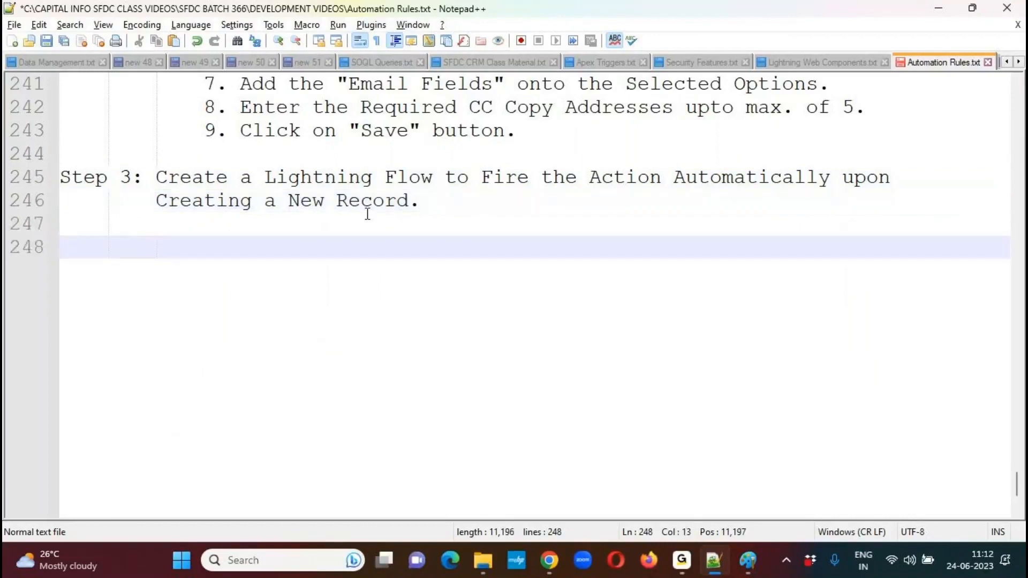
{"action": "type", "text": "Flow Type"}
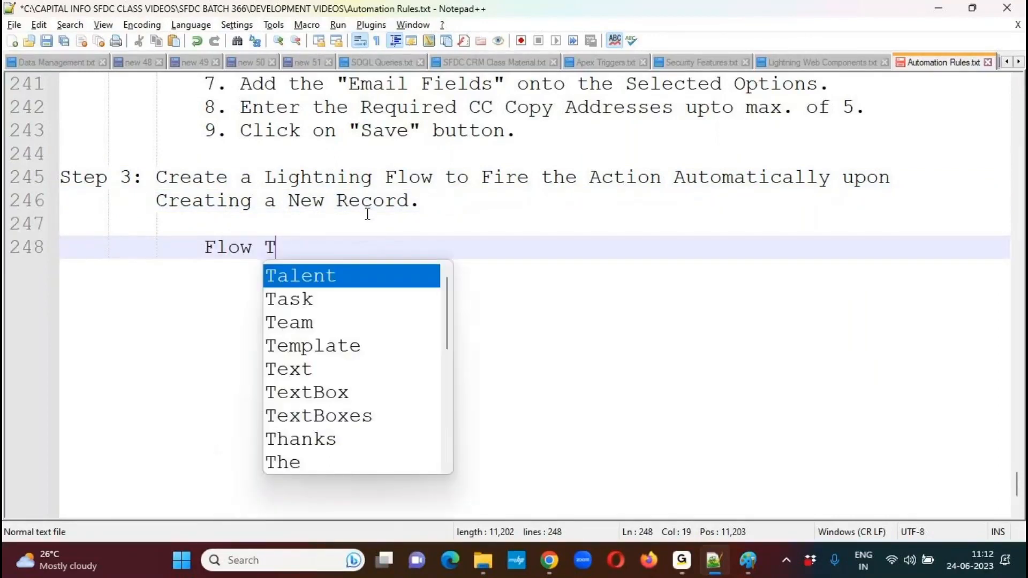
Step: List 'Flow Type : Record Triggered Flow.', 'Object Name : Hiring Manager Object.', 'Event Name : After Insert'
{"action": "type", "text": ": Record "}
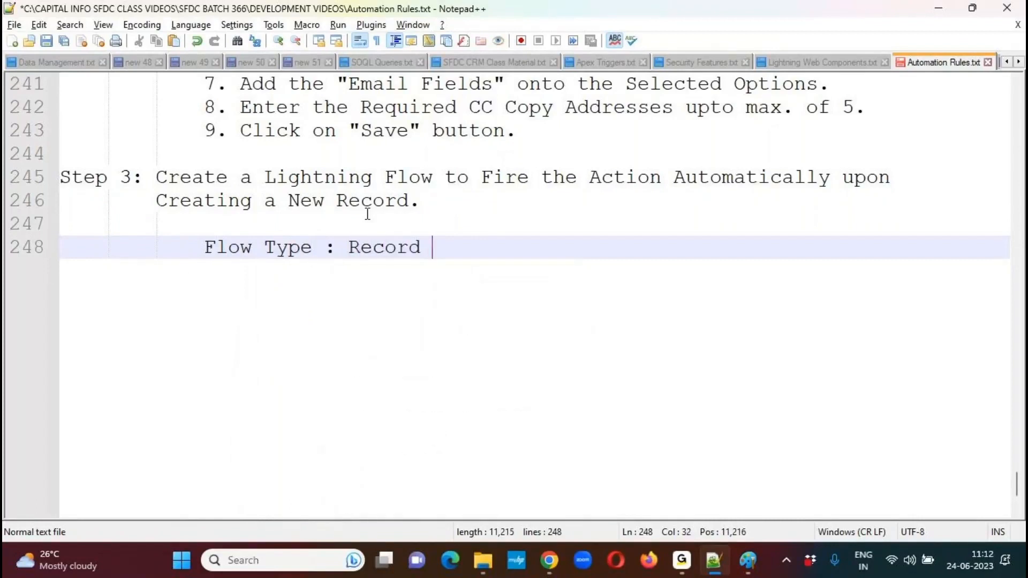
{"action": "type", "text": "Typ"}
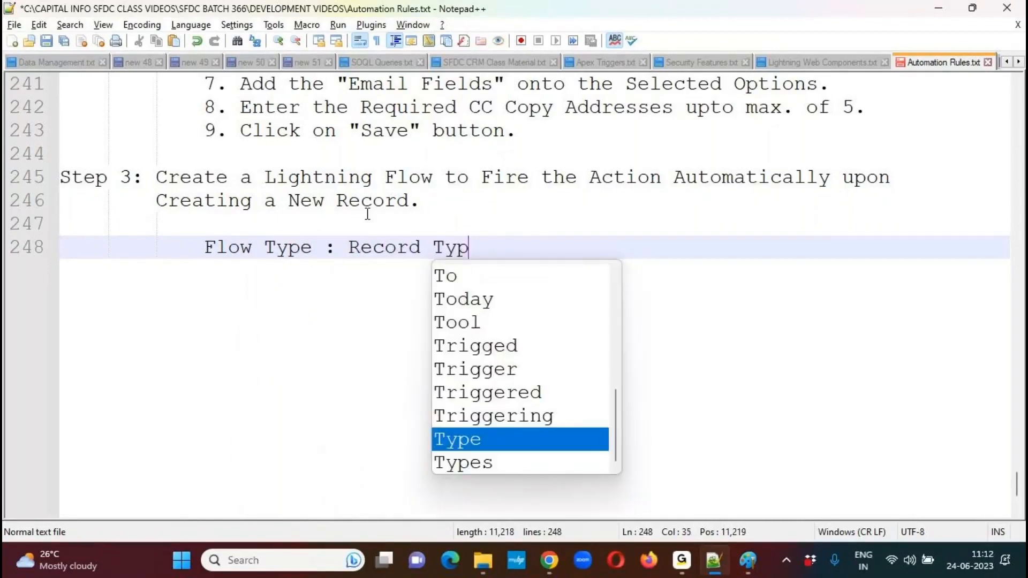
{"action": "key", "text": "BackSpace"}
{"action": "key", "text": "BackSpace"}
{"action": "type", "text": "riggered Flow."}
{"action": "key", "text": "Return"}
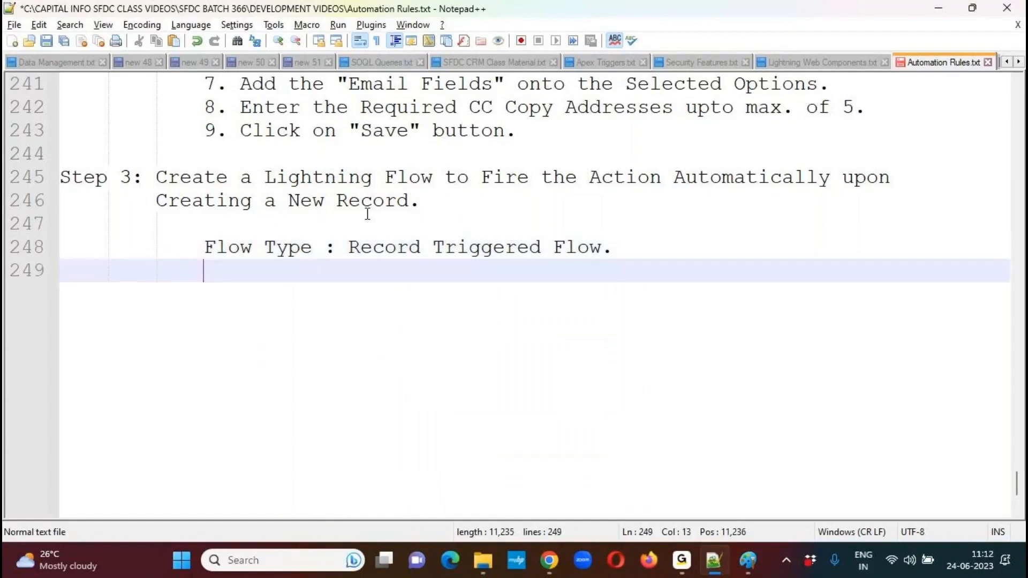
{"action": "type", "text": "Objec"}
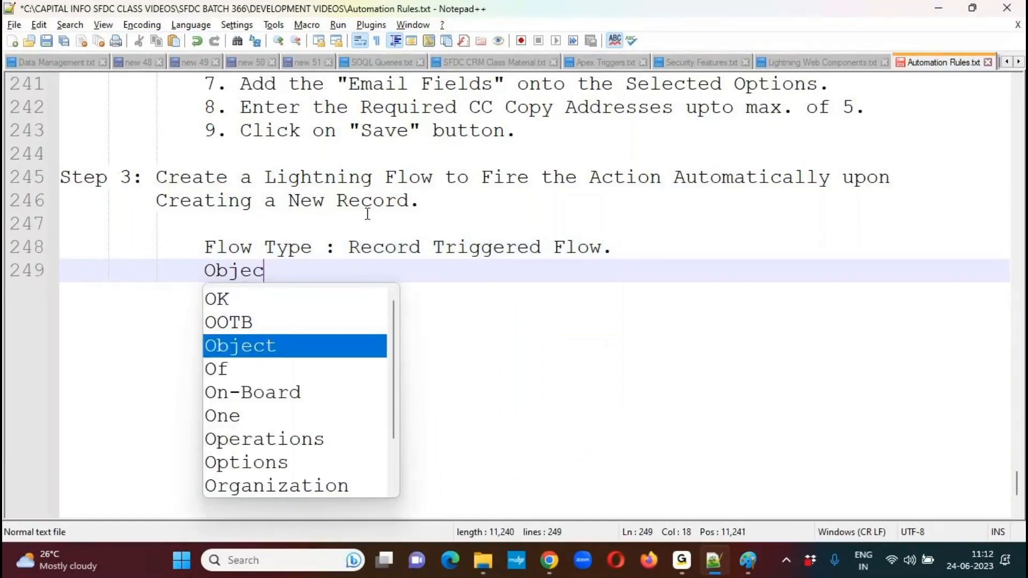
{"action": "type", "text": "t Name : Hi"}
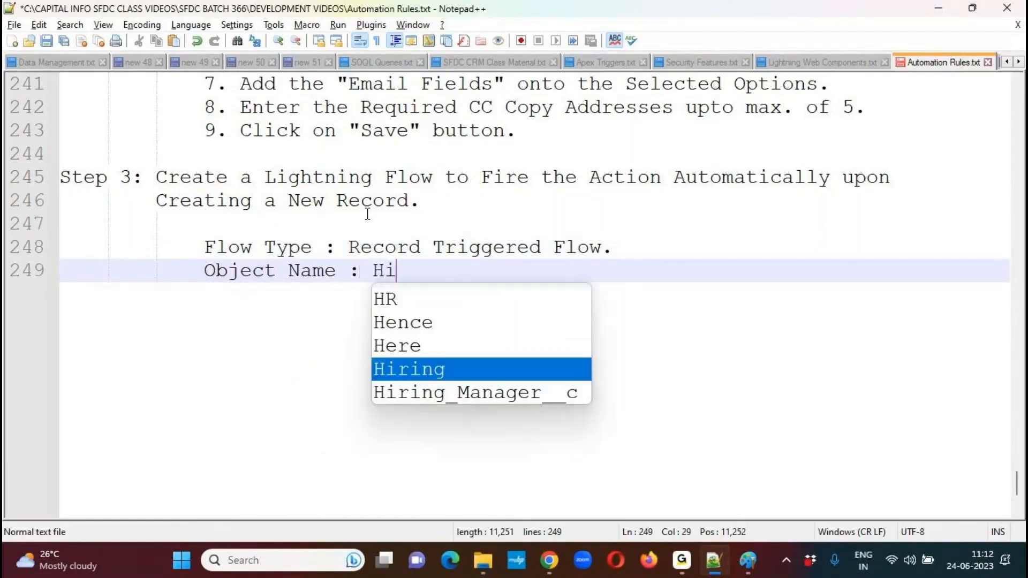
{"action": "type", "text": "ring Mana"}
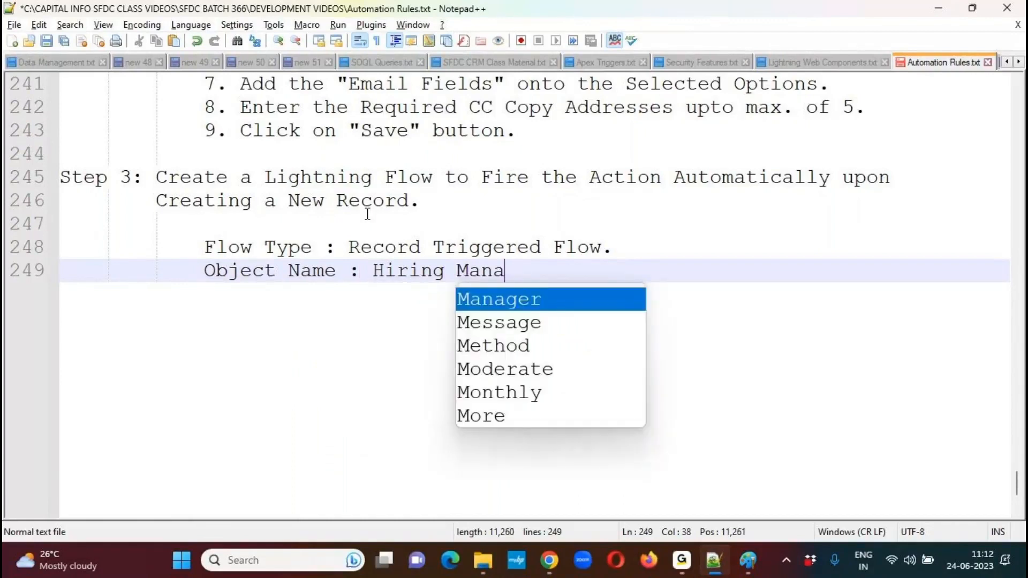
{"action": "type", "text": "ger Object."}
{"action": "key", "text": "Return"}
{"action": "type", "text": "Event Name : "}
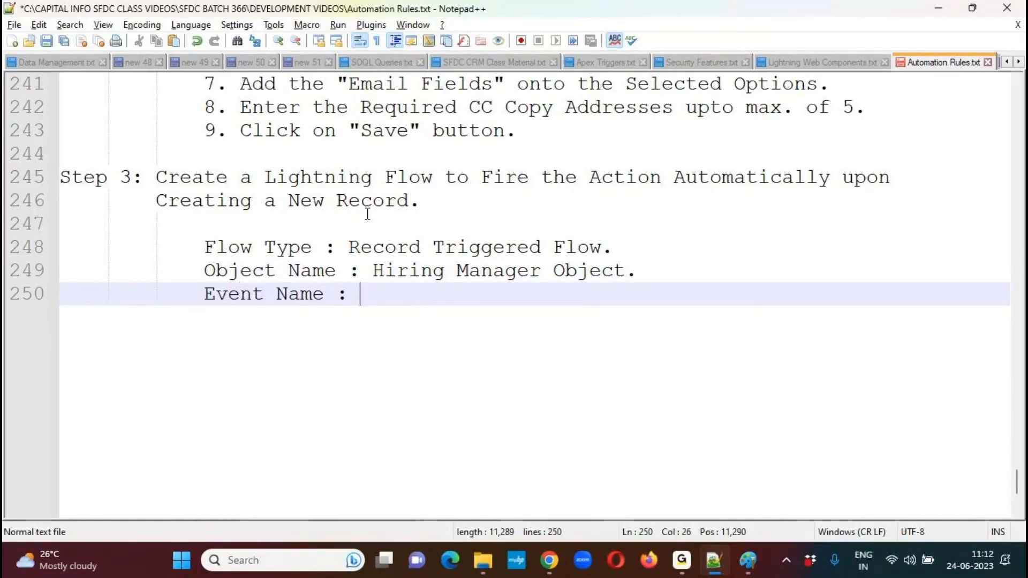
{"action": "type", "text": "After Inserte"}
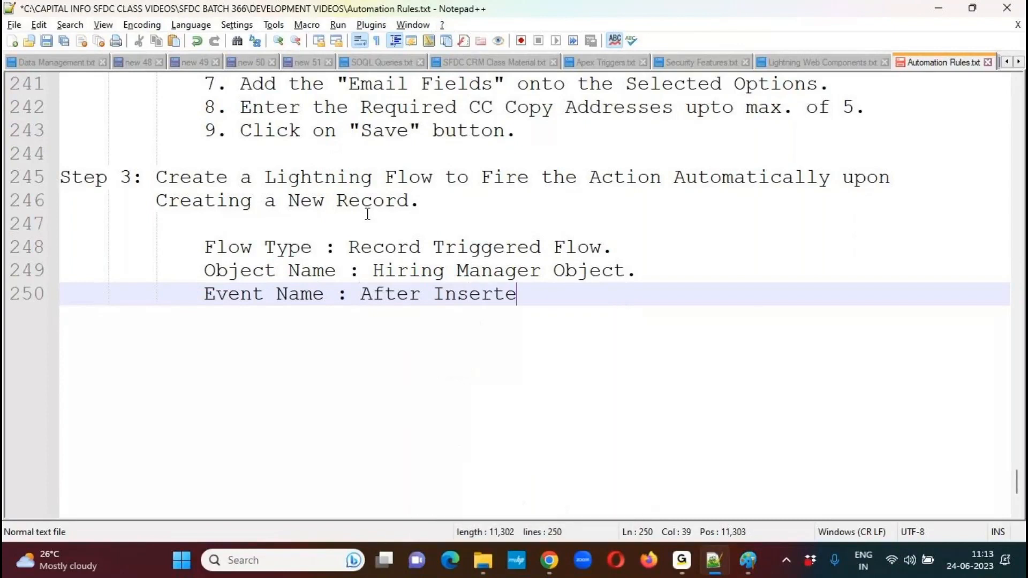
{"action": "key", "text": "BackSpace"}
{"action": "key", "text": "Return"}
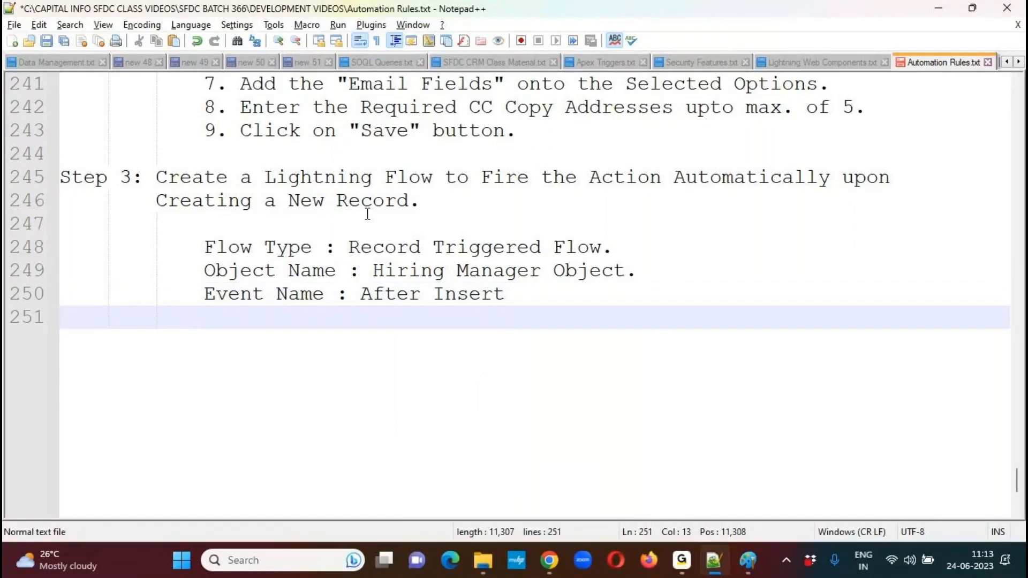
Step: Add a 'Filter Conditions:' line with Hiring_Manager__c:Email_Address__C != Null beneath it
{"action": "type", "text": "Filter Conditions:"}
{"action": "key", "text": "Return"}
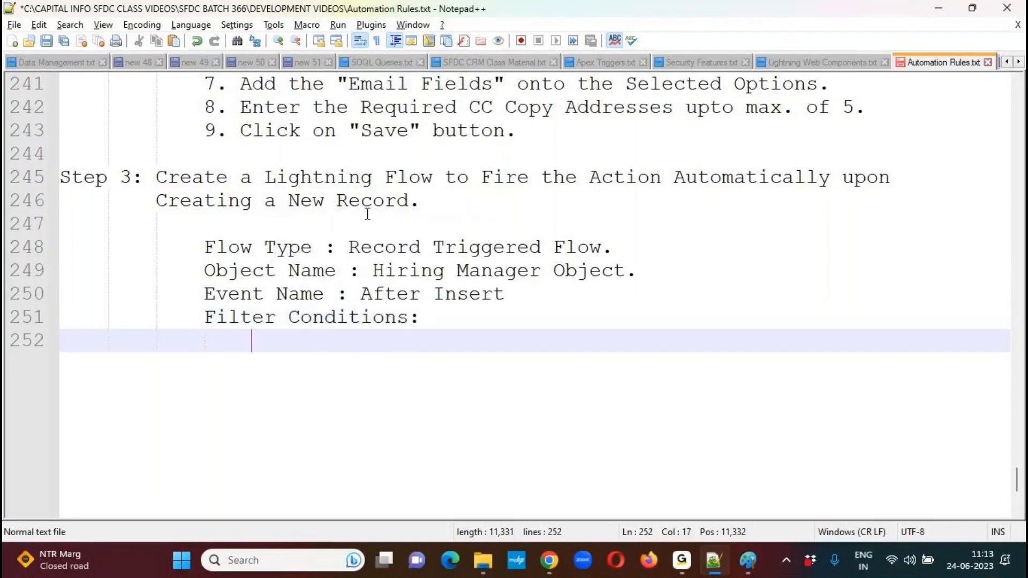
{"action": "type", "text": "Hirn"}
{"action": "key", "text": "BackSpace"}
{"action": "type", "text": "in"}
{"action": "key", "text": "Down"}
{"action": "key", "text": "Return"}
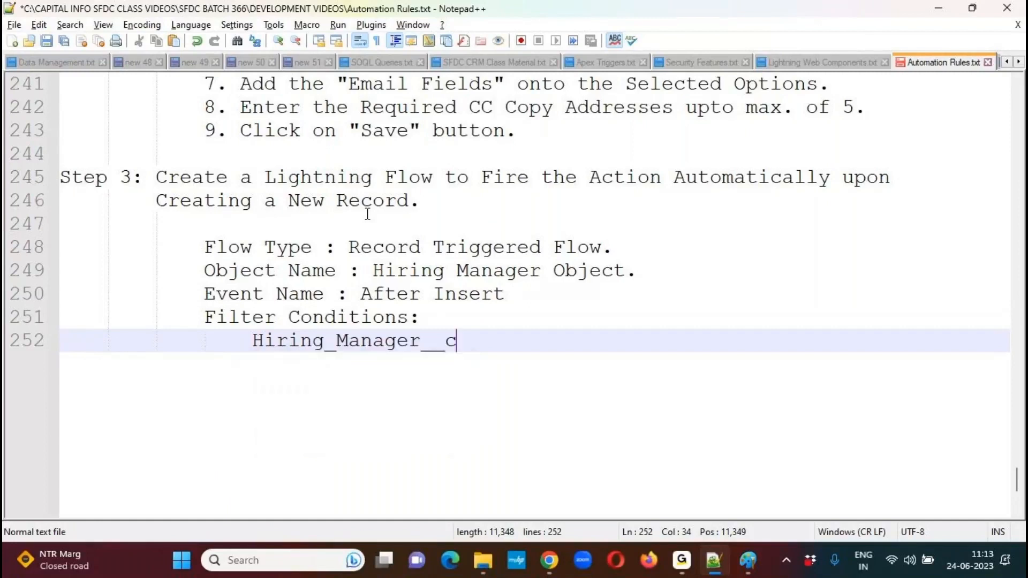
{"action": "type", "text": ":Email"}
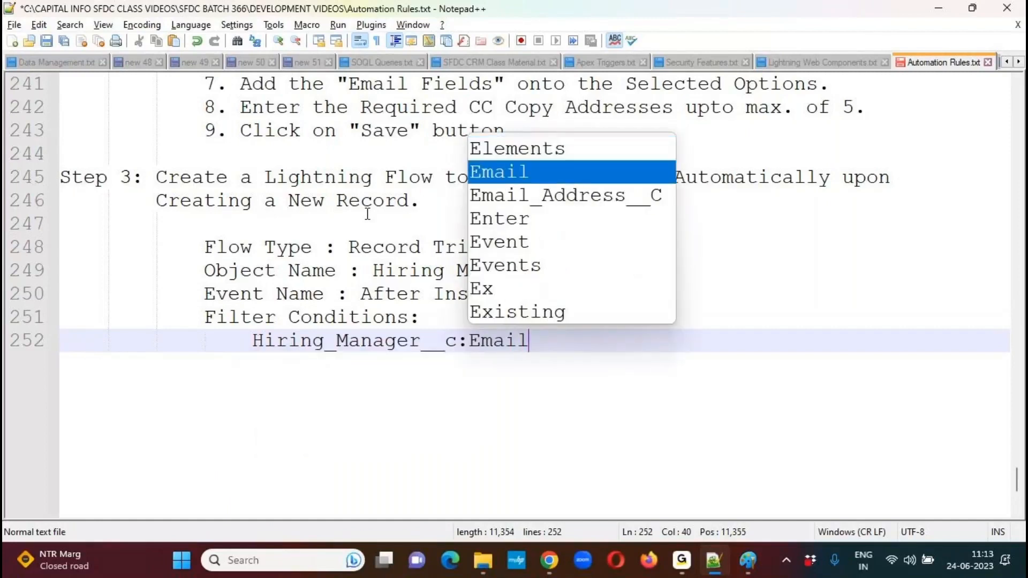
{"action": "key", "text": "Down"}
{"action": "key", "text": "Return"}
{"action": "type", "text": "!= Null"}
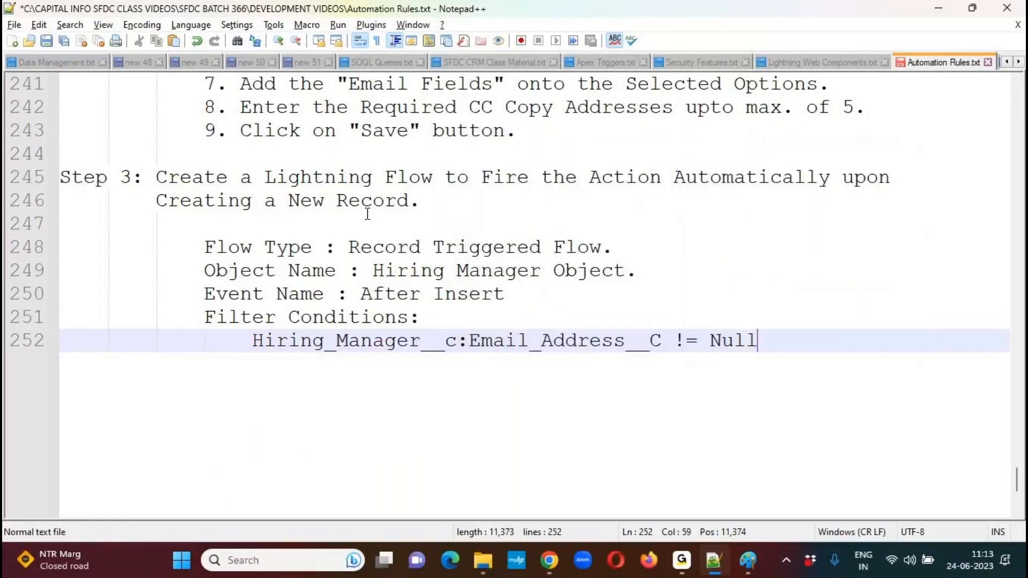
Step: Add the line 'Action : Send the Email Alert.' and save the notes file
{"action": "key", "text": "Return"}
{"action": "type", "text": "Act"}
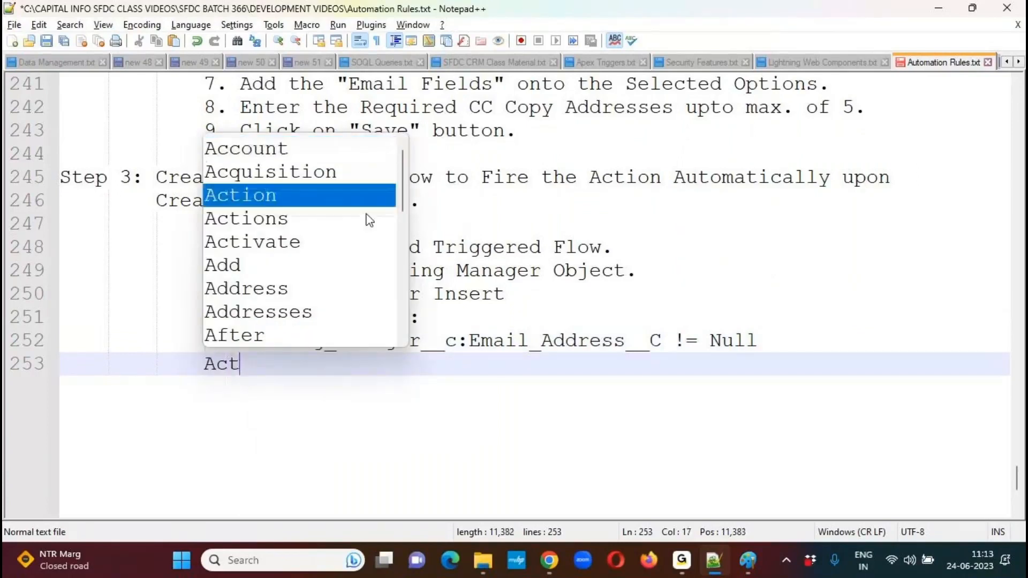
{"action": "key", "text": "Return"}
{"action": "type", "text": ": "}
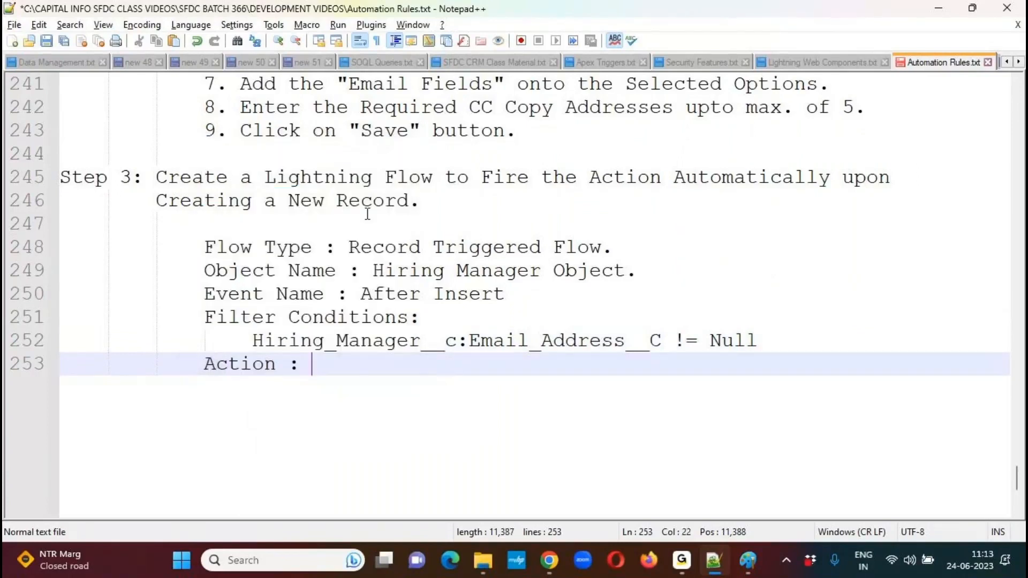
{"action": "type", "text": "Send the Email"}
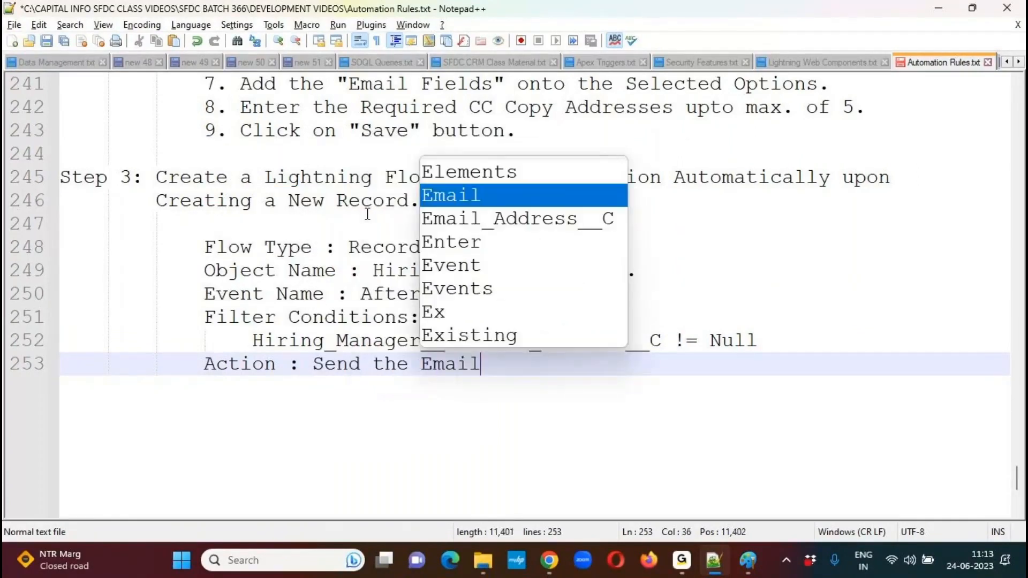
{"action": "type", "text": " Alert."}
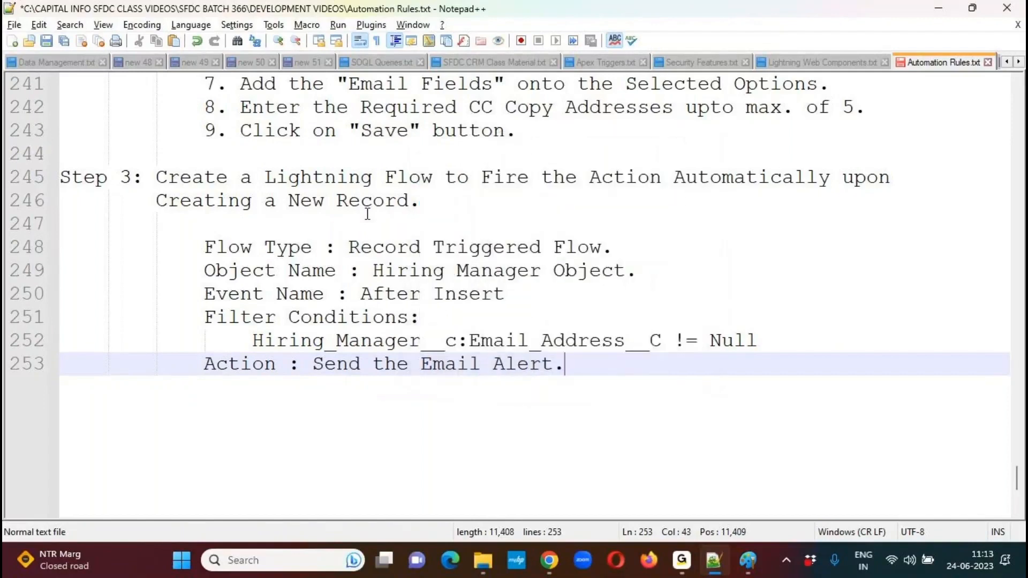
{"action": "key", "text": "Return"}
{"action": "key", "text": "Return"}
{"action": "key", "text": "ctrl+s"}
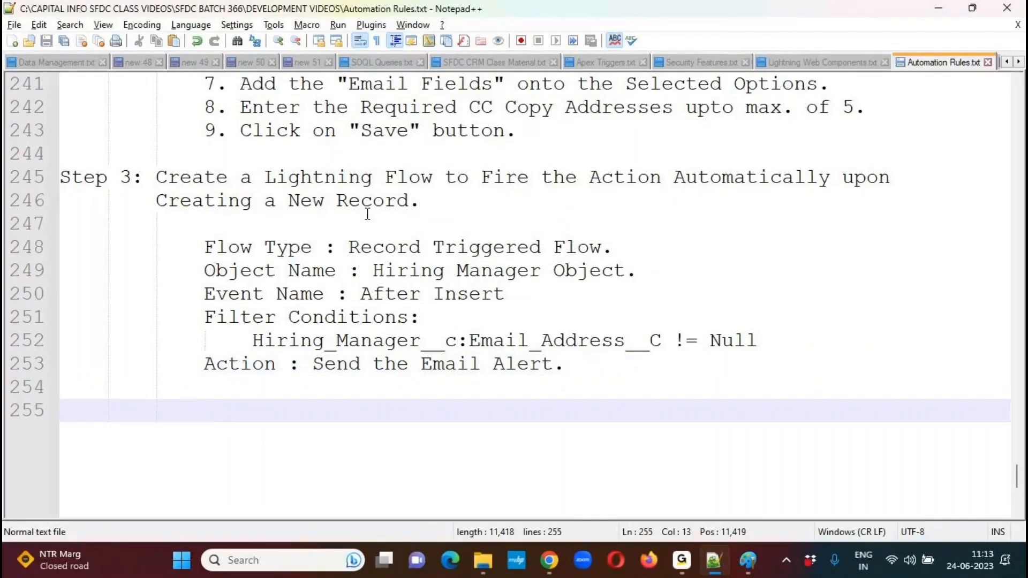
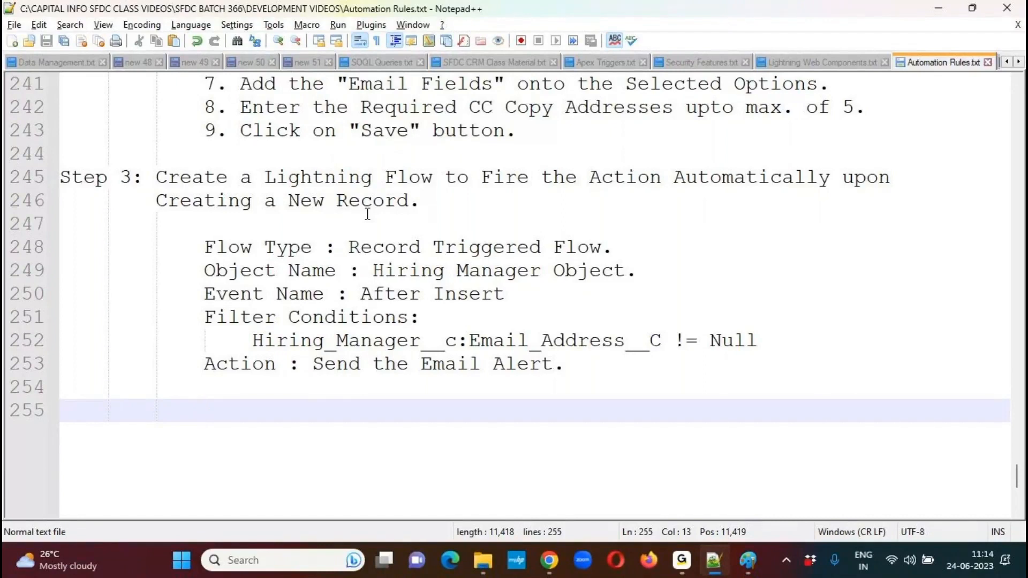
Step: Bring the Salesforce Email Alert page for New HR Record Creaton Notification Alert to the front
{"action": "mouse_move", "coordinate": [549, 560]}
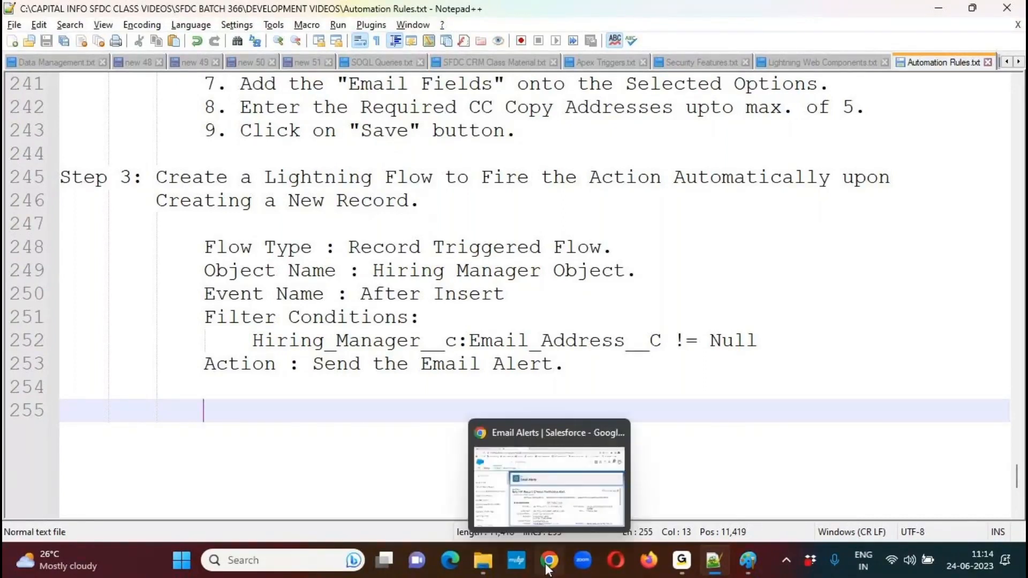
{"action": "left_click", "coordinate": [541, 431]}
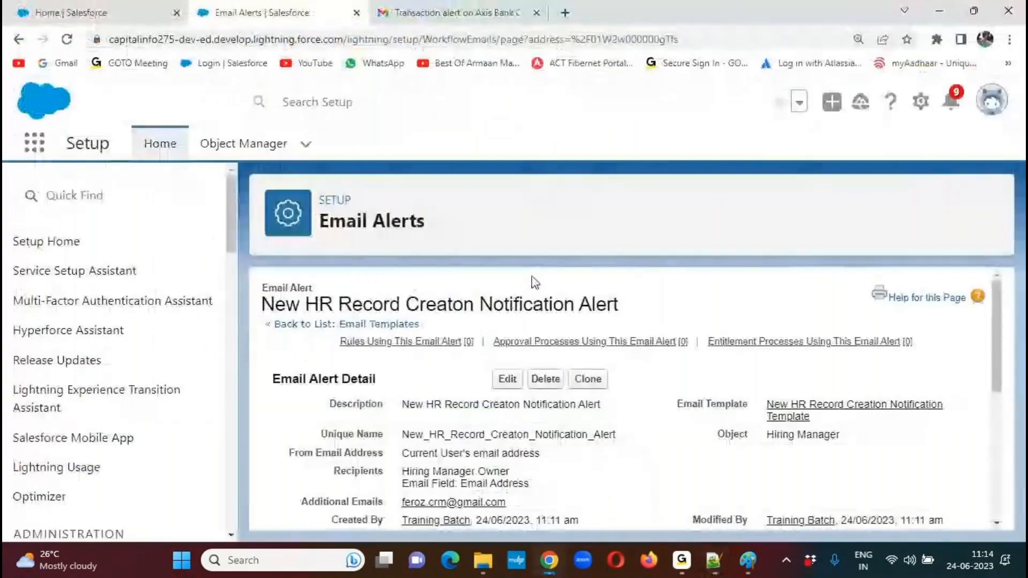
{"action": "scroll", "coordinate": [501, 366], "scroll_direction": "down", "scroll_amount": 2}
{"action": "scroll", "coordinate": [502, 366], "scroll_direction": "down", "scroll_amount": 3}
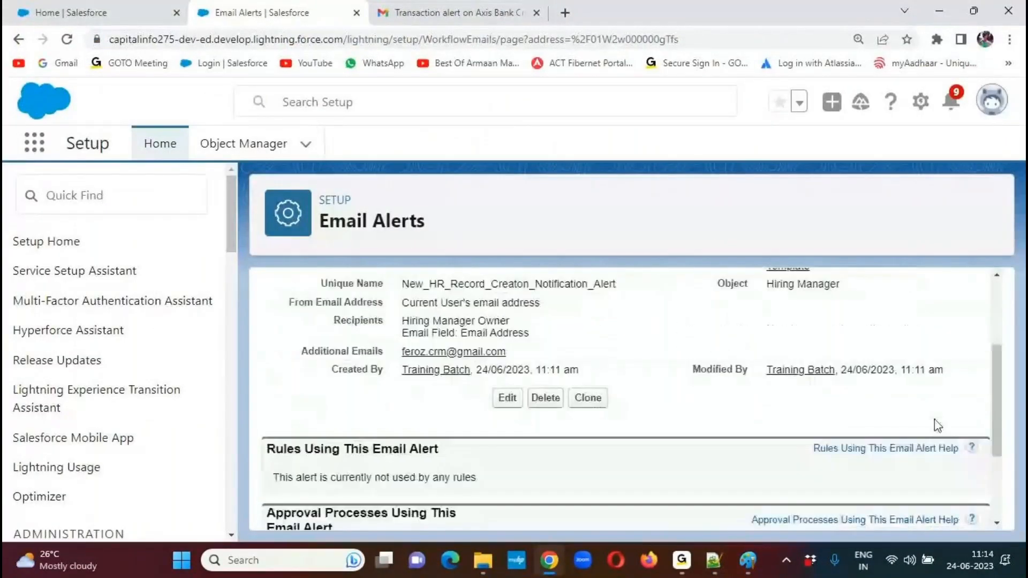
{"action": "left_click_drag", "start_coordinate": [994, 401], "coordinate": [994, 345]}
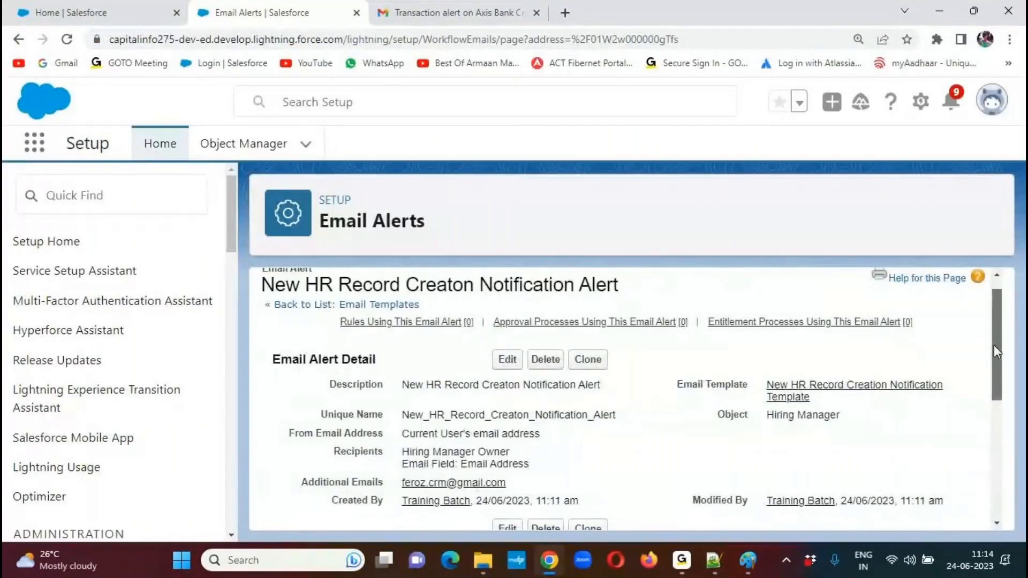
{"action": "left_click", "coordinate": [507, 360]}
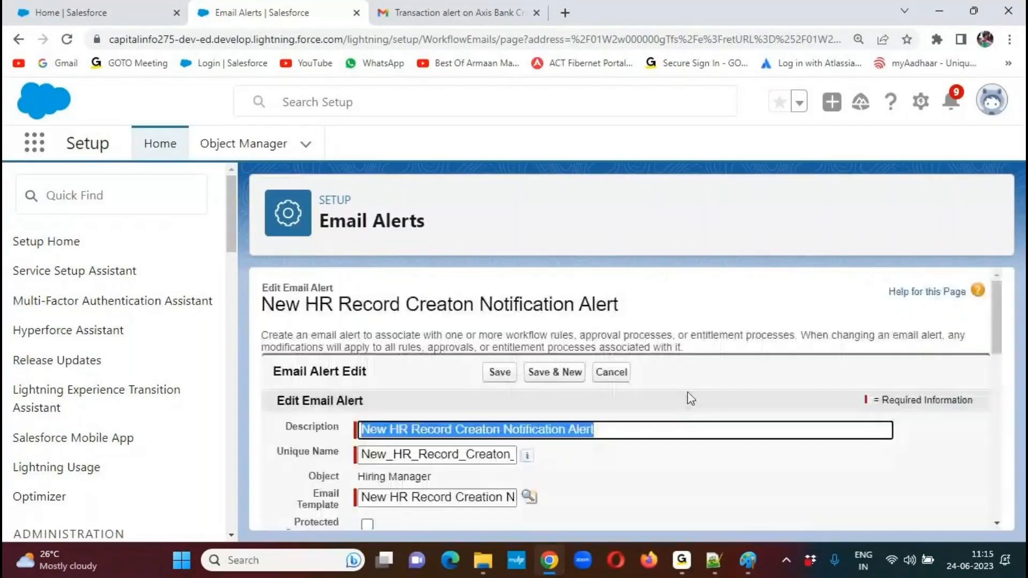
{"action": "left_click_drag", "start_coordinate": [995, 306], "coordinate": [992, 384]}
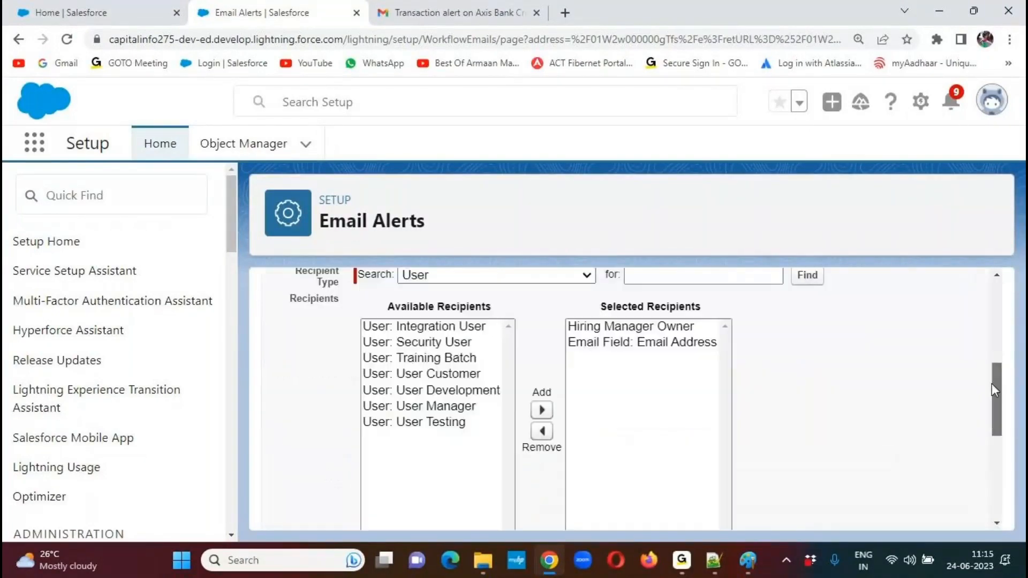
{"action": "left_click", "coordinate": [586, 281]}
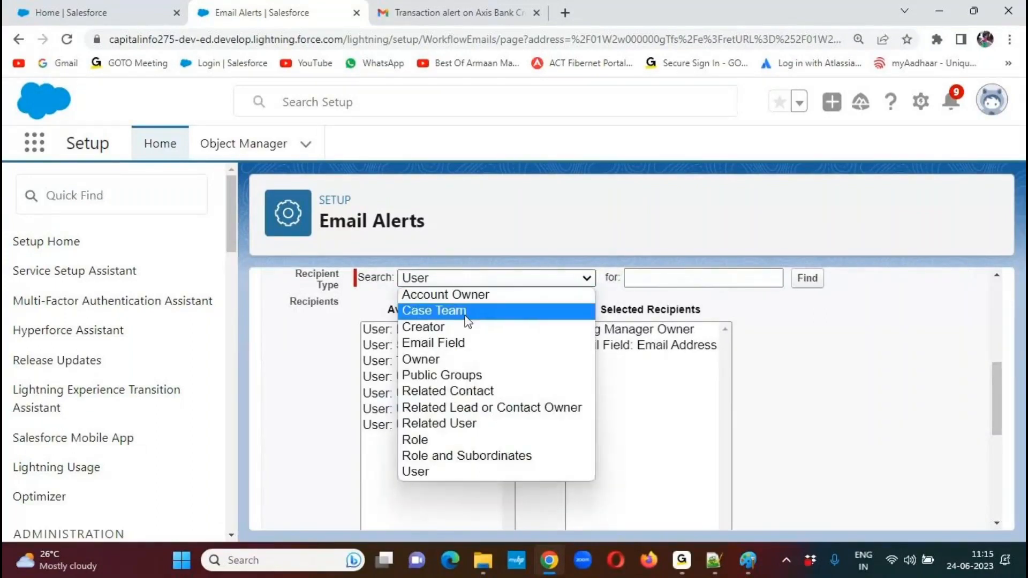
{"action": "left_click", "coordinate": [441, 347]}
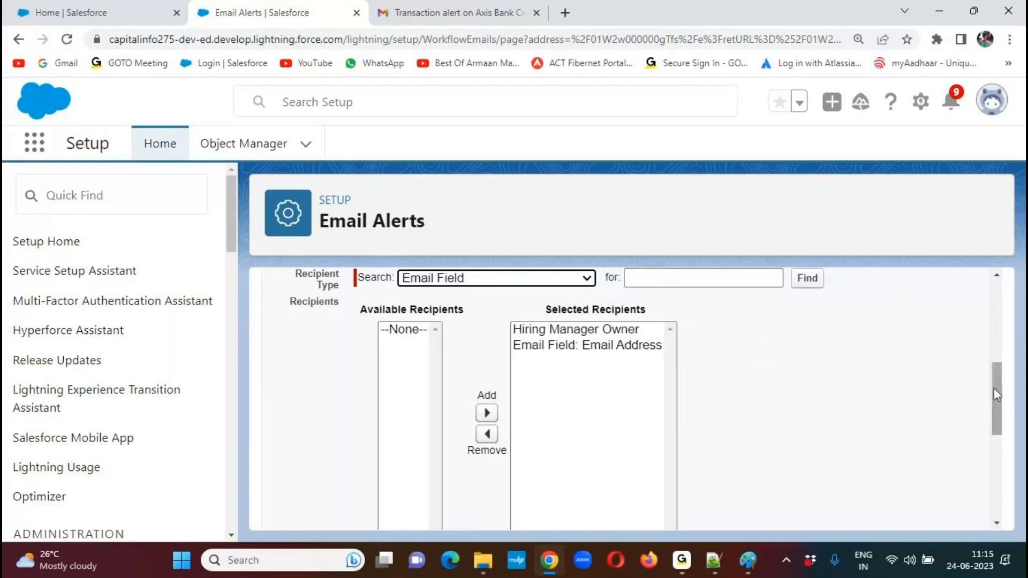
{"action": "mouse_move", "coordinate": [994, 383]}
{"action": "left_mouse_down"}
{"action": "mouse_move", "coordinate": [995, 436]}
{"action": "mouse_move", "coordinate": [995, 378]}
{"action": "mouse_move", "coordinate": [994, 400]}
{"action": "left_mouse_up"}
{"action": "left_click", "coordinate": [616, 284]}
{"action": "left_click", "coordinate": [620, 300]}
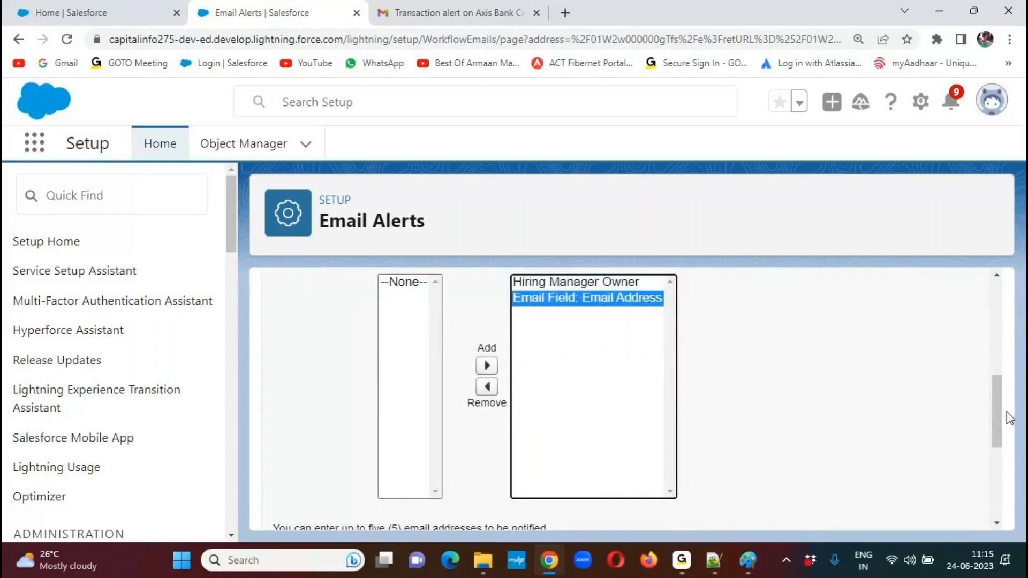
{"action": "left_click_drag", "start_coordinate": [994, 406], "coordinate": [995, 456]}
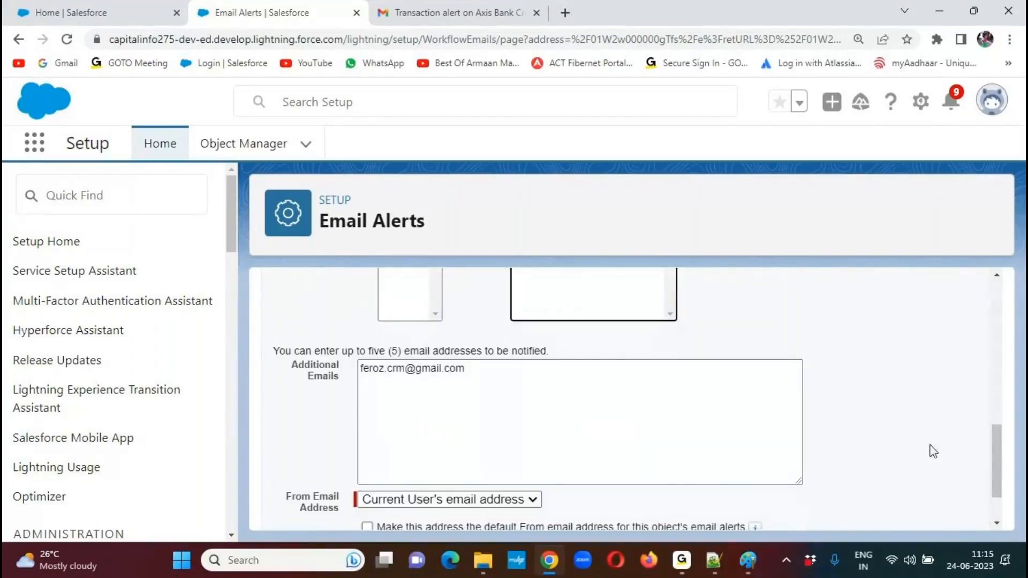
{"action": "left_click_drag", "start_coordinate": [475, 370], "coordinate": [340, 379]}
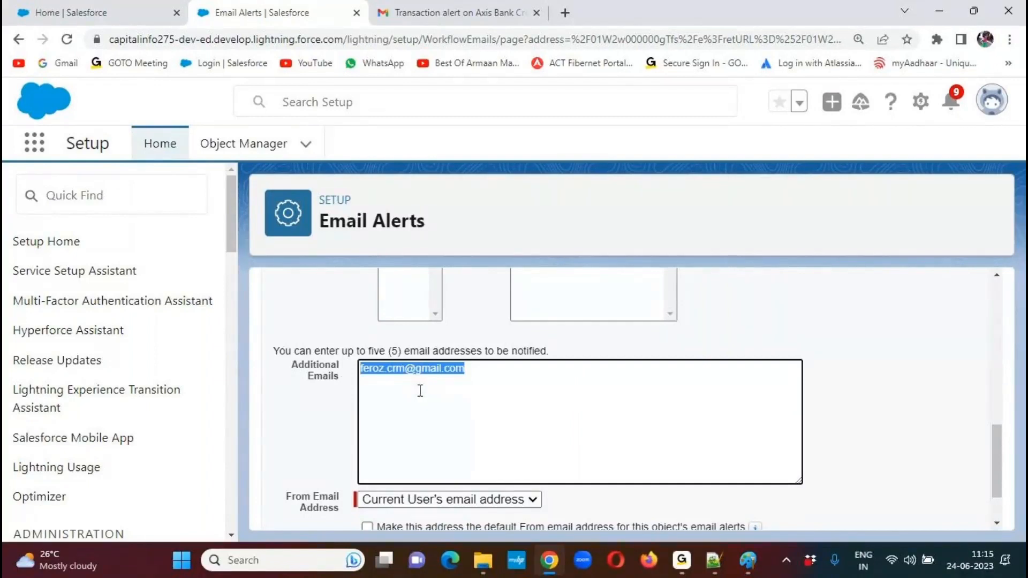
{"action": "left_click", "coordinate": [832, 337]}
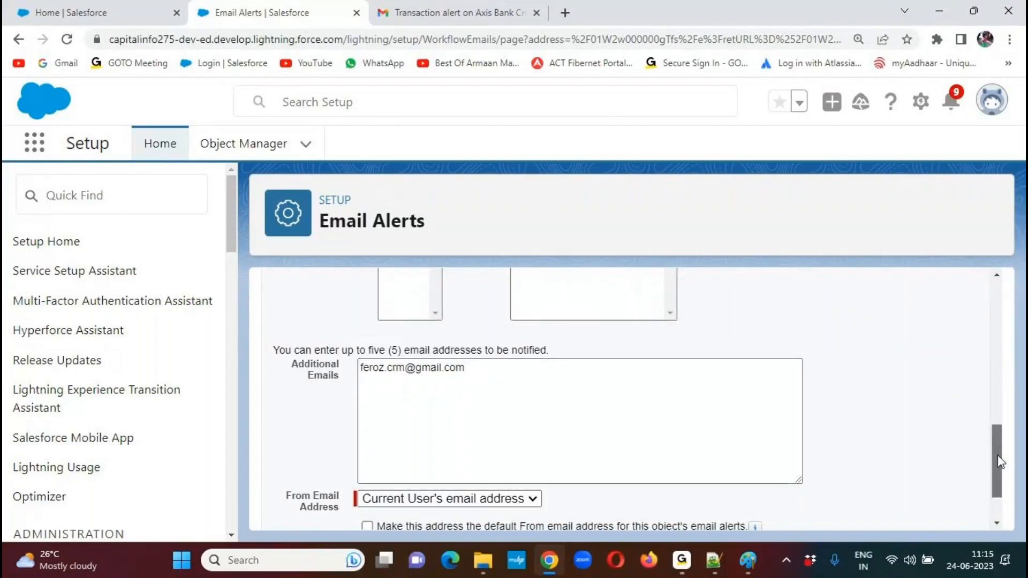
{"action": "left_click_drag", "start_coordinate": [999, 460], "coordinate": [999, 462]}
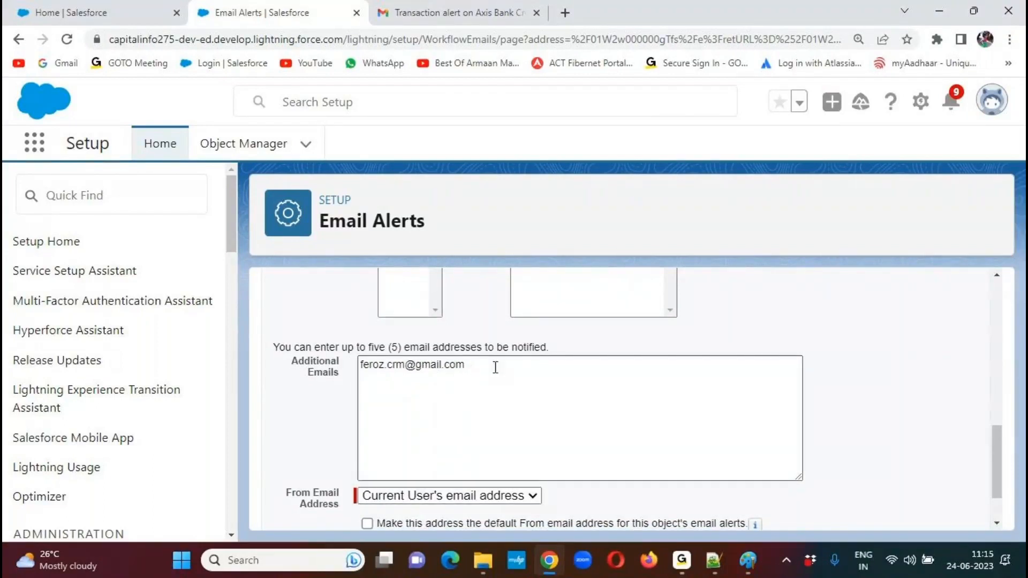
{"action": "key", "text": "ctrl+a"}
{"action": "left_click_drag", "start_coordinate": [996, 458], "coordinate": [997, 313]}
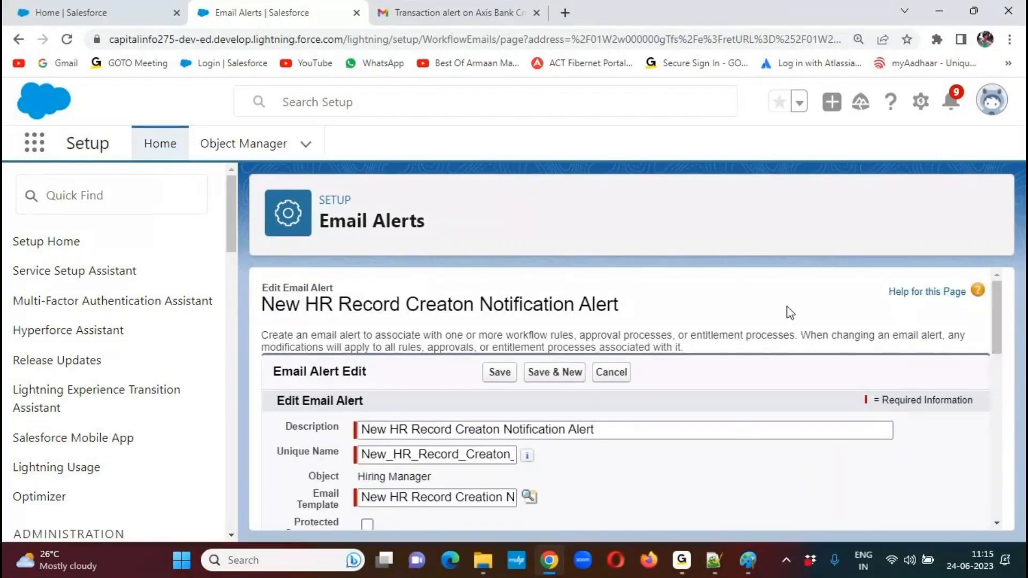
{"action": "left_click", "coordinate": [611, 372]}
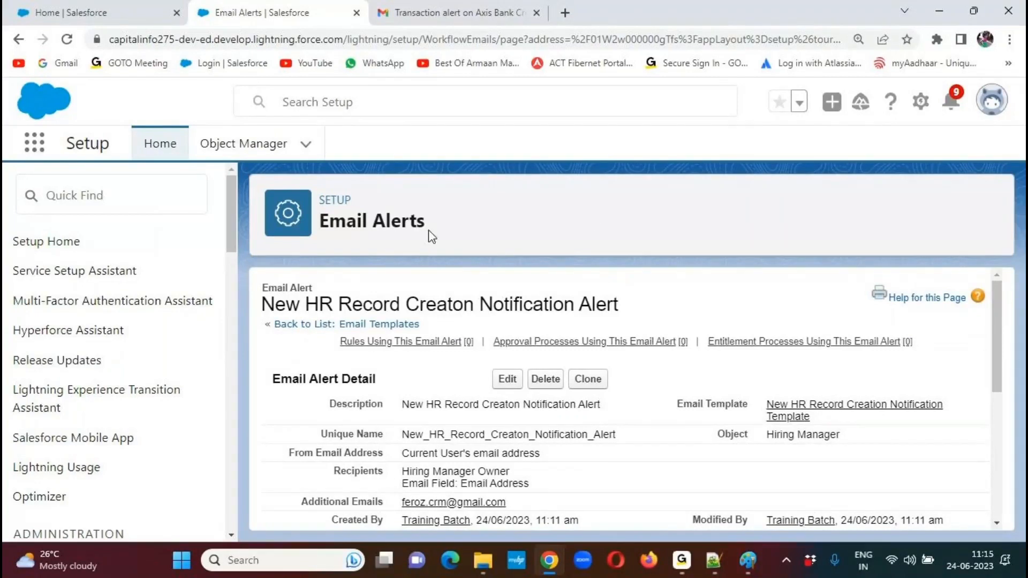
Step: Search Quick Find for 'flows' and open the Flows page listing 28 flow definitions
{"action": "left_click", "coordinate": [129, 192]}
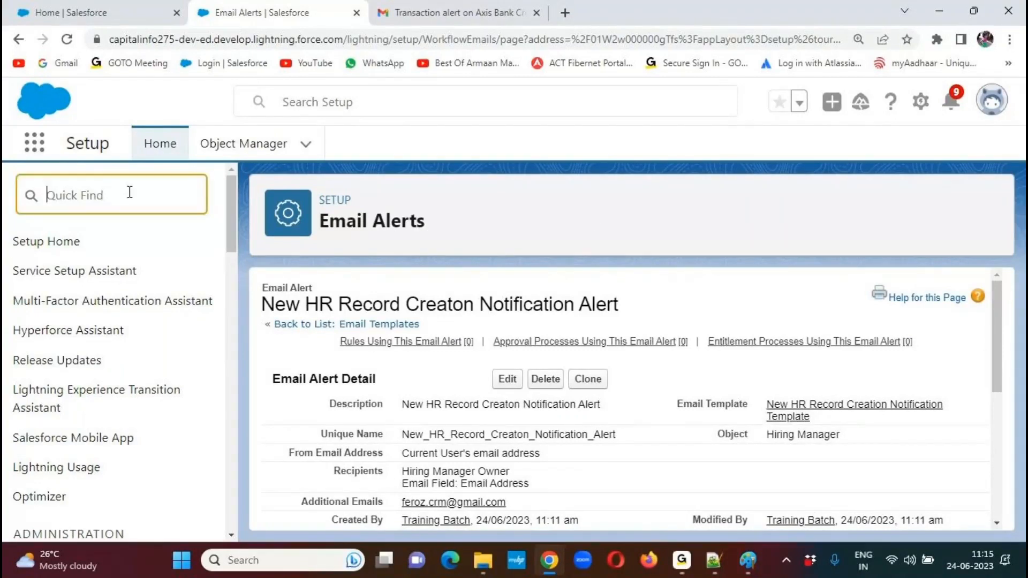
{"action": "type", "text": "f"}
{"action": "type", "text": "ightni"}
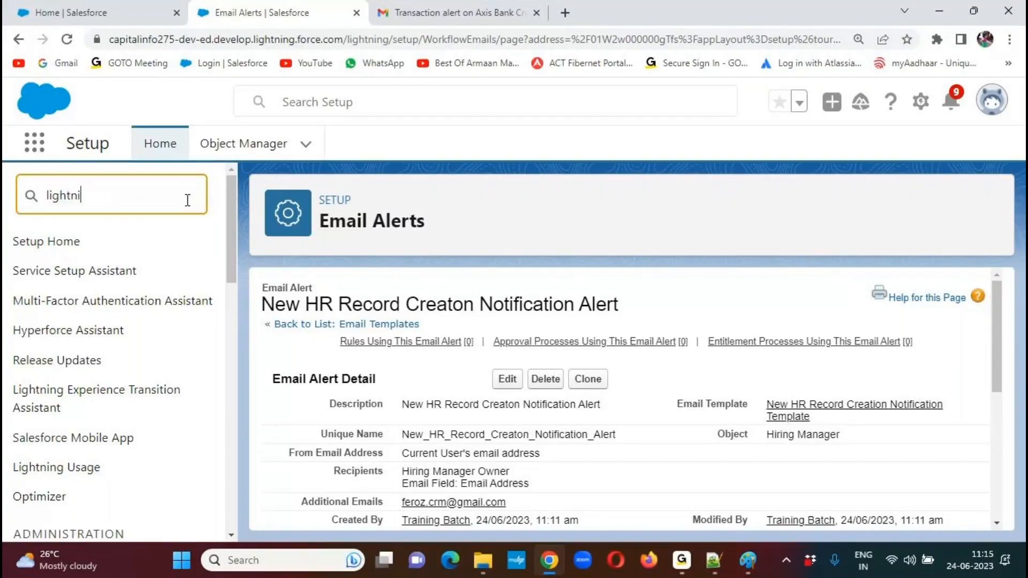
{"action": "type", "text": "ng flo"}
{"action": "key", "text": "BackSpace"}
{"action": "key", "text": "BackSpace"}
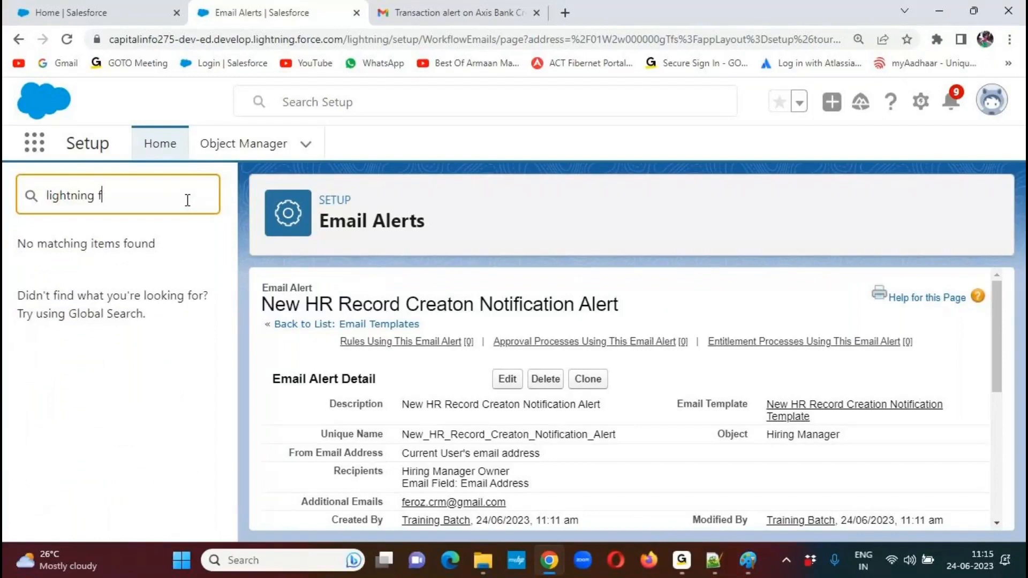
{"action": "key", "text": "BackSpace"}
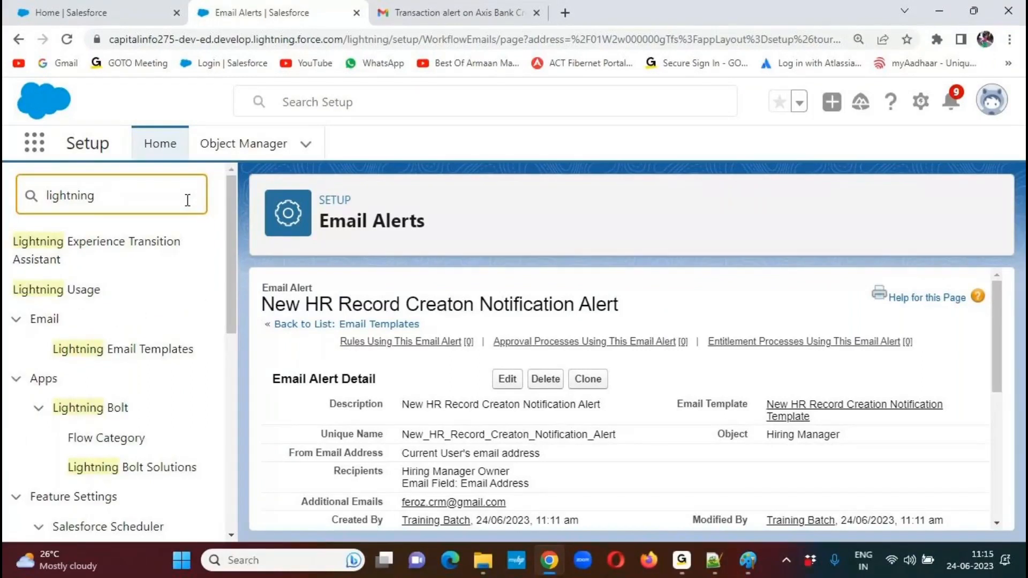
{"action": "key", "text": "ctrl+a"}
{"action": "type", "text": "flows"}
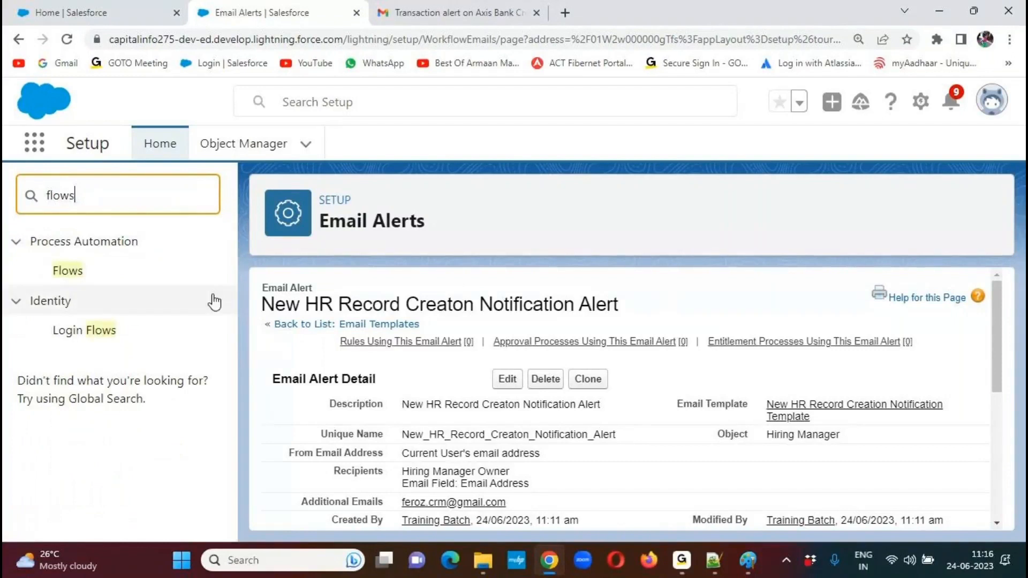
{"action": "left_click", "coordinate": [78, 276]}
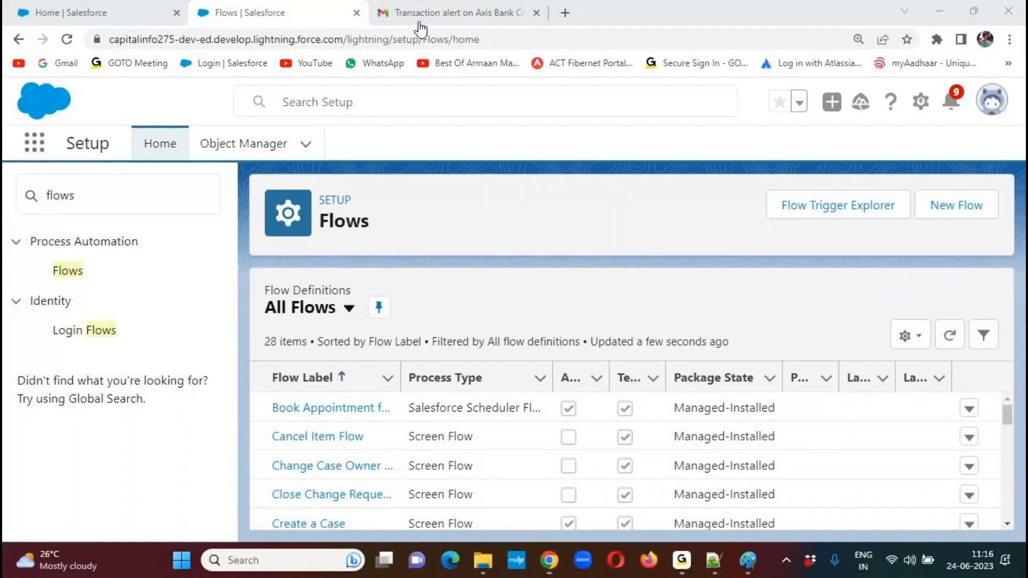
{"action": "mouse_move", "coordinate": [995, 185]}
{"action": "left_mouse_down"}
{"action": "mouse_move", "coordinate": [982, 231]}
{"action": "mouse_move", "coordinate": [1006, 214]}
{"action": "mouse_move", "coordinate": [989, 145]}
{"action": "left_mouse_up"}
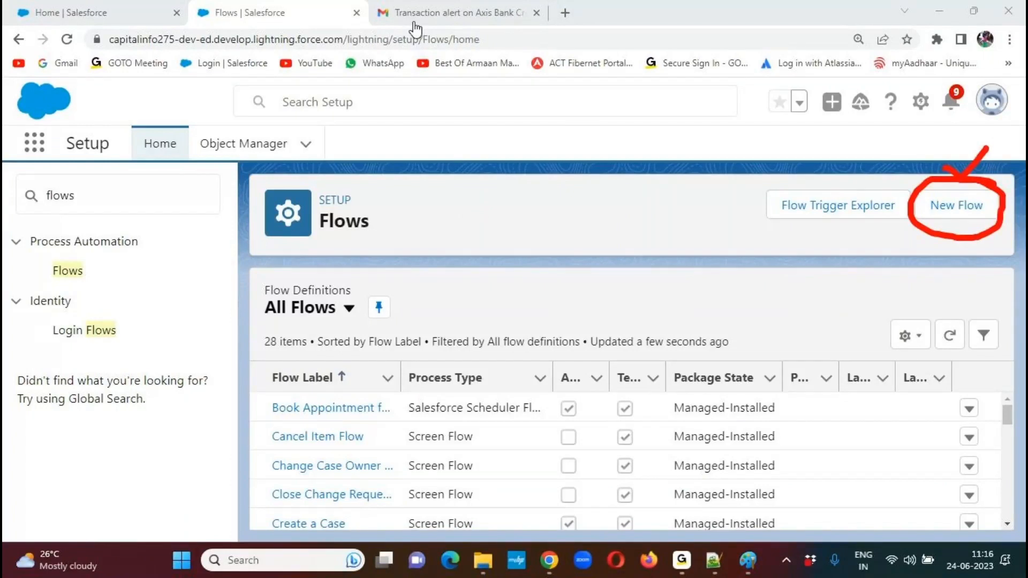
{"action": "mouse_move", "coordinate": [310, 352]}
{"action": "left_mouse_down"}
{"action": "mouse_move", "coordinate": [249, 414]}
{"action": "mouse_move", "coordinate": [240, 482]}
{"action": "mouse_move", "coordinate": [418, 560]}
{"action": "mouse_move", "coordinate": [428, 343]}
{"action": "mouse_move", "coordinate": [289, 354]}
{"action": "left_mouse_up"}
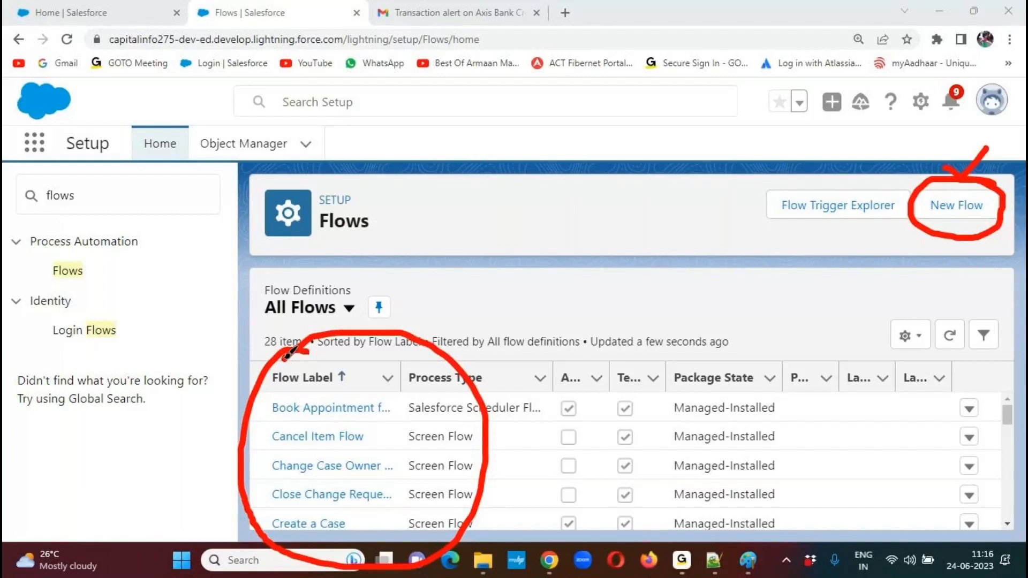
{"action": "left_click", "coordinate": [424, 23]}
{"action": "left_click", "coordinate": [626, 203]}
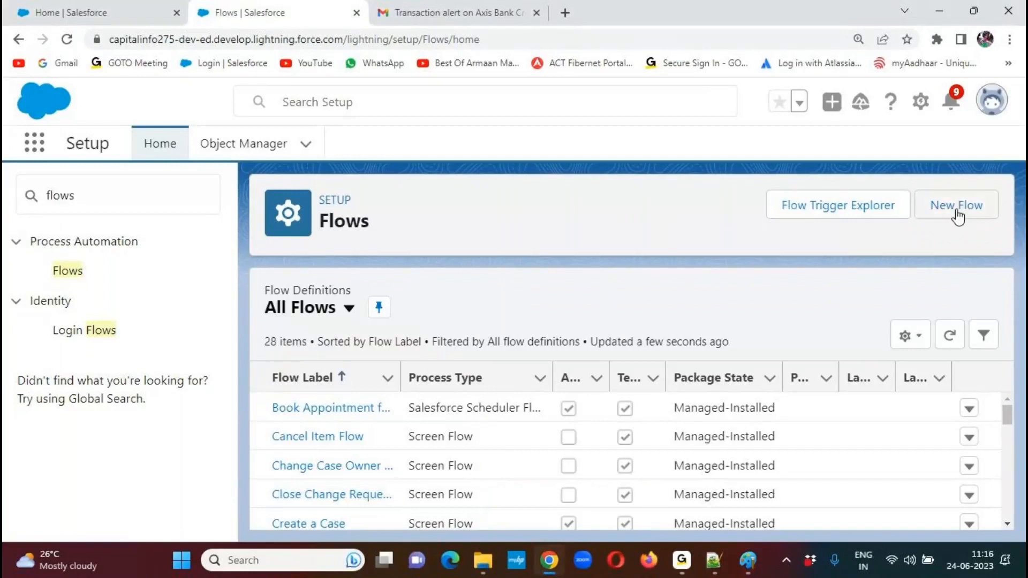
Step: Create a new Record-Triggered Flow to reach its Configure Start settings
{"action": "left_click", "coordinate": [957, 213]}
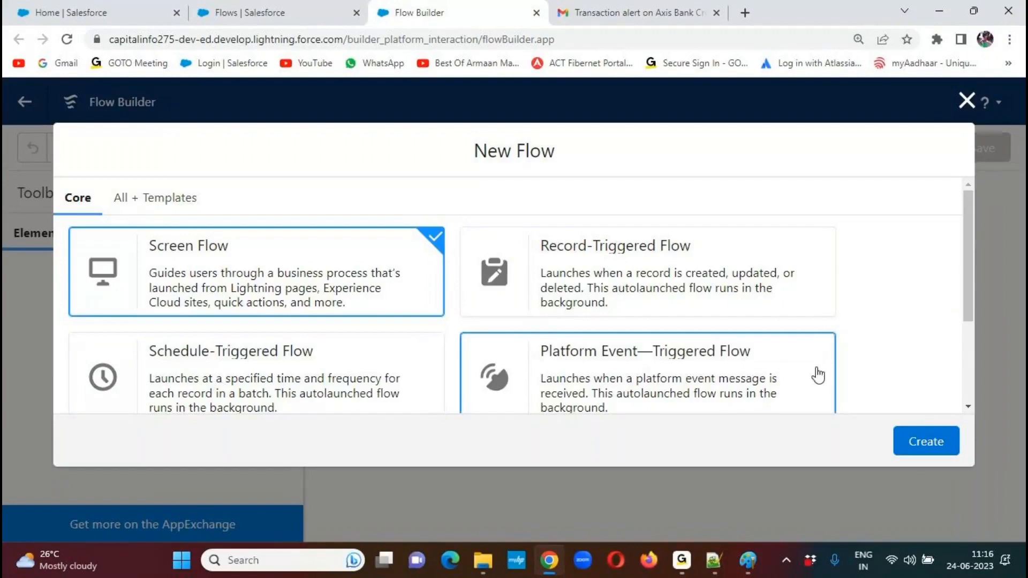
{"action": "left_click_drag", "start_coordinate": [972, 268], "coordinate": [961, 350]}
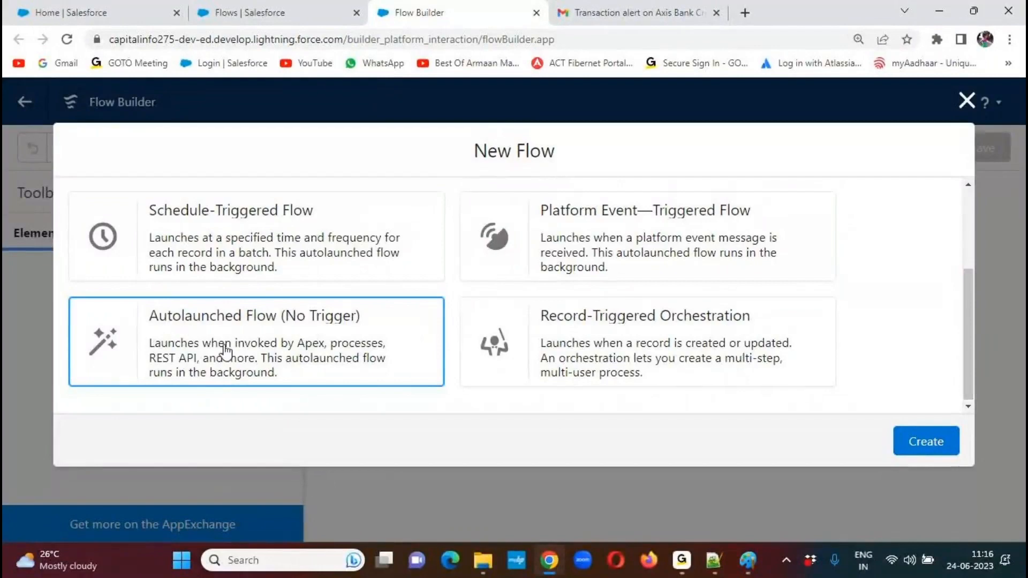
{"action": "scroll", "coordinate": [968, 323], "scroll_direction": "up", "scroll_amount": 1}
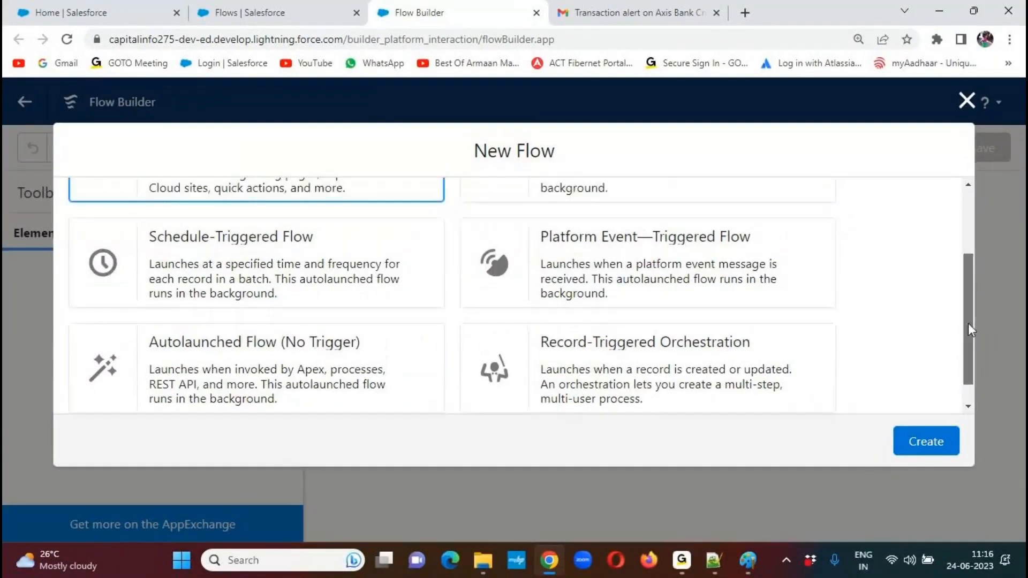
{"action": "left_click_drag", "start_coordinate": [968, 323], "coordinate": [965, 265]}
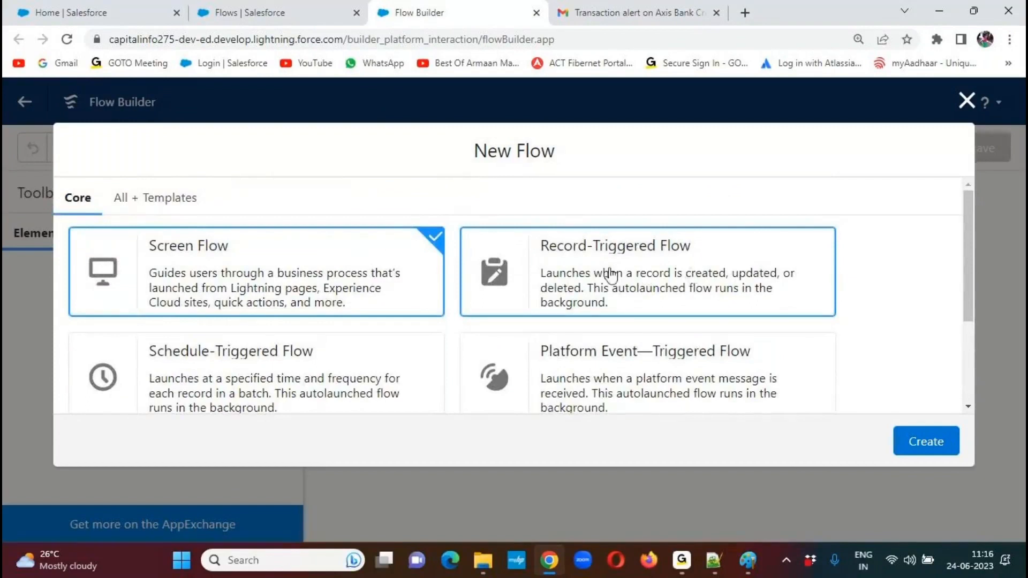
{"action": "left_click", "coordinate": [699, 261]}
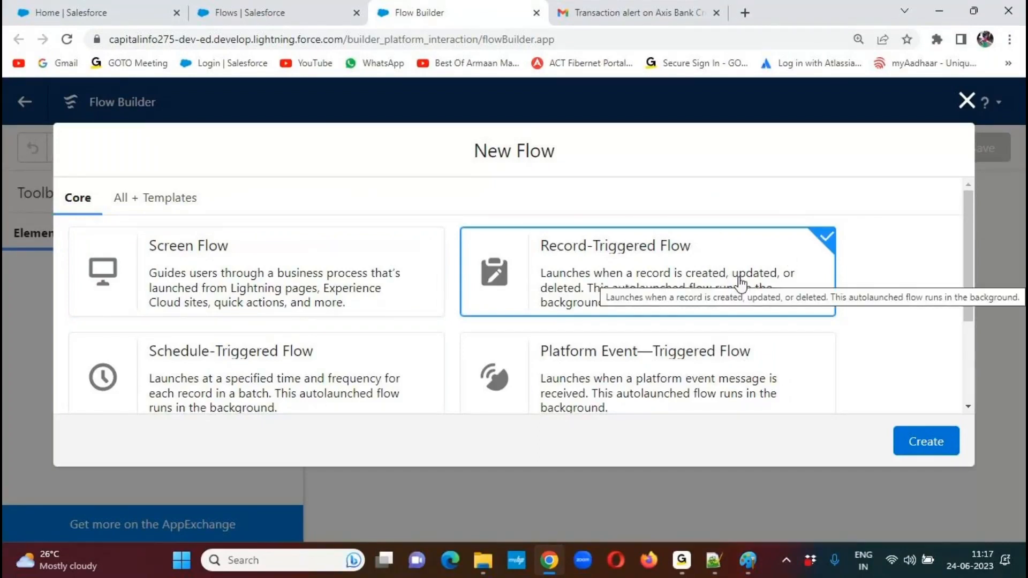
{"action": "left_click", "coordinate": [935, 451]}
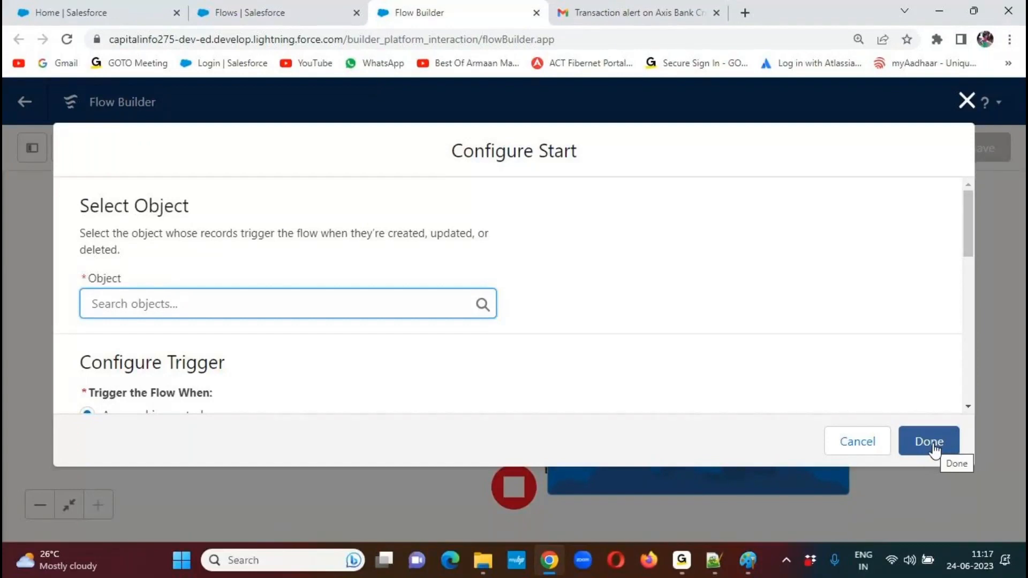
Step: Search 'Hiring' and choose Hiring Manager as the triggering object
{"action": "left_click", "coordinate": [197, 306]}
{"action": "scroll", "coordinate": [196, 308], "scroll_direction": "down", "scroll_amount": 3}
{"action": "type", "text": "Hiring"}
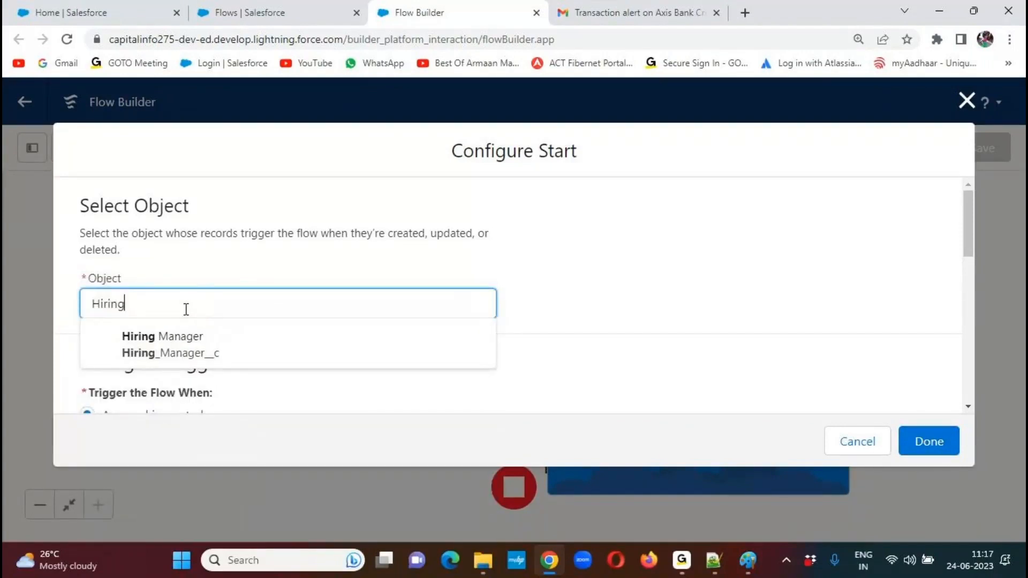
{"action": "left_click", "coordinate": [173, 353]}
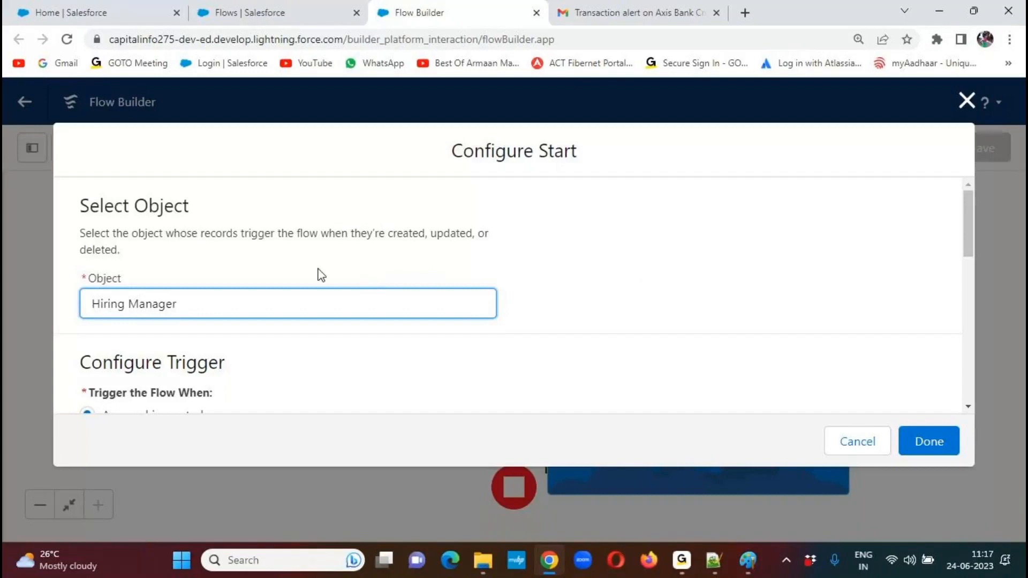
Step: Review the trigger options, keep 'A record is created', and confirm the start settings
{"action": "left_click_drag", "start_coordinate": [971, 209], "coordinate": [962, 254]}
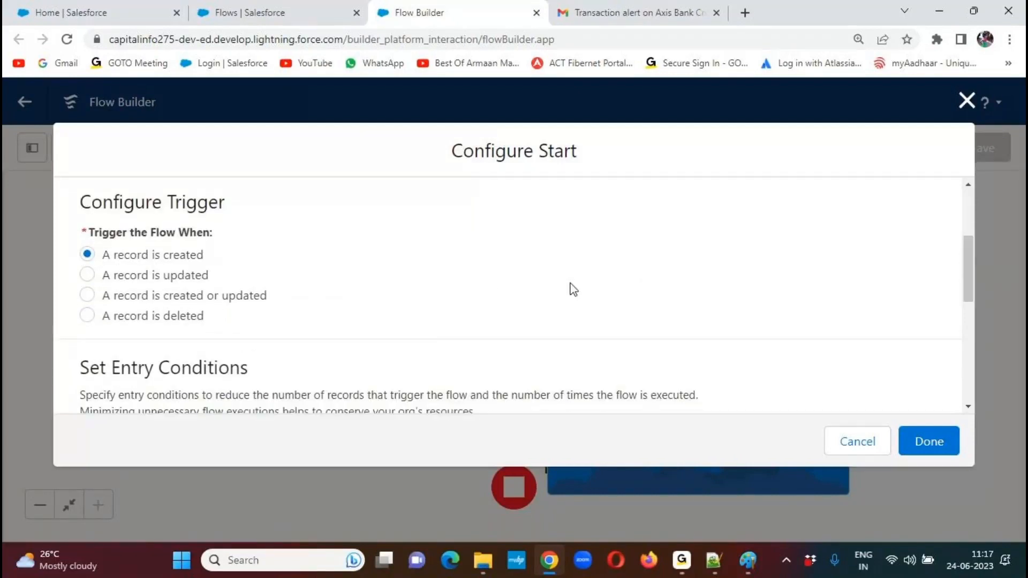
{"action": "left_click_drag", "start_coordinate": [101, 257], "coordinate": [207, 261]}
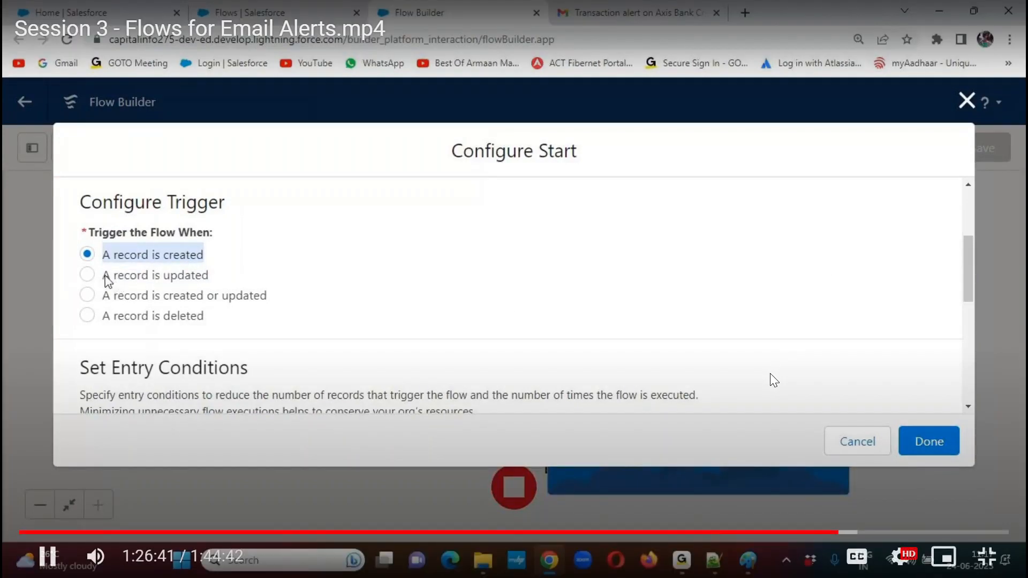
{"action": "left_click_drag", "start_coordinate": [105, 276], "coordinate": [211, 277]}
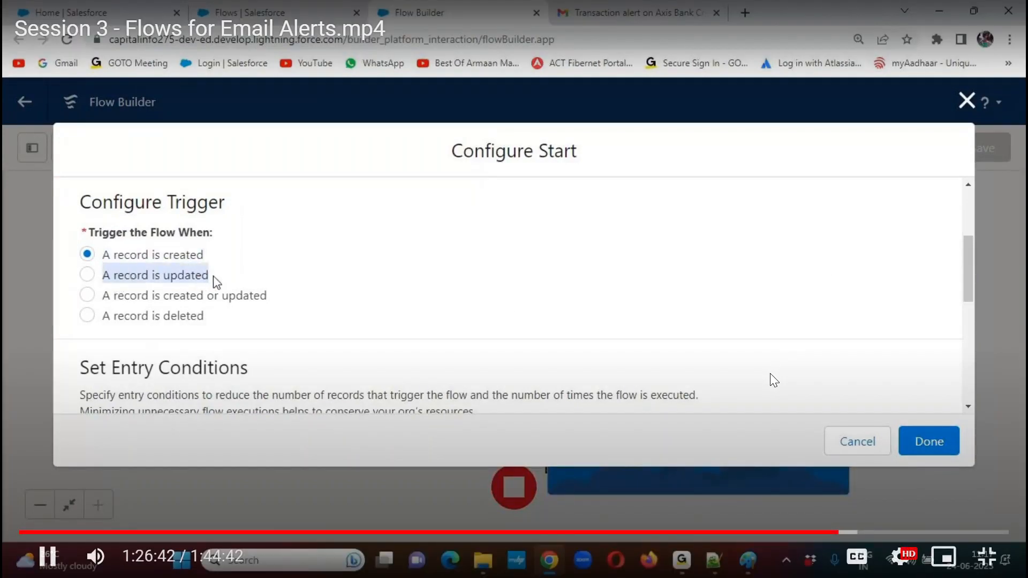
{"action": "left_click_drag", "start_coordinate": [100, 296], "coordinate": [275, 295]}
{"action": "left_click_drag", "start_coordinate": [101, 316], "coordinate": [224, 324]}
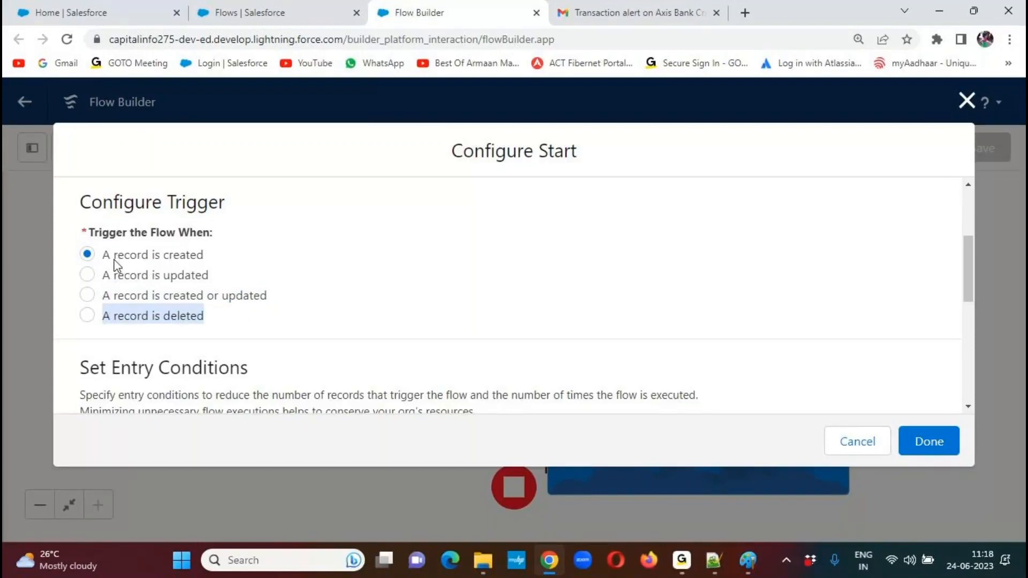
{"action": "left_click_drag", "start_coordinate": [105, 258], "coordinate": [206, 266]}
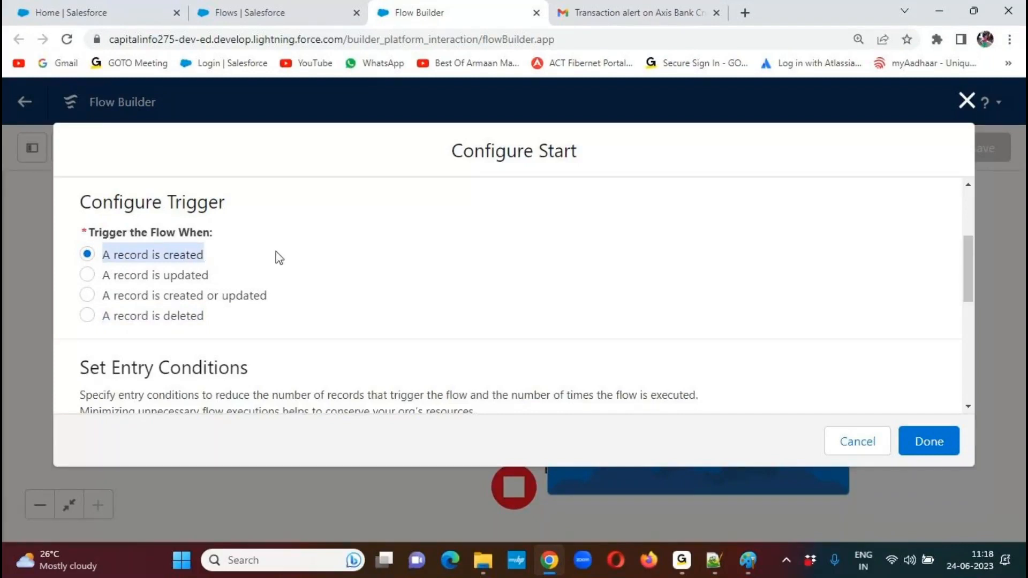
{"action": "left_click_drag", "start_coordinate": [972, 274], "coordinate": [981, 332]}
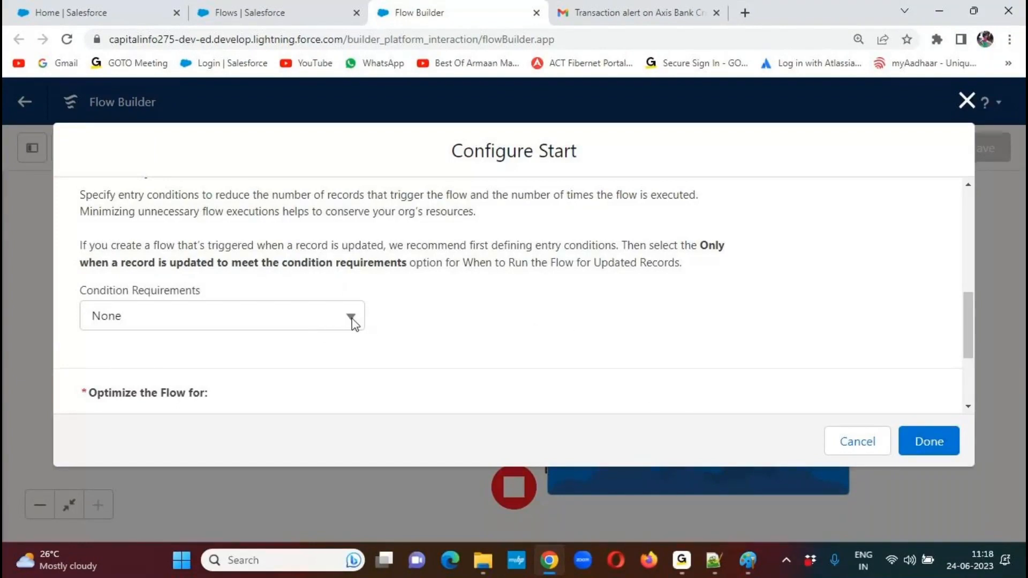
{"action": "left_click", "coordinate": [930, 442]}
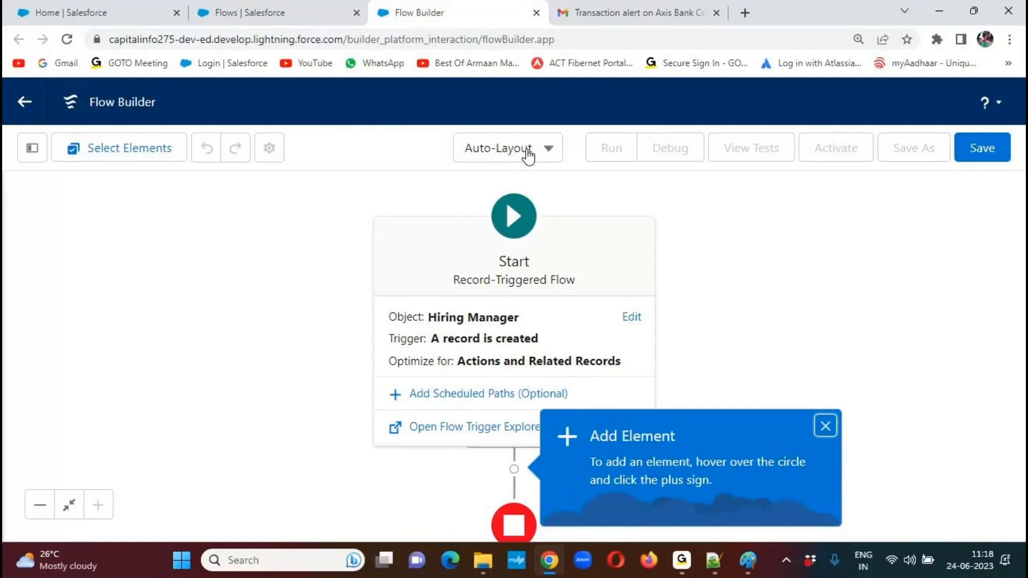
Step: Switch the canvas from Auto-Layout to Free-Form and move the Start element left
{"action": "left_click", "coordinate": [546, 150]}
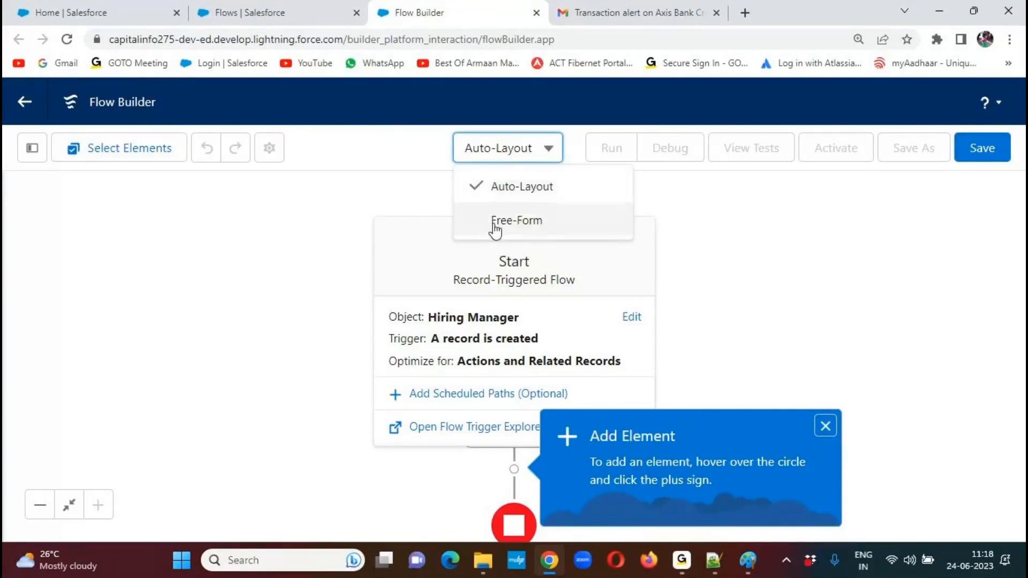
{"action": "left_click", "coordinate": [534, 221]}
{"action": "left_click_drag", "start_coordinate": [587, 243], "coordinate": [434, 234]}
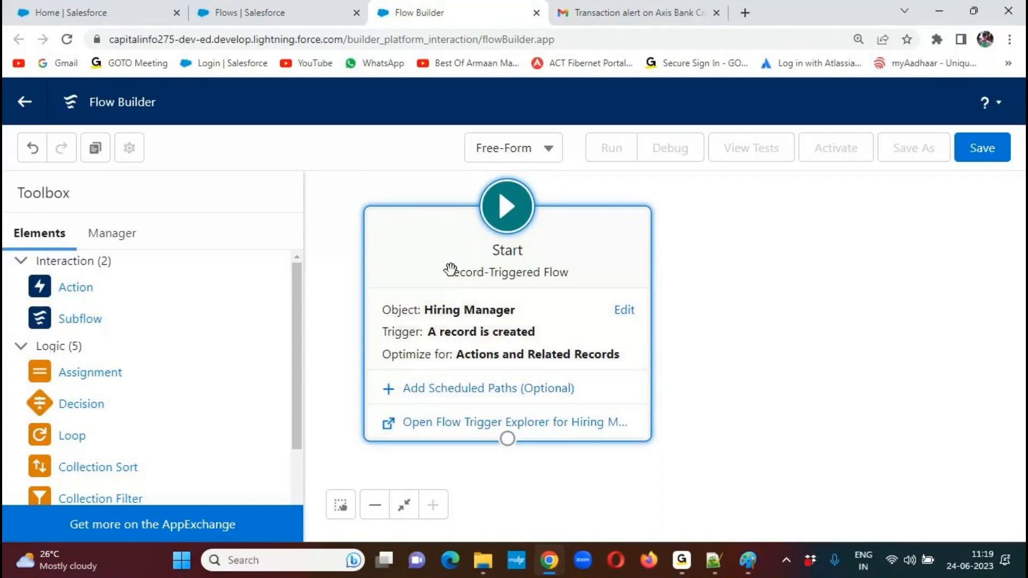
{"action": "left_click_drag", "start_coordinate": [583, 253], "coordinate": [566, 251]}
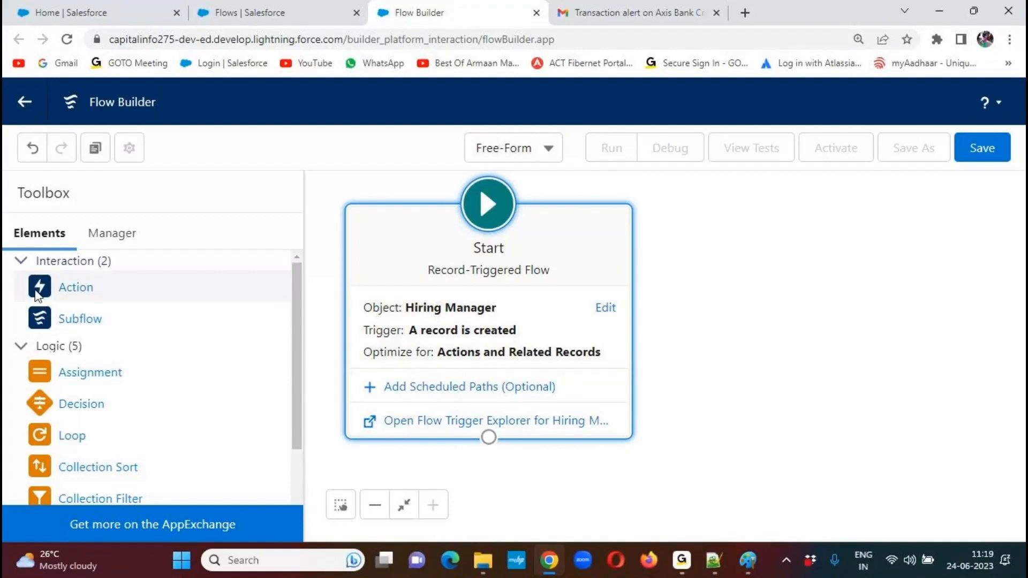
Step: Browse the Toolbox's Interaction, Logic and Data groups, leaving Logic expanded to show Decision
{"action": "mouse_move", "coordinate": [8, 217]}
{"action": "left_mouse_down"}
{"action": "mouse_move", "coordinate": [230, 216]}
{"action": "mouse_move", "coordinate": [295, 315]}
{"action": "mouse_move", "coordinate": [296, 540]}
{"action": "mouse_move", "coordinate": [258, 547]}
{"action": "mouse_move", "coordinate": [13, 471]}
{"action": "mouse_move", "coordinate": [7, 215]}
{"action": "left_mouse_up"}
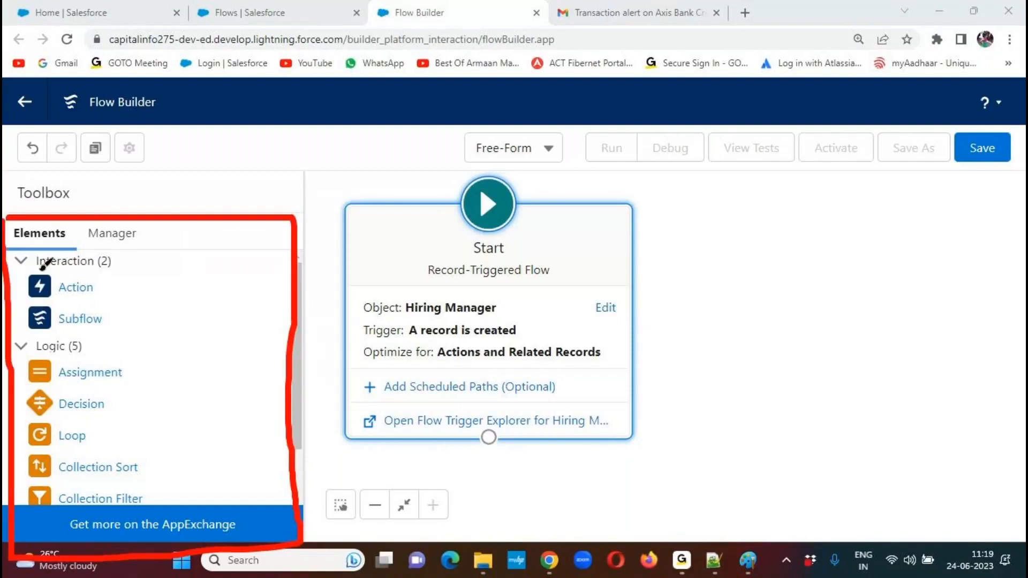
{"action": "left_click_drag", "start_coordinate": [33, 272], "coordinate": [139, 273]}
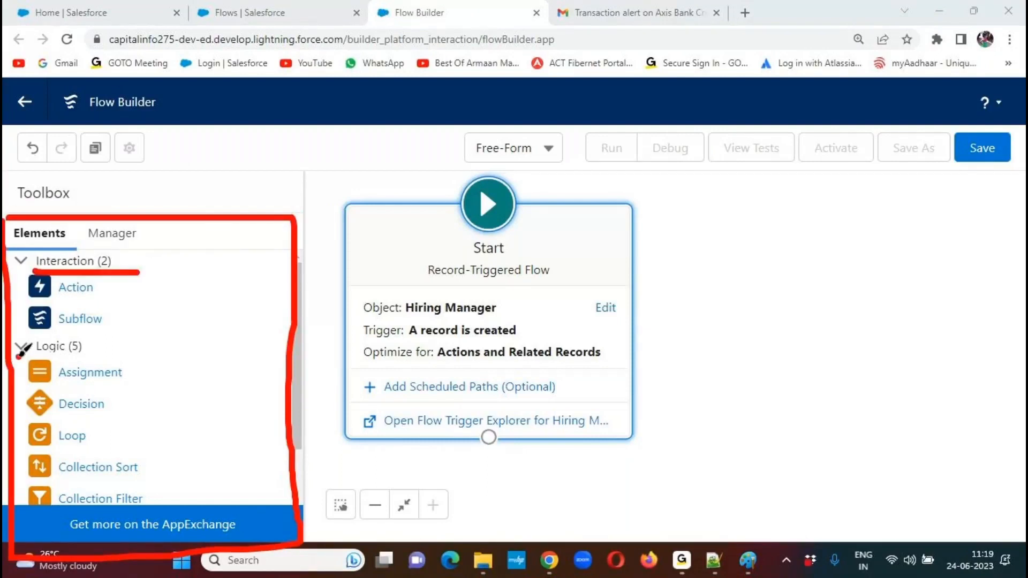
{"action": "left_click_drag", "start_coordinate": [17, 356], "coordinate": [90, 357]}
{"action": "left_click", "coordinate": [417, 31]}
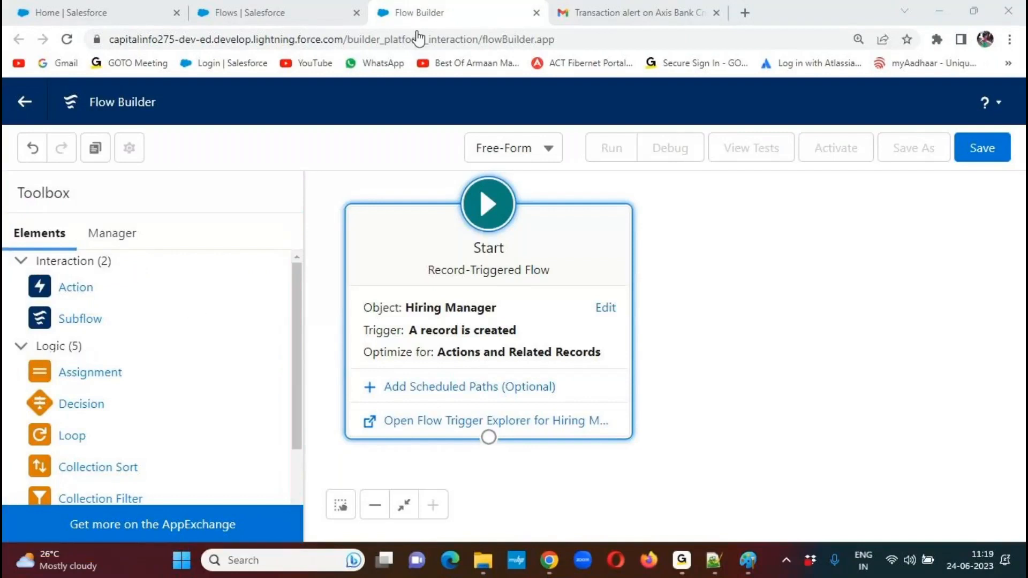
{"action": "left_click", "coordinate": [21, 261]}
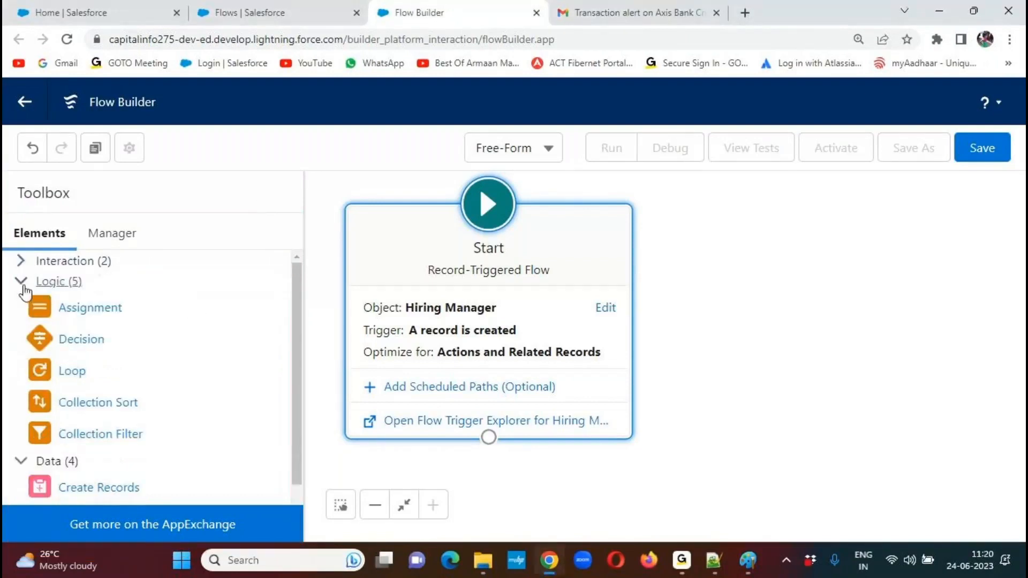
{"action": "left_click", "coordinate": [21, 281]}
{"action": "left_click", "coordinate": [21, 301]}
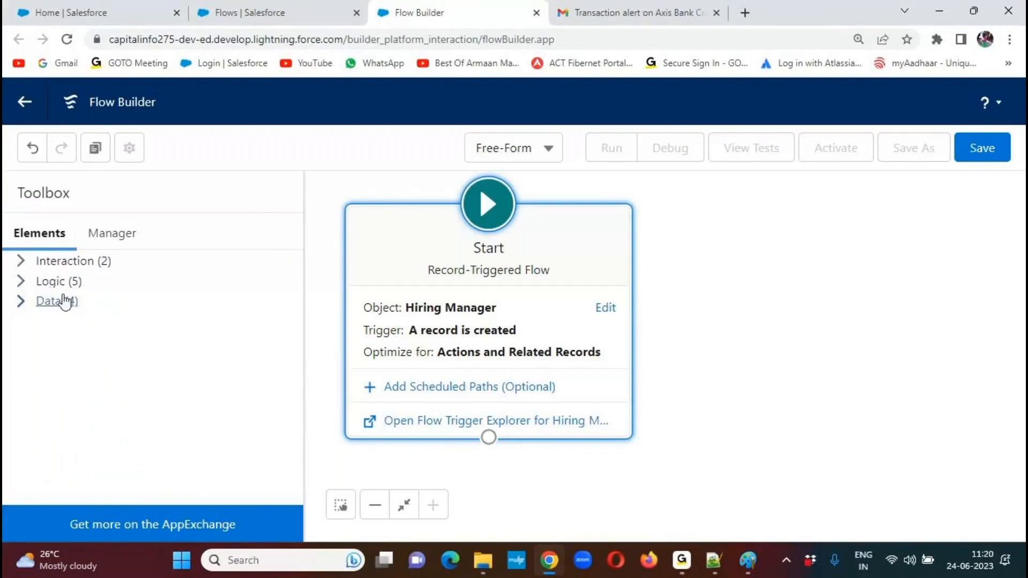
{"action": "left_click", "coordinate": [20, 261]}
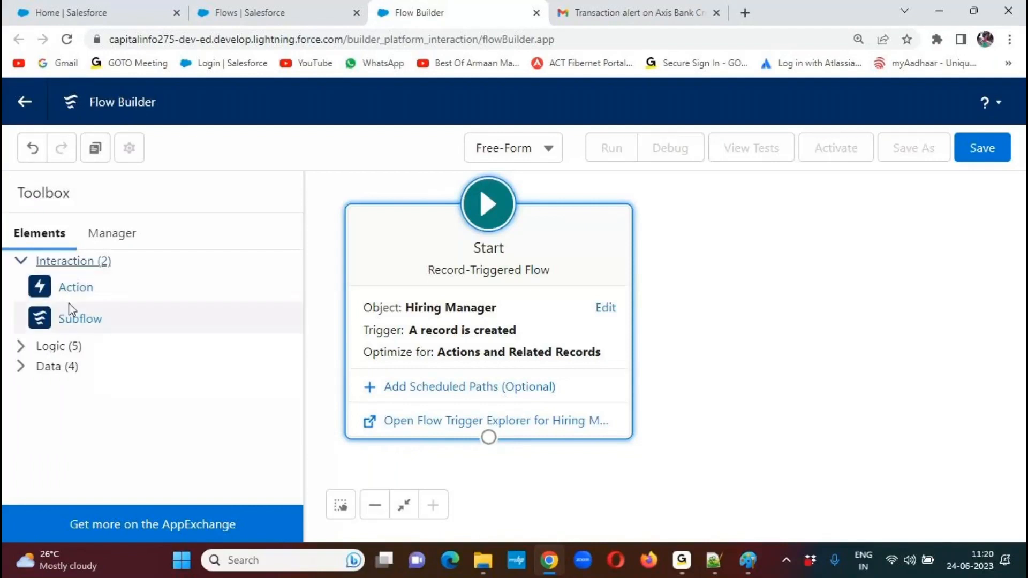
{"action": "left_click", "coordinate": [47, 350]}
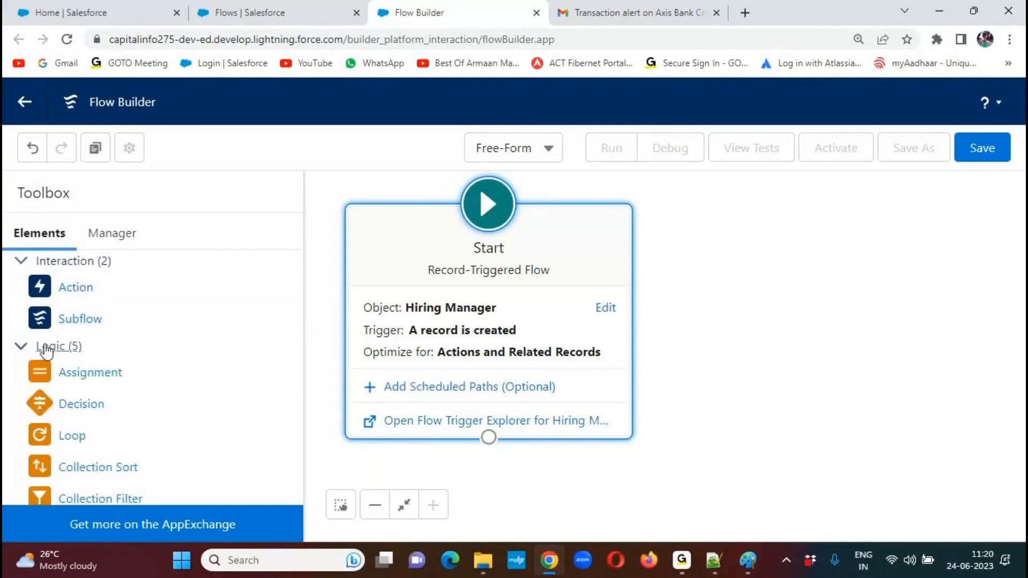
{"action": "left_click", "coordinate": [21, 261]}
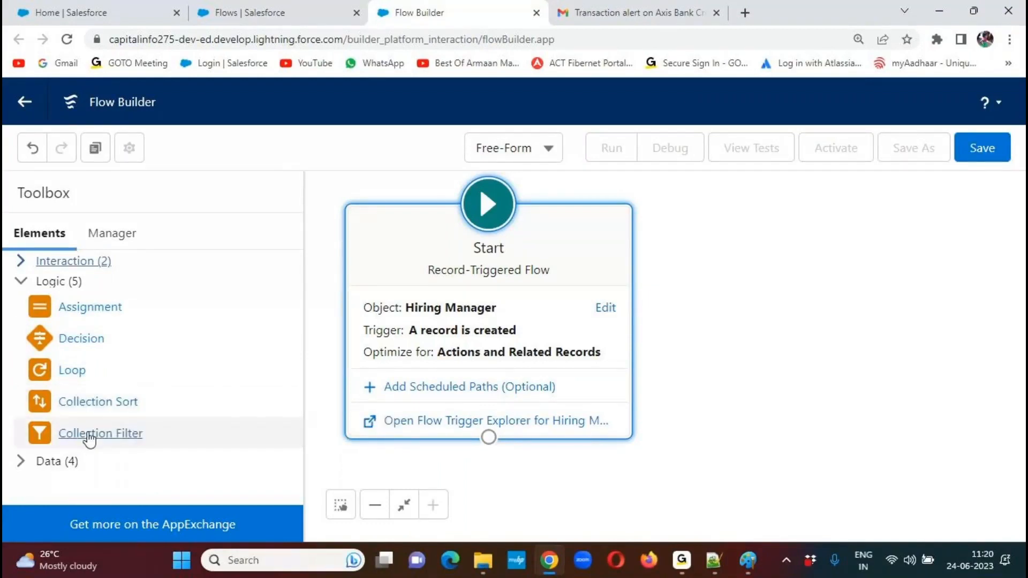
{"action": "left_click", "coordinate": [21, 281]}
{"action": "left_click", "coordinate": [20, 301]}
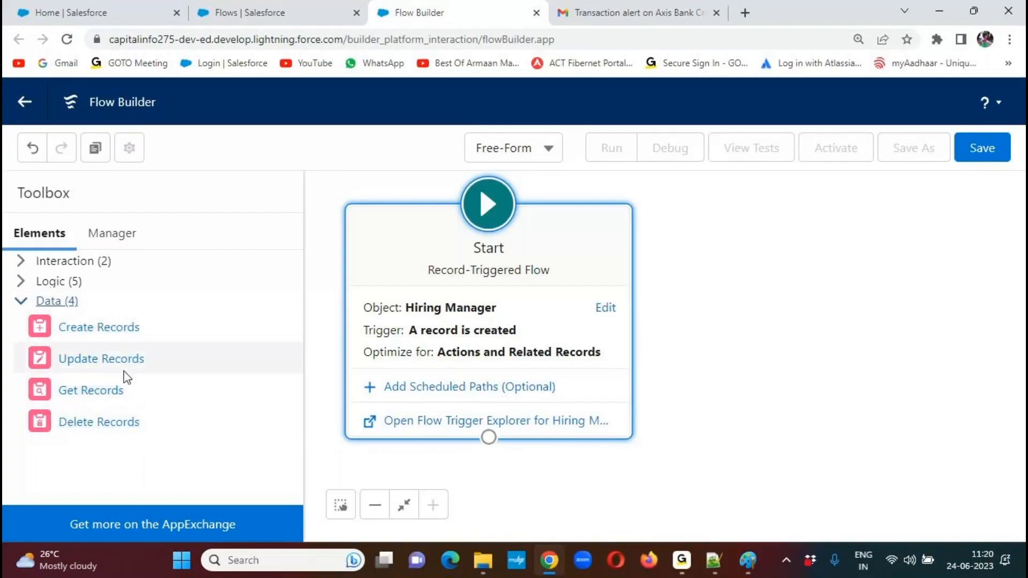
{"action": "left_click", "coordinate": [21, 302]}
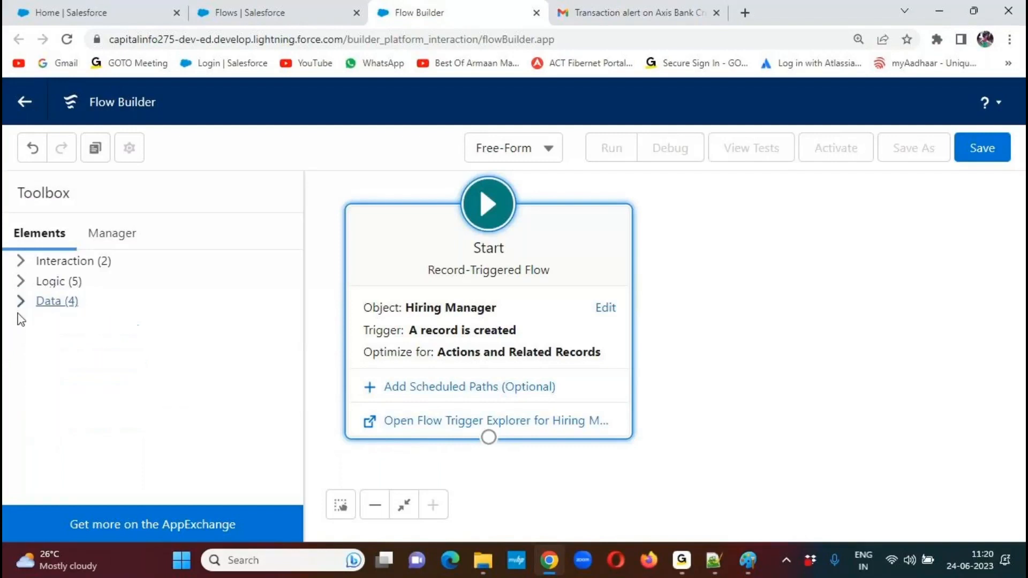
{"action": "left_click", "coordinate": [21, 282]}
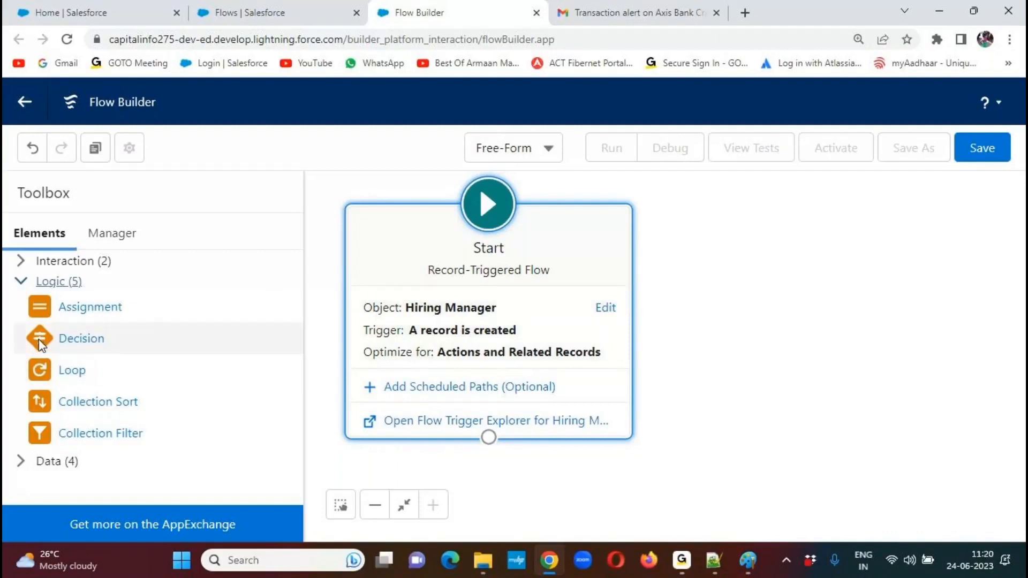
Step: Add a Decision labelled and described 'Check for Email Address is Empty or Not'
{"action": "left_click_drag", "start_coordinate": [43, 336], "coordinate": [770, 247]}
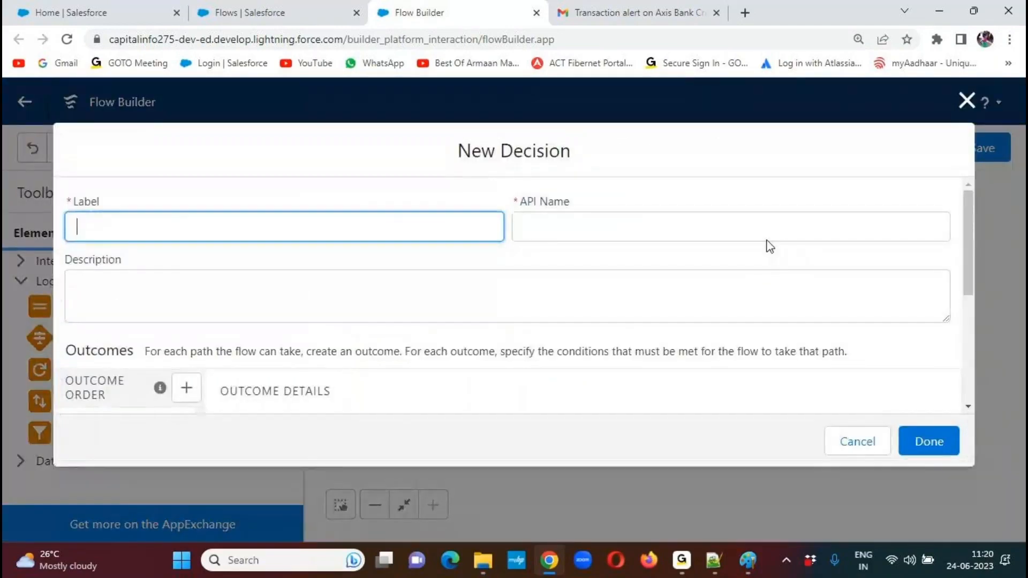
{"action": "type", "text": "Check for Email Address is Empty or Not"}
{"action": "left_click", "coordinate": [416, 266]}
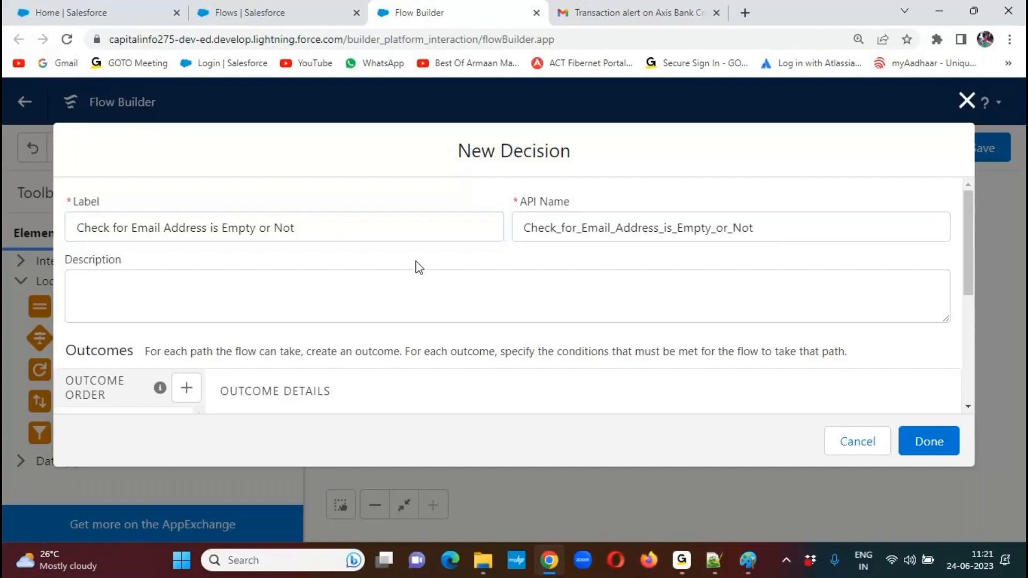
{"action": "left_click_drag", "start_coordinate": [292, 227], "coordinate": [56, 244]}
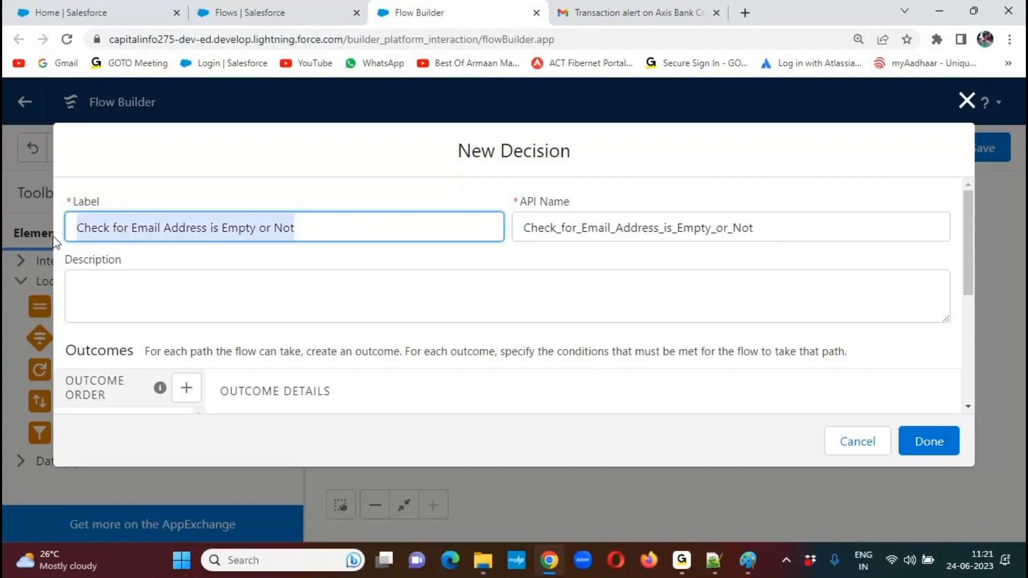
{"action": "left_click", "coordinate": [175, 280]}
{"action": "key", "text": "ctrl+v"}
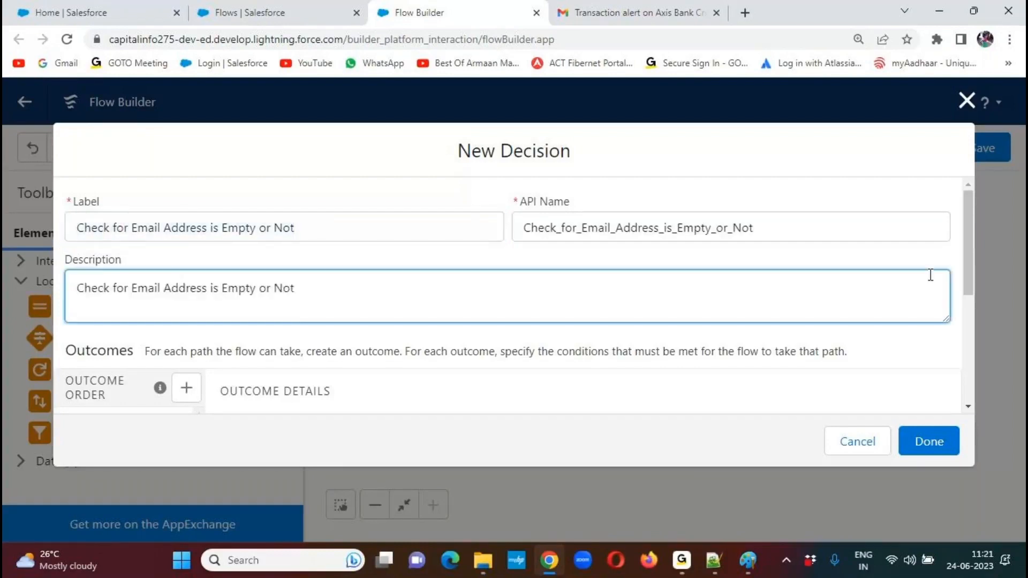
{"action": "left_click_drag", "start_coordinate": [970, 242], "coordinate": [967, 309]}
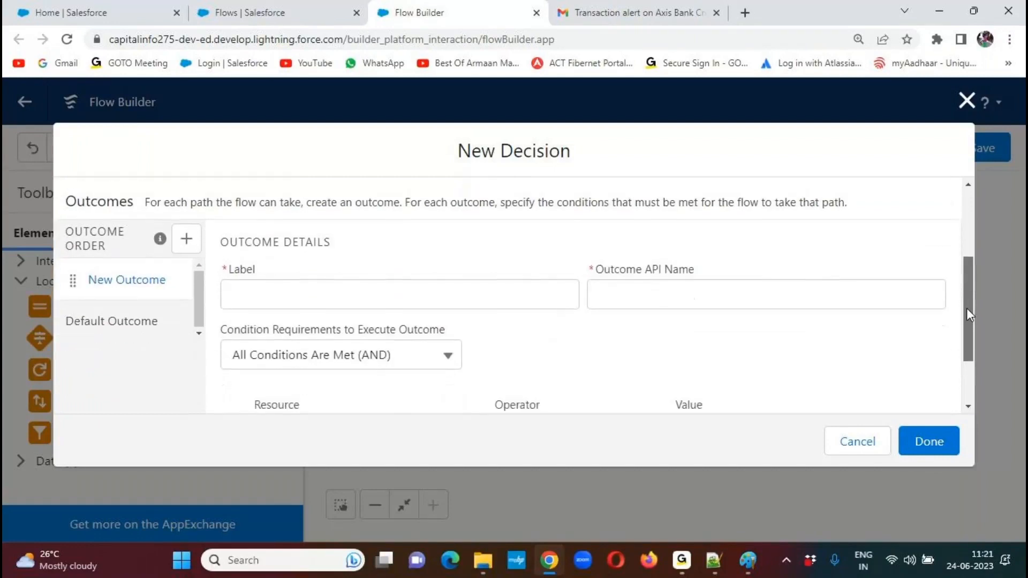
Step: Label the first decision outcome 'Check for Email Addtress'
{"action": "left_click", "coordinate": [381, 299]}
{"action": "type", "text": "Check "}
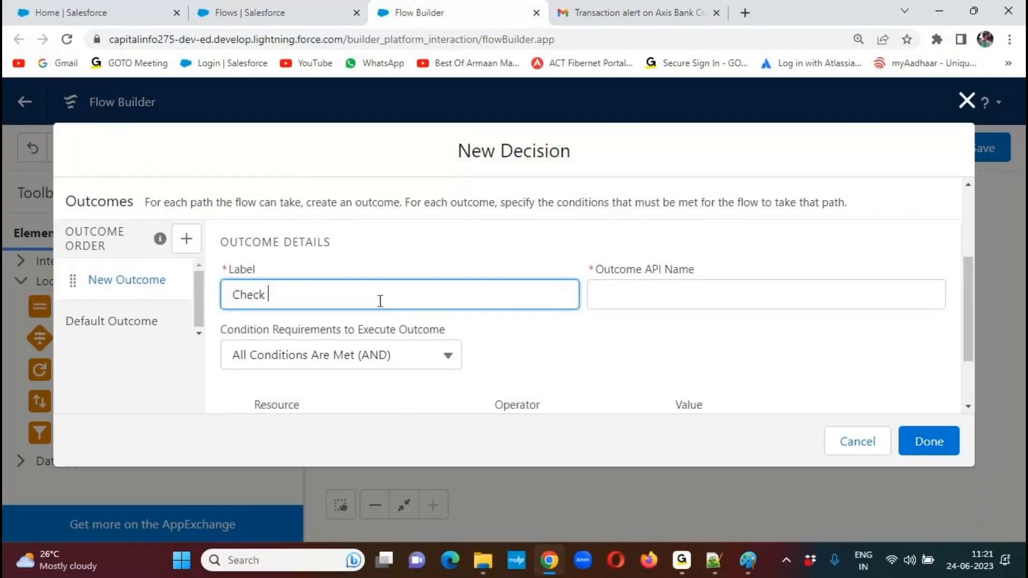
{"action": "type", "text": "for Email Addtress"}
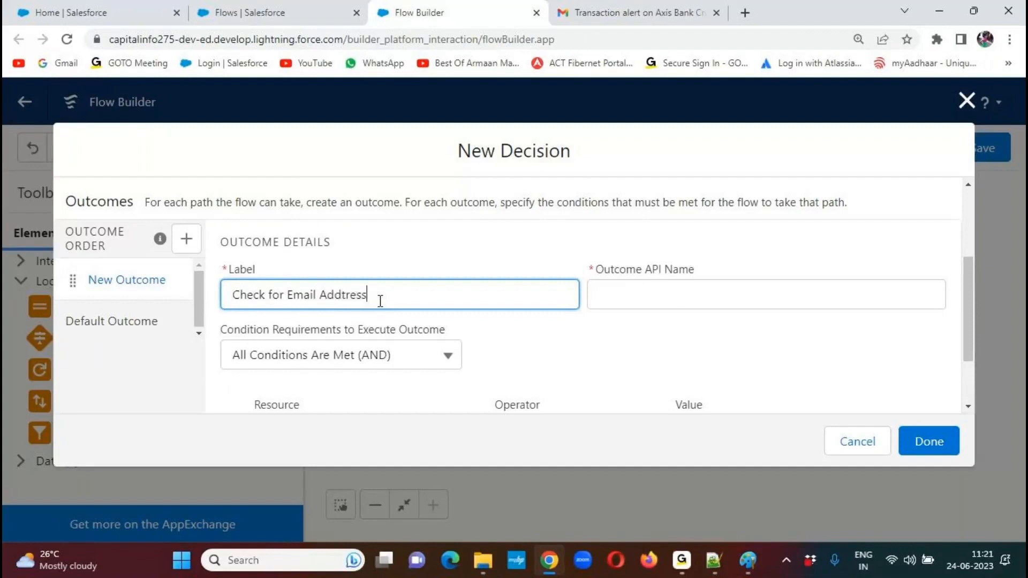
{"action": "left_click", "coordinate": [546, 356]}
{"action": "left_click_drag", "start_coordinate": [970, 317], "coordinate": [966, 350]}
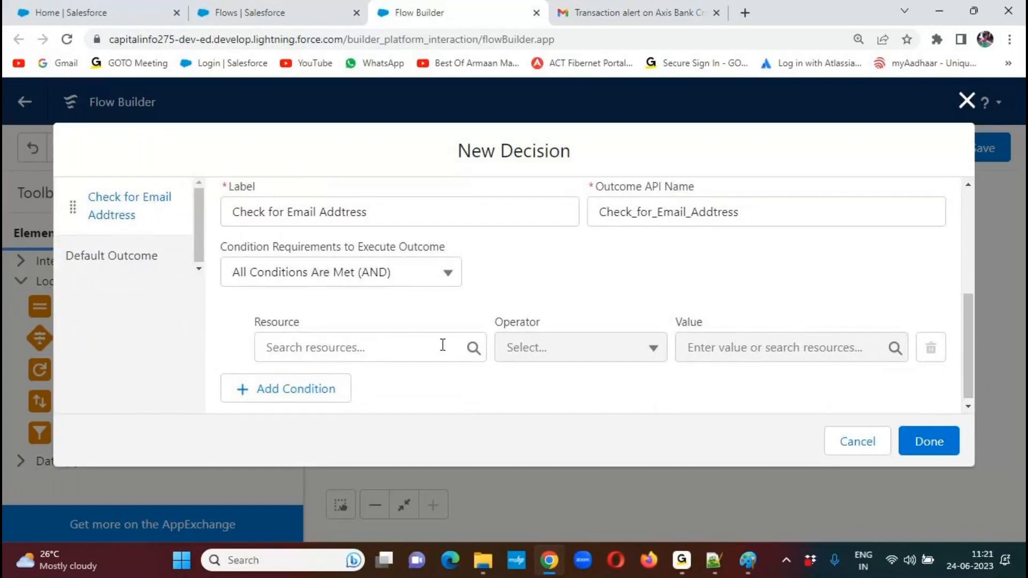
Step: Set the condition to $Record > Email_Address__c Does Not Equal $GlobalConstant.EmptyString
{"action": "left_click", "coordinate": [462, 347]}
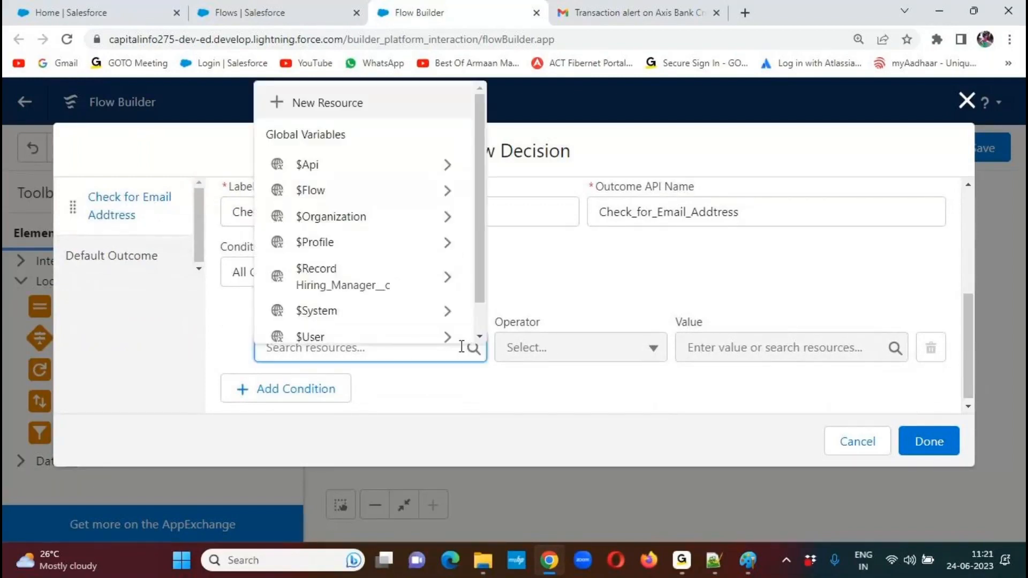
{"action": "left_click", "coordinate": [394, 283]}
{"action": "left_click_drag", "start_coordinate": [479, 139], "coordinate": [478, 218]}
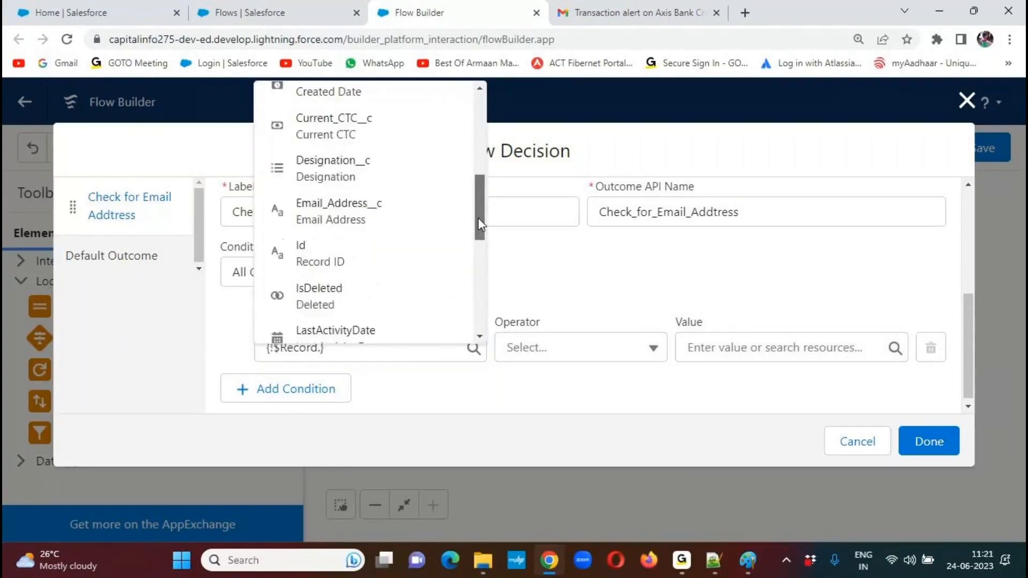
{"action": "left_click", "coordinate": [369, 217]}
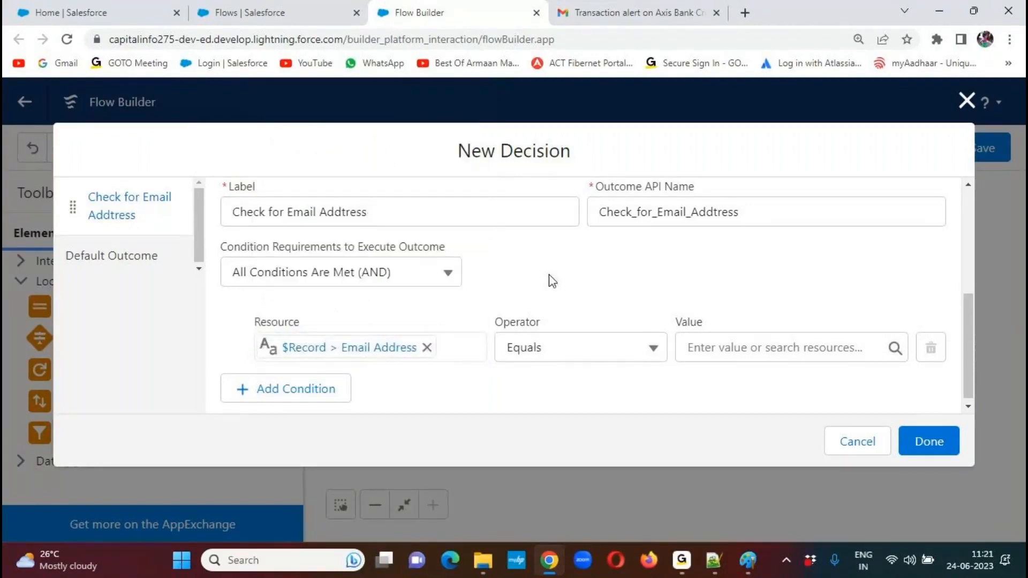
{"action": "left_click", "coordinate": [657, 352]}
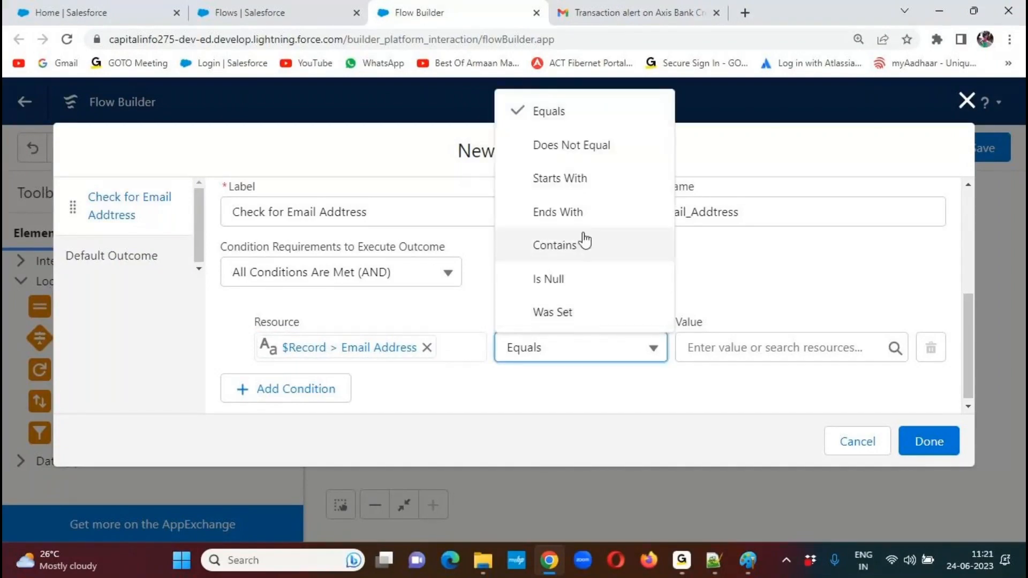
{"action": "left_click", "coordinate": [585, 154]}
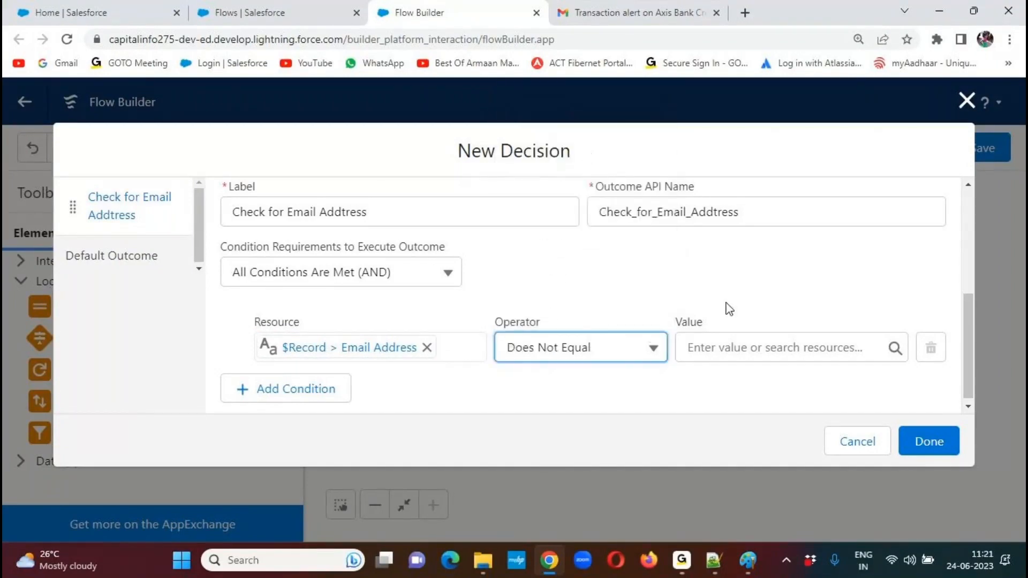
{"action": "left_click", "coordinate": [846, 348]}
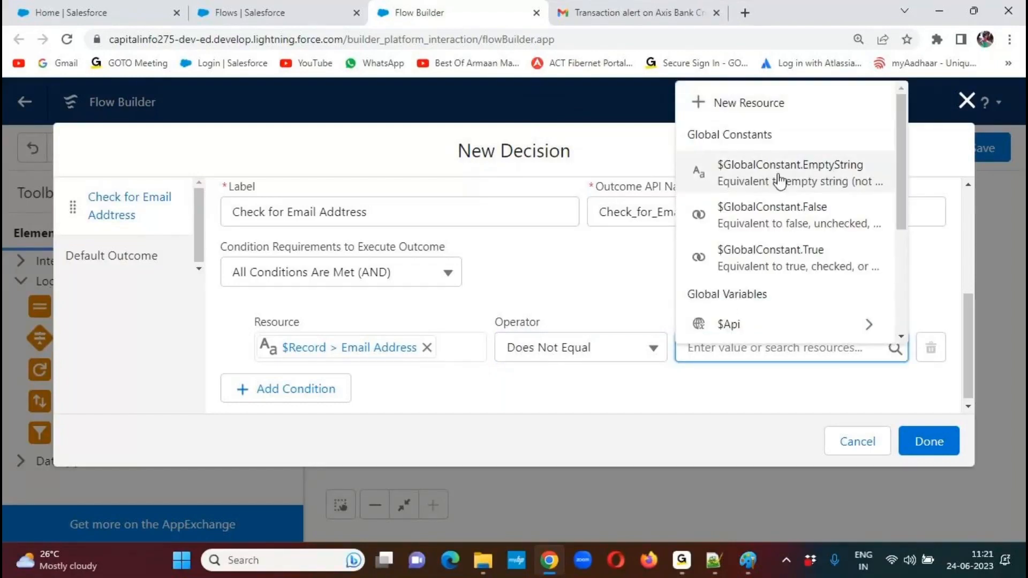
{"action": "left_click", "coordinate": [823, 182]}
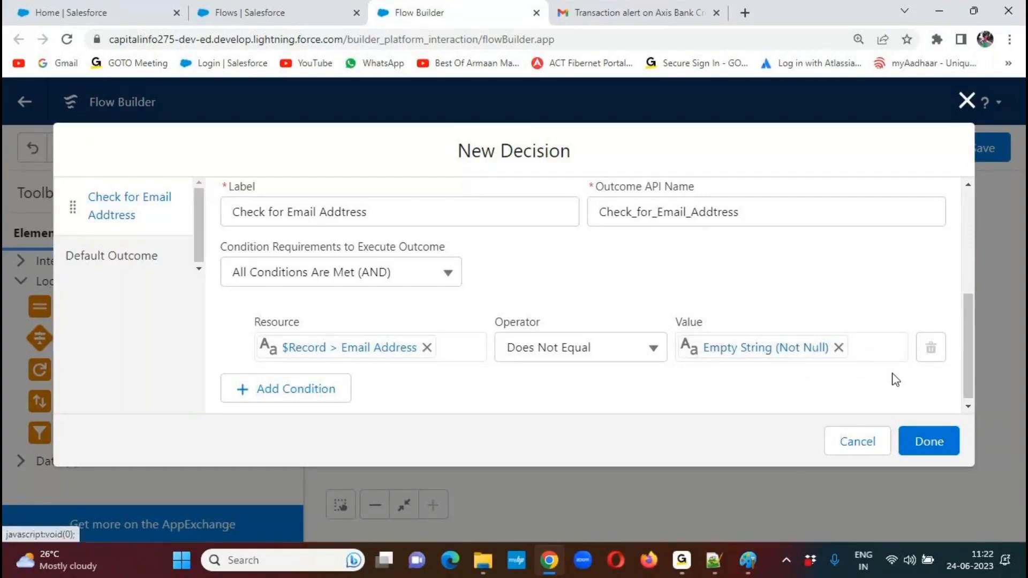
Step: Save the decision, position it on the canvas, and connect Start to it
{"action": "left_click", "coordinate": [929, 443]}
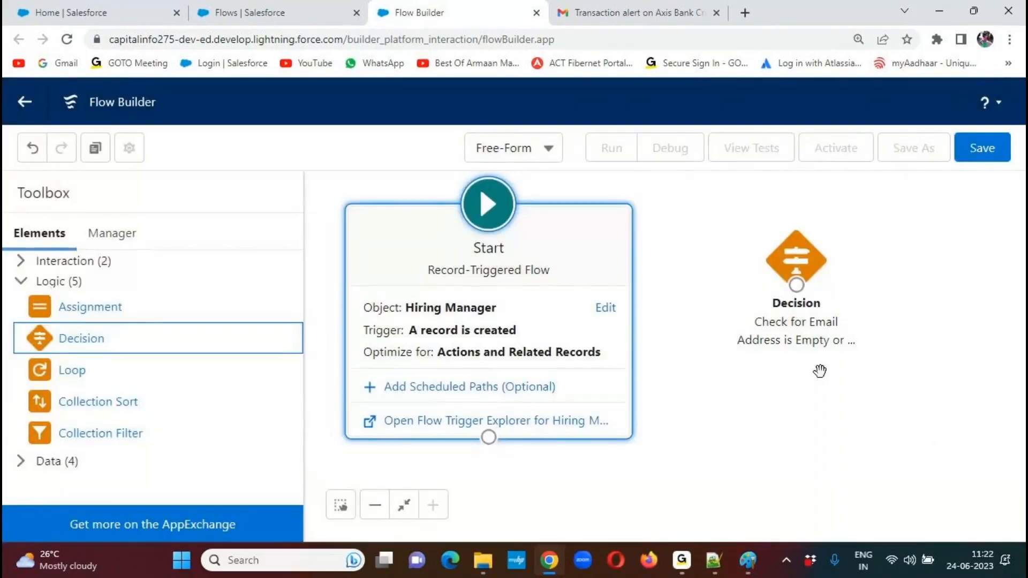
{"action": "left_click_drag", "start_coordinate": [796, 253], "coordinate": [807, 258]}
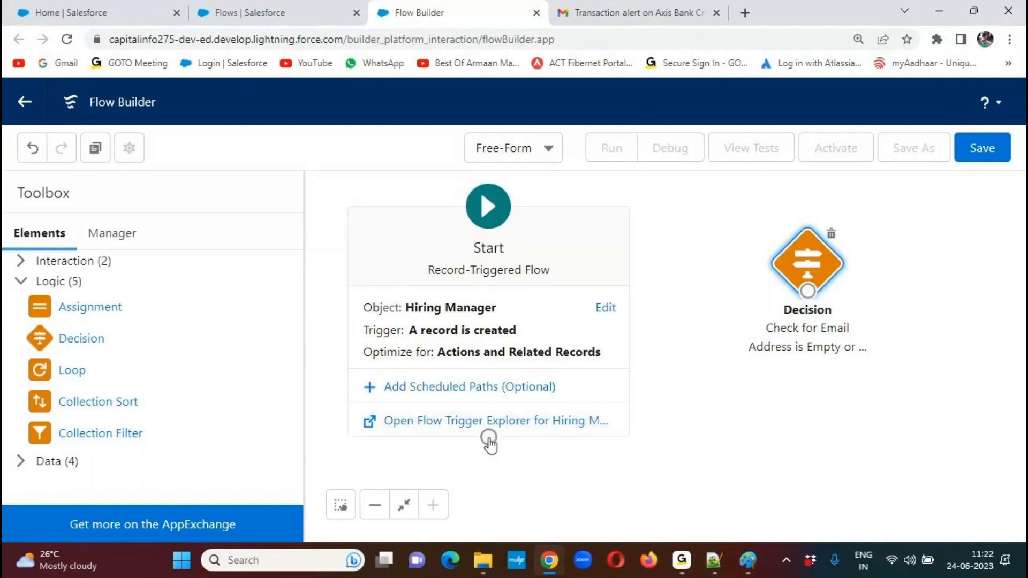
{"action": "left_click_drag", "start_coordinate": [488, 439], "coordinate": [809, 295]}
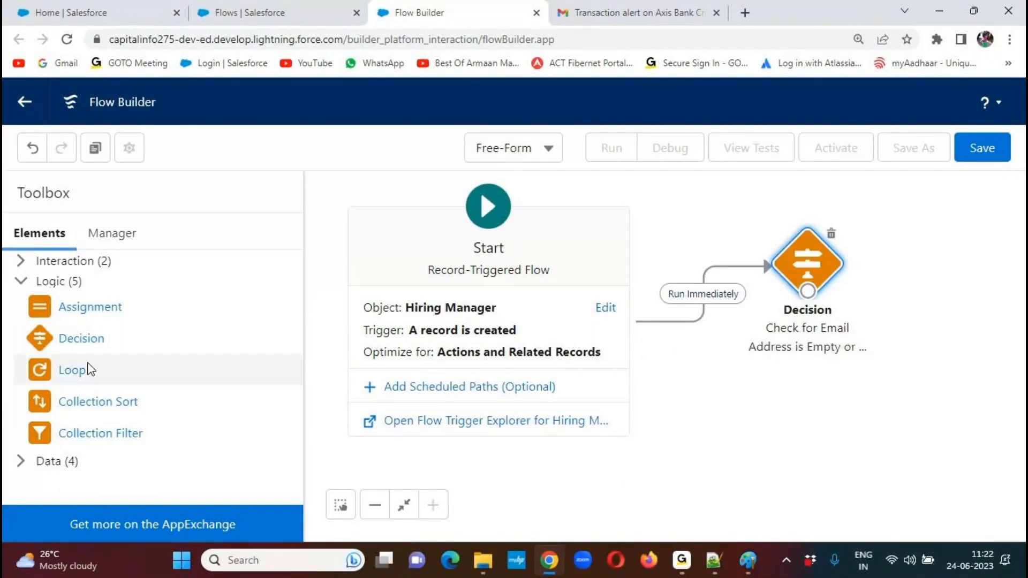
{"action": "left_click", "coordinate": [52, 262]}
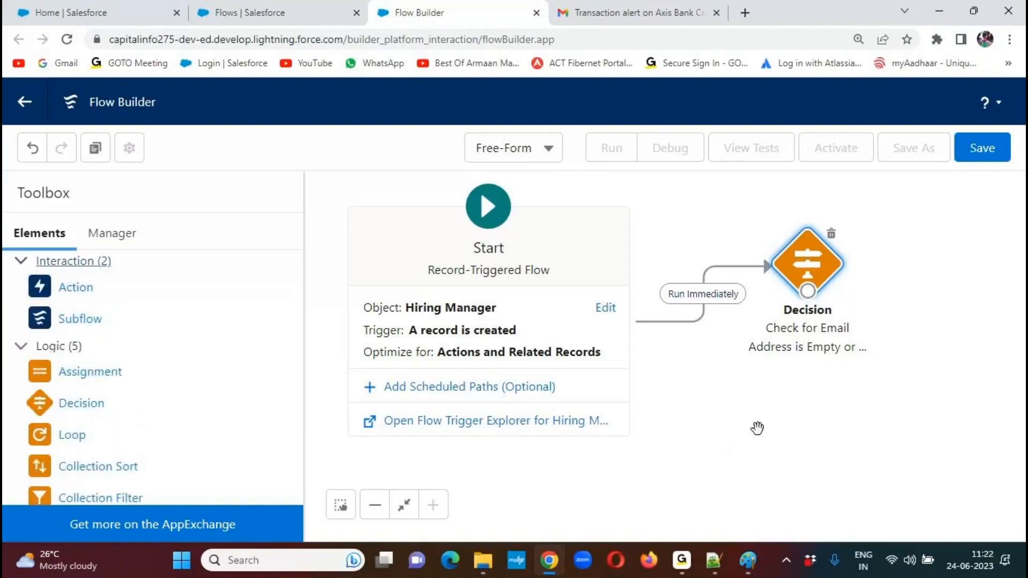
Step: Add an Action filtered to Email Alert type, choosing New HR Record Creaton Notification Alert
{"action": "left_click_drag", "start_coordinate": [773, 409], "coordinate": [600, 409]}
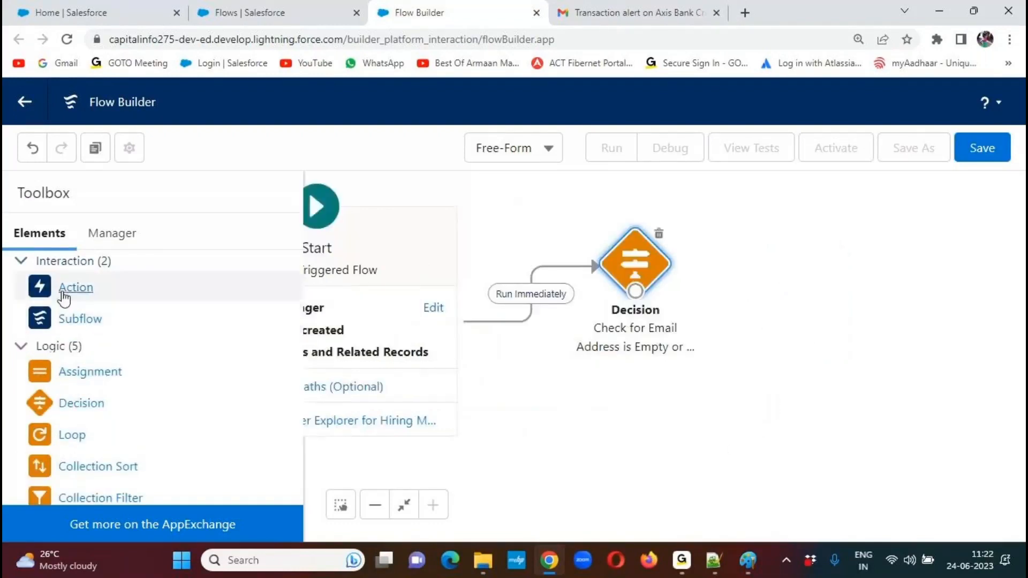
{"action": "left_click_drag", "start_coordinate": [37, 287], "coordinate": [809, 247]}
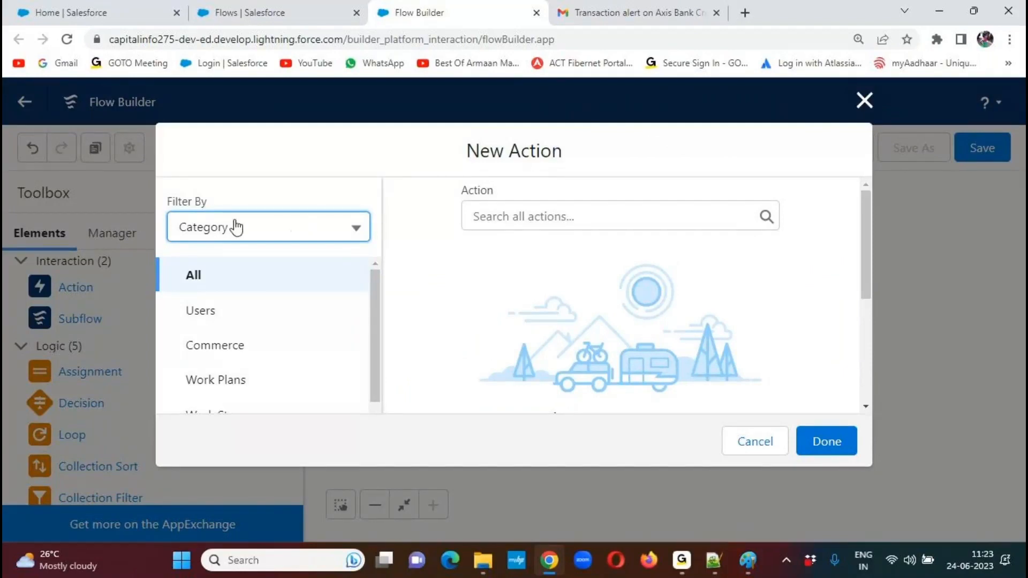
{"action": "left_click_drag", "start_coordinate": [382, 295], "coordinate": [355, 241]}
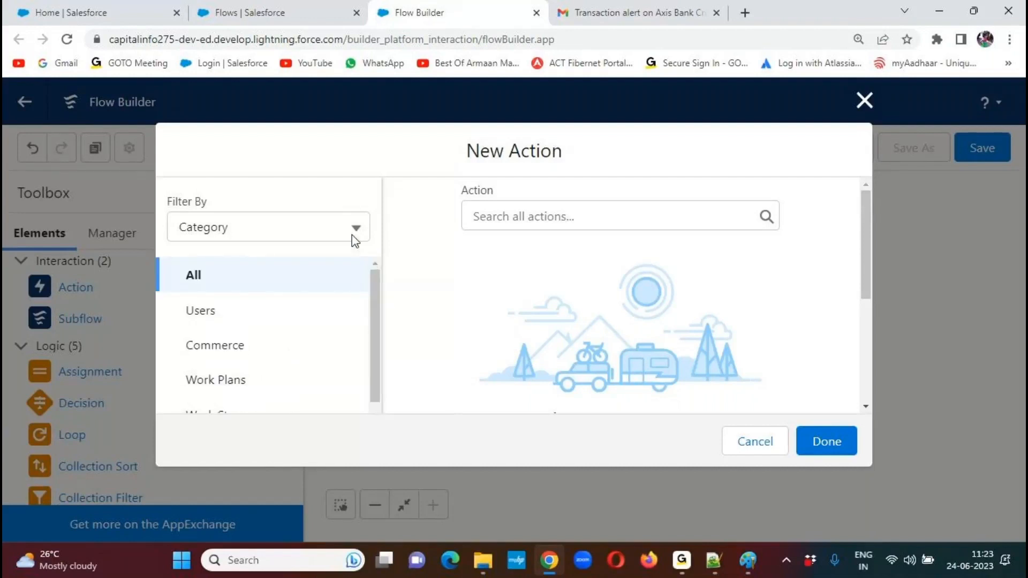
{"action": "left_click", "coordinate": [356, 230]}
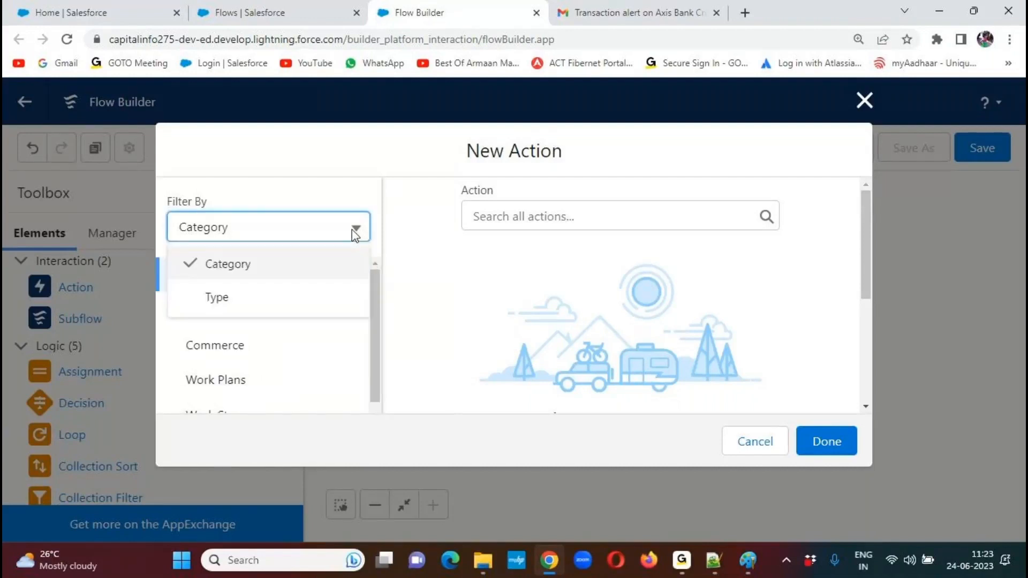
{"action": "left_click", "coordinate": [232, 308]}
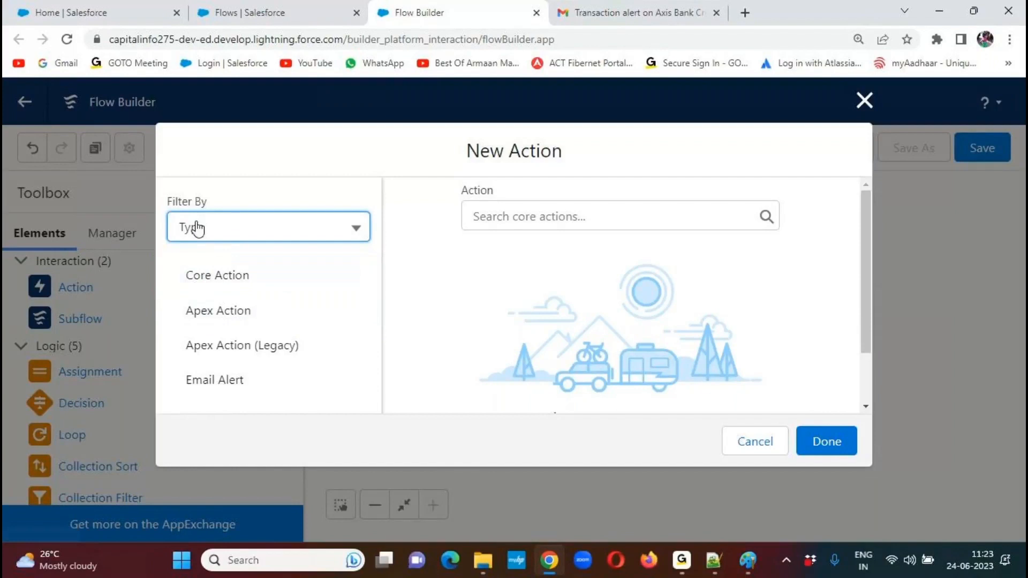
{"action": "left_click", "coordinate": [216, 381]}
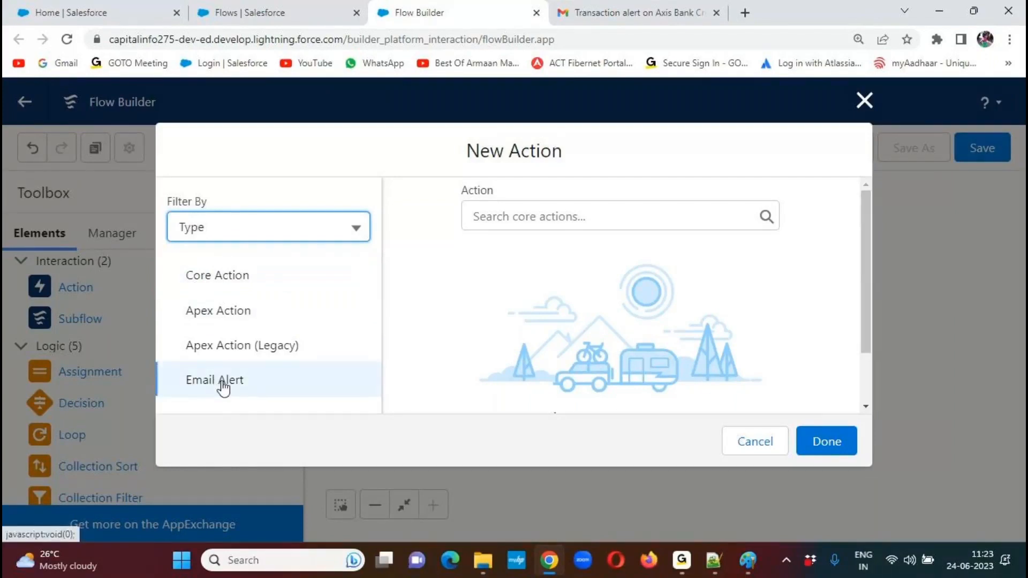
{"action": "left_click", "coordinate": [224, 382]}
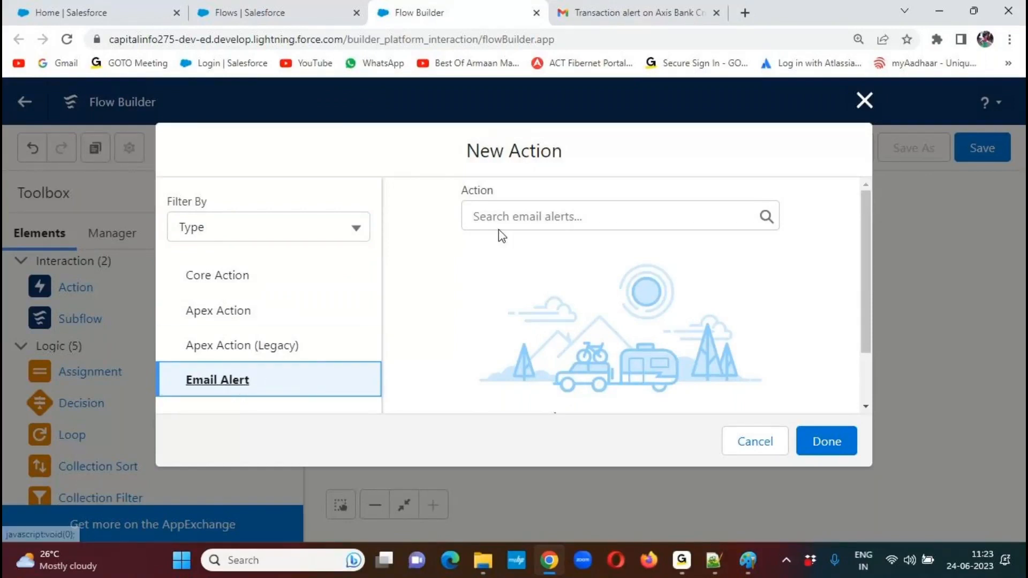
{"action": "left_click", "coordinate": [513, 215]}
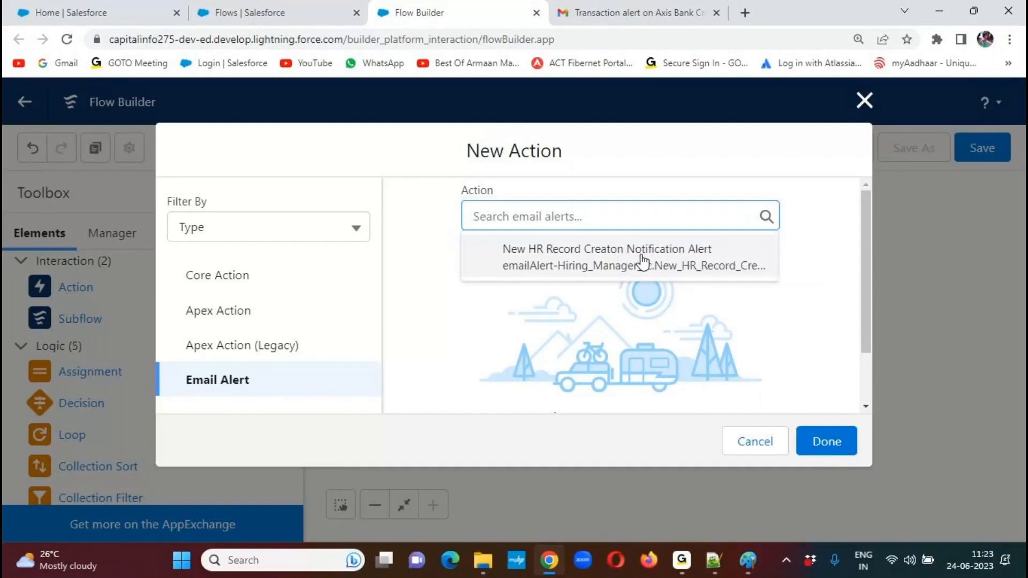
{"action": "left_click", "coordinate": [643, 261]}
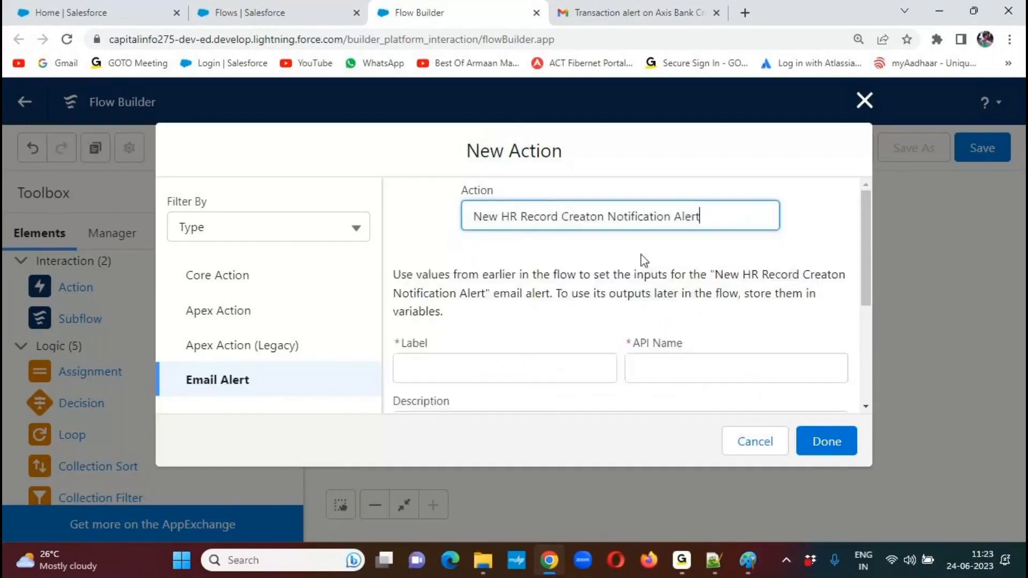
Step: Label and describe the action 'Send the Email Alert to HR Record'
{"action": "left_click", "coordinate": [434, 265]}
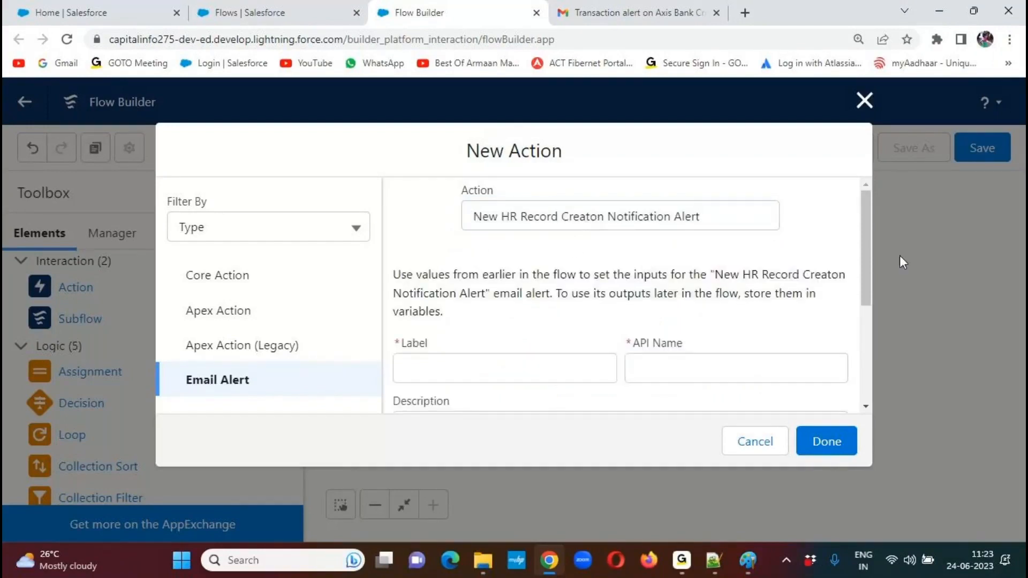
{"action": "left_click_drag", "start_coordinate": [872, 233], "coordinate": [866, 288]}
{"action": "left_click", "coordinate": [483, 262]}
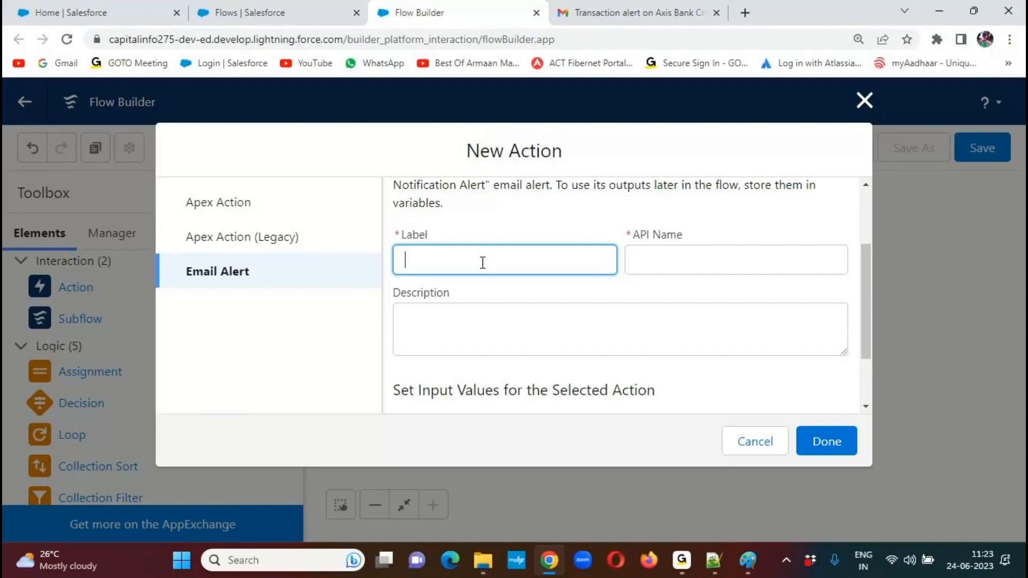
{"action": "type", "text": "Send the Email Alert to H"}
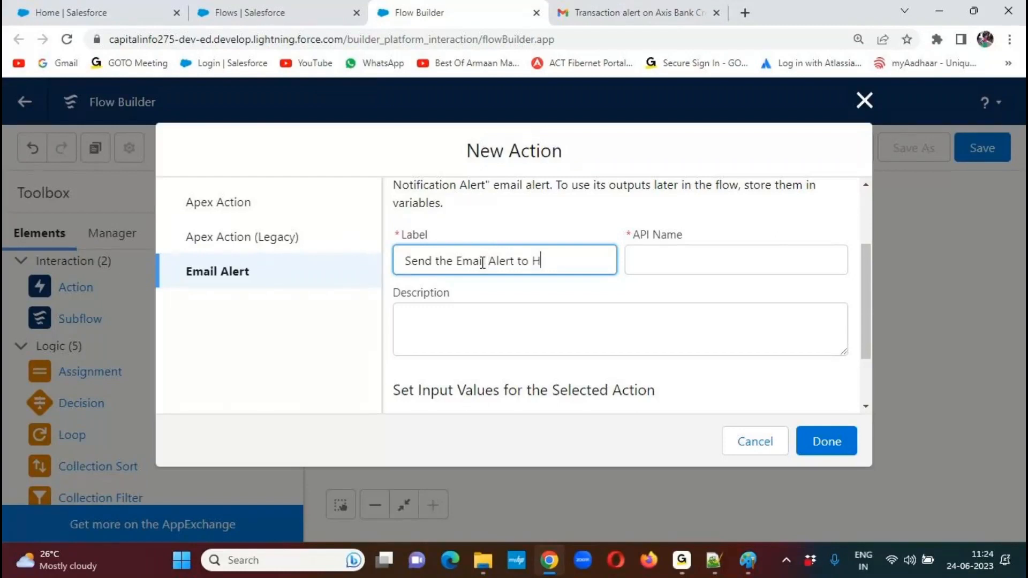
{"action": "type", "text": "R Record"}
{"action": "key", "text": "ctrl+a"}
{"action": "key", "text": "ctrl+c"}
{"action": "key", "text": "Tab"}
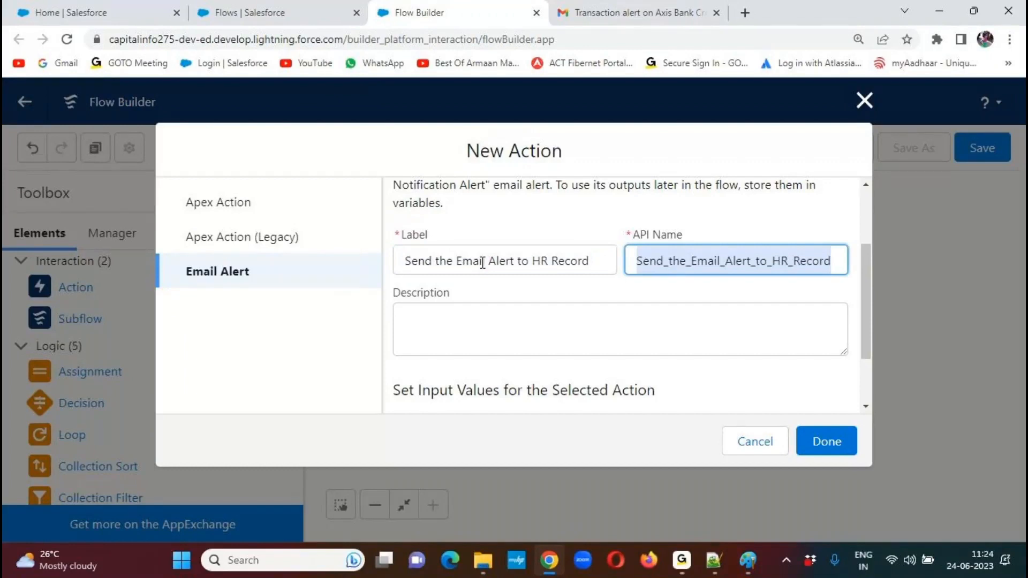
{"action": "key", "text": "Tab"}
{"action": "key", "text": "ctrl+v"}
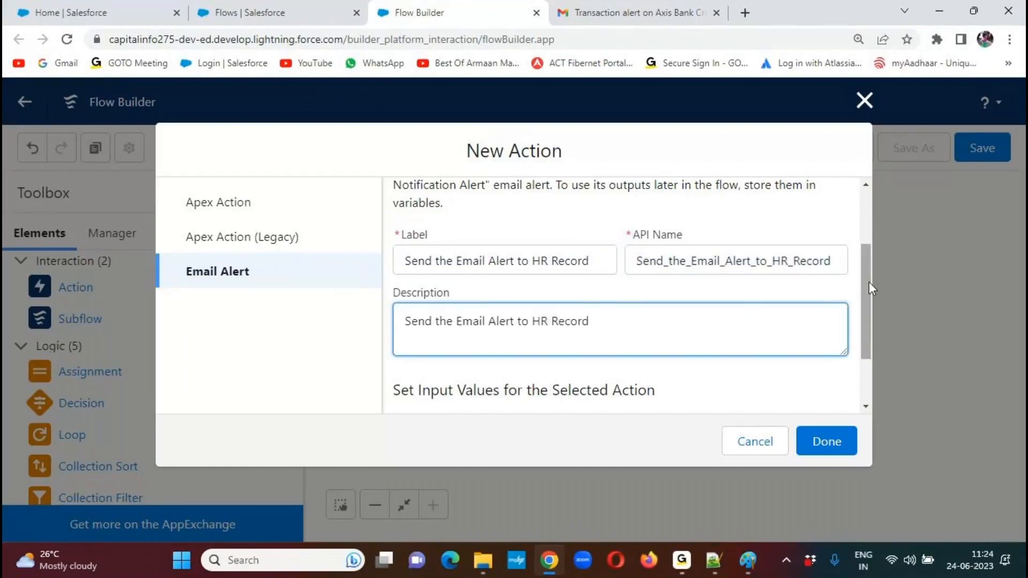
Step: Set the action's Record ID to the triggering record's Id, {!$Record.Id}
{"action": "left_click_drag", "start_coordinate": [869, 281], "coordinate": [863, 358]}
{"action": "left_click", "coordinate": [577, 374]}
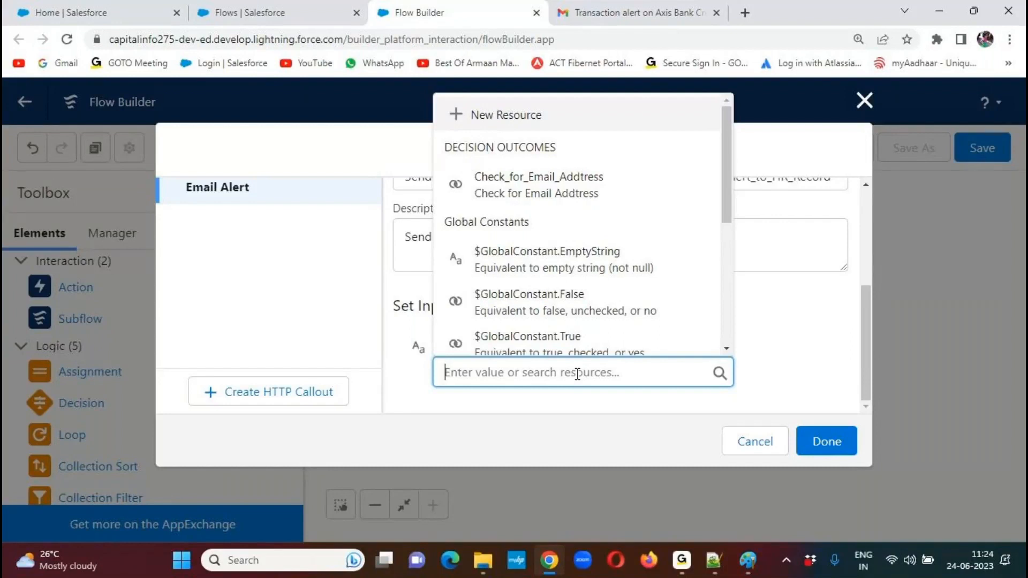
{"action": "scroll", "coordinate": [728, 225], "scroll_direction": "down", "scroll_amount": 4}
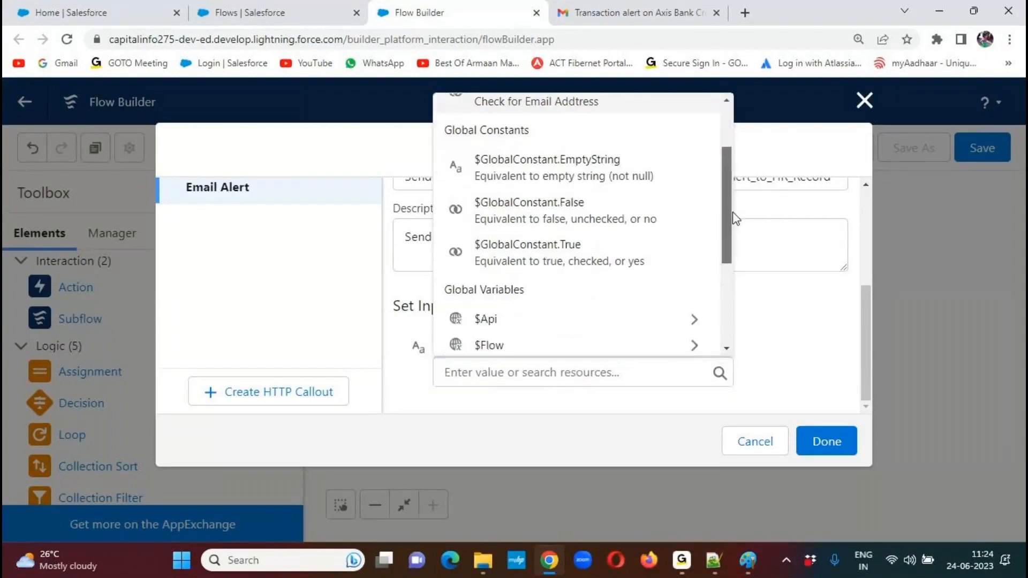
{"action": "left_click_drag", "start_coordinate": [732, 255], "coordinate": [731, 290]}
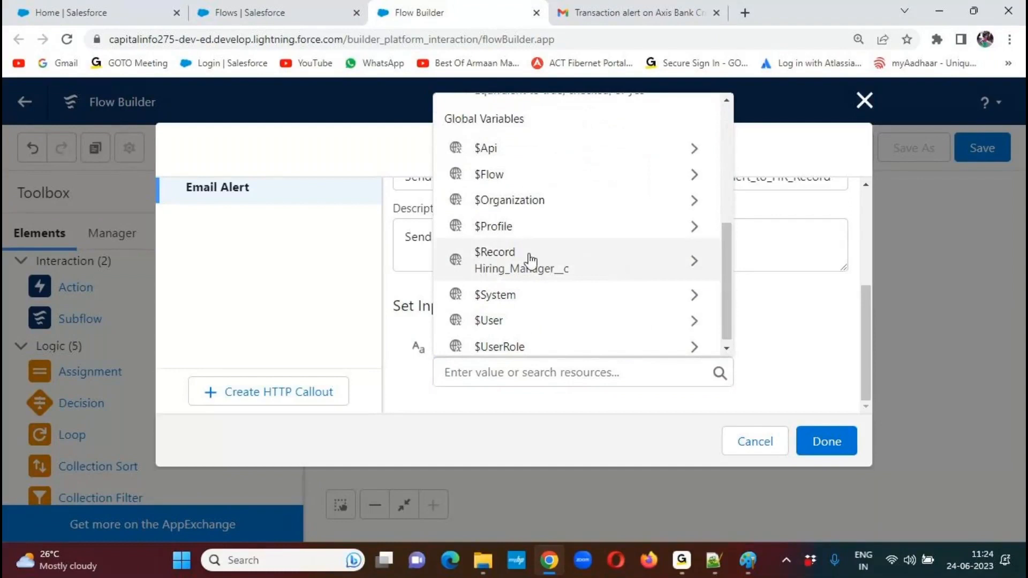
{"action": "left_click", "coordinate": [690, 268]}
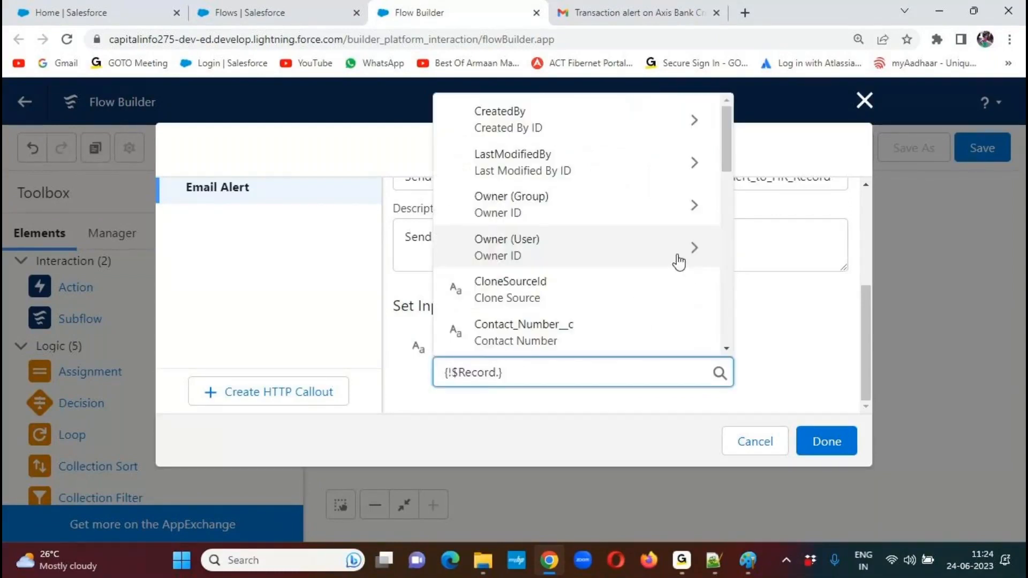
{"action": "scroll", "coordinate": [729, 214], "scroll_direction": "down", "scroll_amount": 5}
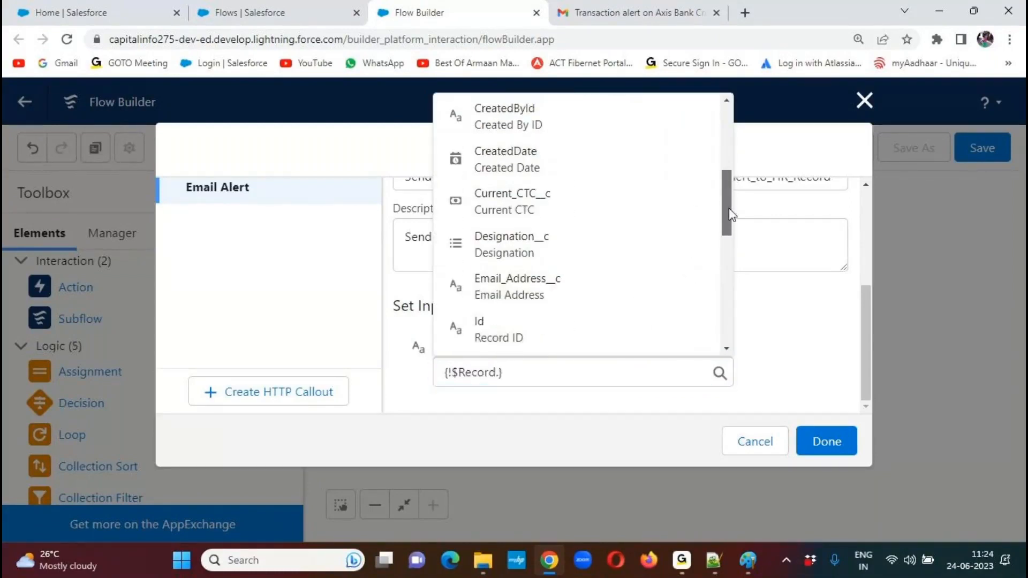
{"action": "left_click", "coordinate": [498, 261]}
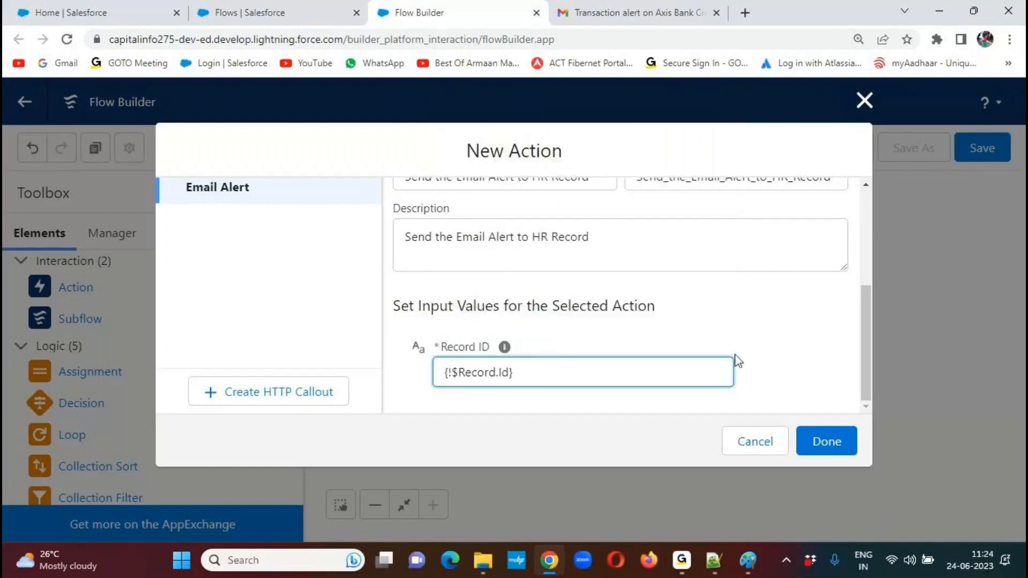
{"action": "left_click", "coordinate": [779, 338]}
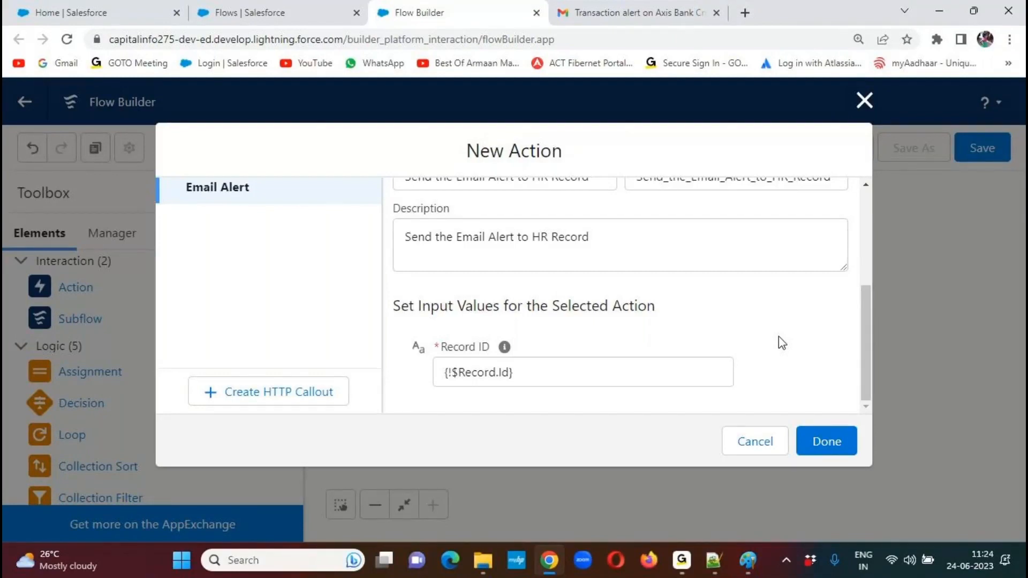
Step: Place the Email Alert element below the Decision and start connecting the Decision to it
{"action": "left_click", "coordinate": [831, 443]}
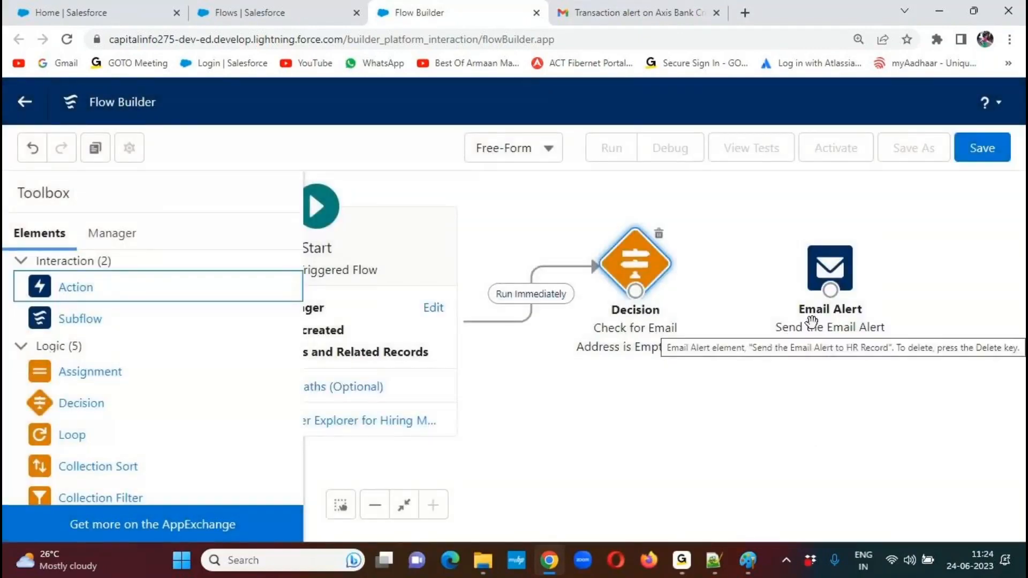
{"action": "left_click_drag", "start_coordinate": [813, 286], "coordinate": [870, 396]}
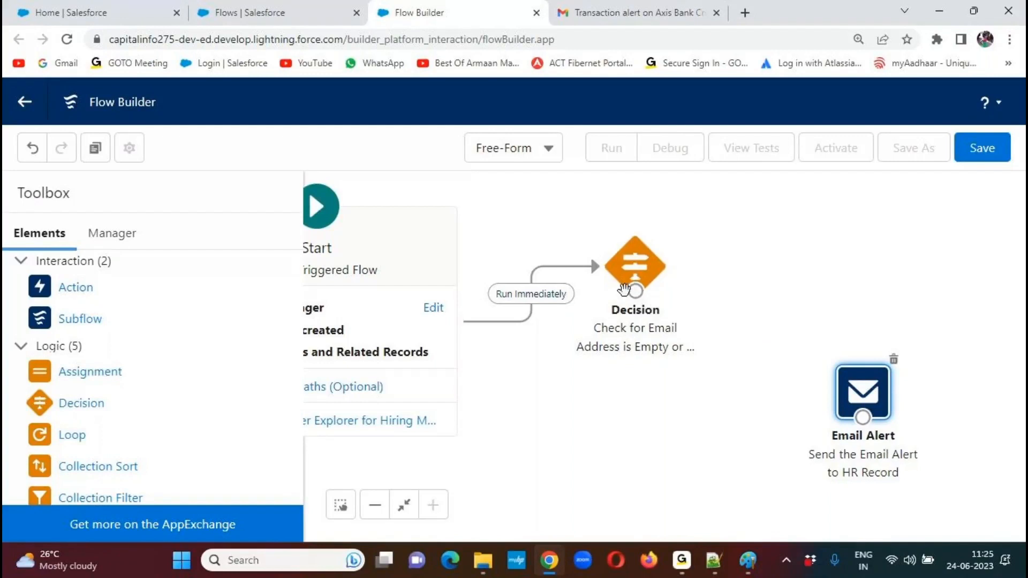
{"action": "left_click_drag", "start_coordinate": [637, 294], "coordinate": [863, 418]}
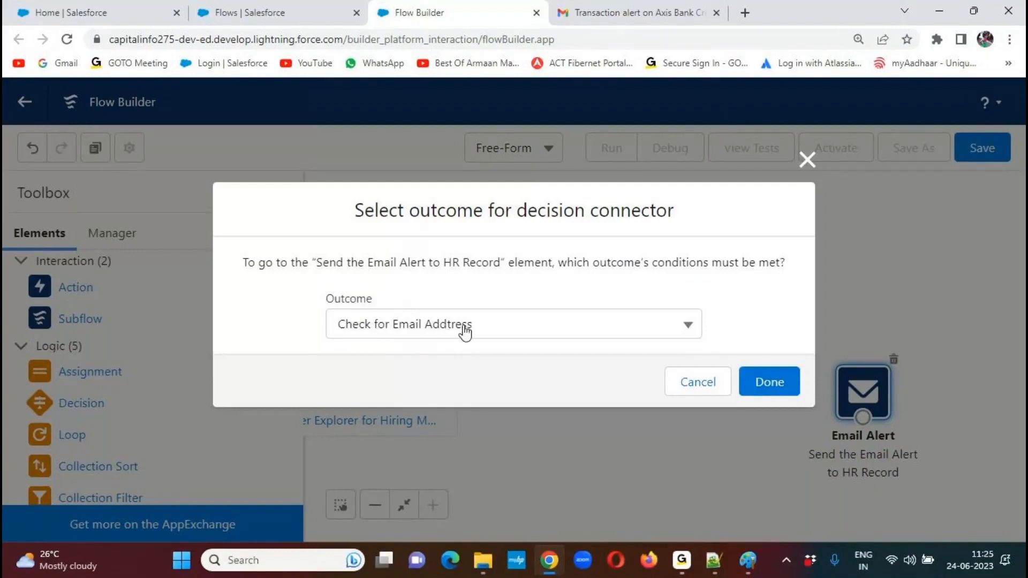
Step: Confirm the 'Check for Email Addtress' outcome and line up Start, Decision and Email Alert neatly
{"action": "left_click", "coordinate": [766, 385]}
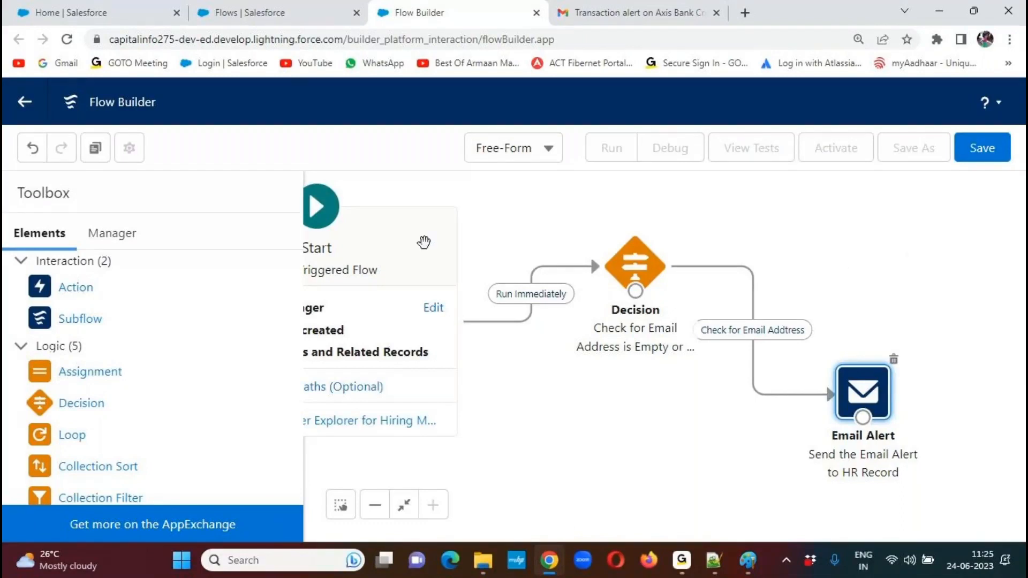
{"action": "left_click_drag", "start_coordinate": [386, 244], "coordinate": [557, 231]}
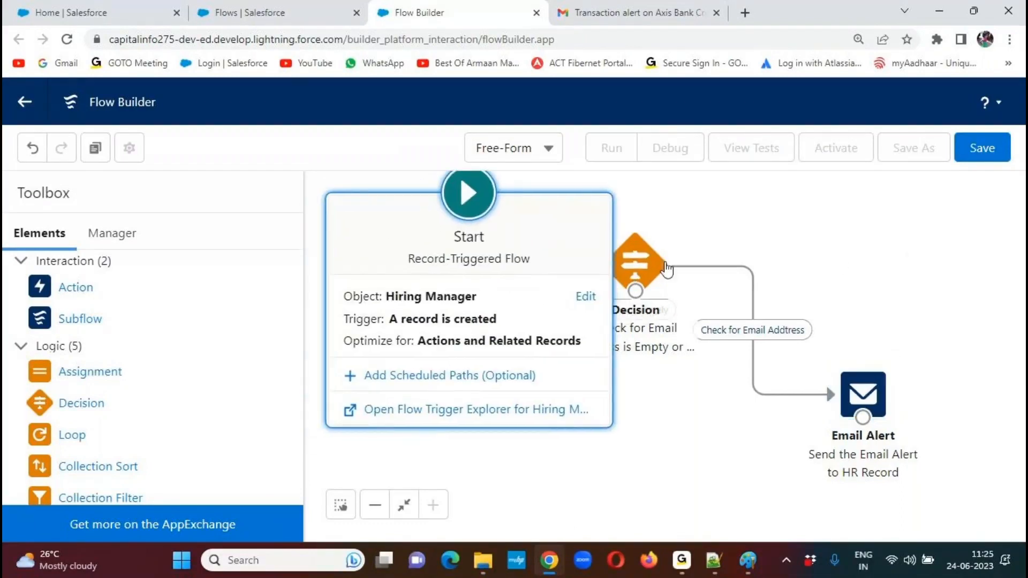
{"action": "left_click_drag", "start_coordinate": [653, 262], "coordinate": [829, 226]}
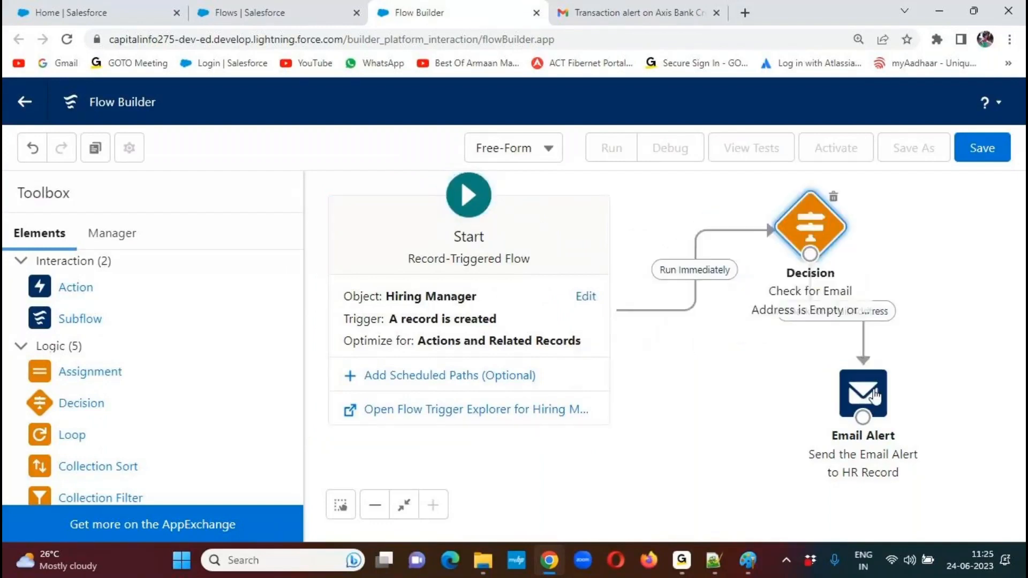
{"action": "left_click_drag", "start_coordinate": [865, 388], "coordinate": [968, 368]}
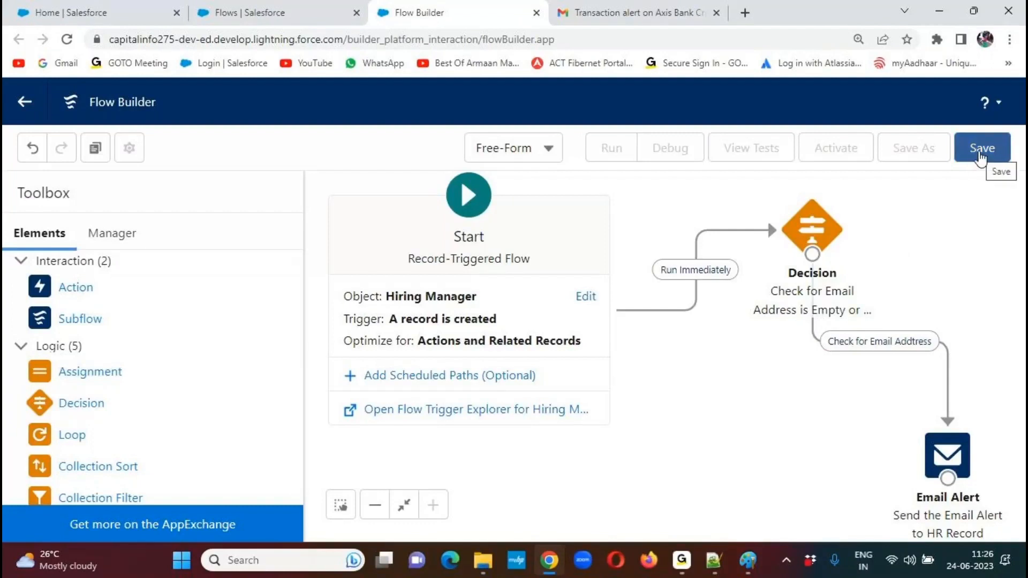
Step: Save the flow labelled 'Send Email Alert to HR Person', with the auto-filled API name and the label as its description
{"action": "left_click", "coordinate": [980, 153]}
{"action": "left_click", "coordinate": [206, 241]}
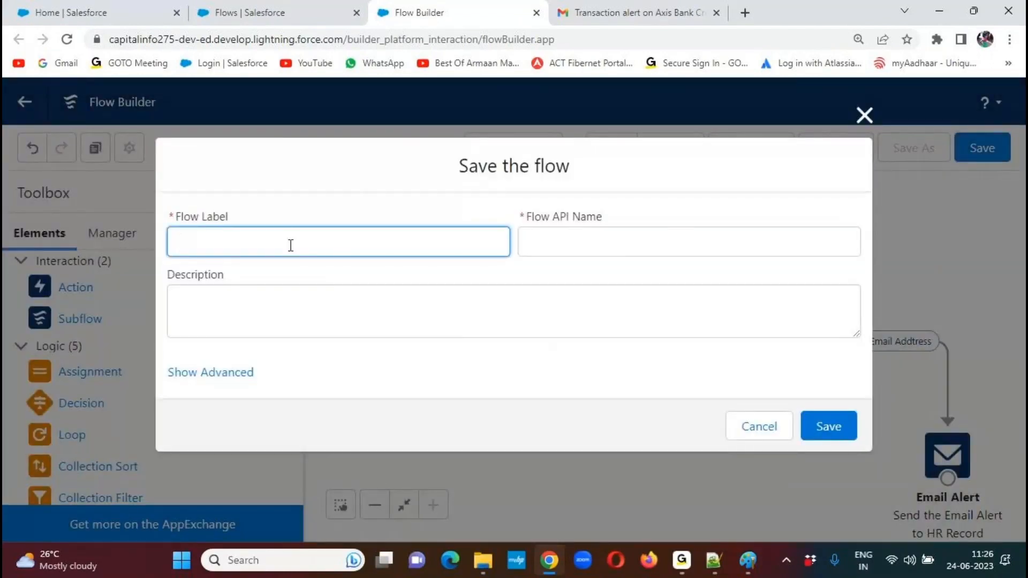
{"action": "type", "text": "Send Email Alert to HR Person"}
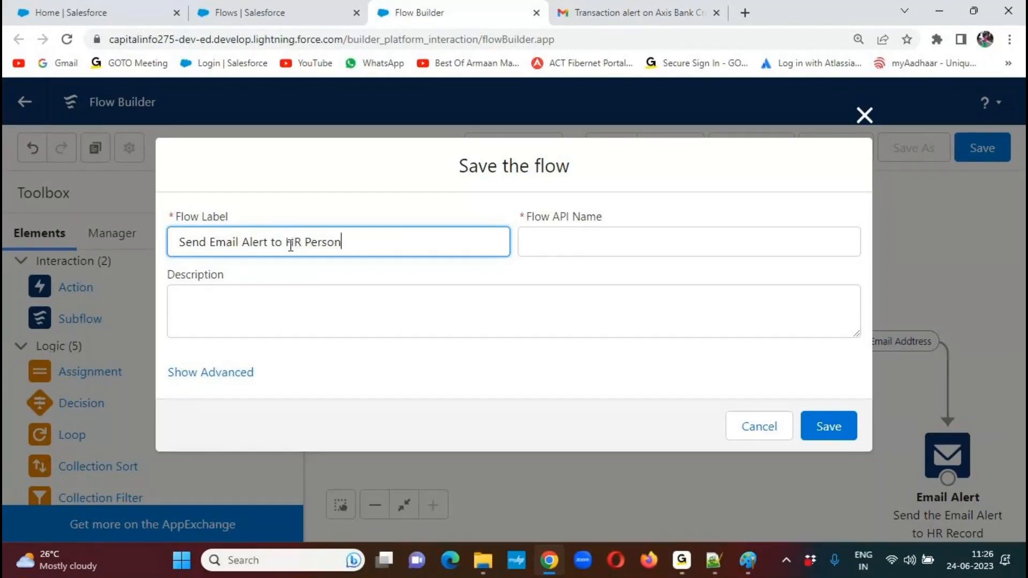
{"action": "key", "text": "ctrl+a"}
{"action": "key", "text": "ctrl+c"}
{"action": "key", "text": "Tab"}
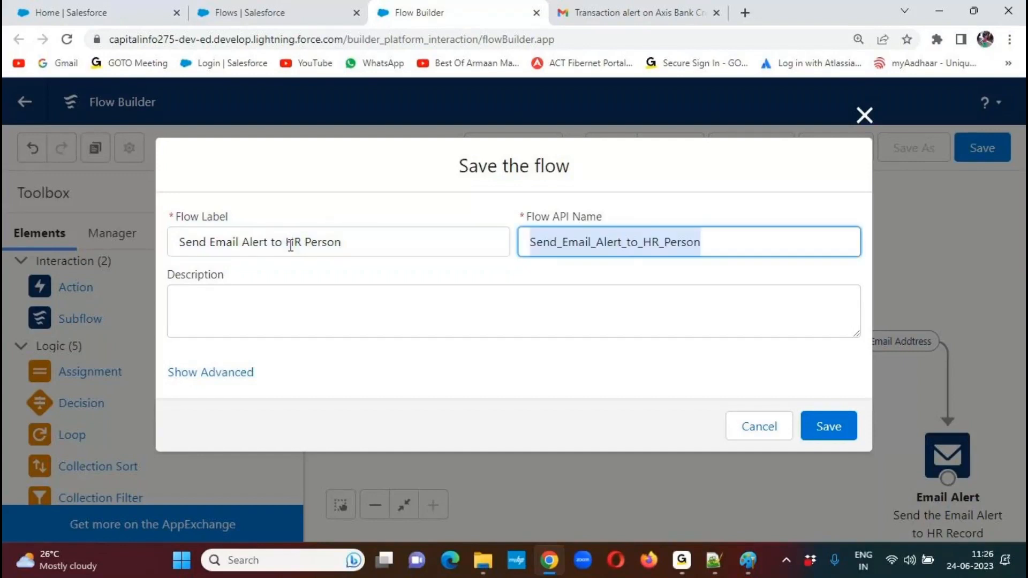
{"action": "key", "text": "Tab"}
{"action": "key", "text": "ctrl+v"}
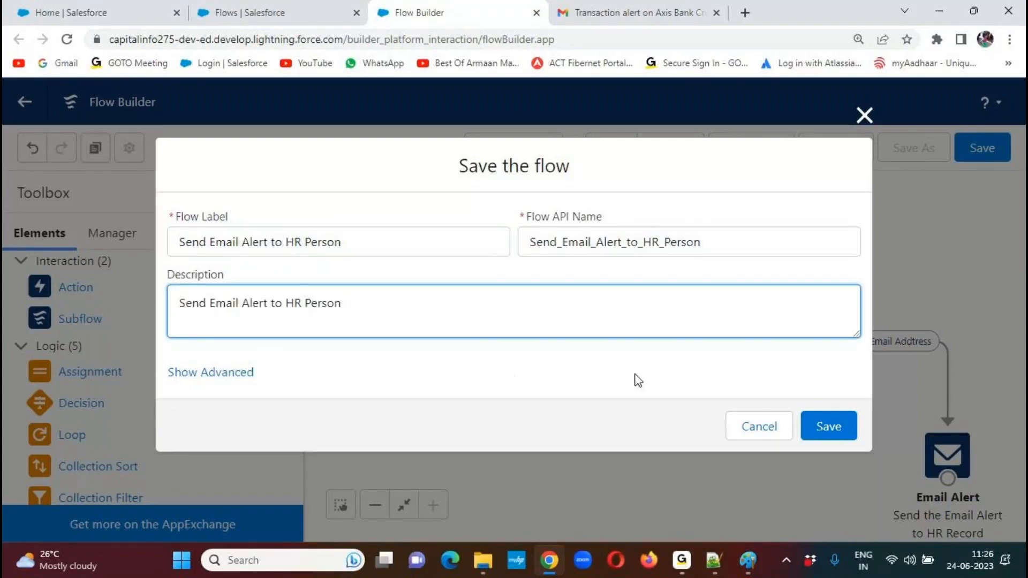
{"action": "left_click", "coordinate": [826, 427]}
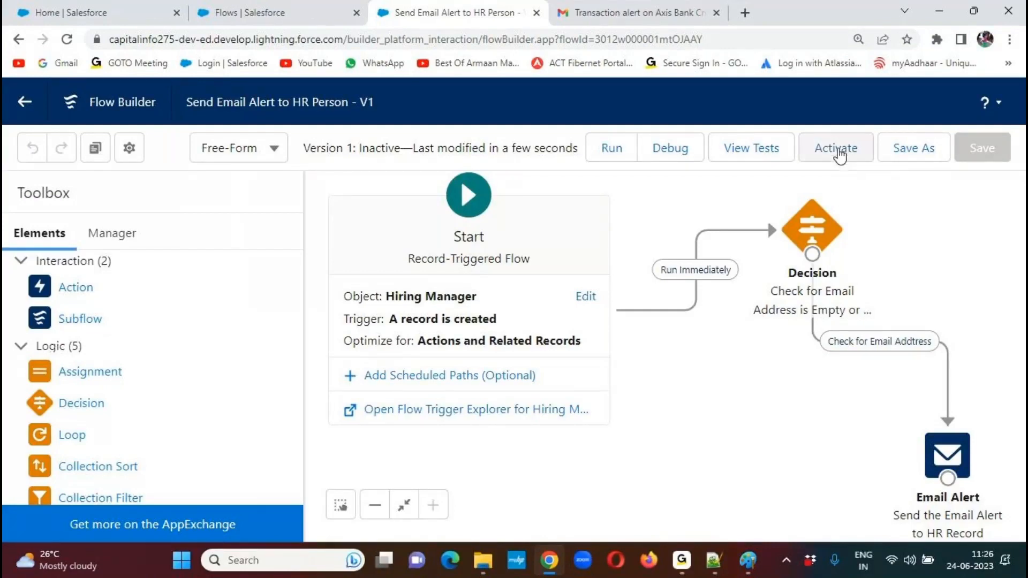
Step: Activate the flow as Version 1 and go back to the DELL Sales home dashboard
{"action": "left_click", "coordinate": [838, 153]}
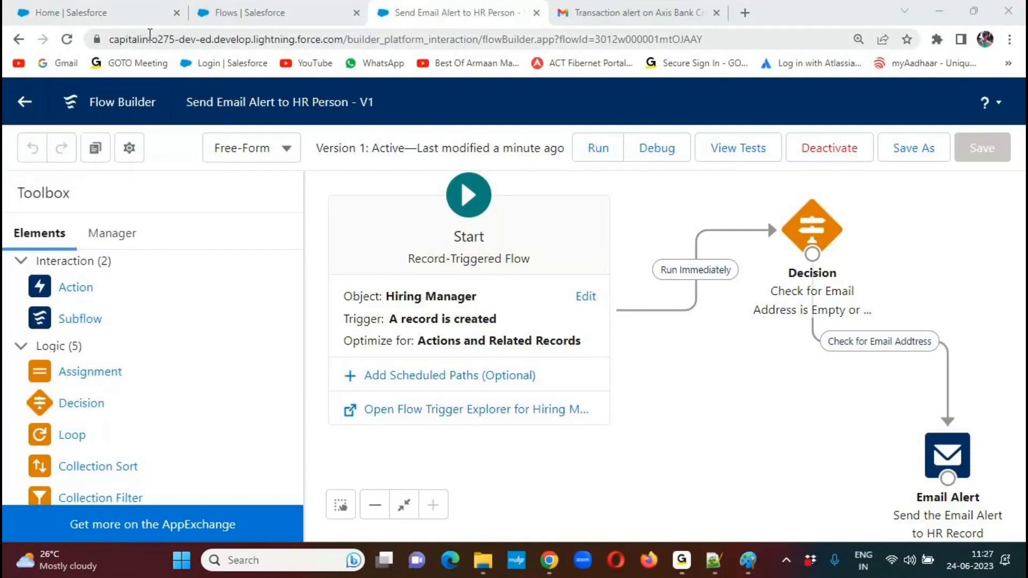
{"action": "left_click", "coordinate": [132, 11]}
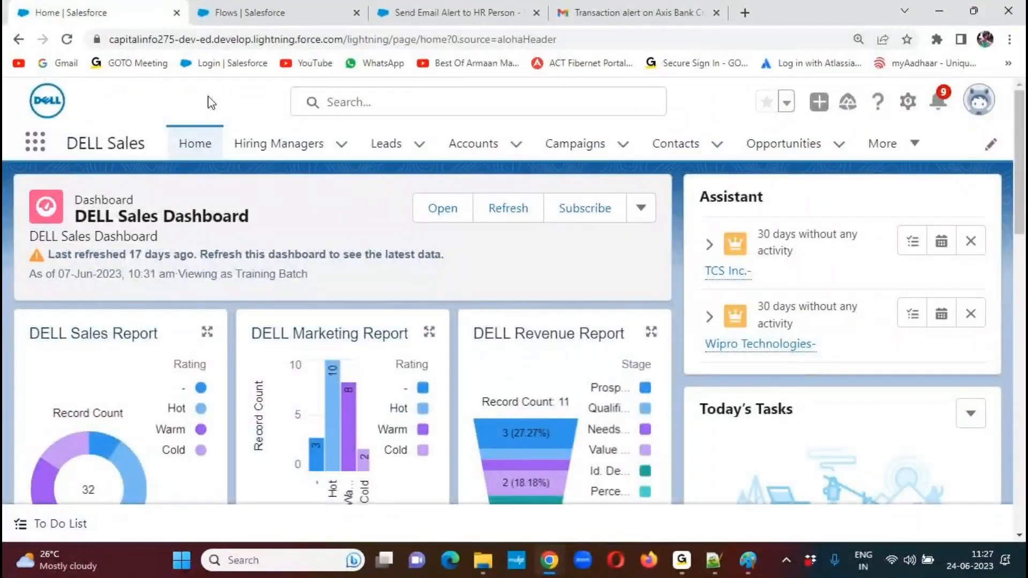
Step: Start a new Hiring Manager record with the manager's name, location Bangalore and contact number
{"action": "left_click", "coordinate": [259, 152]}
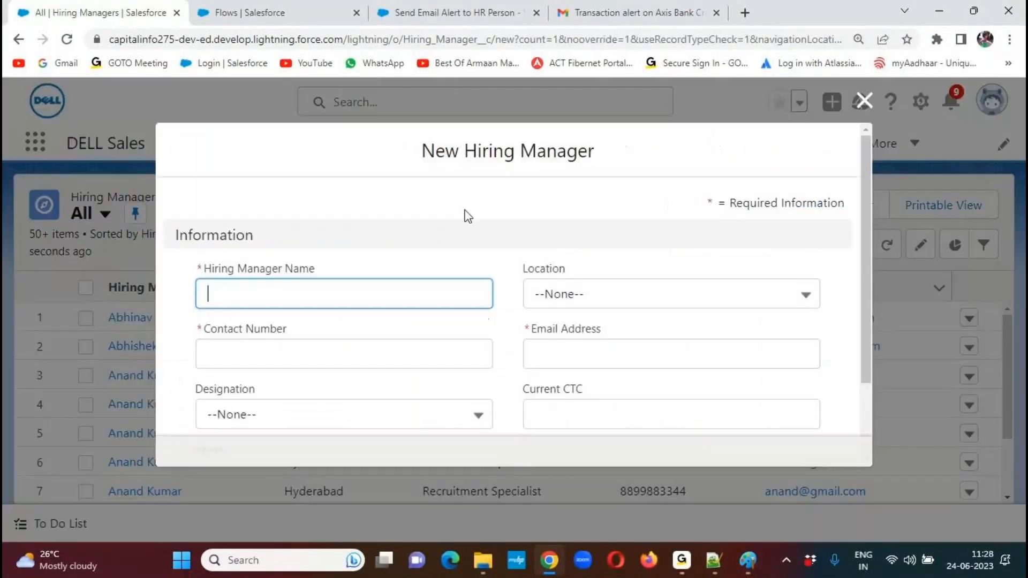
{"action": "left_click_drag", "start_coordinate": [867, 224], "coordinate": [872, 252]}
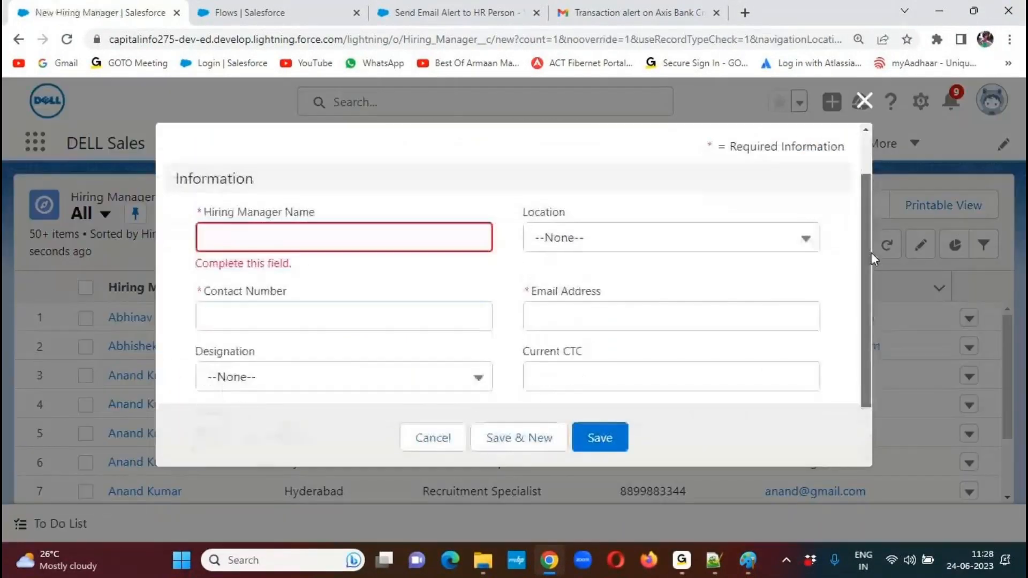
{"action": "left_click", "coordinate": [292, 236]}
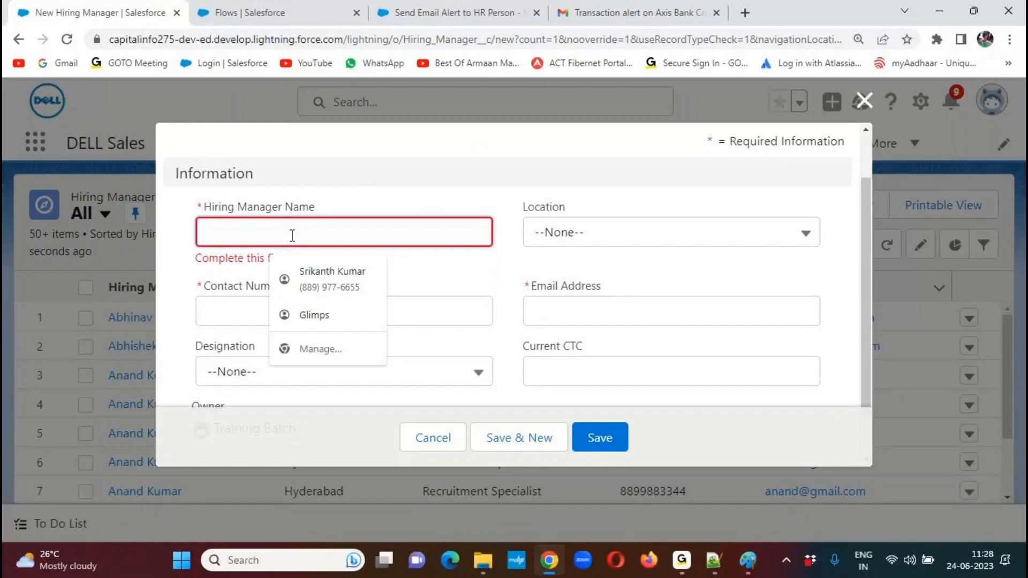
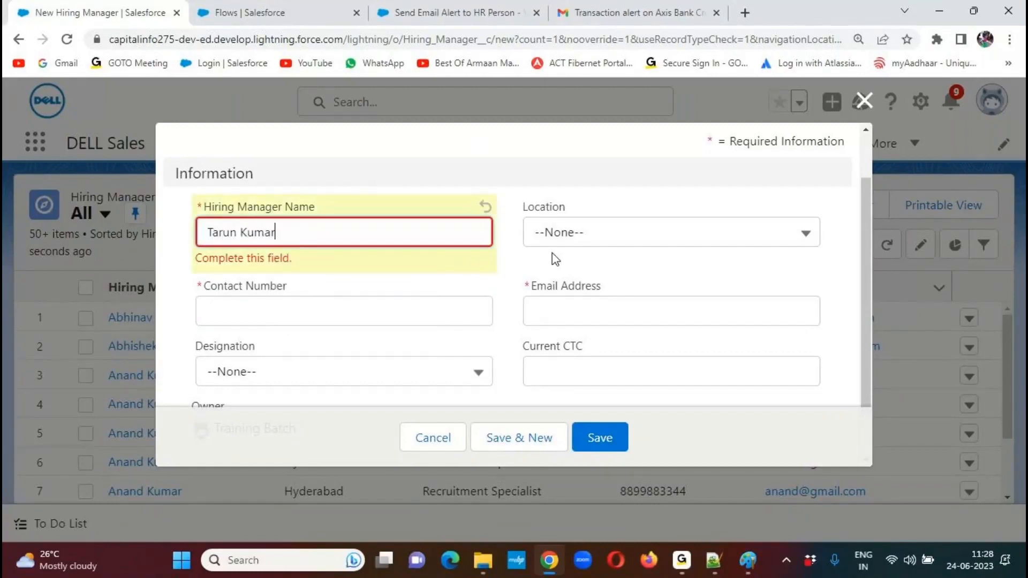
{"action": "left_click", "coordinate": [728, 241]}
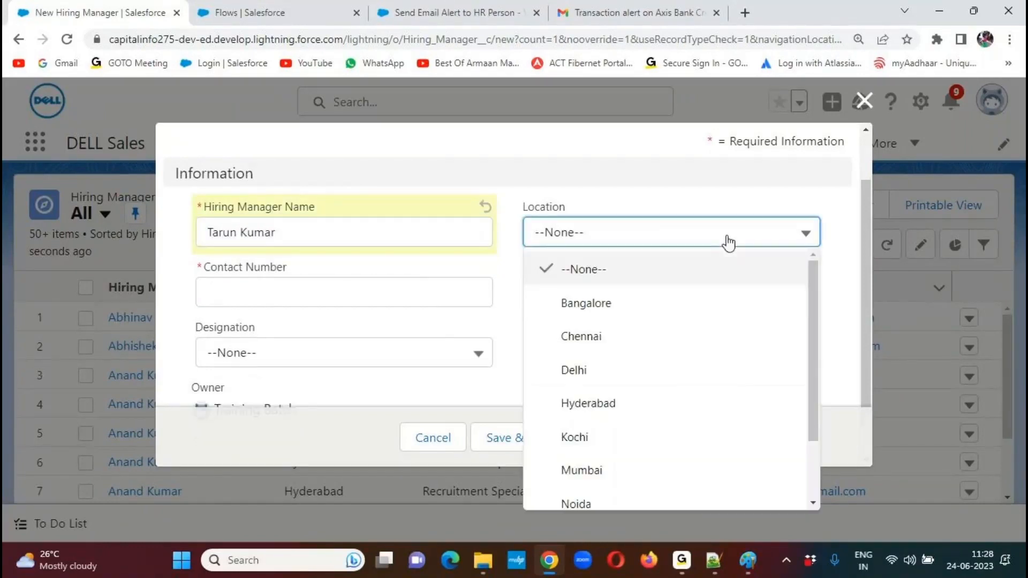
{"action": "left_click", "coordinate": [603, 304]}
{"action": "left_click", "coordinate": [306, 301]}
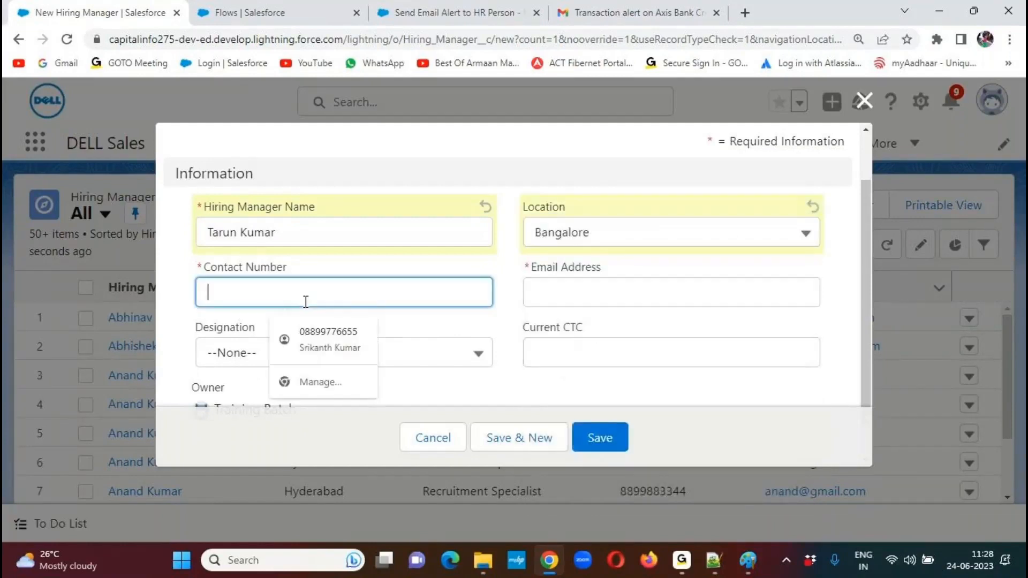
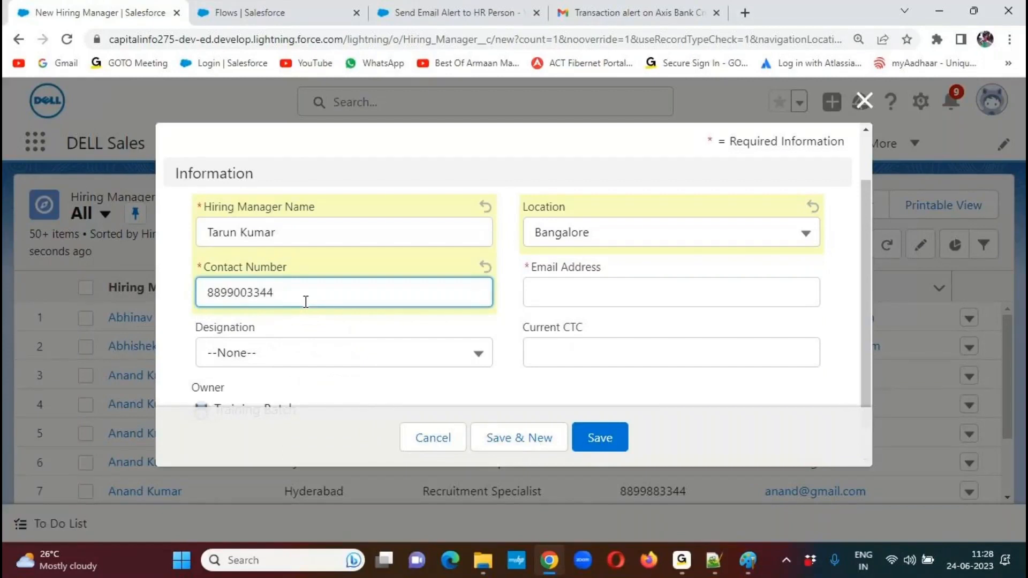
Step: Enter the hiring manager's Gmail e-mail address, correcting the typos
{"action": "left_click", "coordinate": [599, 290]}
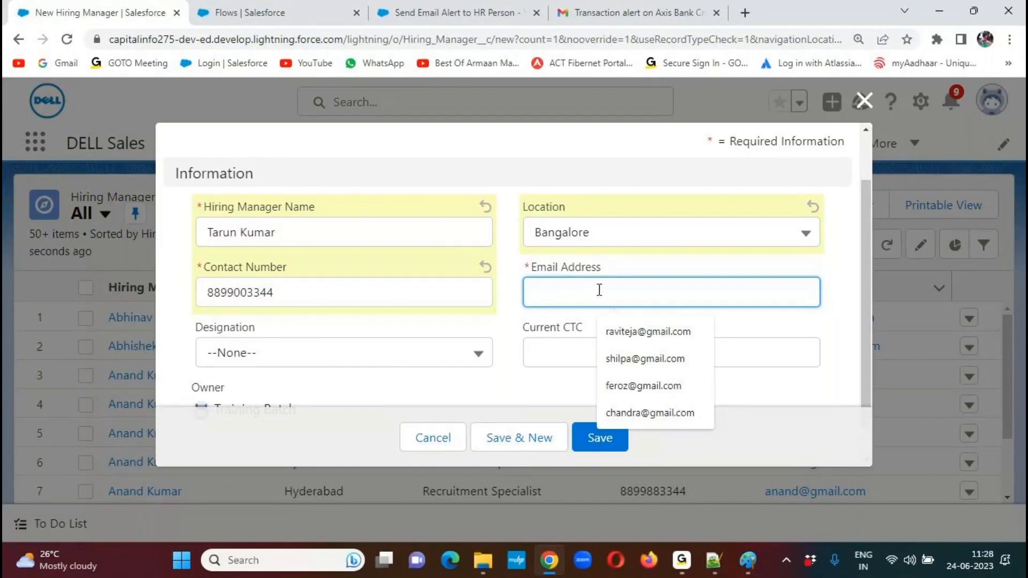
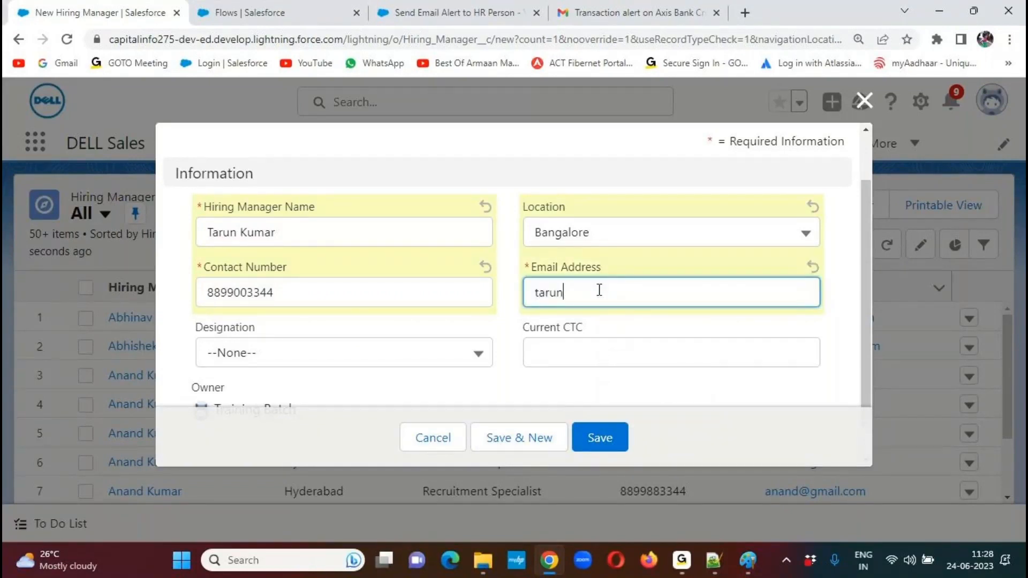
{"action": "left_click", "coordinate": [600, 293]}
{"action": "type", "text": "1"}
Step: Set designation to Recruitment Specialist and Current CTC to 17,00,000, then bring up the Flows page
{"action": "left_click_drag", "start_coordinate": [865, 265], "coordinate": [867, 289]}
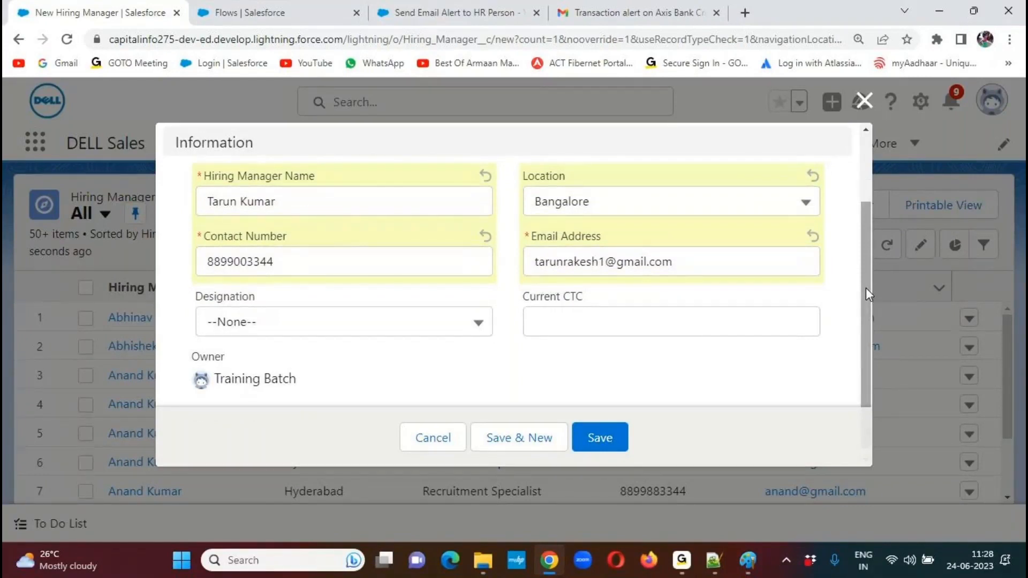
{"action": "left_click", "coordinate": [432, 343]}
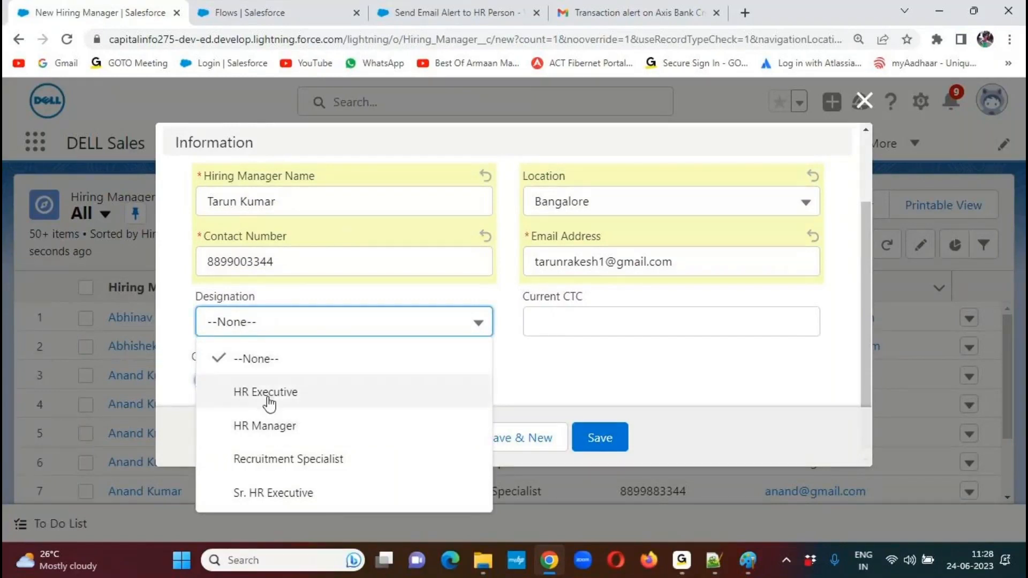
{"action": "left_click", "coordinate": [280, 460]}
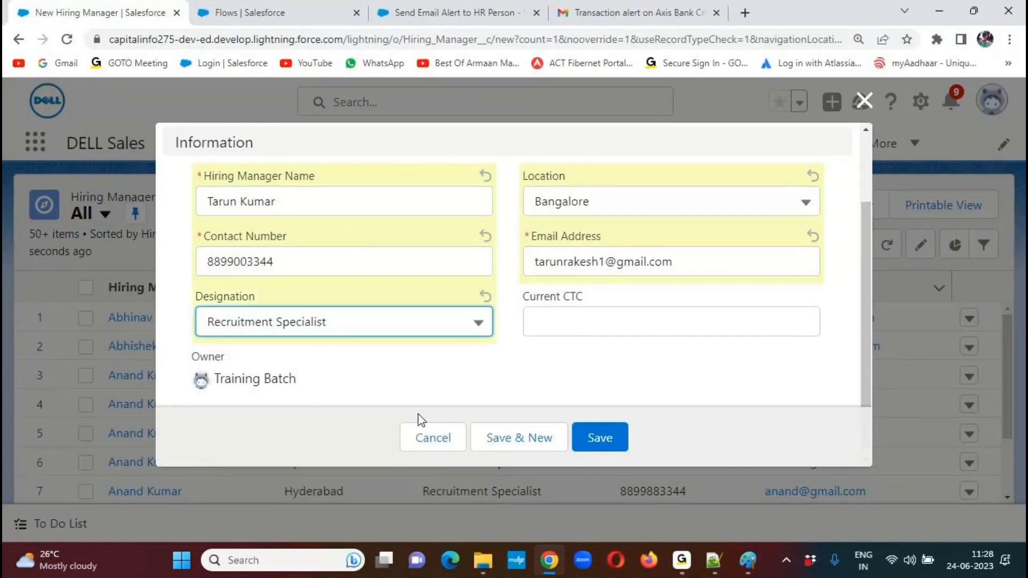
{"action": "left_click", "coordinate": [561, 322]}
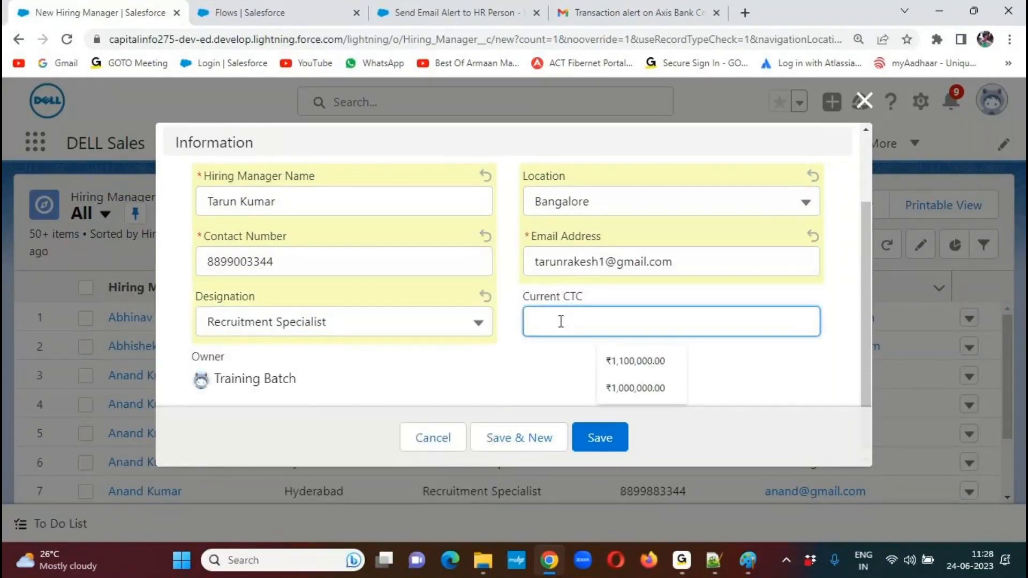
{"action": "type", "text": "17,00,0"}
{"action": "type", "text": "00000"}
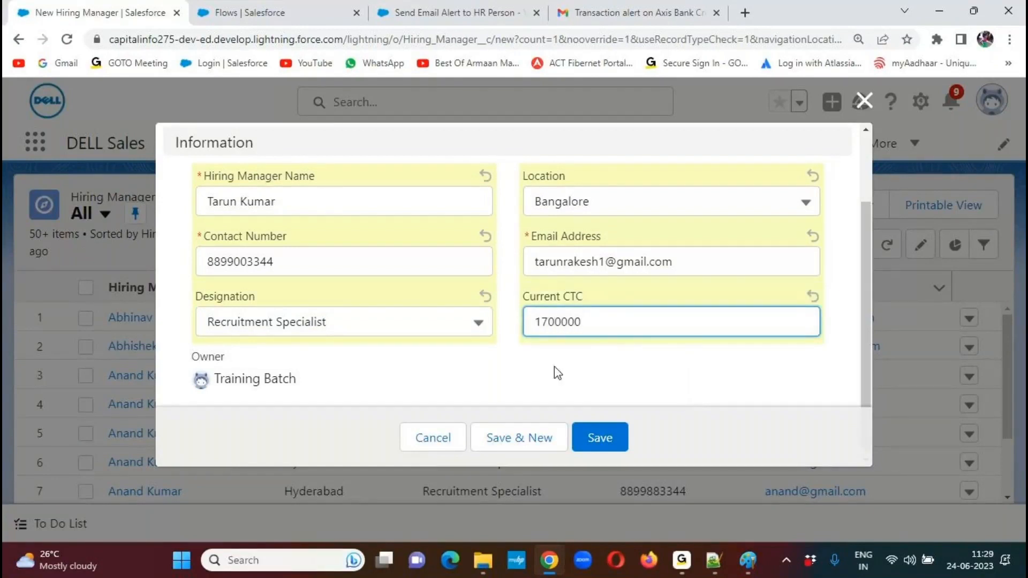
{"action": "left_click", "coordinate": [553, 371]}
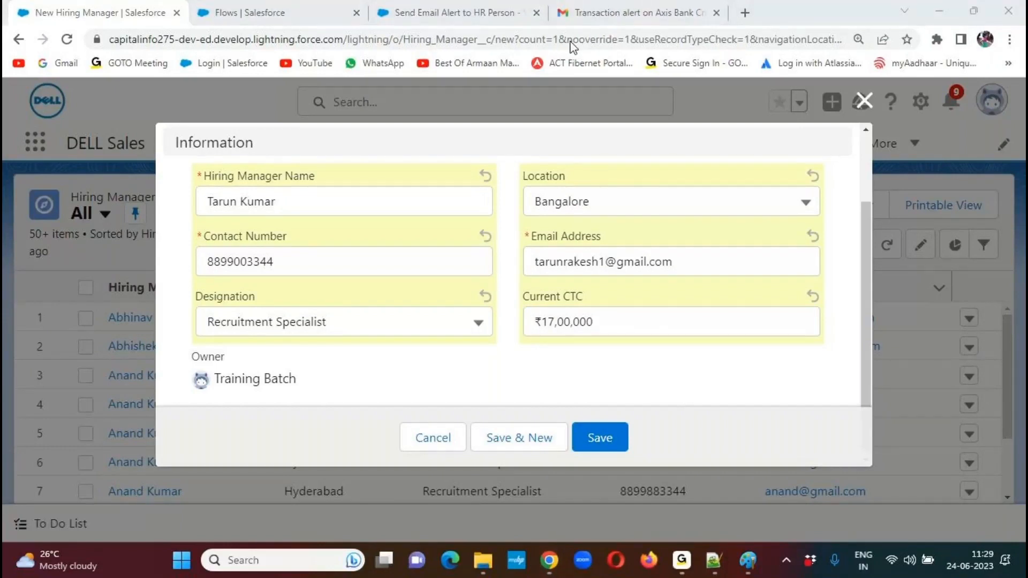
{"action": "left_click", "coordinate": [311, 11]}
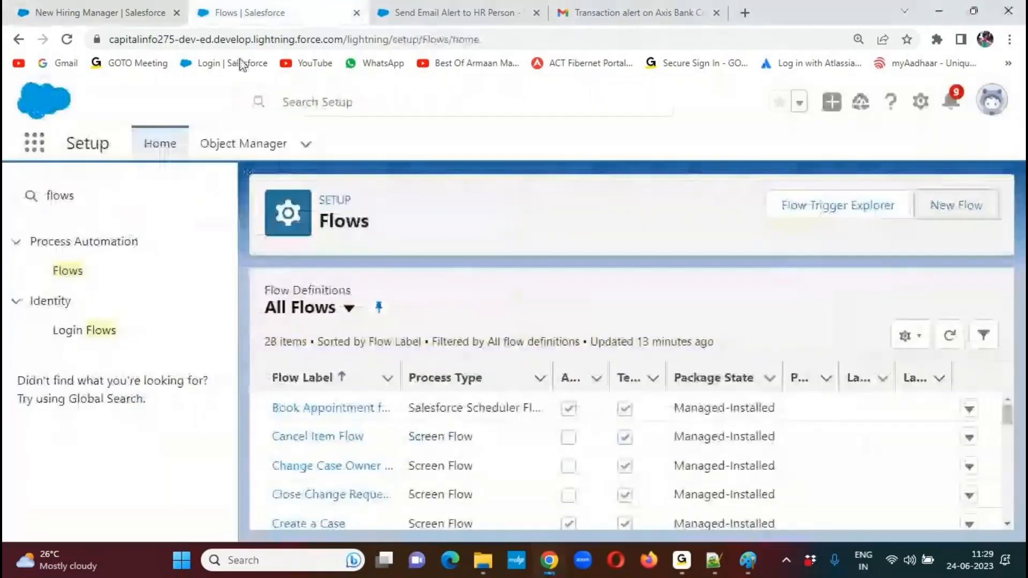
Step: Open Gmail and sign out of the current Google account to use another account
{"action": "left_click", "coordinate": [64, 63]}
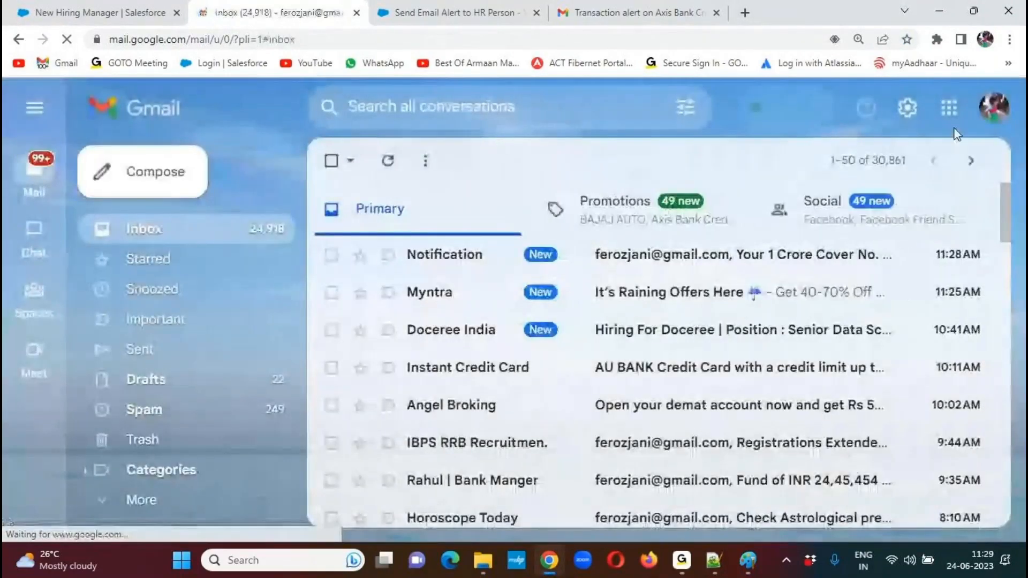
{"action": "left_click", "coordinate": [994, 107]}
{"action": "left_click_drag", "start_coordinate": [1011, 219], "coordinate": [1021, 462]}
{"action": "left_click", "coordinate": [778, 449]}
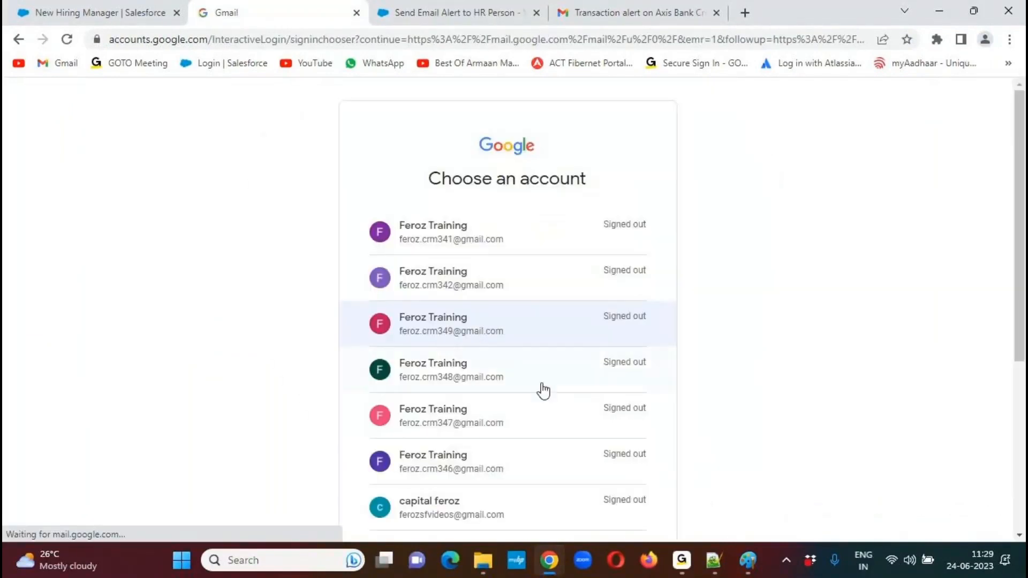
{"action": "left_click_drag", "start_coordinate": [1020, 273], "coordinate": [1020, 436]}
{"action": "left_click", "coordinate": [461, 408]}
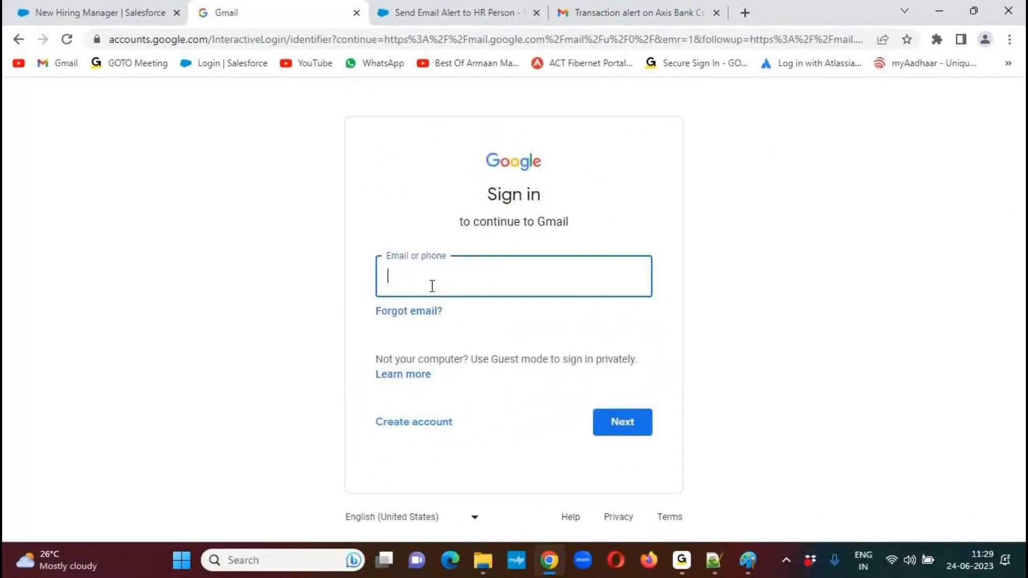
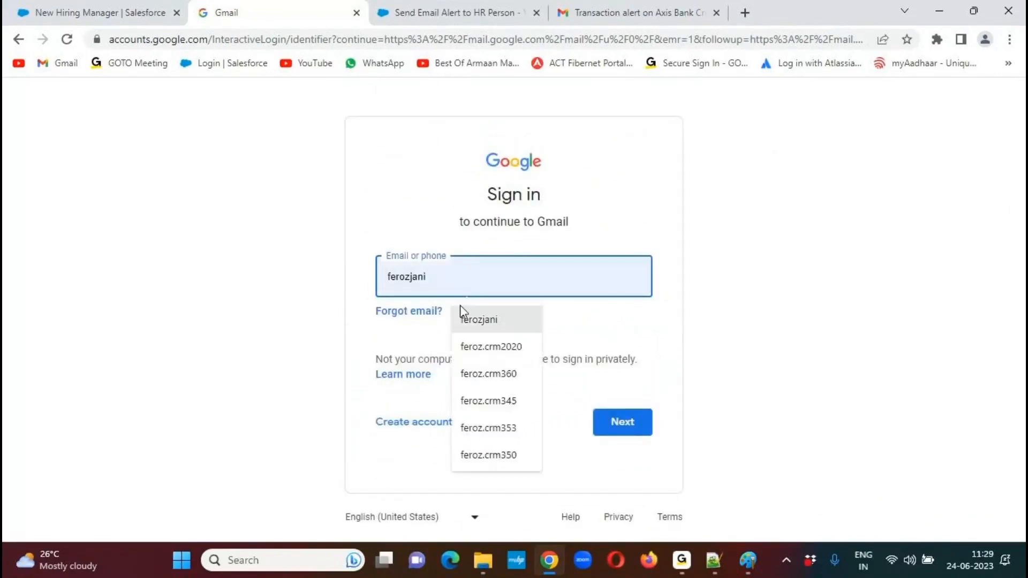
Step: Sign in with the other Google account's e-mail address and password
{"action": "left_click", "coordinate": [490, 372]}
{"action": "key", "text": "BackSpace"}
{"action": "key", "text": "BackSpace"}
{"action": "key", "text": "BackSpace"}
{"action": "key", "text": "Return"}
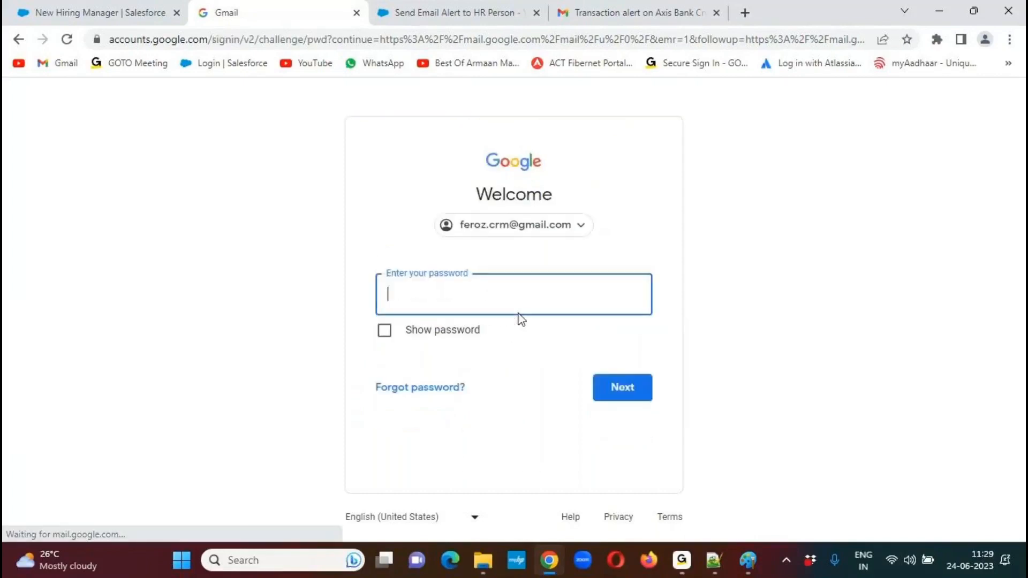
{"action": "type", "text": "•••••••"}
{"action": "key", "text": "BackSpace"}
{"action": "key", "text": "BackSpace"}
{"action": "key", "text": "BackSpace"}
{"action": "key", "text": "BackSpace"}
{"action": "key", "text": "BackSpace"}
{"action": "key", "text": "BackSpace"}
{"action": "key", "text": "BackSpace"}
{"action": "type", "text": "••••••"}
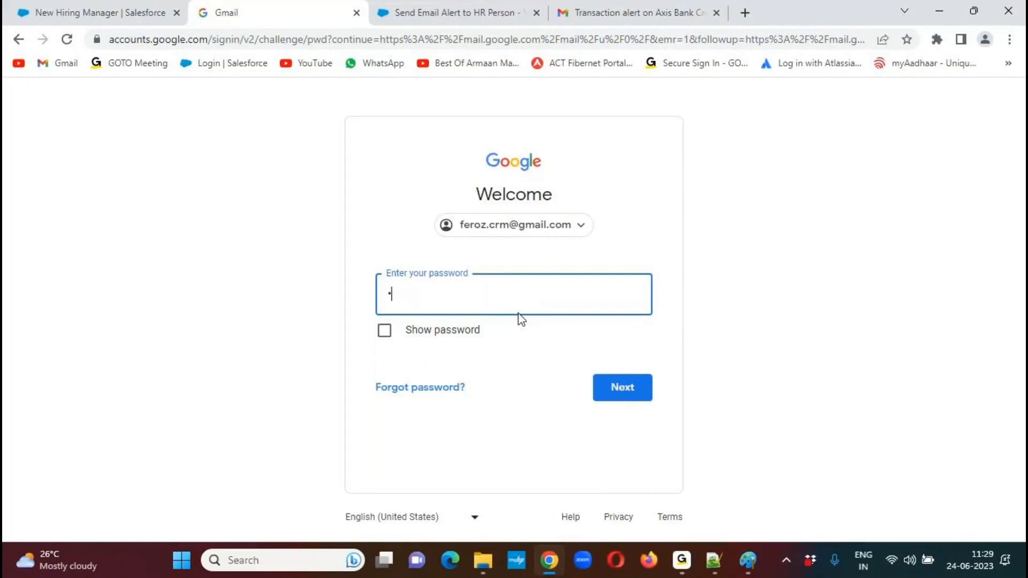
{"action": "type", "text": "•••••"}
{"action": "key", "text": "Return"}
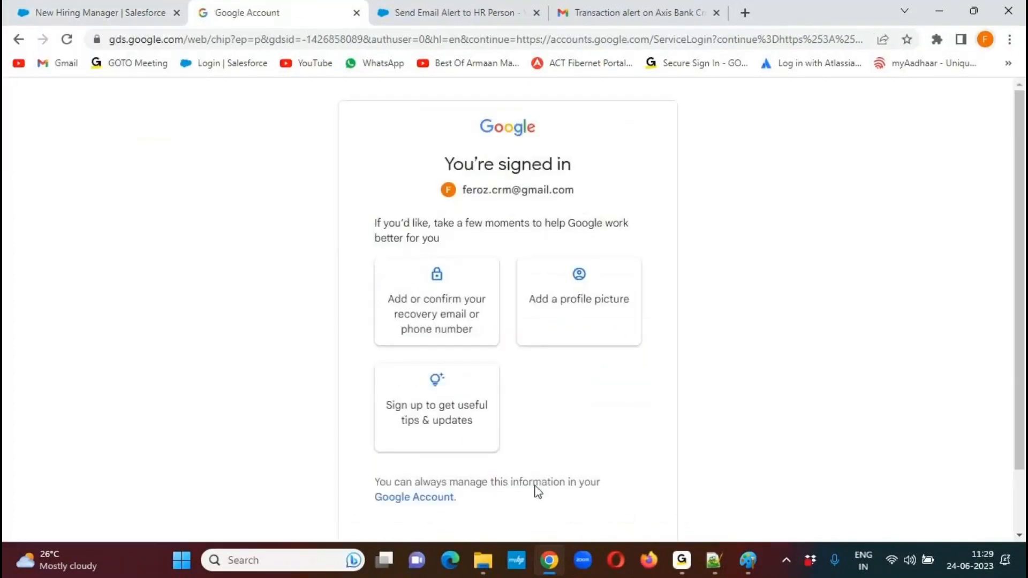
Step: Skip the account setup suggestions and return to the New Hiring Manager form
{"action": "scroll", "coordinate": [643, 375], "scroll_direction": "down", "scroll_amount": 2}
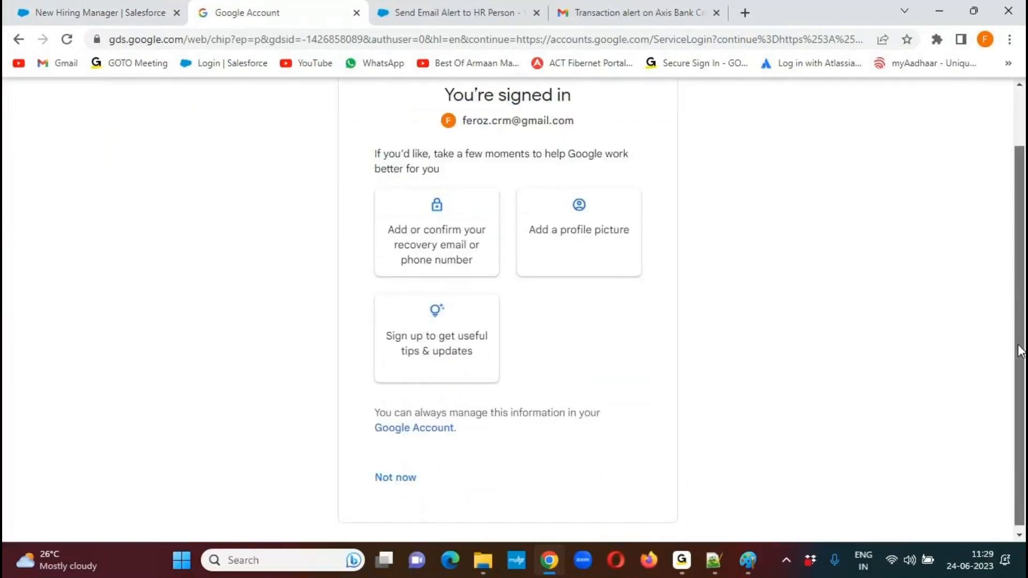
{"action": "left_click", "coordinate": [395, 477]}
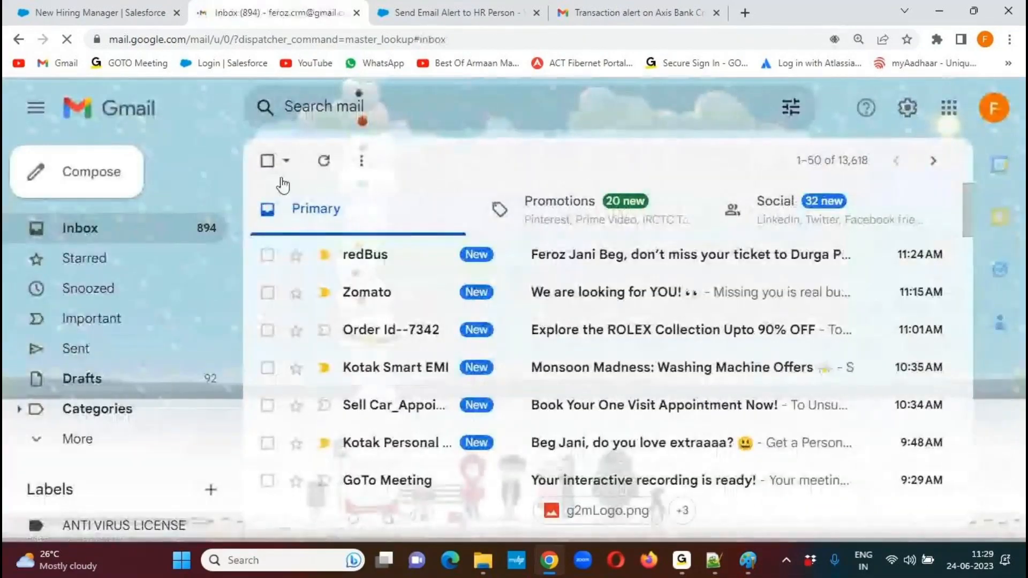
{"action": "left_click", "coordinate": [94, 13]}
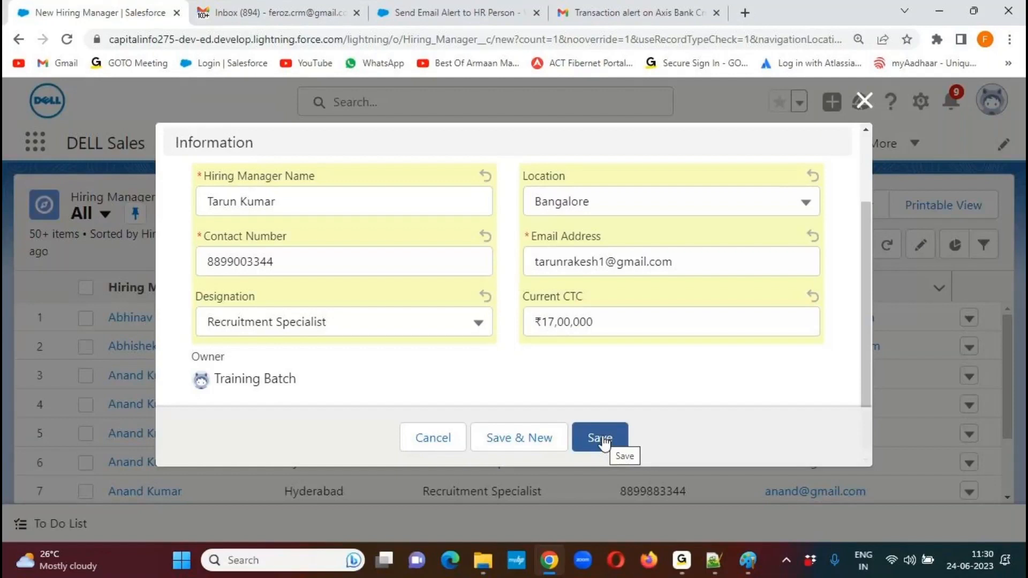
Step: Check the recipient e-mail, save the hiring manager record, and view the Gmail inbox
{"action": "left_click", "coordinate": [691, 262]}
{"action": "left_click_drag", "start_coordinate": [691, 262], "coordinate": [527, 259]}
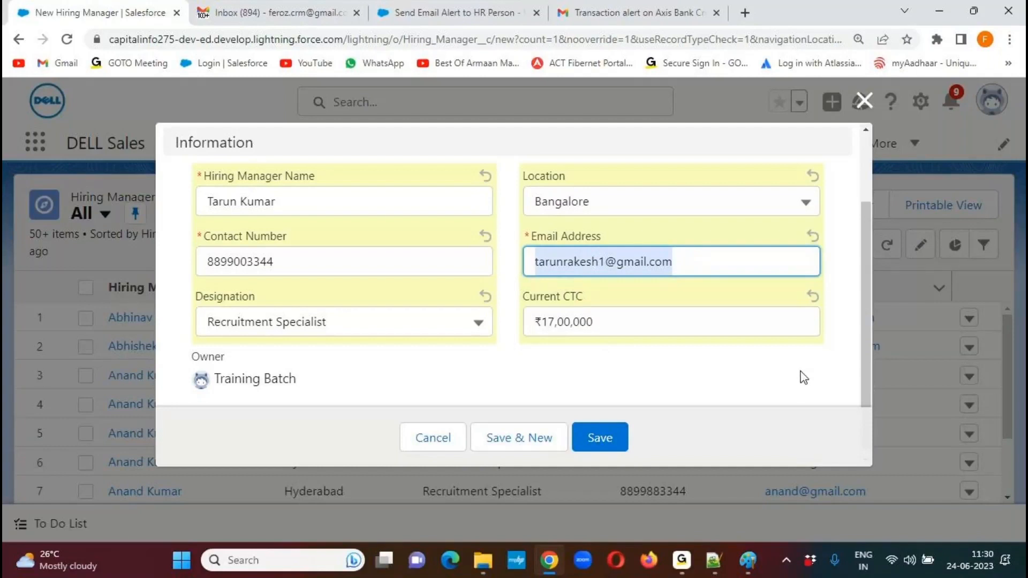
{"action": "left_click", "coordinate": [615, 438]}
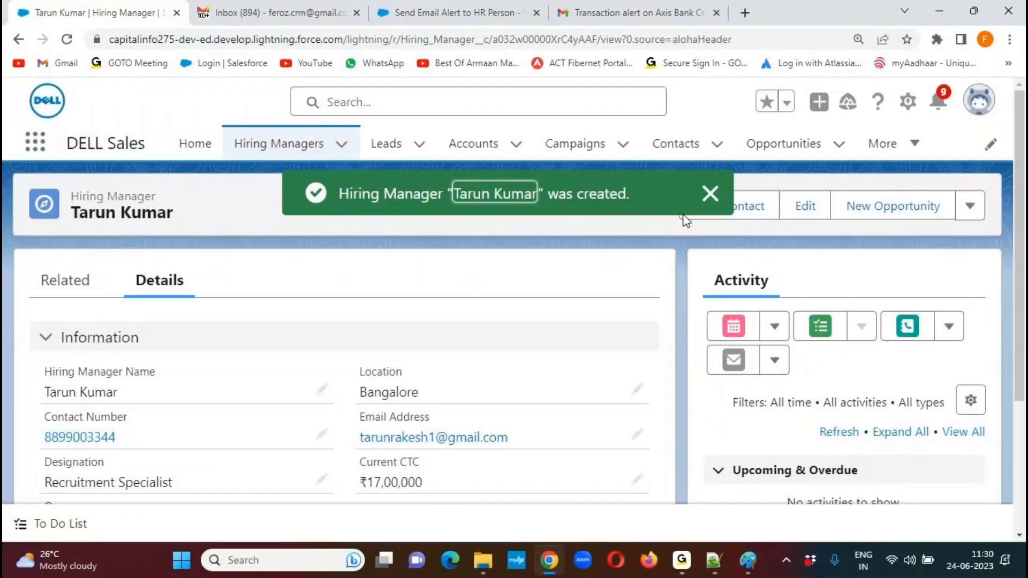
{"action": "left_click", "coordinate": [298, 12]}
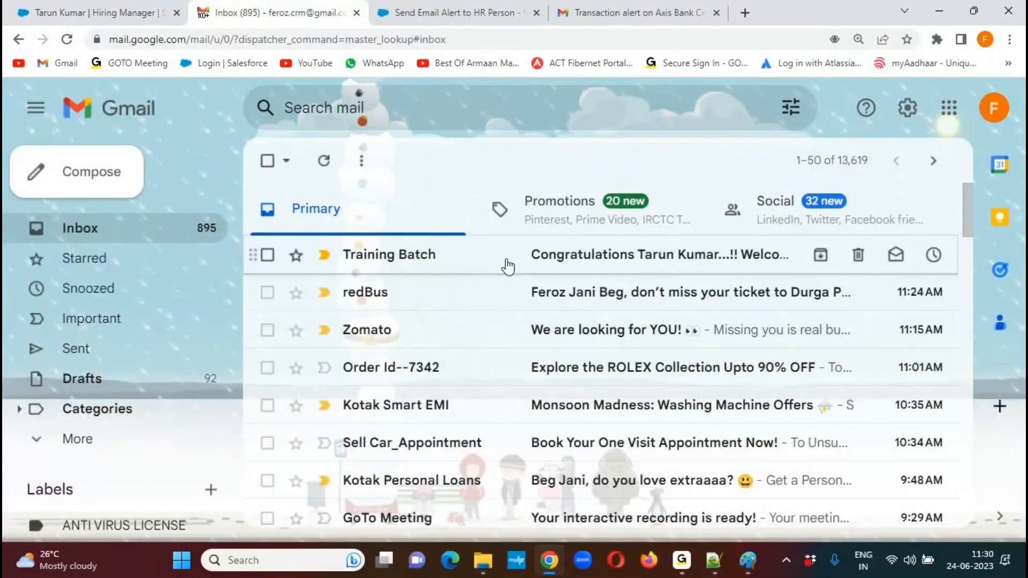
Step: Open the new welcome email and read its subject, greeting and Welcome On-Board message
{"action": "left_click", "coordinate": [420, 264]}
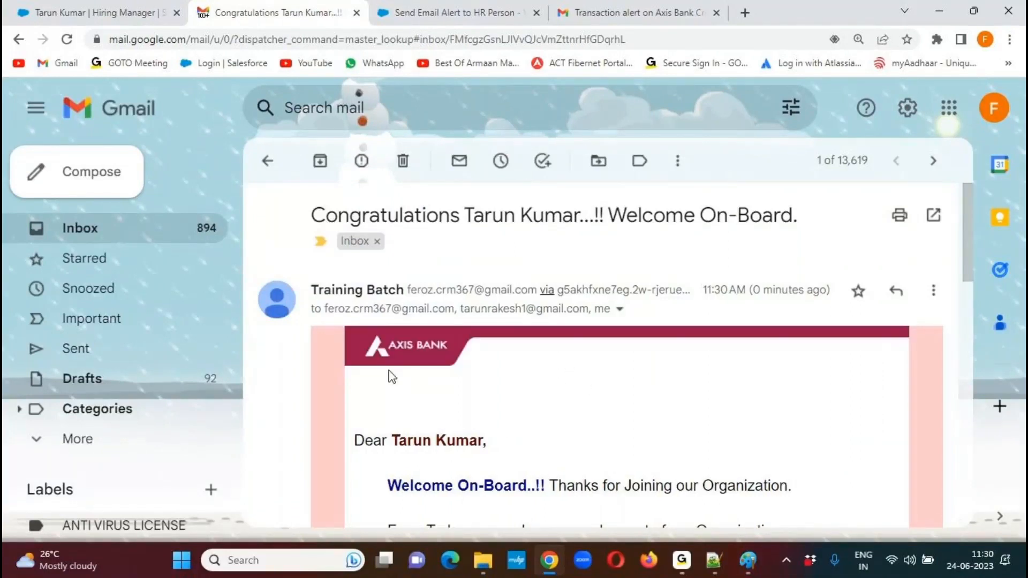
{"action": "left_click_drag", "start_coordinate": [319, 213], "coordinate": [801, 222]}
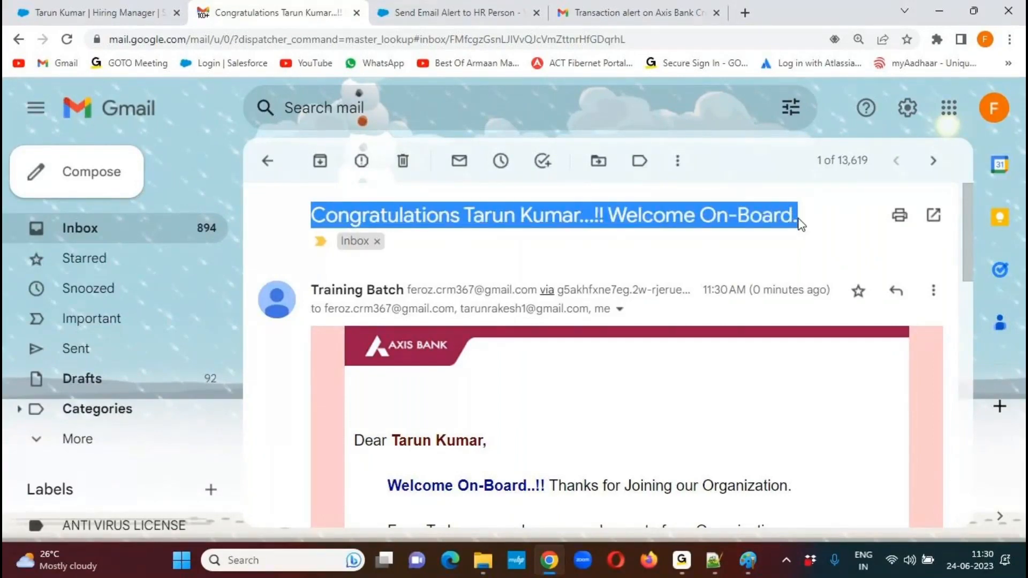
{"action": "left_click_drag", "start_coordinate": [974, 206], "coordinate": [969, 258]}
{"action": "left_click_drag", "start_coordinate": [355, 264], "coordinate": [509, 273]}
{"action": "left_click_drag", "start_coordinate": [388, 309], "coordinate": [805, 444]}
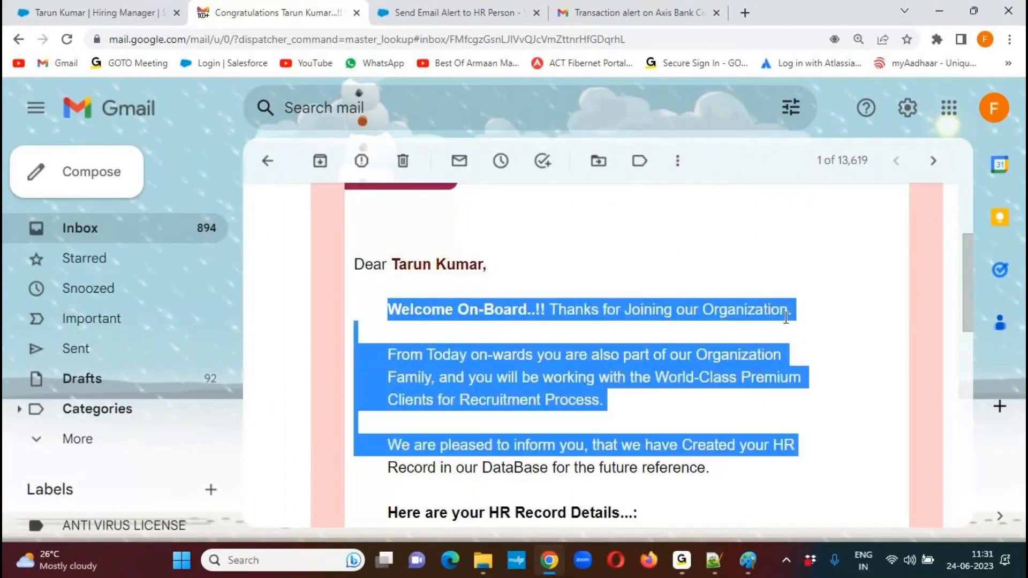
{"action": "left_click", "coordinate": [819, 327]}
{"action": "left_click_drag", "start_coordinate": [968, 253], "coordinate": [972, 329]}
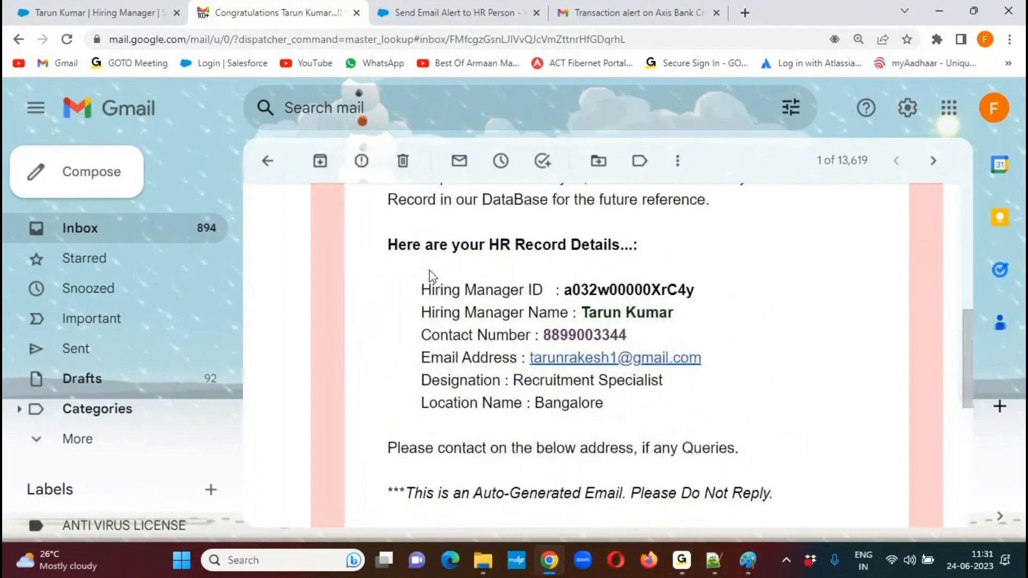
{"action": "left_click_drag", "start_coordinate": [387, 244], "coordinate": [646, 253]}
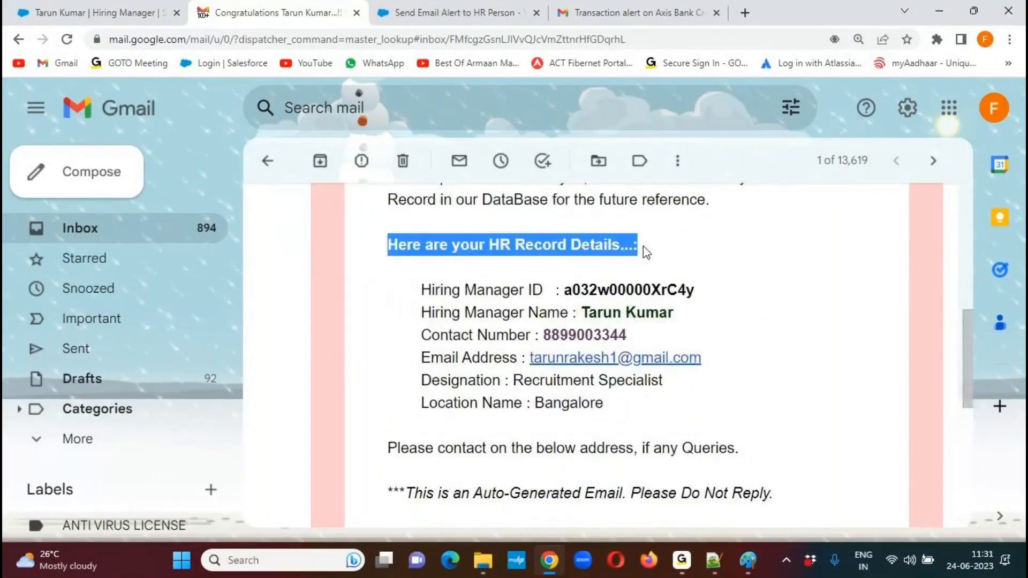
Step: Check the HR record details (ID, name, contact, designation, Bangalore), then return to the Salesforce record
{"action": "double_click", "coordinate": [651, 289]}
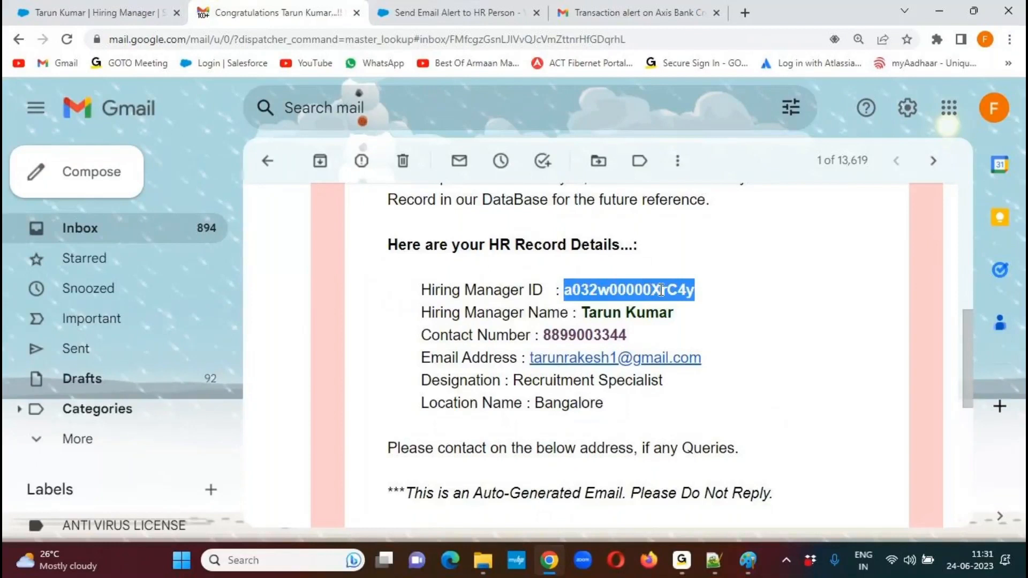
{"action": "double_click", "coordinate": [639, 314]}
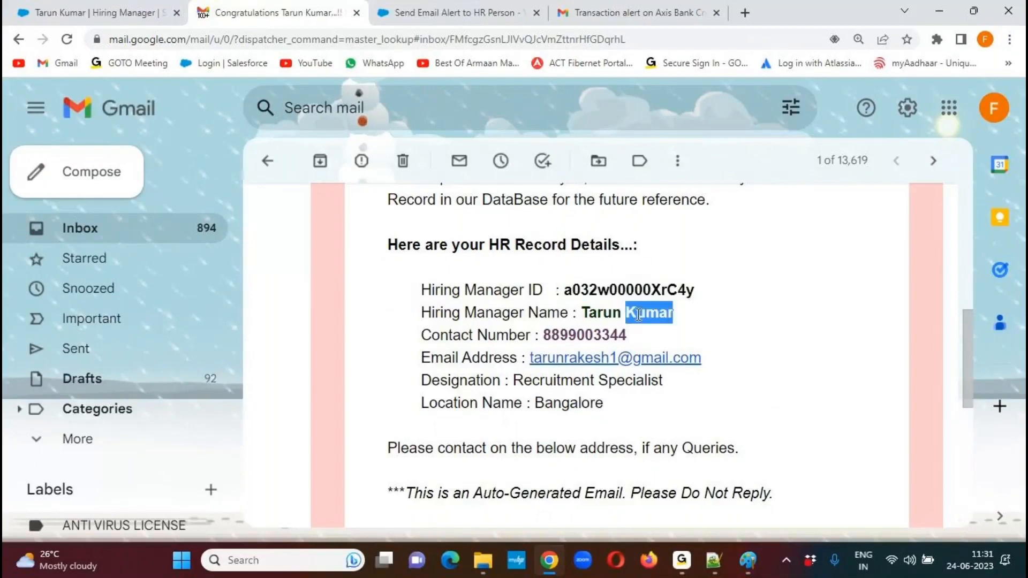
{"action": "double_click", "coordinate": [600, 336]}
{"action": "left_click_drag", "start_coordinate": [540, 383], "coordinate": [673, 387]}
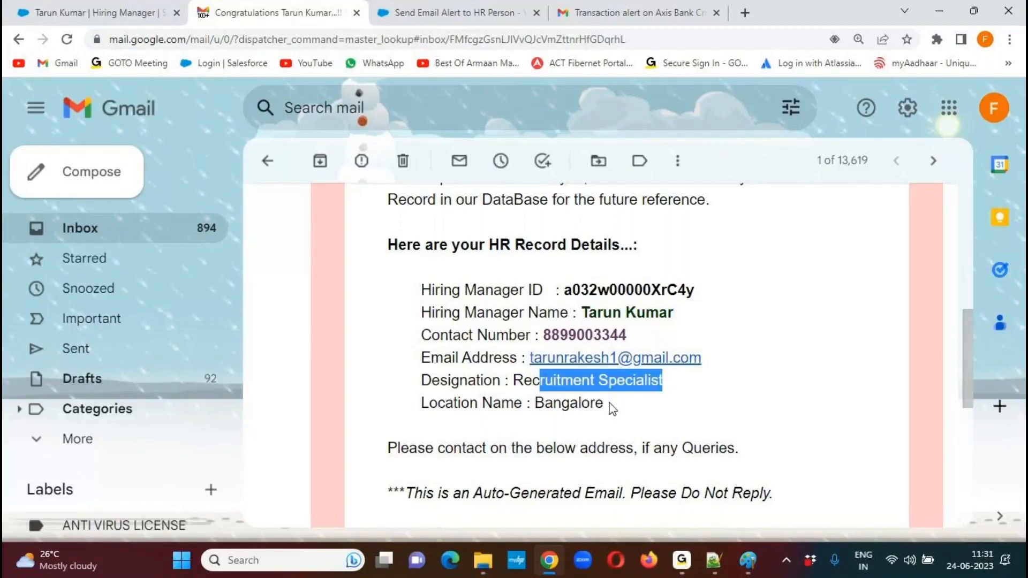
{"action": "double_click", "coordinate": [569, 403]}
{"action": "left_click_drag", "start_coordinate": [968, 324], "coordinate": [967, 414]}
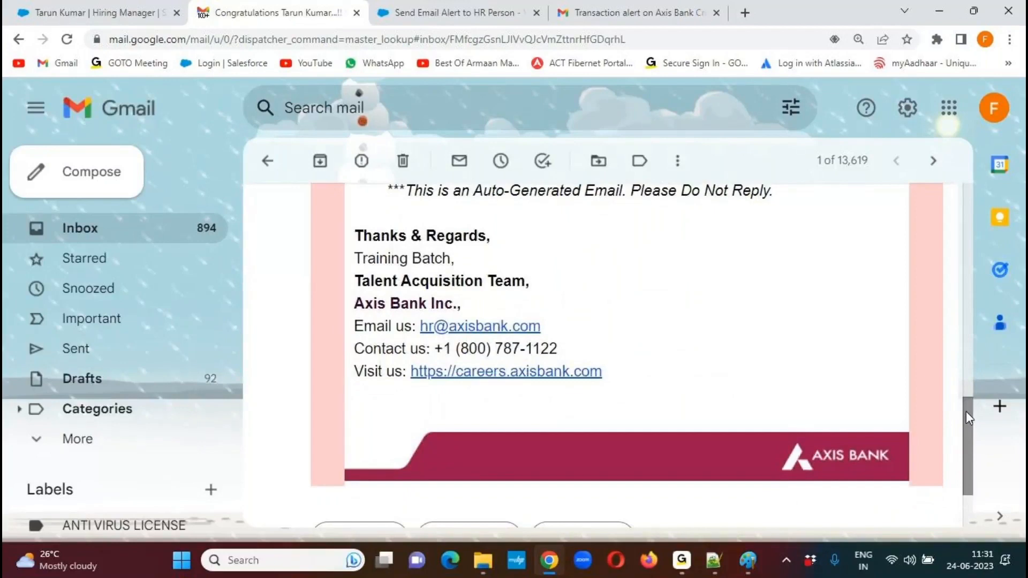
{"action": "left_click_drag", "start_coordinate": [966, 411], "coordinate": [856, 223]}
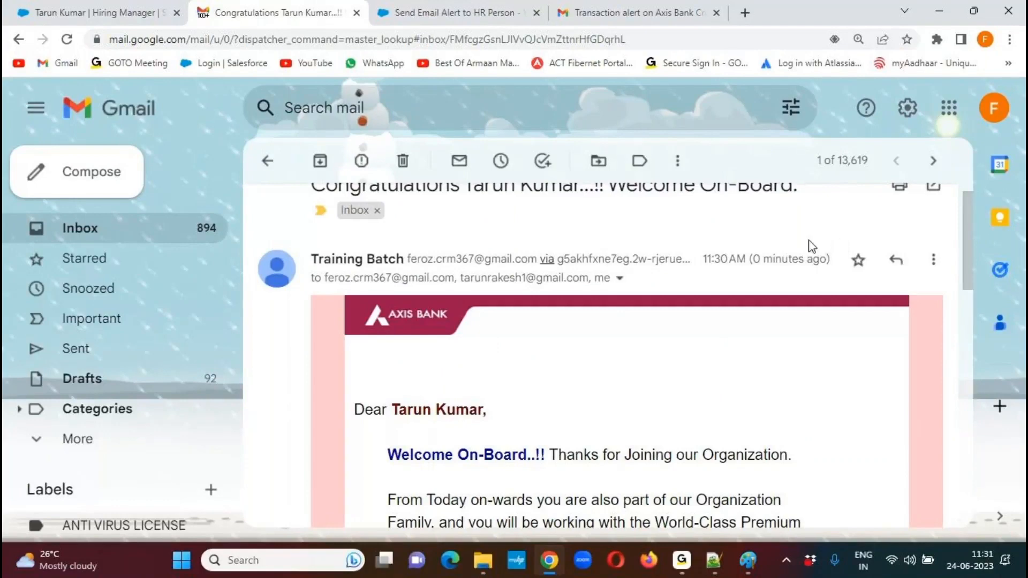
{"action": "left_click", "coordinate": [267, 160]}
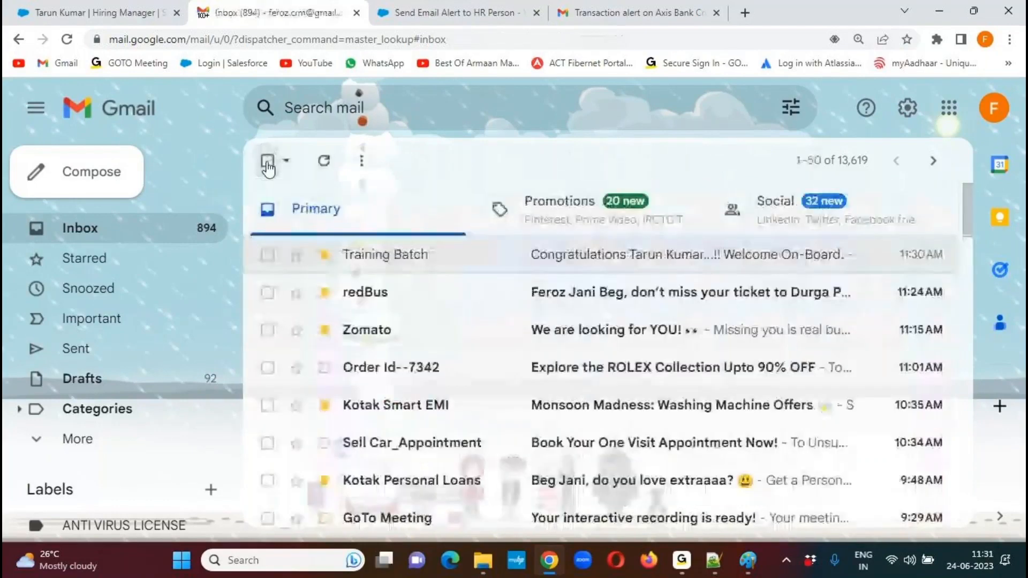
{"action": "left_click", "coordinate": [101, 14]}
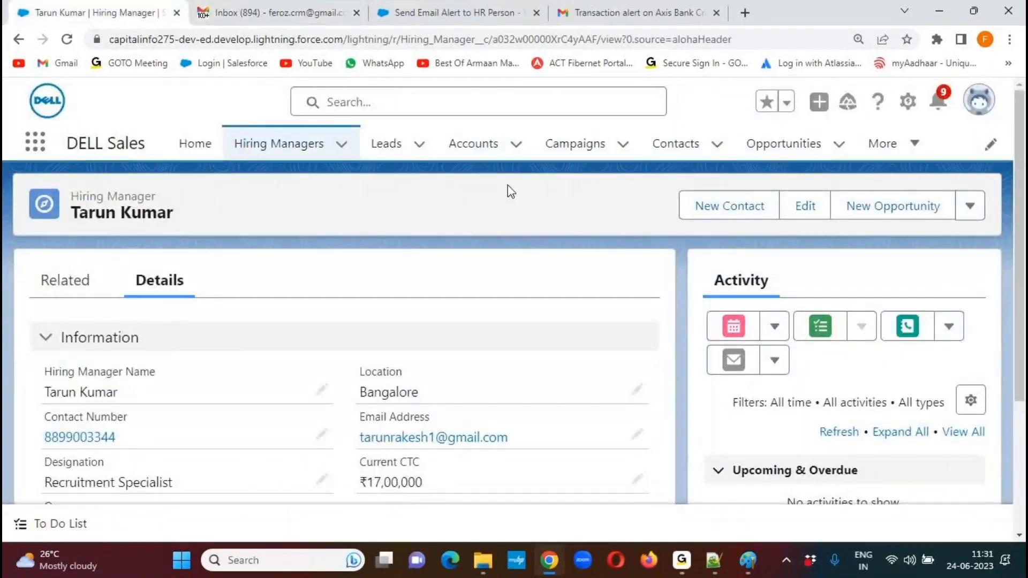
Step: Start another new Hiring Manager record with the manager's name and location Hyderabad
{"action": "left_click", "coordinate": [279, 143]}
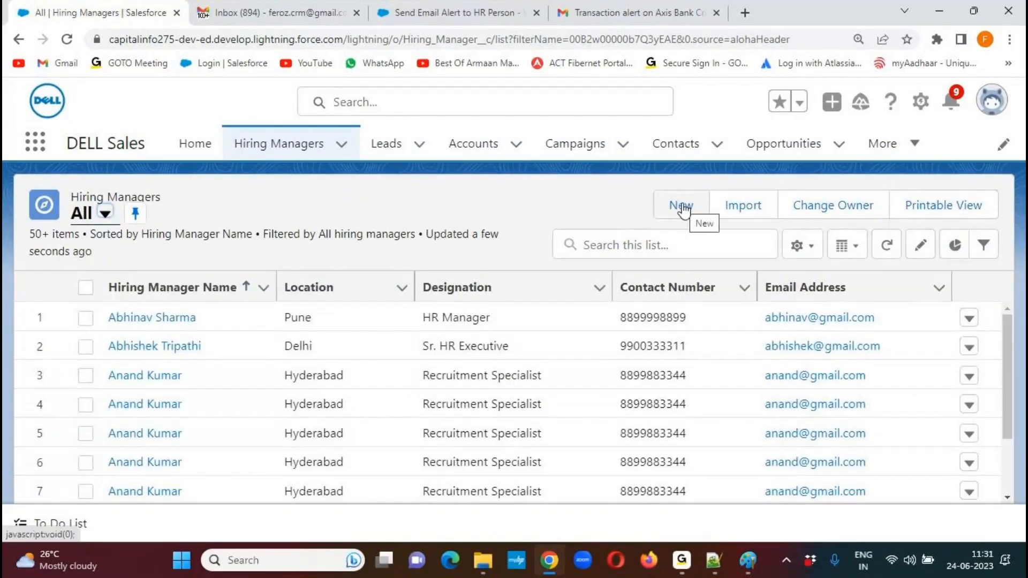
{"action": "left_click", "coordinate": [682, 205]}
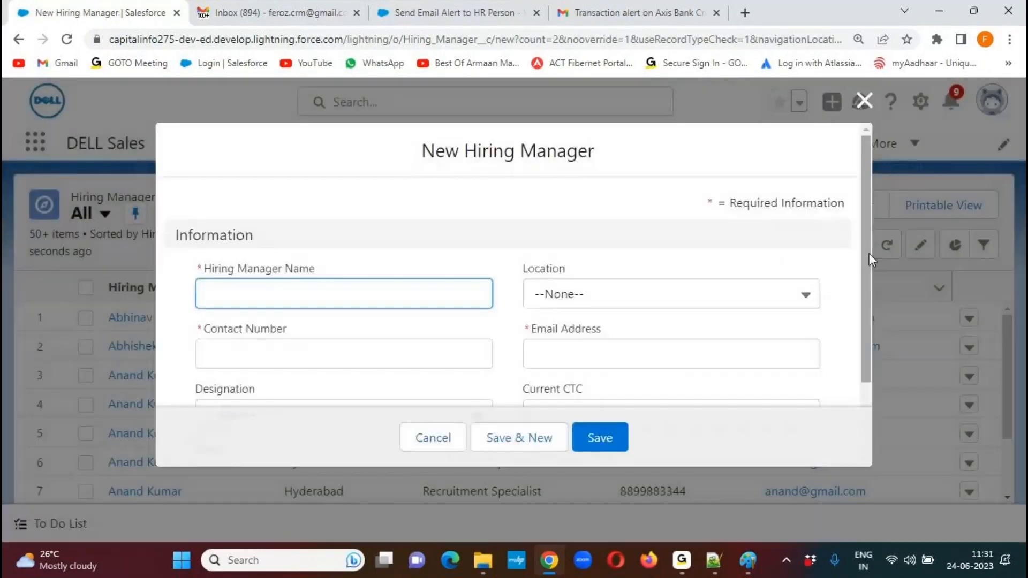
{"action": "left_click_drag", "start_coordinate": [869, 253], "coordinate": [873, 315]}
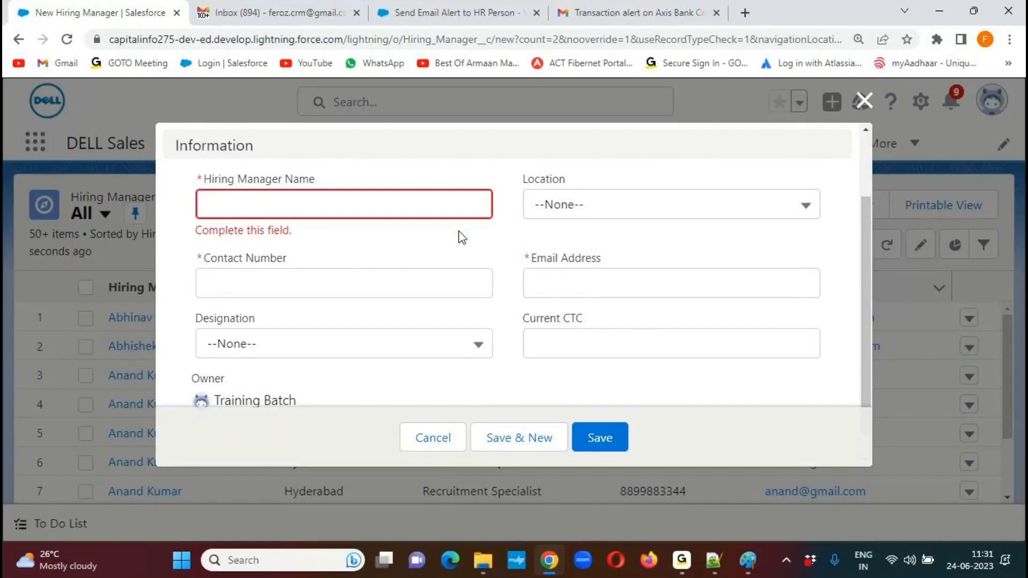
{"action": "left_click", "coordinate": [404, 214]}
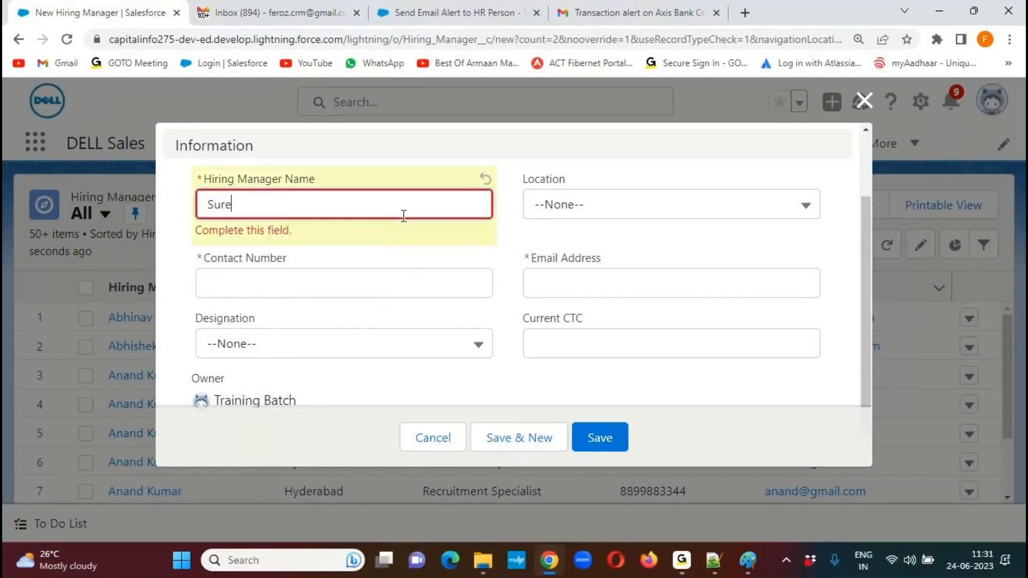
{"action": "left_click", "coordinate": [612, 214]}
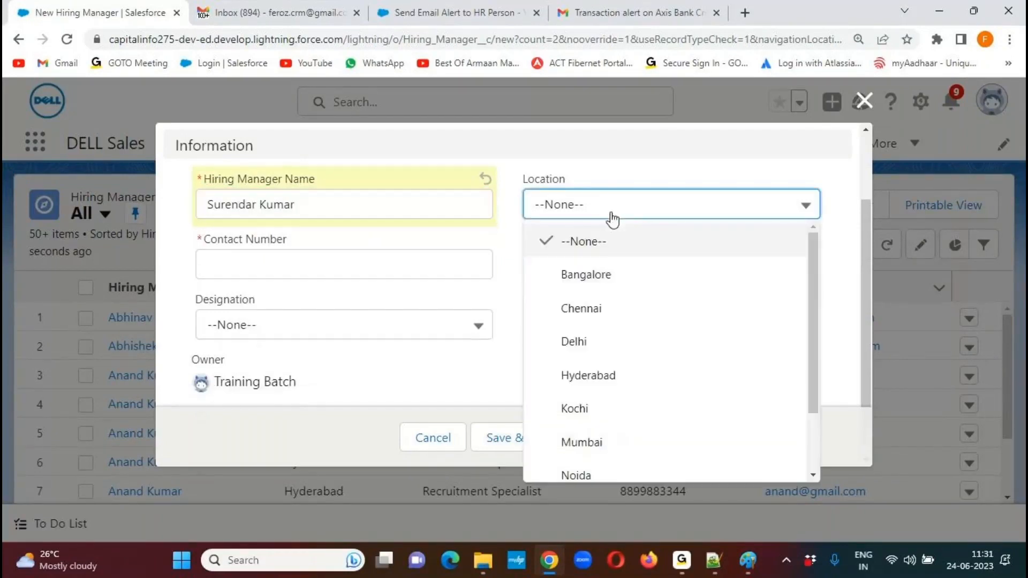
{"action": "left_click", "coordinate": [588, 375]}
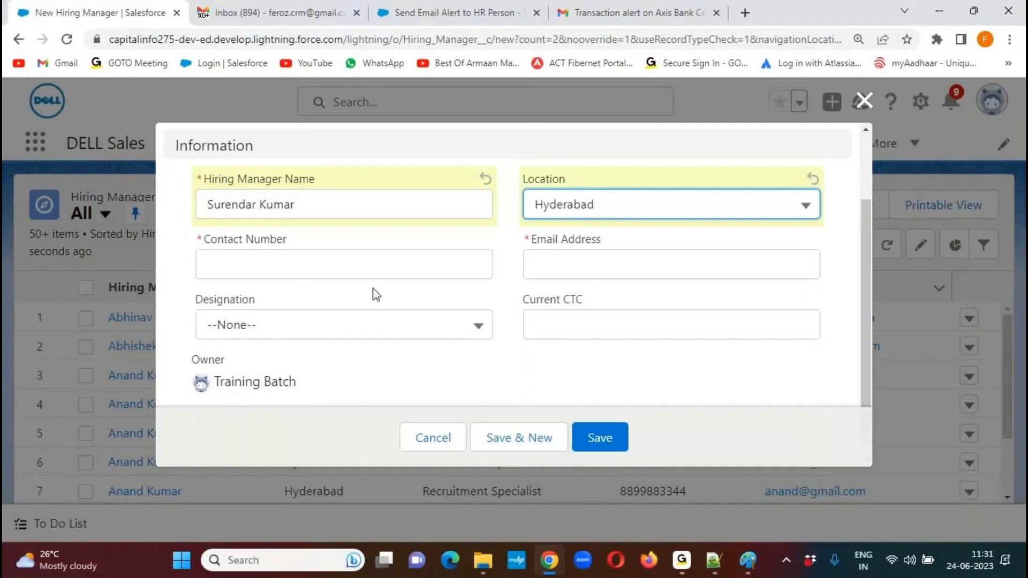
Step: Add contact number and e-mail, designation HR Manager and Current CTC 16,00,000, then save
{"action": "left_click", "coordinate": [299, 265]}
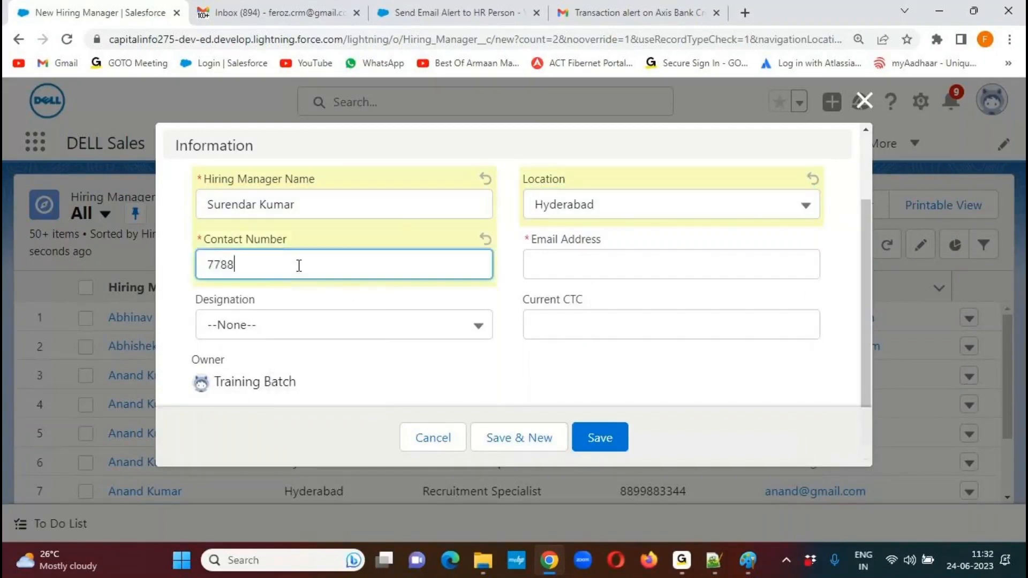
{"action": "key", "text": "Tab"}
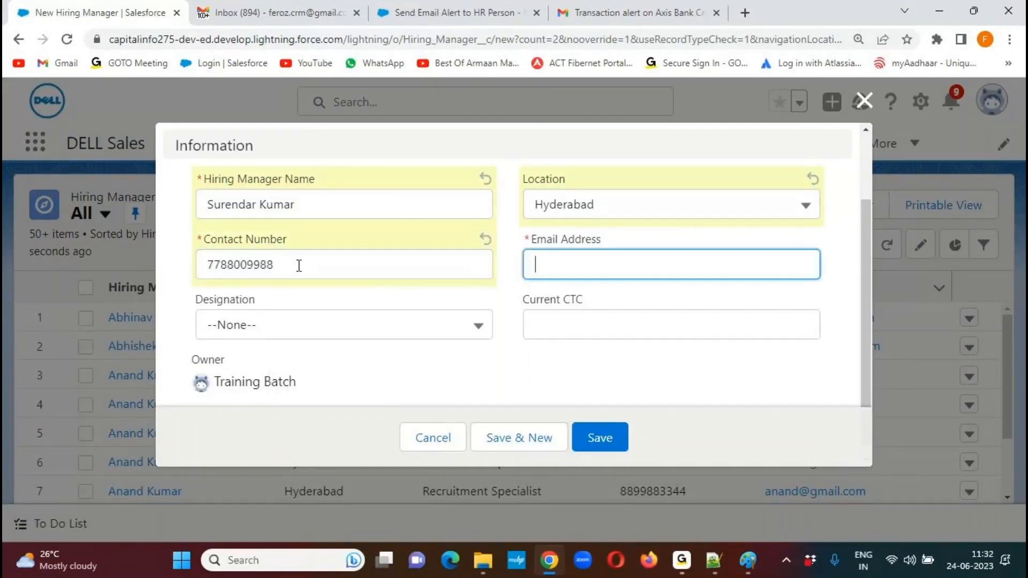
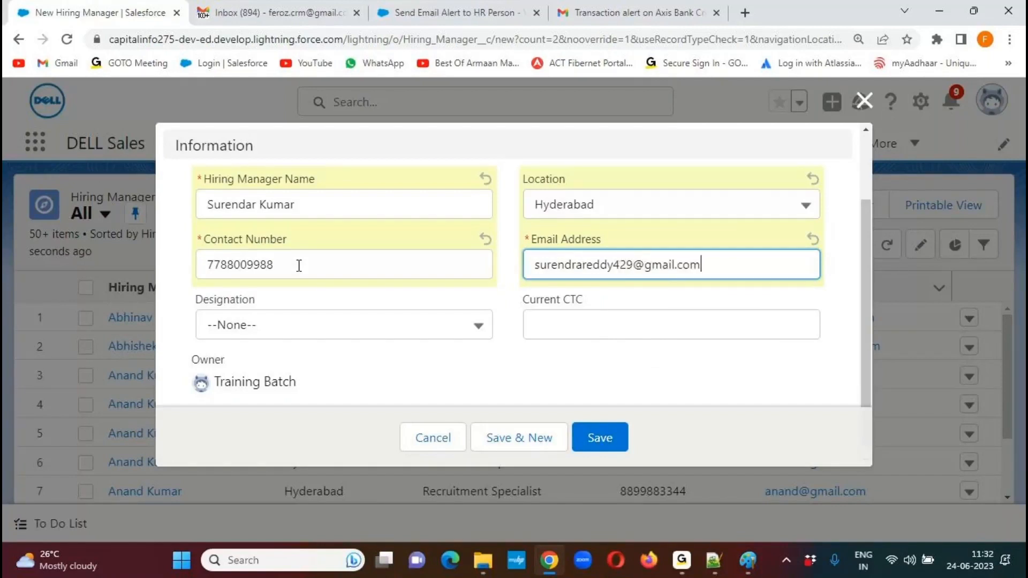
{"action": "left_click", "coordinate": [307, 329]}
{"action": "left_click", "coordinate": [276, 430]}
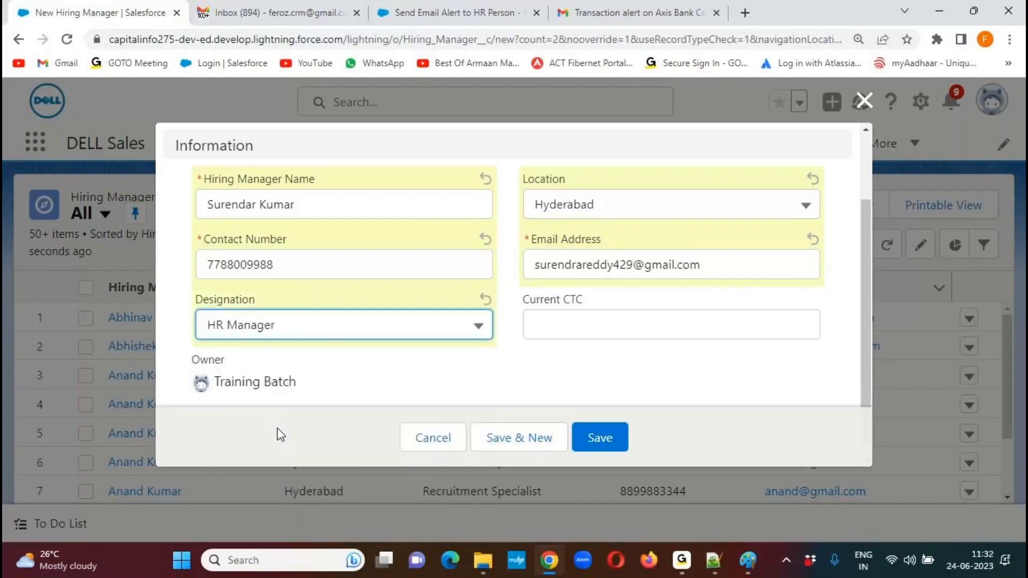
{"action": "left_click", "coordinate": [556, 321]}
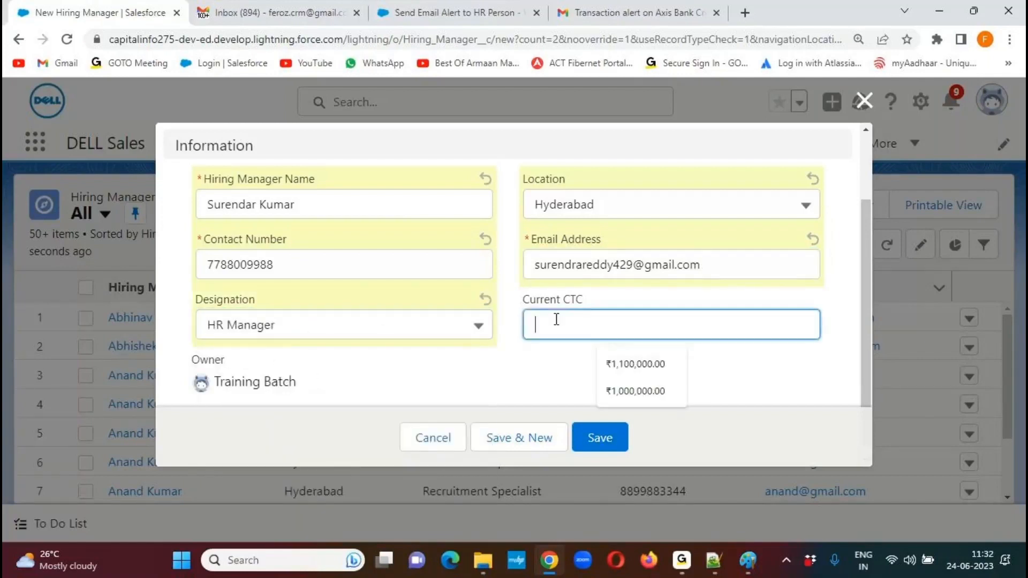
{"action": "type", "text": "16,00,000"}
{"action": "left_click", "coordinate": [529, 376]}
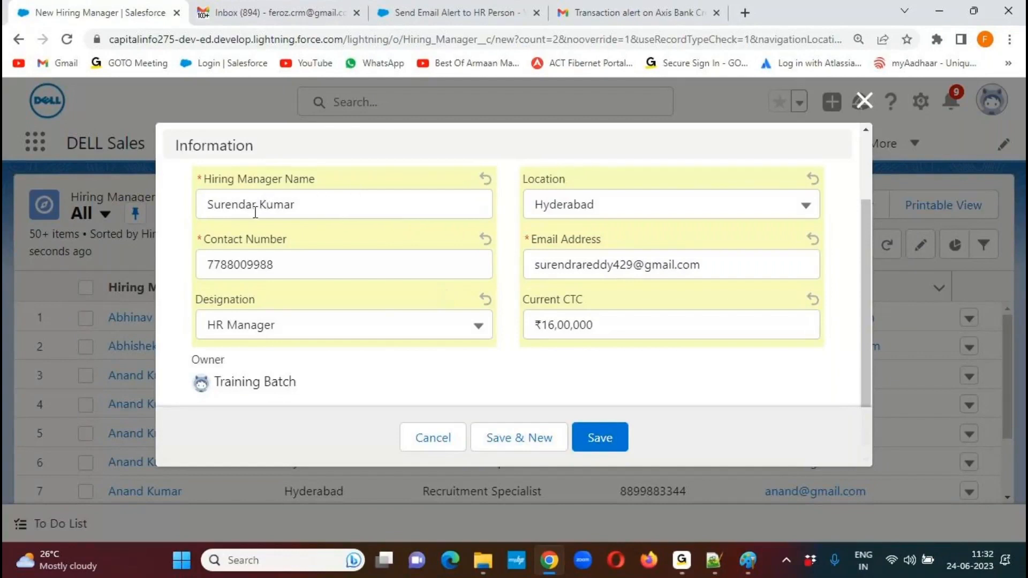
{"action": "left_click", "coordinate": [597, 437]}
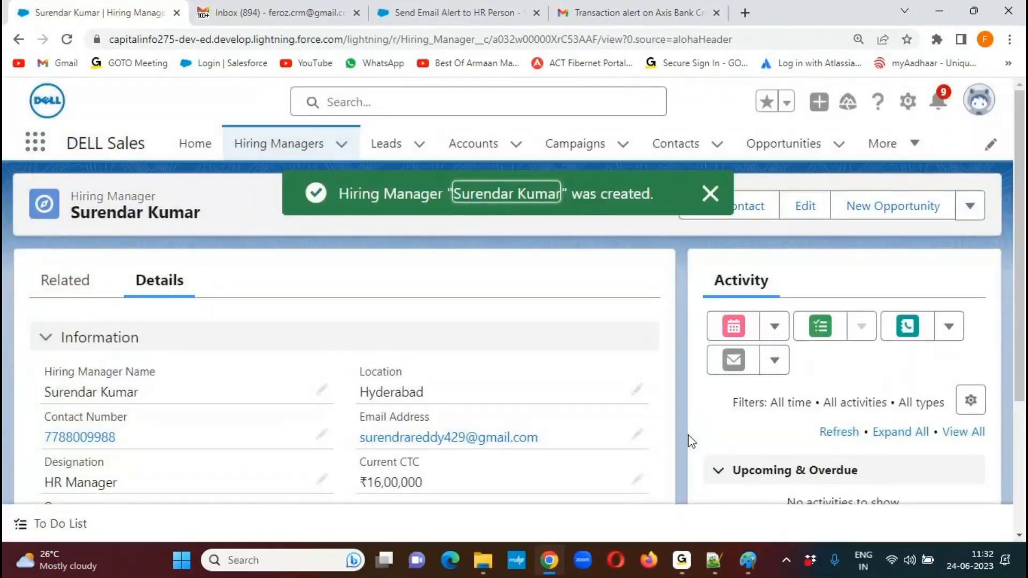
Step: Open the newest Welcome On-Board email and check its Hiring Manager ID and contact number
{"action": "left_click", "coordinate": [268, 13]}
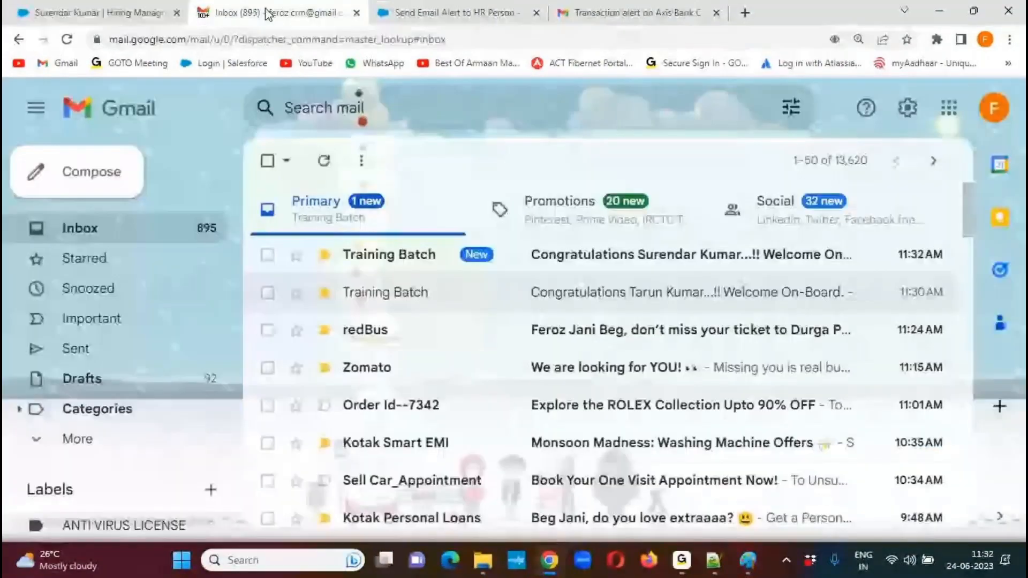
{"action": "left_click", "coordinate": [636, 259]}
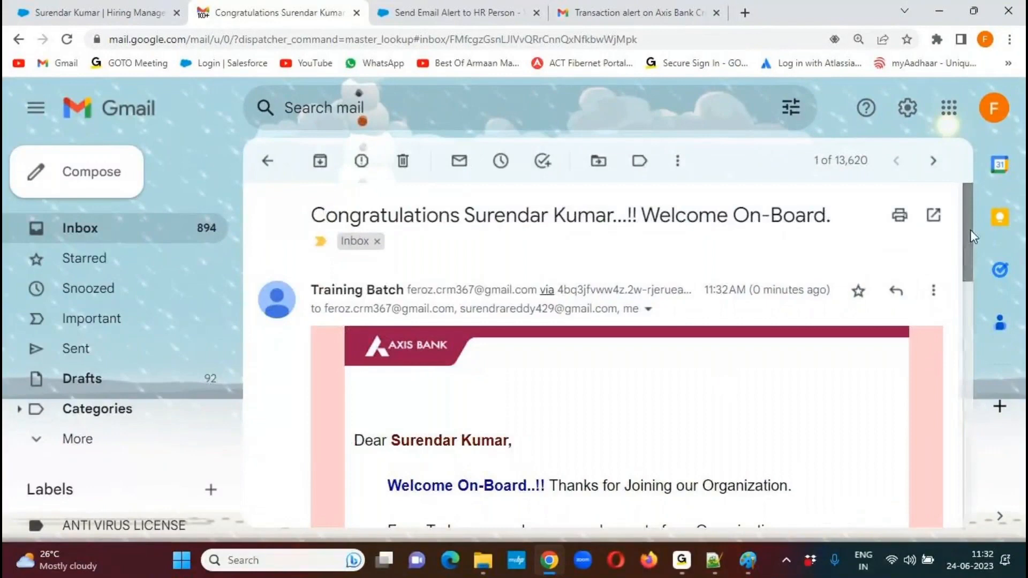
{"action": "left_click_drag", "start_coordinate": [970, 230], "coordinate": [979, 288]}
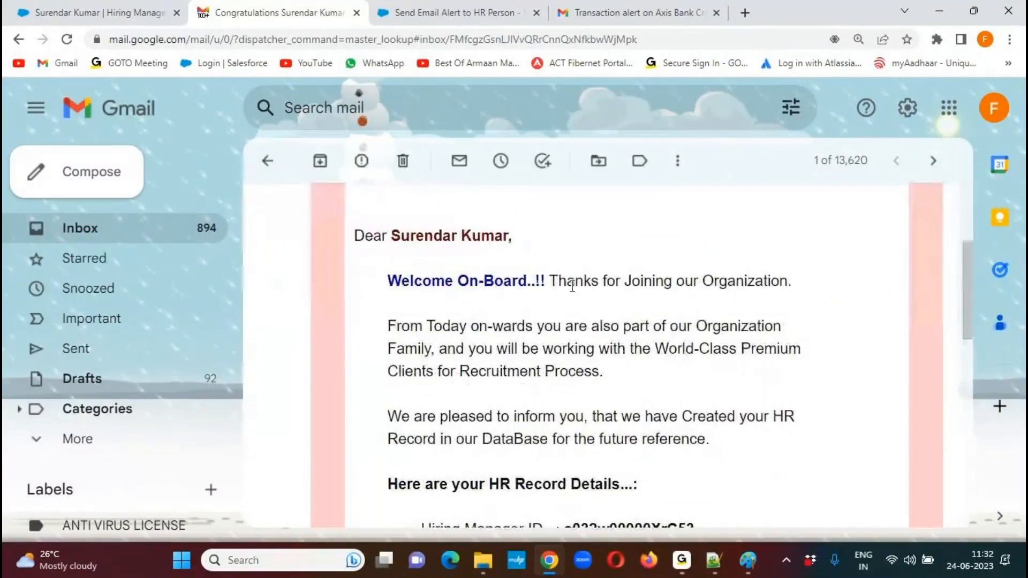
{"action": "left_click_drag", "start_coordinate": [971, 258], "coordinate": [971, 320]}
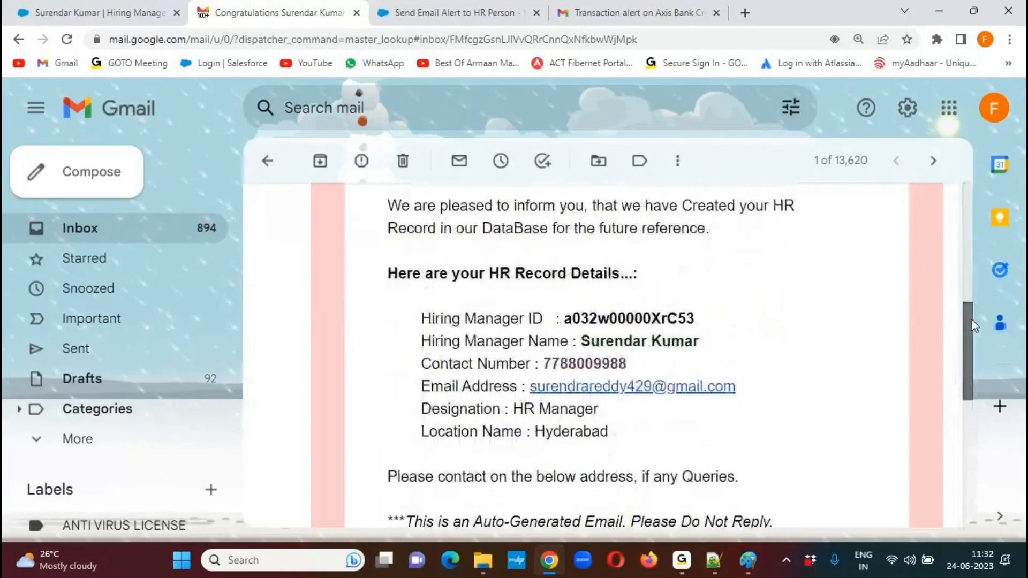
{"action": "double_click", "coordinate": [658, 319]}
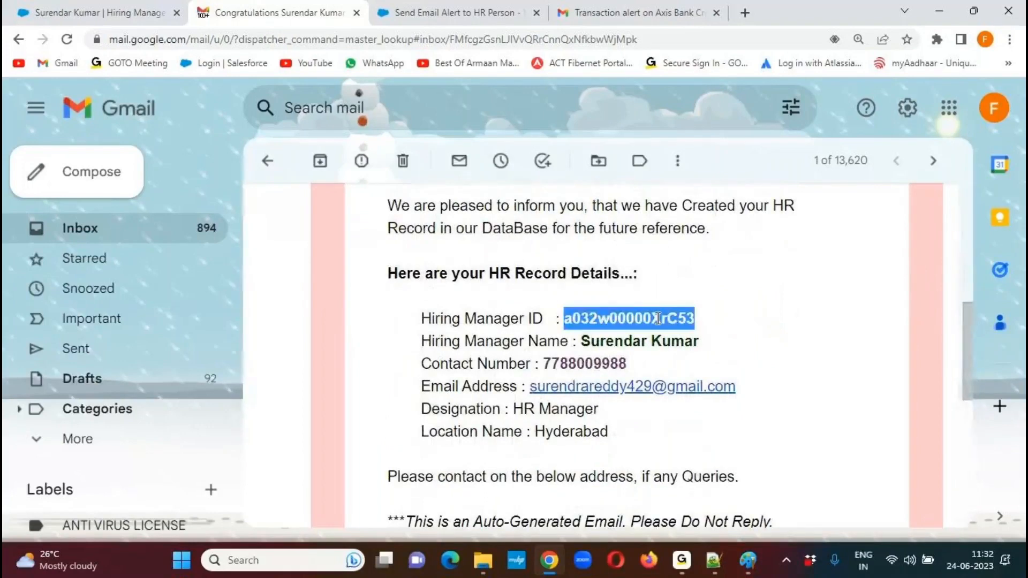
{"action": "double_click", "coordinate": [600, 365]}
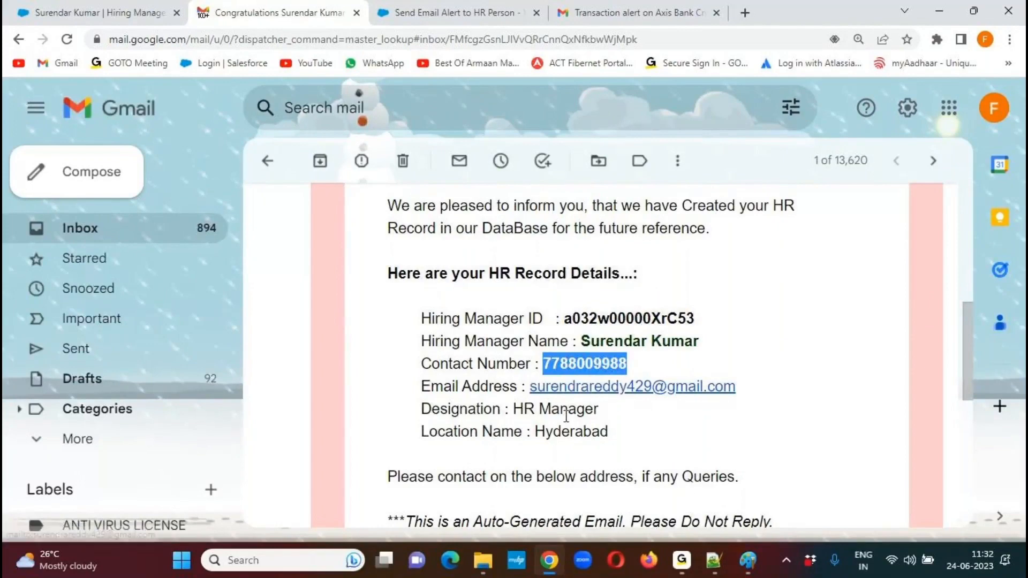
{"action": "mouse_move", "coordinate": [965, 323]}
{"action": "left_mouse_down"}
{"action": "mouse_move", "coordinate": [963, 417]}
{"action": "mouse_move", "coordinate": [966, 204]}
{"action": "left_mouse_up"}
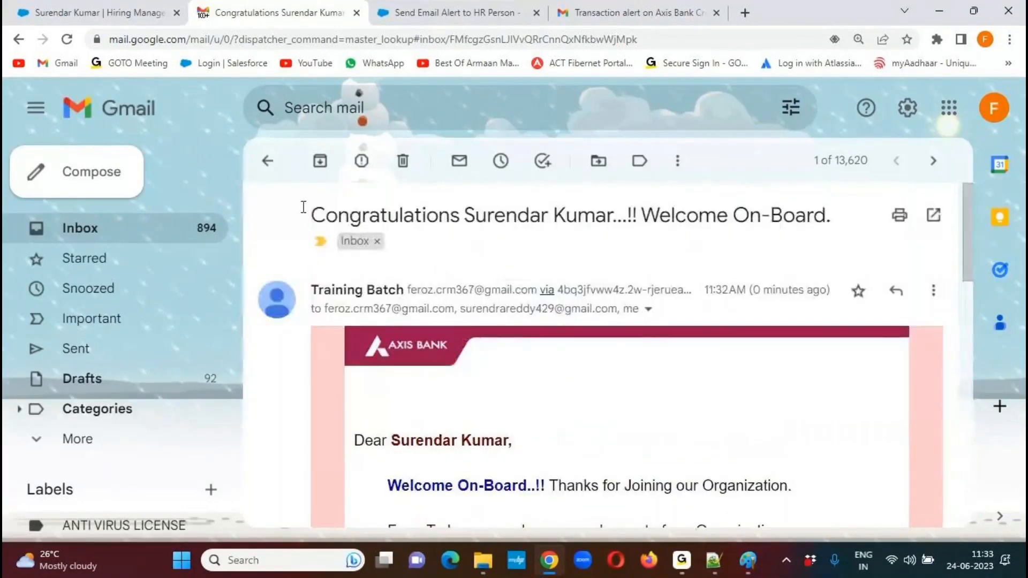
{"action": "left_click", "coordinate": [268, 161]}
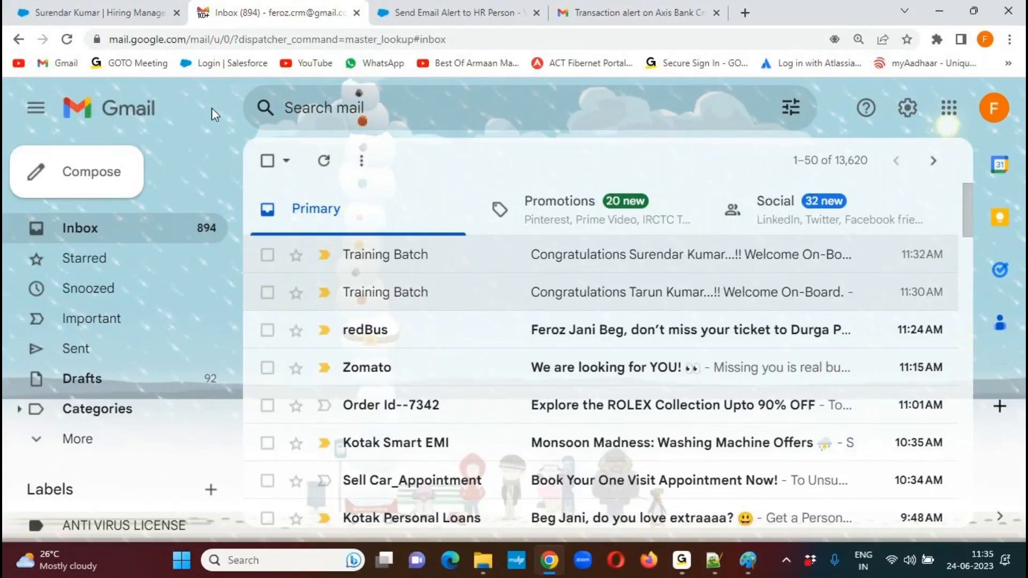
Step: Close the 'Send Email Alert to HR Person' and 'Transaction alert' tabs and return to the Hyderabad HR Manager record
{"action": "left_click", "coordinate": [537, 12]}
{"action": "left_click", "coordinate": [536, 12]}
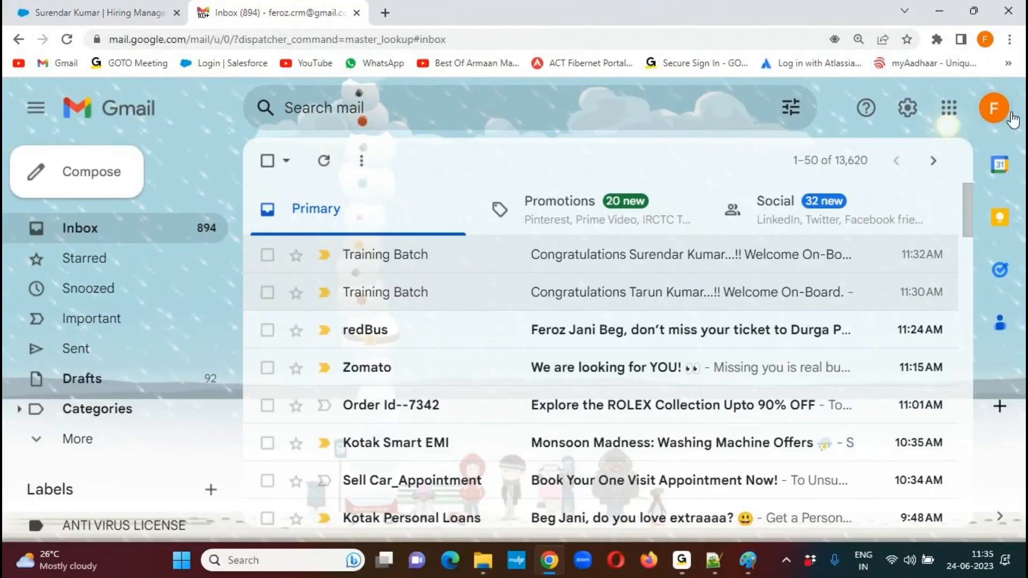
{"action": "left_click", "coordinate": [102, 13]}
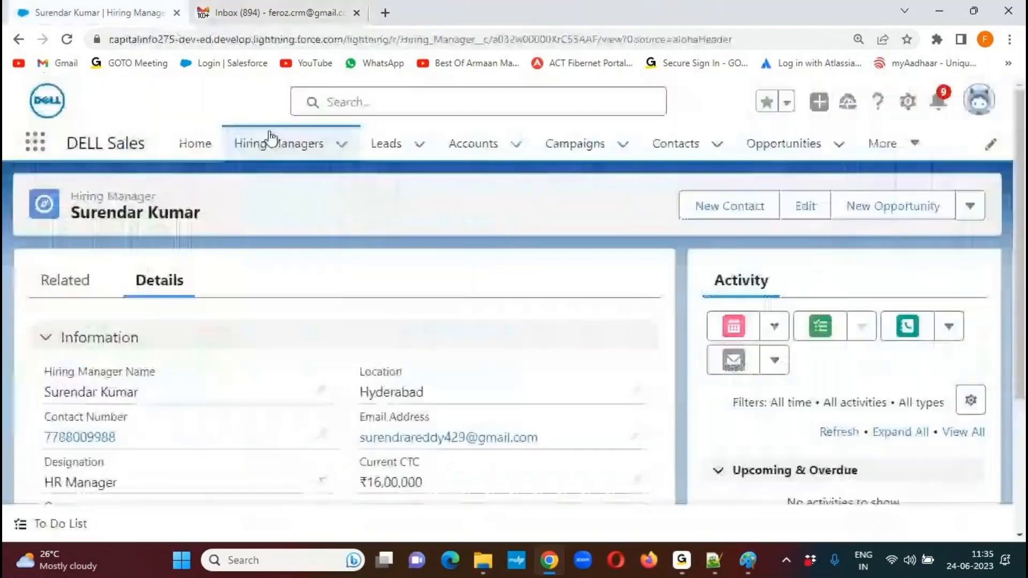
{"action": "mouse_move", "coordinate": [715, 566]}
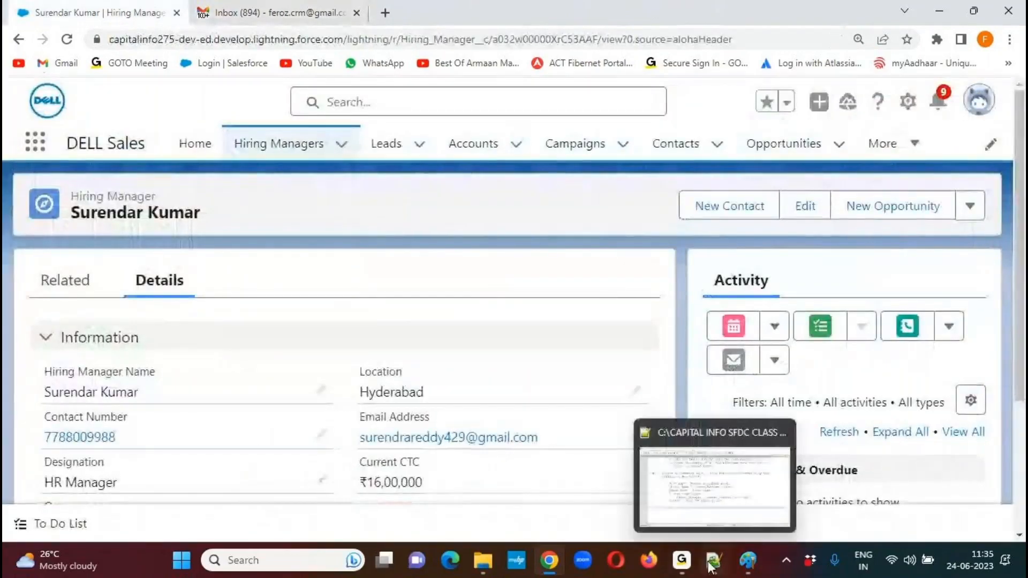
Step: Show the Step 3 Record Triggered Flow notes for Hiring Manager After Insert in Automation Rules.txt
{"action": "left_click", "coordinate": [716, 566]}
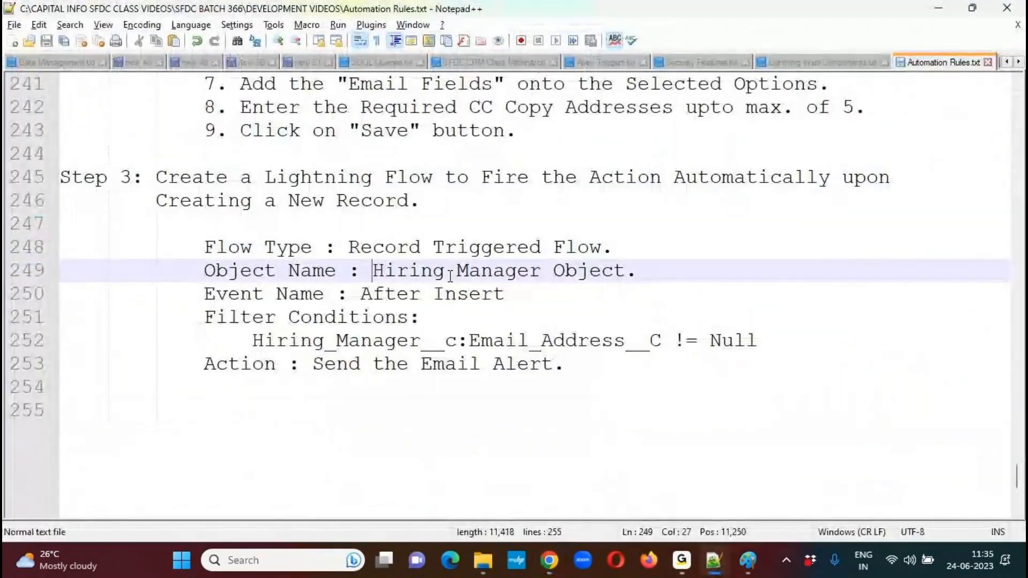
{"action": "scroll", "coordinate": [521, 253], "scroll_direction": "up", "scroll_amount": 2}
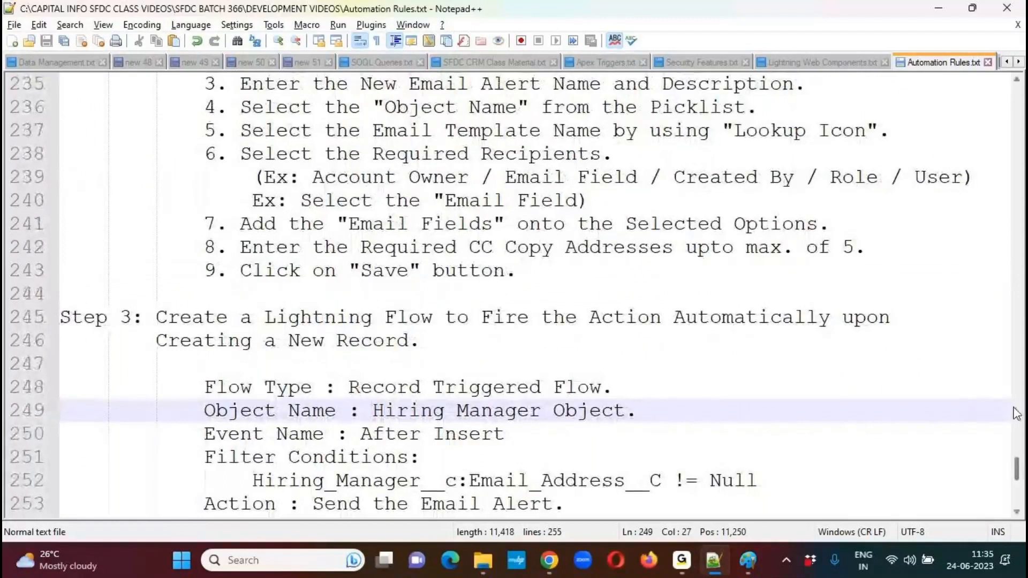
{"action": "left_click", "coordinate": [302, 410]}
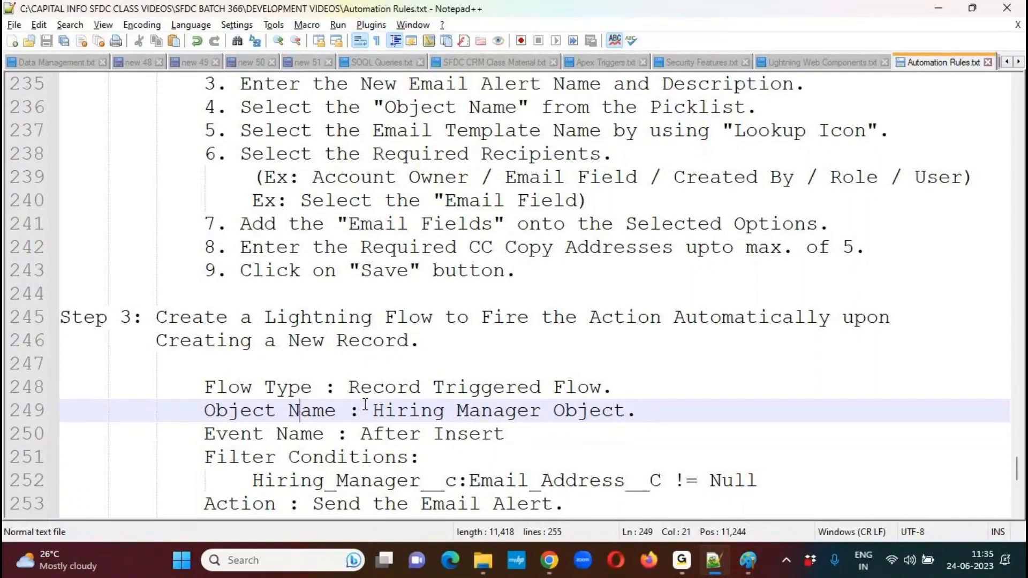
{"action": "left_click", "coordinate": [528, 206]}
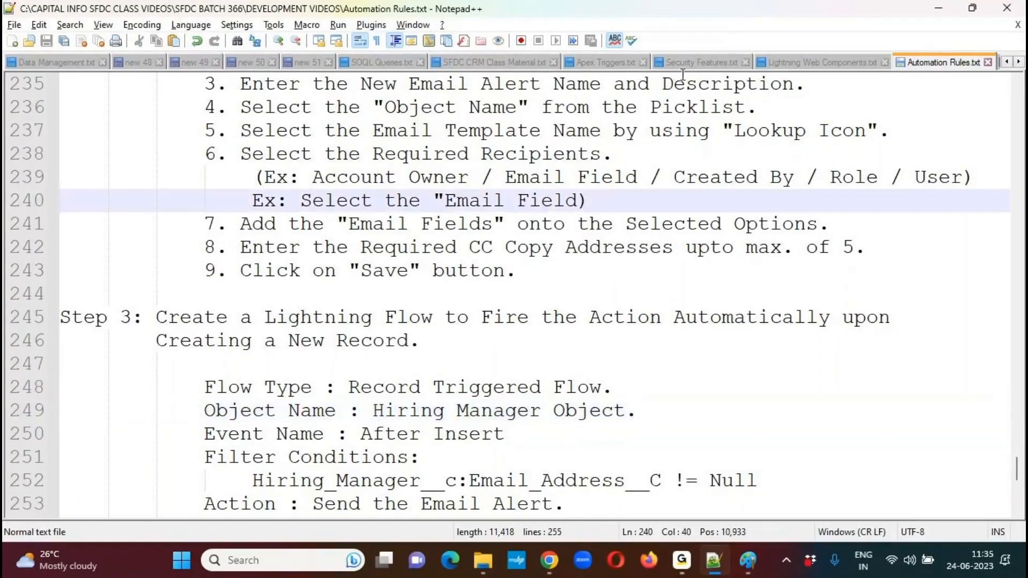